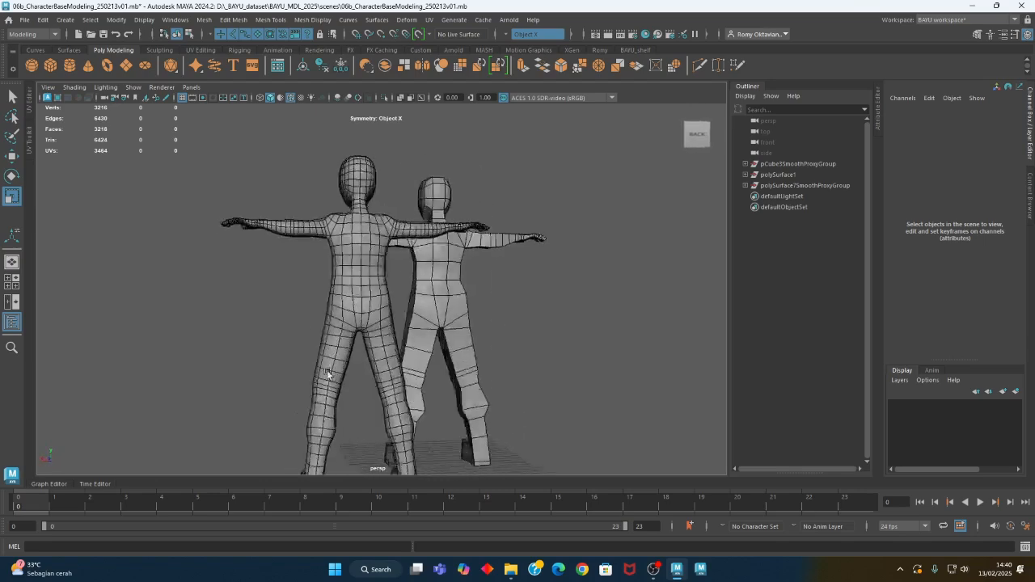
Examine the legs and feet of the low-poly character alongside the smoothed character
{"action": "right_click_drag", "start_coordinate": [495, 358], "coordinate": [543, 384], "text": "alt"}
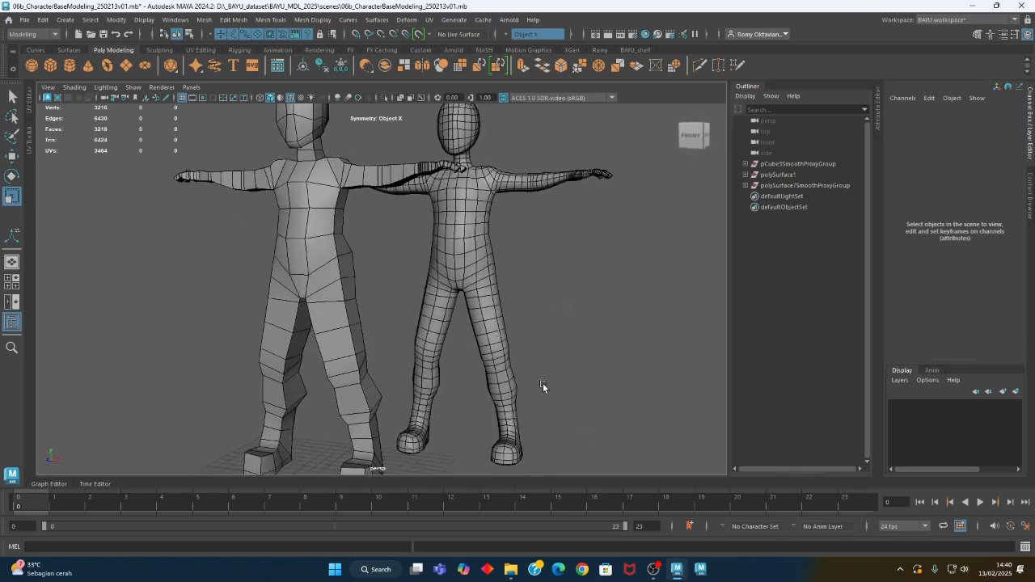
{"action": "middle_click_drag", "start_coordinate": [542, 383], "coordinate": [545, 411], "text": "alt"}
{"action": "left_click_drag", "start_coordinate": [545, 411], "coordinate": [523, 423], "text": "alt"}
{"action": "middle_click_drag", "start_coordinate": [523, 426], "coordinate": [511, 348], "text": "alt"}
{"action": "left_click_drag", "start_coordinate": [511, 348], "coordinate": [564, 393], "text": "alt"}
{"action": "mouse_move", "coordinate": [534, 311]}
{"action": "middle_mouse_down", "text": "alt"}
{"action": "mouse_move", "coordinate": [517, 403]}
{"action": "mouse_move", "coordinate": [519, 311]}
{"action": "middle_mouse_up", "text": "alt"}
{"action": "left_click_drag", "start_coordinate": [519, 323], "coordinate": [491, 362], "text": "alt"}
{"action": "right_click_drag", "start_coordinate": [491, 362], "coordinate": [606, 380], "text": "alt"}
{"action": "middle_click_drag", "start_coordinate": [528, 333], "coordinate": [573, 233], "text": "alt"}
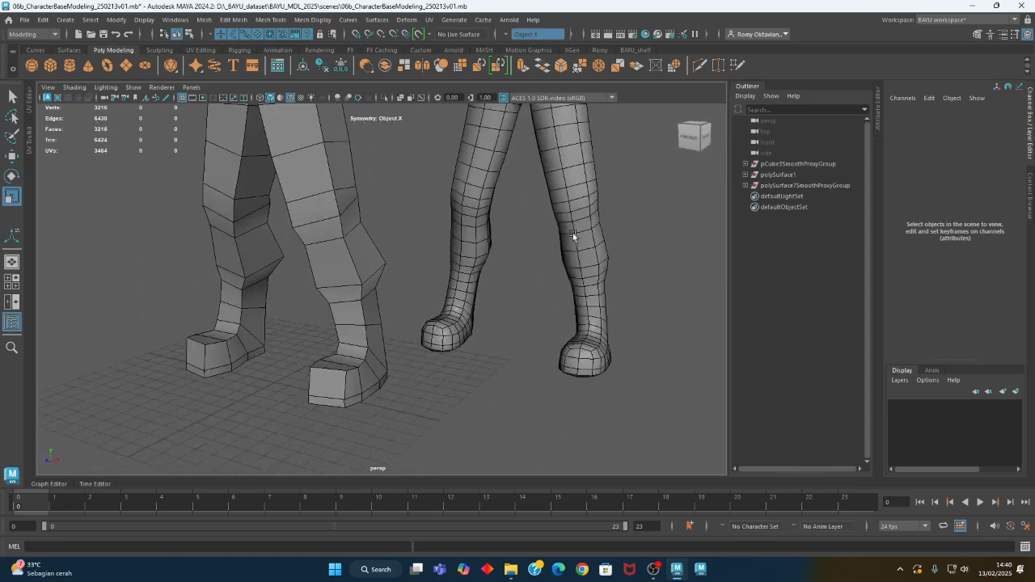
{"action": "left_click_drag", "start_coordinate": [487, 247], "coordinate": [366, 221], "text": "alt"}
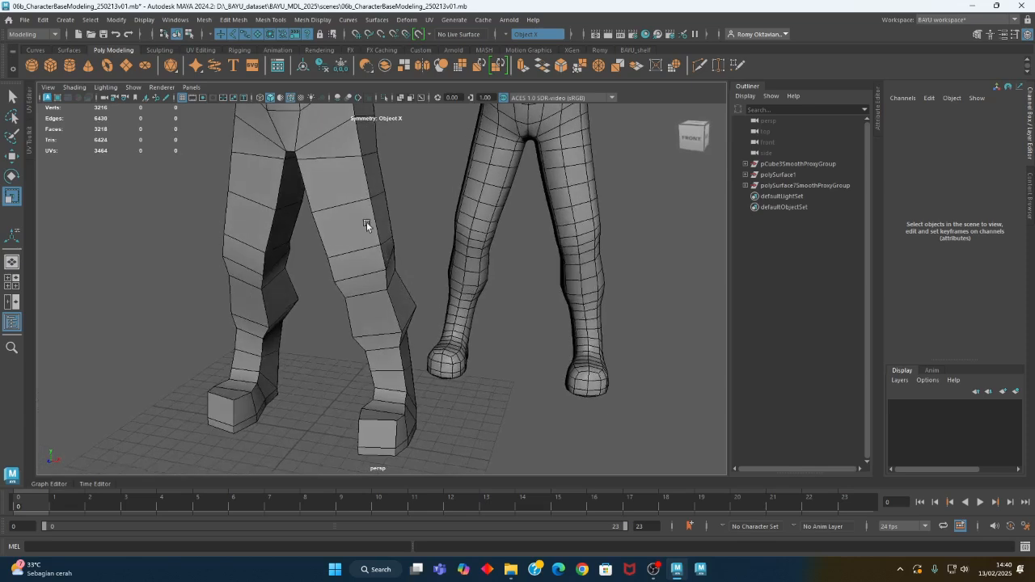
Select the edge loops around the shins, knees and thighs of the low-poly character in edge mode
{"action": "left_click", "coordinate": [352, 183]}
{"action": "right_click", "coordinate": [392, 174]}
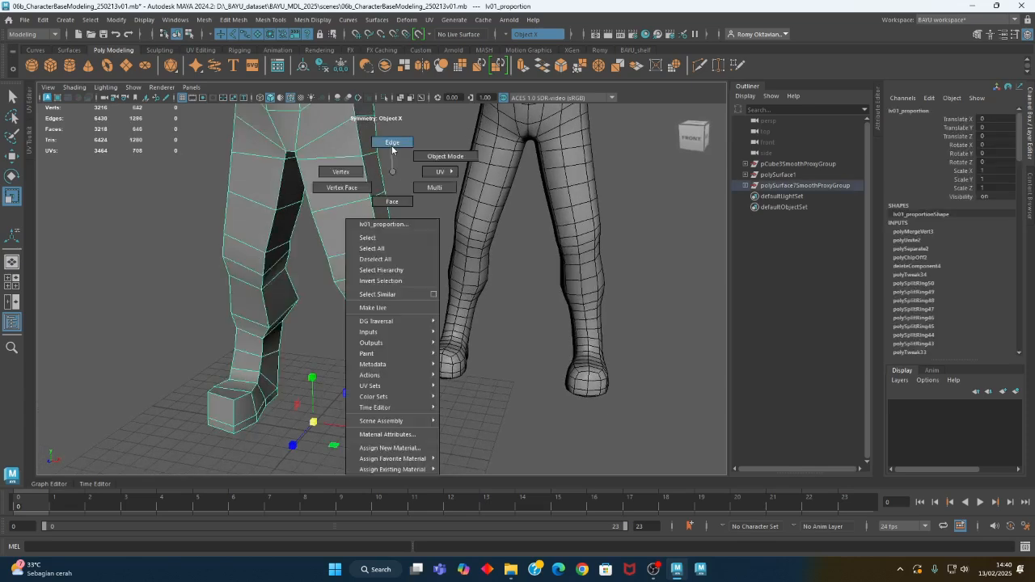
{"action": "right_click_drag", "start_coordinate": [393, 150], "coordinate": [392, 144]}
{"action": "middle_click_drag", "start_coordinate": [404, 342], "coordinate": [408, 279], "text": "alt"}
{"action": "left_click_drag", "start_coordinate": [378, 351], "coordinate": [399, 329], "text": "alt"}
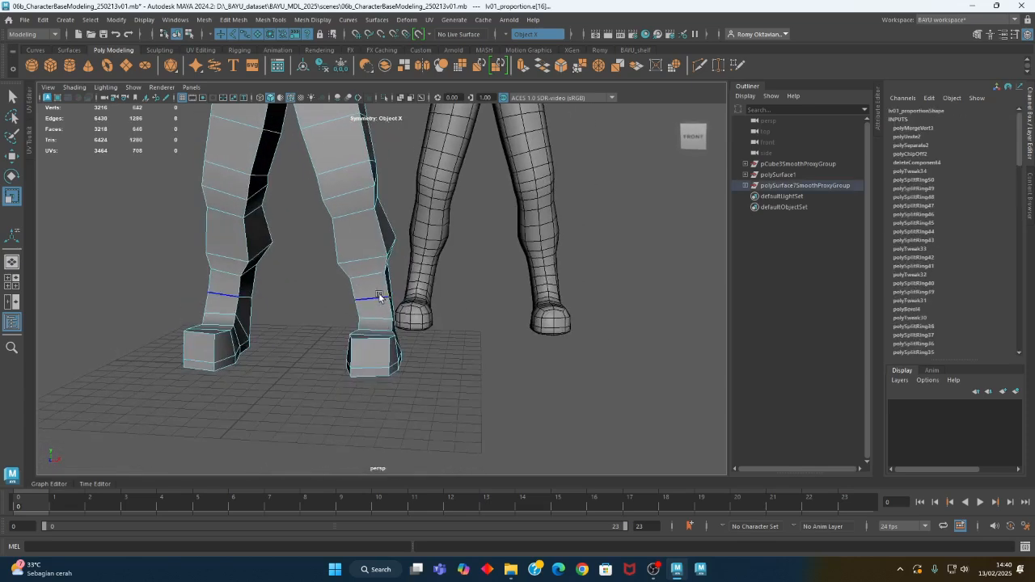
{"action": "double_click", "coordinate": [350, 262]}
{"action": "double_click", "coordinate": [340, 191], "text": "shift"}
{"action": "double_click", "coordinate": [338, 171], "text": "shift"}
{"action": "scroll", "coordinate": [410, 355], "scroll_direction": "up", "scroll_amount": 2}
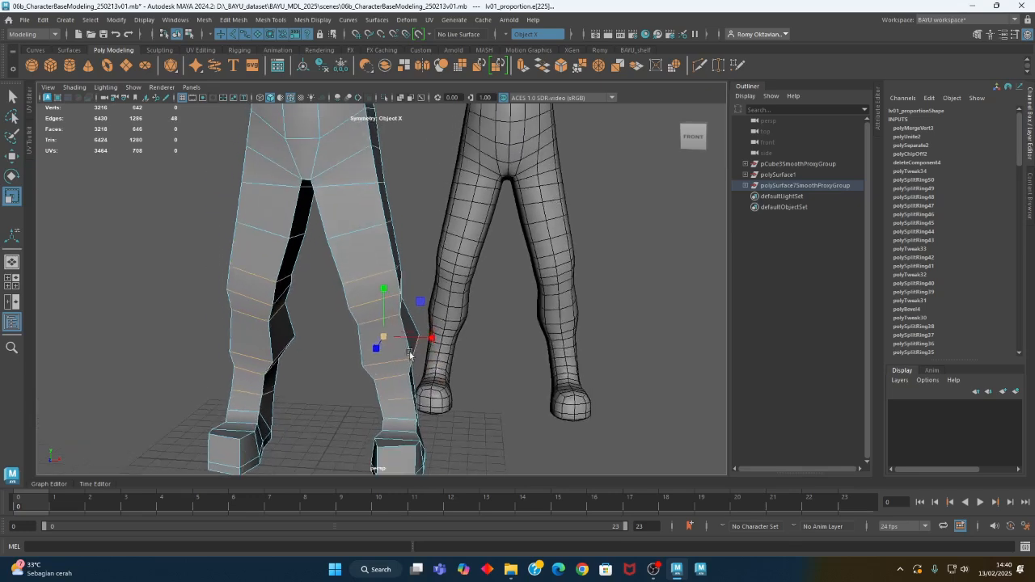
{"action": "double_click", "coordinate": [363, 229], "text": "shift"}
{"action": "double_click", "coordinate": [355, 190], "text": "shift"}
Try the Component, Parent and Normal axis orientations in the Scale tool settings on the selected leg loops
{"action": "double_click", "coordinate": [11, 203]}
{"action": "left_click", "coordinate": [577, 186]}
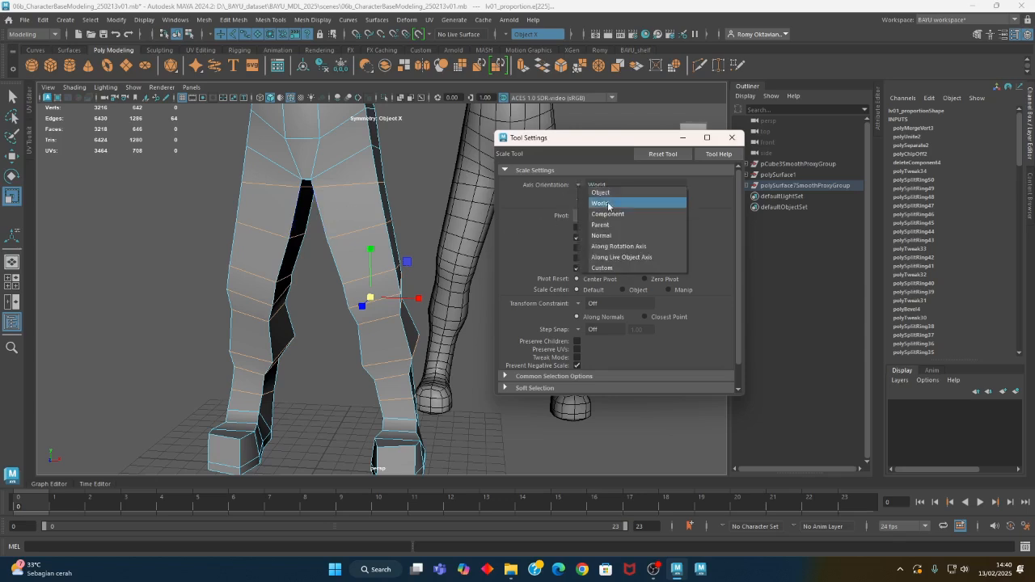
{"action": "left_click", "coordinate": [621, 217]}
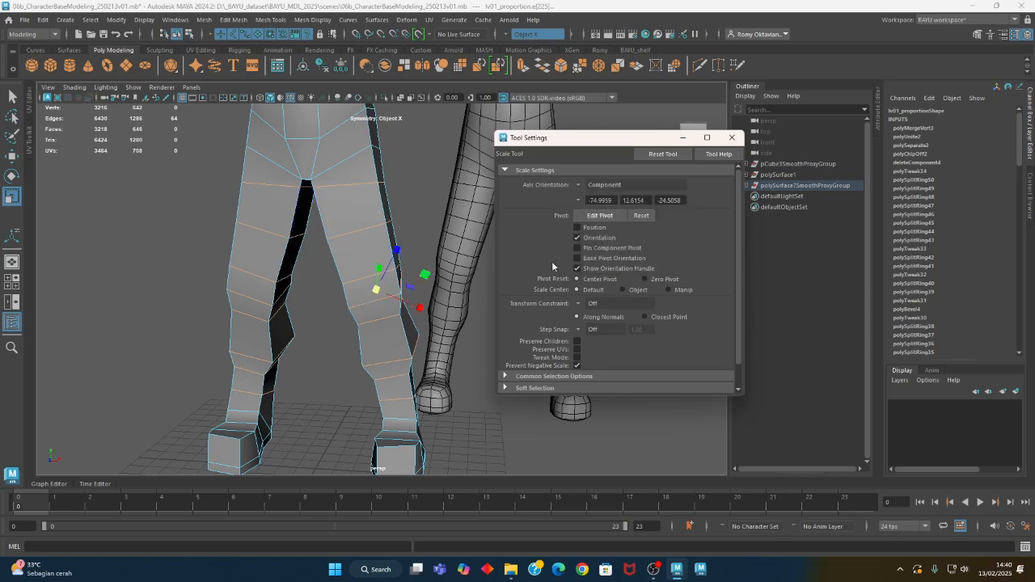
{"action": "left_click", "coordinate": [580, 186]}
{"action": "left_click", "coordinate": [607, 225]}
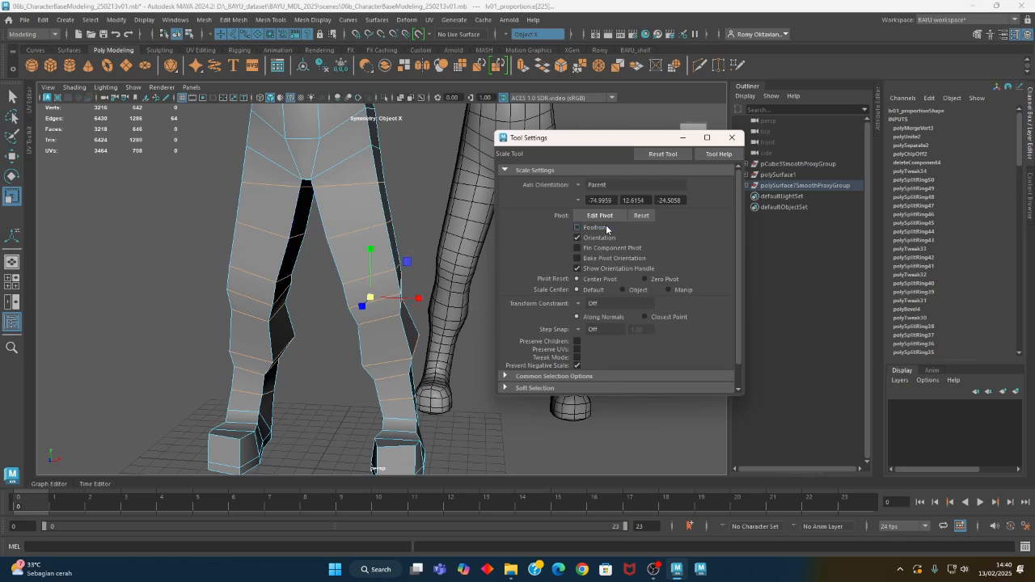
{"action": "left_click", "coordinate": [578, 186]}
{"action": "left_click", "coordinate": [605, 236]}
{"action": "left_click_drag", "start_coordinate": [409, 326], "coordinate": [360, 282], "text": "alt"}
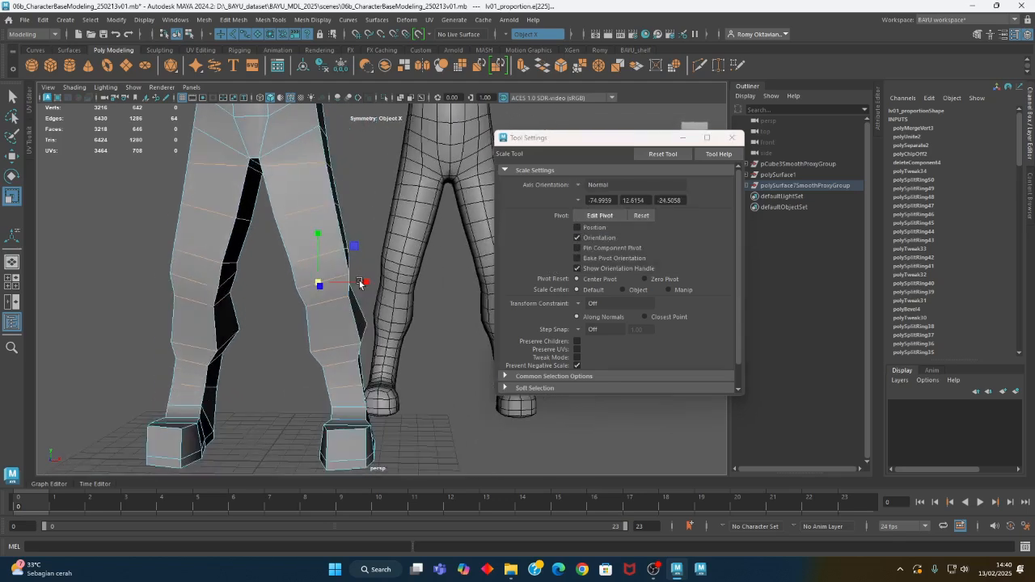
Try the Along Rotation Axis, World, Object and Component axis orientations for the Scale tool
{"action": "left_click", "coordinate": [578, 186]}
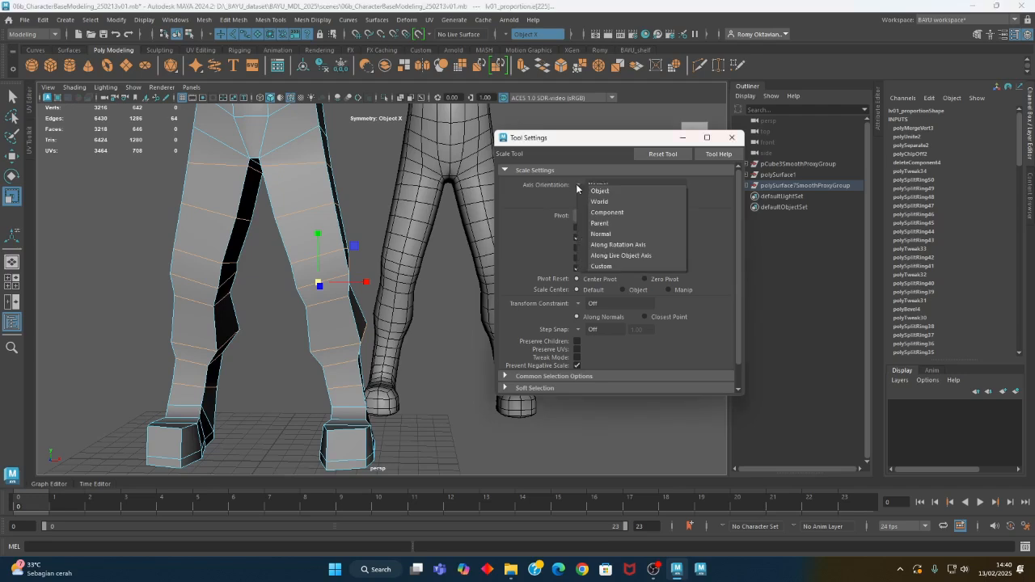
{"action": "left_click", "coordinate": [630, 245]}
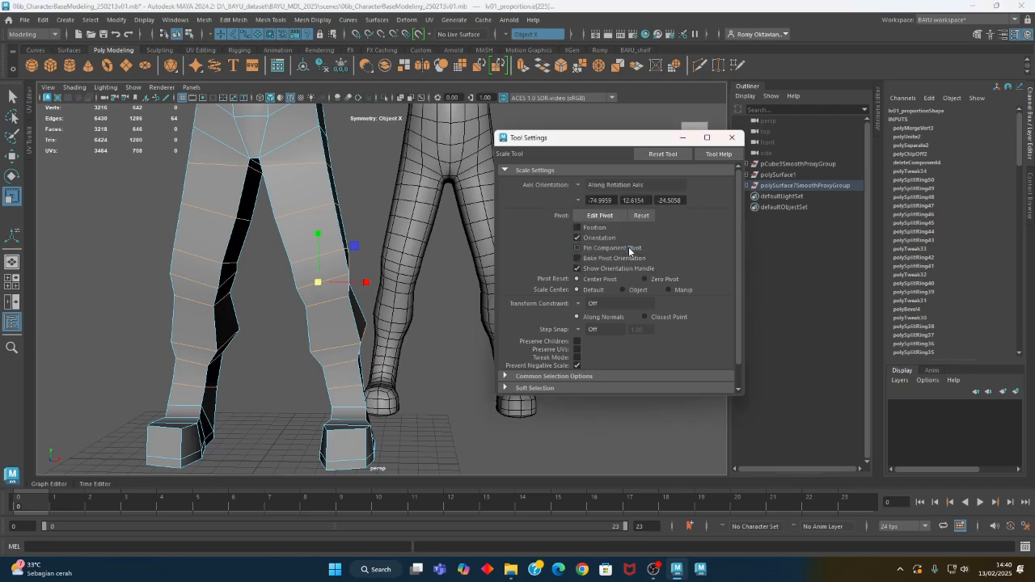
{"action": "left_click", "coordinate": [581, 186]}
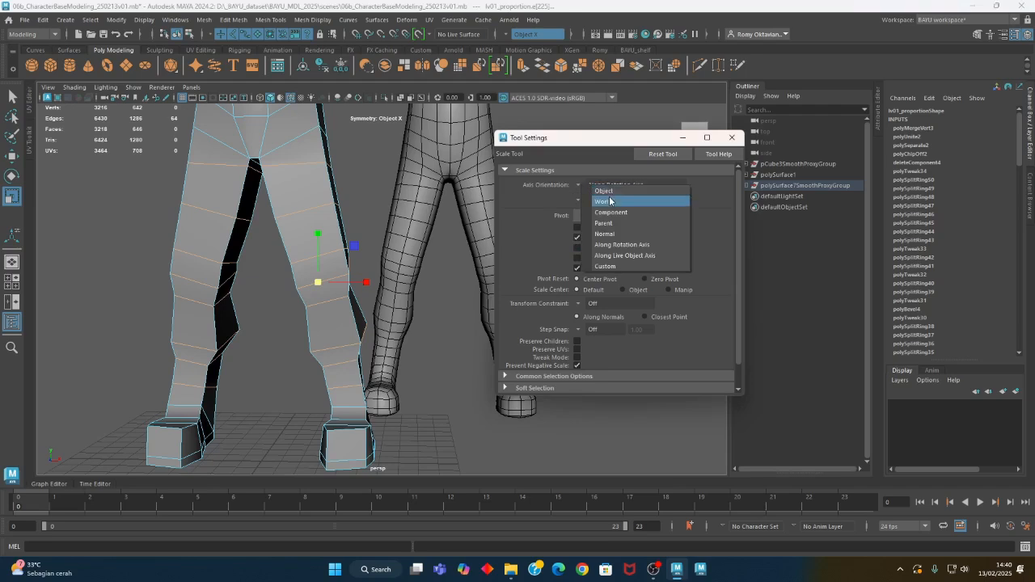
{"action": "left_click", "coordinate": [612, 203]}
{"action": "left_click", "coordinate": [579, 186]}
{"action": "left_click", "coordinate": [599, 195]}
{"action": "left_click", "coordinate": [582, 188]}
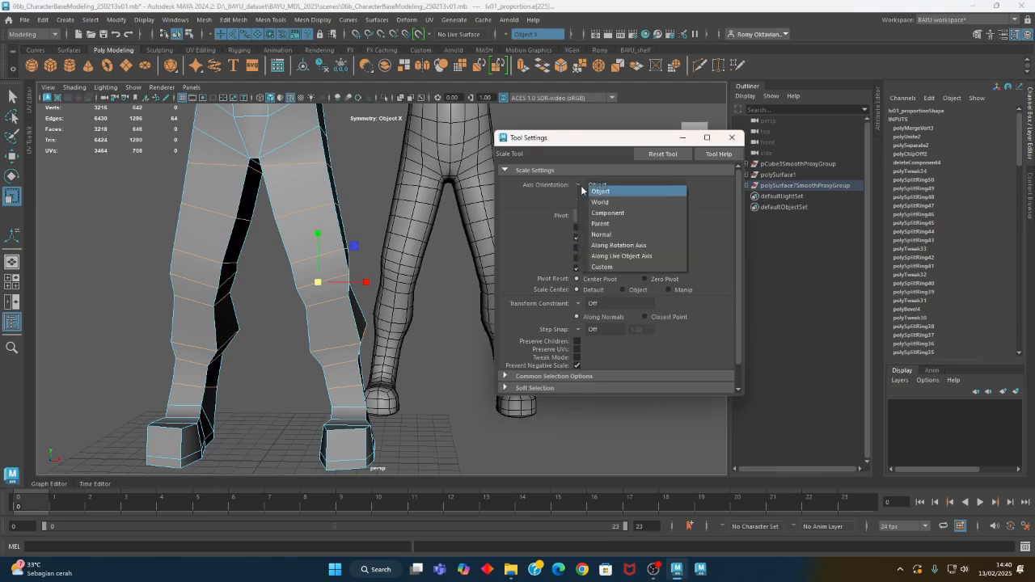
{"action": "left_click", "coordinate": [615, 214]}
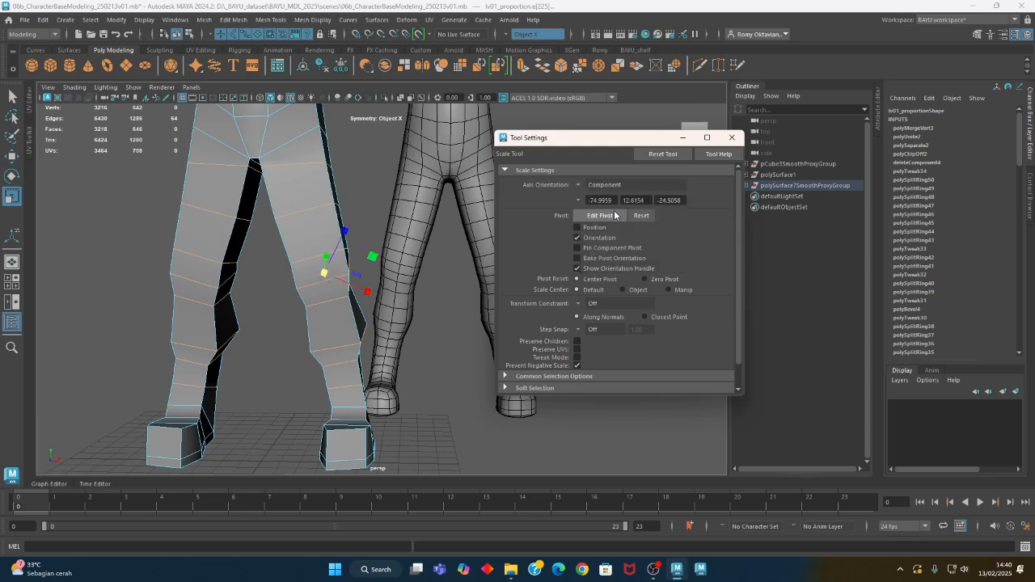
Set the Scale tool's axis orientation to Parent and clear the leg loop selection
{"action": "left_click_drag", "start_coordinate": [416, 308], "coordinate": [388, 306], "text": "alt"}
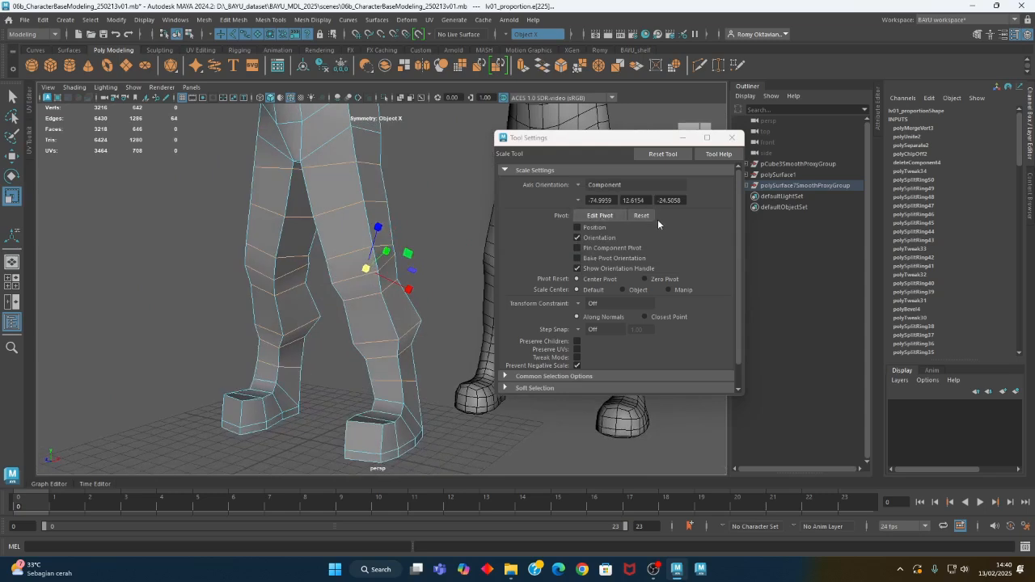
{"action": "left_click", "coordinate": [579, 200]}
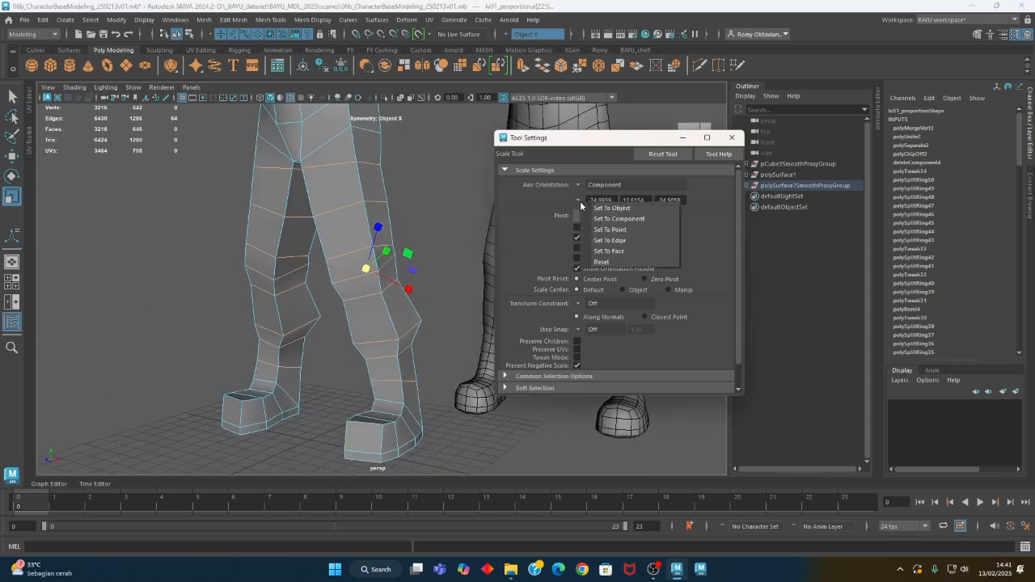
{"action": "left_click", "coordinate": [578, 185]}
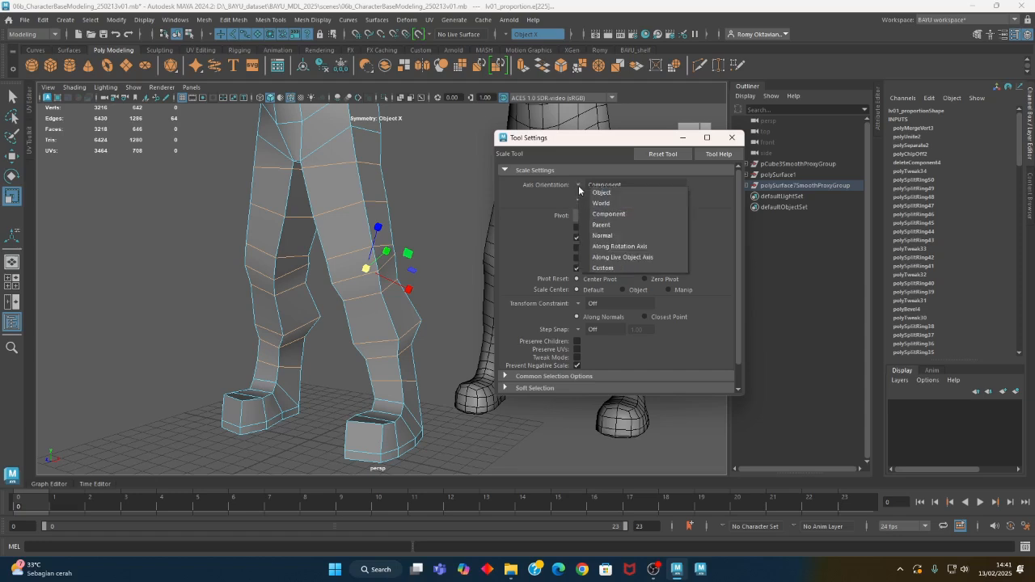
{"action": "left_click", "coordinate": [615, 225]}
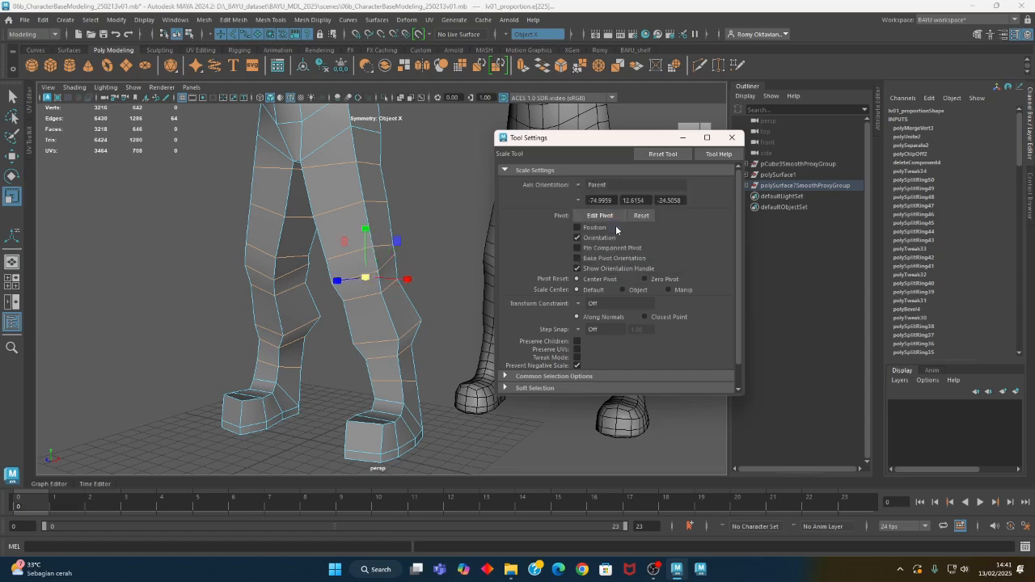
{"action": "left_click_drag", "start_coordinate": [395, 302], "coordinate": [331, 281], "text": "alt"}
{"action": "right_click_drag", "start_coordinate": [407, 223], "coordinate": [399, 192]}
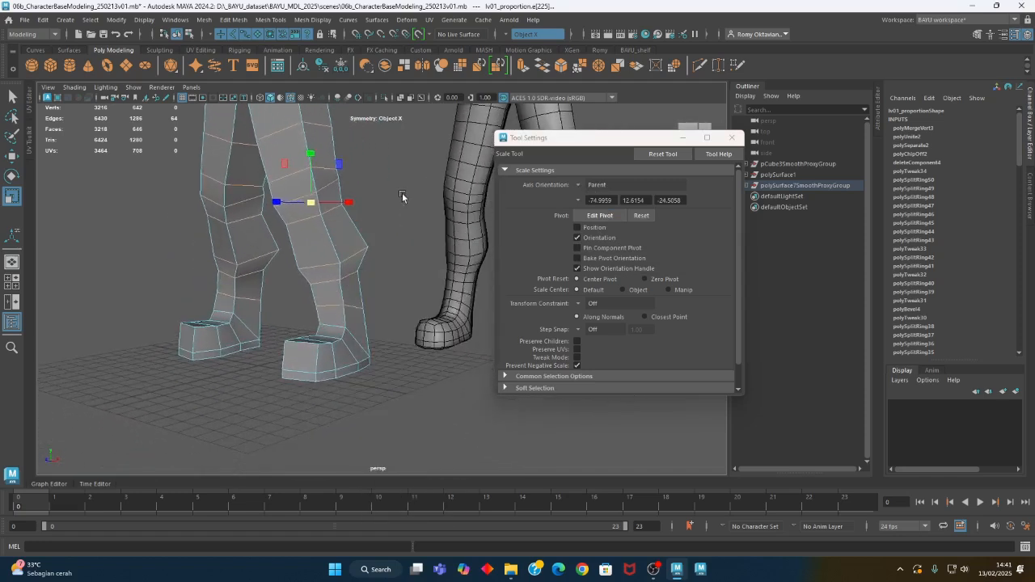
{"action": "left_click", "coordinate": [394, 242]}
Slightly scale the ankle and shin edge loops of the low-poly legs one at a time
{"action": "left_click_drag", "start_coordinate": [350, 302], "coordinate": [364, 318], "text": "alt"}
{"action": "double_click", "coordinate": [352, 309]}
{"action": "left_click_drag", "start_coordinate": [291, 314], "coordinate": [289, 313]}
{"action": "double_click", "coordinate": [277, 290]}
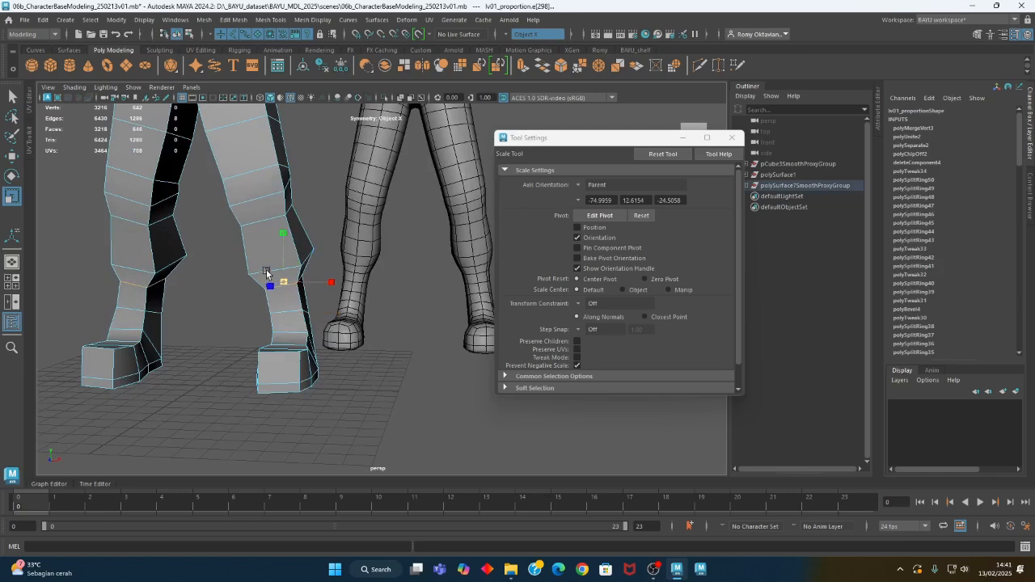
{"action": "double_click", "coordinate": [259, 274]}
{"action": "left_click_drag", "start_coordinate": [278, 267], "coordinate": [274, 266]}
Adjust the scale of the edge loops around the knees and thighs one at a time
{"action": "double_click", "coordinate": [259, 225]}
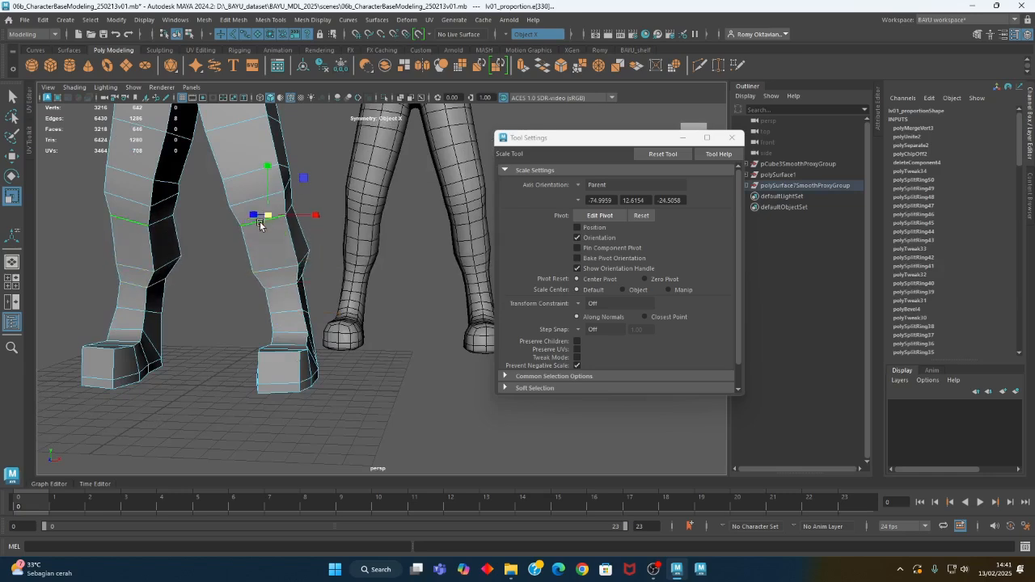
{"action": "left_click_drag", "start_coordinate": [271, 221], "coordinate": [258, 191]}
{"action": "left_click", "coordinate": [241, 204]}
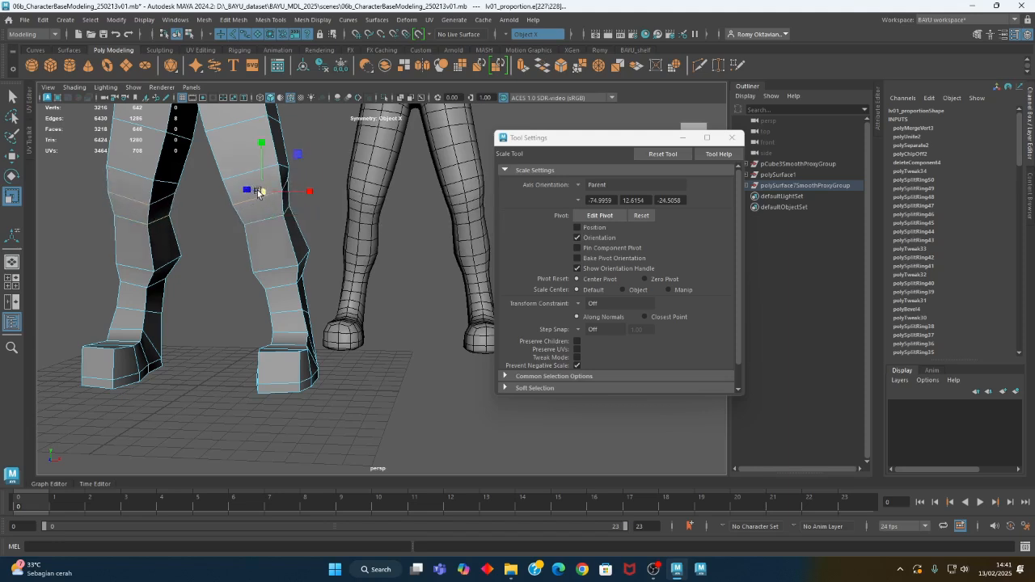
{"action": "left_click", "coordinate": [246, 175]}
{"action": "middle_click_drag", "start_coordinate": [252, 174], "coordinate": [294, 298], "text": "alt"}
{"action": "left_click_drag", "start_coordinate": [294, 298], "coordinate": [294, 246], "text": "alt"}
{"action": "left_click", "coordinate": [290, 249]}
{"action": "left_click", "coordinate": [290, 250]}
{"action": "middle_click_drag", "start_coordinate": [346, 224], "coordinate": [380, 293], "text": "alt"}
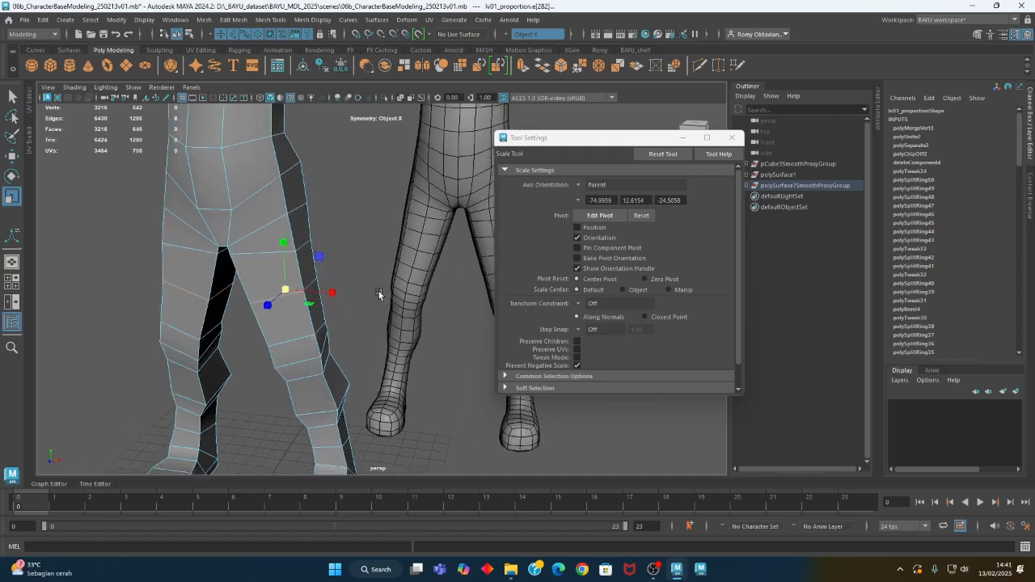
Set the Scale tool's axis orientation to World and close the tool settings
{"action": "right_click_drag", "start_coordinate": [380, 293], "coordinate": [303, 321], "text": "alt"}
{"action": "mouse_move", "coordinate": [303, 320]}
{"action": "left_mouse_down", "text": "alt"}
{"action": "mouse_move", "coordinate": [179, 322]}
{"action": "mouse_move", "coordinate": [359, 315]}
{"action": "mouse_move", "coordinate": [316, 312]}
{"action": "left_mouse_up", "text": "alt"}
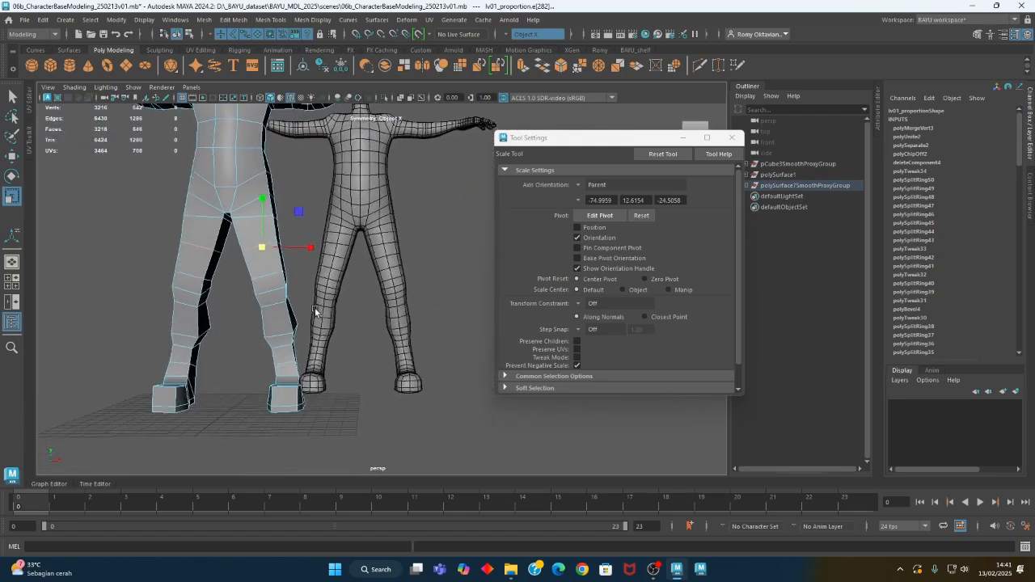
{"action": "right_click_drag", "start_coordinate": [316, 312], "coordinate": [334, 321], "text": "alt"}
{"action": "left_click_drag", "start_coordinate": [334, 320], "coordinate": [314, 316], "text": "alt"}
{"action": "left_click_drag", "start_coordinate": [247, 300], "coordinate": [320, 314], "text": "alt"}
{"action": "left_click", "coordinate": [241, 307]}
{"action": "left_click", "coordinate": [581, 188]}
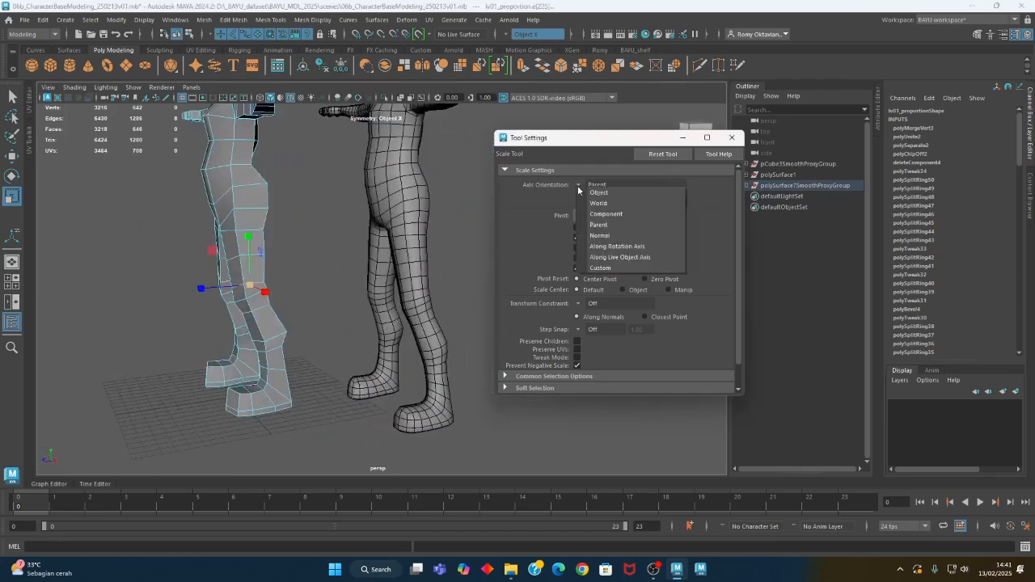
{"action": "left_click", "coordinate": [598, 201]}
{"action": "left_click", "coordinate": [732, 138]}
Examine the low-poly character's body proportions against the smoothed character
{"action": "middle_click_drag", "start_coordinate": [392, 224], "coordinate": [442, 436], "text": "alt"}
{"action": "mouse_move", "coordinate": [283, 309]}
{"action": "left_mouse_down", "text": "alt"}
{"action": "mouse_move", "coordinate": [383, 335]}
{"action": "mouse_move", "coordinate": [447, 324]}
{"action": "mouse_move", "coordinate": [345, 328]}
{"action": "mouse_move", "coordinate": [267, 356]}
{"action": "mouse_move", "coordinate": [179, 321]}
{"action": "mouse_move", "coordinate": [110, 317]}
{"action": "mouse_move", "coordinate": [307, 319]}
{"action": "mouse_move", "coordinate": [321, 300]}
{"action": "mouse_move", "coordinate": [268, 314]}
{"action": "left_mouse_up", "text": "alt"}
{"action": "right_click_drag", "start_coordinate": [269, 314], "coordinate": [459, 343], "text": "alt"}
{"action": "left_click_drag", "start_coordinate": [381, 320], "coordinate": [450, 305], "text": "alt"}
{"action": "right_click_drag", "start_coordinate": [294, 305], "coordinate": [356, 301], "text": "alt"}
{"action": "left_click_drag", "start_coordinate": [187, 279], "coordinate": [229, 275], "text": "alt"}
{"action": "right_click_drag", "start_coordinate": [219, 261], "coordinate": [172, 250]}
{"action": "left_click_drag", "start_coordinate": [217, 277], "coordinate": [292, 322]}
Extrude the face on the side of the low-poly head at ear height
{"action": "key", "text": "w"}
{"action": "left_click_drag", "start_coordinate": [388, 301], "coordinate": [252, 291], "text": "alt"}
{"action": "left_click_drag", "start_coordinate": [210, 246], "coordinate": [213, 245]}
{"action": "left_click_drag", "start_coordinate": [222, 274], "coordinate": [296, 227], "text": "alt"}
{"action": "right_click_drag", "start_coordinate": [296, 227], "coordinate": [350, 225], "text": "alt"}
{"action": "right_click_drag", "start_coordinate": [349, 169], "coordinate": [350, 199]}
{"action": "left_click", "coordinate": [270, 186]}
{"action": "left_click_drag", "start_coordinate": [327, 212], "coordinate": [345, 160], "text": "alt"}
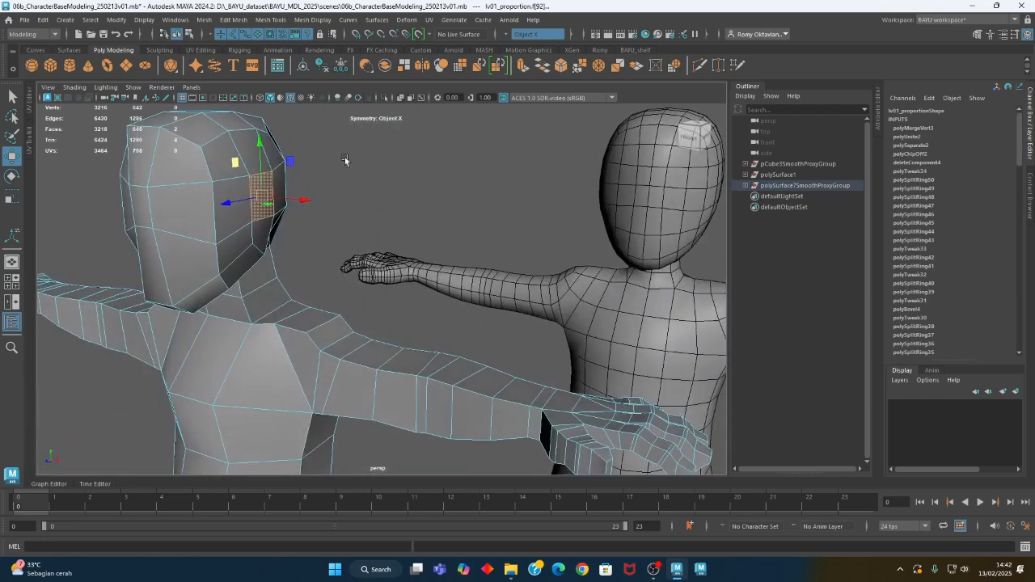
{"action": "left_click", "coordinate": [234, 19]}
{"action": "left_click", "coordinate": [285, 127]}
{"action": "left_click_drag", "start_coordinate": [348, 220], "coordinate": [345, 263], "text": "alt"}
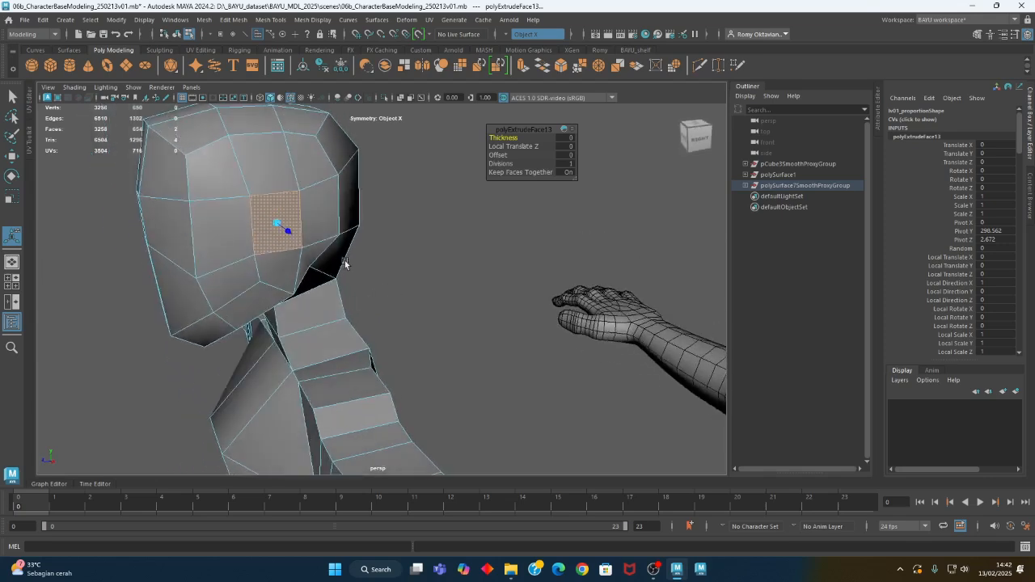
Scale the extruded ear face slightly inward to leave a narrow border, and keep that face selected
{"action": "key", "text": "r"}
{"action": "left_click_drag", "start_coordinate": [275, 221], "coordinate": [336, 265]}
{"action": "key", "text": "ctrl+z"}
{"action": "left_click", "coordinate": [369, 251]}
{"action": "left_click", "coordinate": [279, 233]}
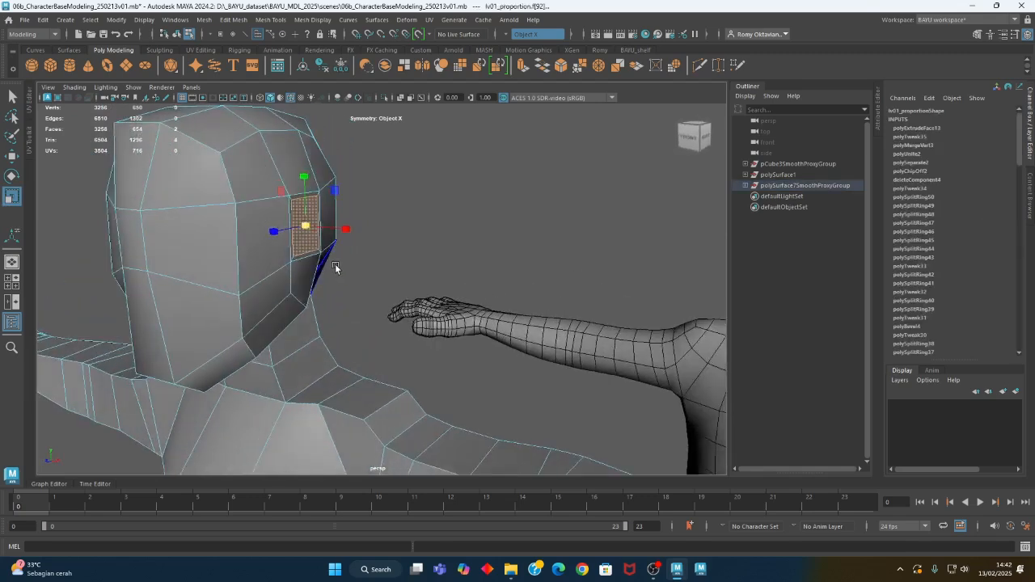
Extrude the ear face outward from the head with a Local Translate Z of 5.801
{"action": "key", "text": "ctrl+e"}
{"action": "left_click_drag", "start_coordinate": [348, 254], "coordinate": [361, 289], "text": "alt"}
{"action": "scroll", "coordinate": [359, 287], "scroll_direction": "up", "scroll_amount": 3}
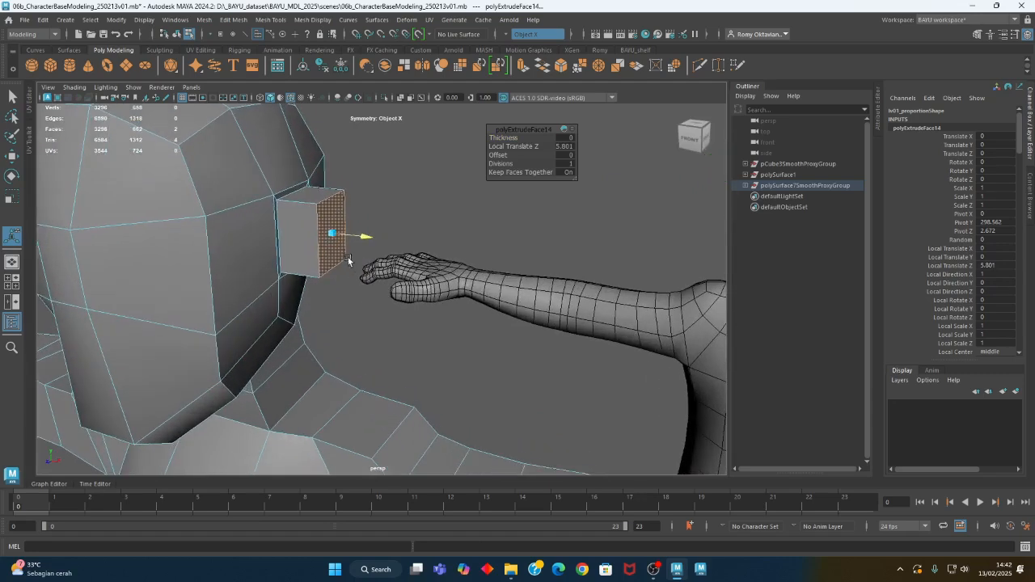
{"action": "right_click_drag", "start_coordinate": [389, 184], "coordinate": [386, 161]}
Reposition the front vertical edge at the base of the ear block with the Move tool
{"action": "left_click", "coordinate": [320, 232]}
{"action": "left_click_drag", "start_coordinate": [347, 261], "coordinate": [170, 277], "text": "alt"}
{"action": "key", "text": "w"}
{"action": "right_click_drag", "start_coordinate": [171, 278], "coordinate": [227, 238], "text": "alt"}
{"action": "middle_click_drag", "start_coordinate": [226, 238], "coordinate": [411, 341], "text": "alt"}
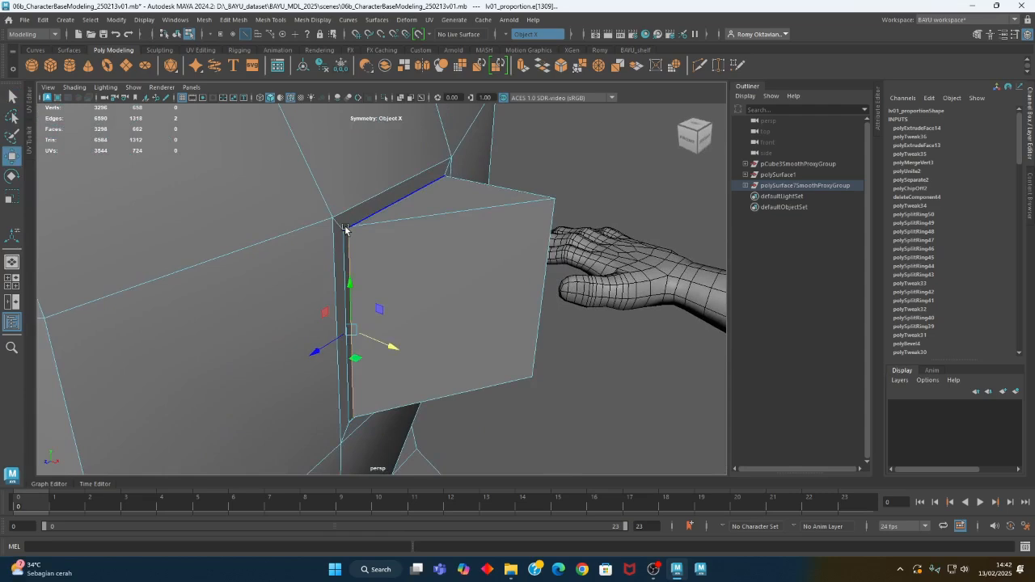
Merge the front base vertices of the ear block with the adjacent border vertices, using wireframe display and a distance threshold of 0.71
{"action": "key", "text": "4"}
{"action": "right_click_drag", "start_coordinate": [368, 202], "coordinate": [335, 203]}
{"action": "left_click", "coordinate": [346, 233]}
{"action": "left_click_drag", "start_coordinate": [340, 243], "coordinate": [325, 247]}
{"action": "middle_click_drag", "start_coordinate": [396, 362], "coordinate": [381, 244], "text": "alt"}
{"action": "left_click_drag", "start_coordinate": [337, 291], "coordinate": [328, 297], "text": "shift"}
{"action": "middle_click_drag", "start_coordinate": [379, 305], "coordinate": [397, 361], "text": "alt"}
{"action": "right_click_drag", "start_coordinate": [397, 361], "coordinate": [359, 351], "text": "alt"}
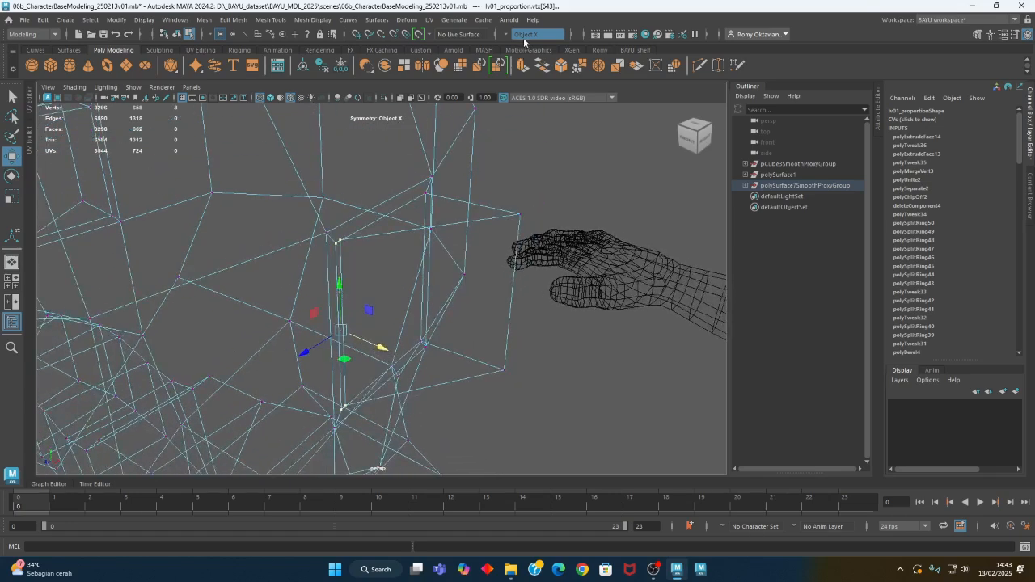
{"action": "left_click", "coordinate": [235, 19]}
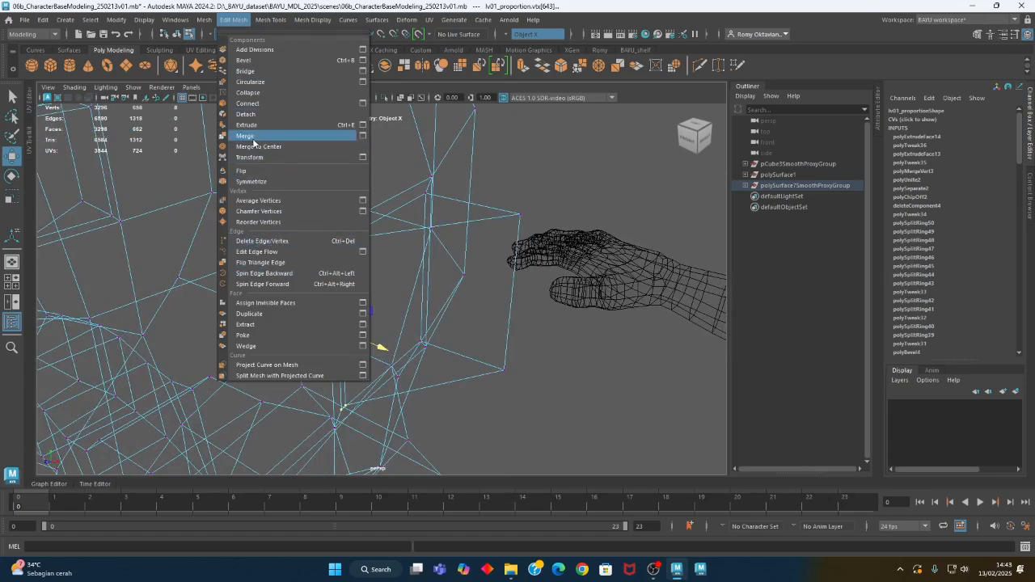
{"action": "left_click", "coordinate": [253, 137]}
{"action": "left_click_drag", "start_coordinate": [523, 138], "coordinate": [526, 138]}
{"action": "middle_click_drag", "start_coordinate": [543, 205], "coordinate": [487, 222], "text": "alt"}
{"action": "right_click", "coordinate": [479, 197]}
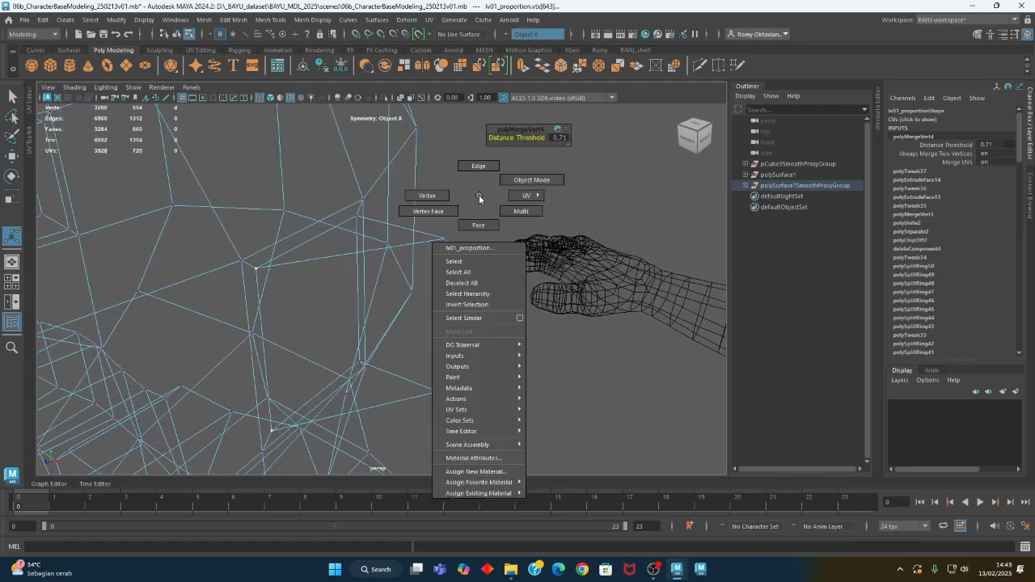
Move the narrow faces at the underside of the ear block downward at the base using the Move tool
{"action": "right_click_drag", "start_coordinate": [478, 197], "coordinate": [298, 210]}
{"action": "left_click_drag", "start_coordinate": [299, 210], "coordinate": [470, 284], "text": "alt"}
{"action": "right_click", "coordinate": [487, 213]}
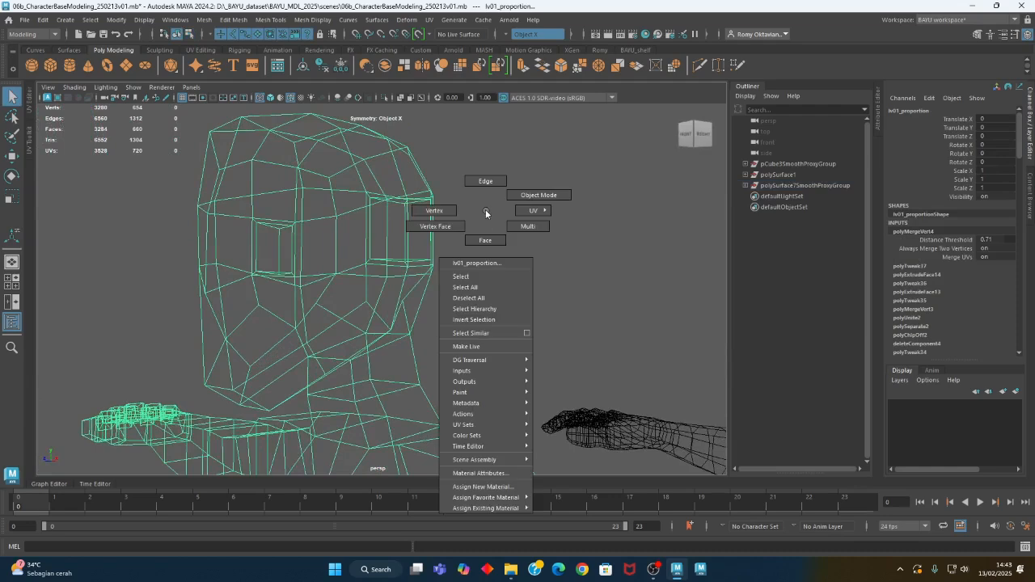
{"action": "right_click_drag", "start_coordinate": [484, 215], "coordinate": [486, 240]}
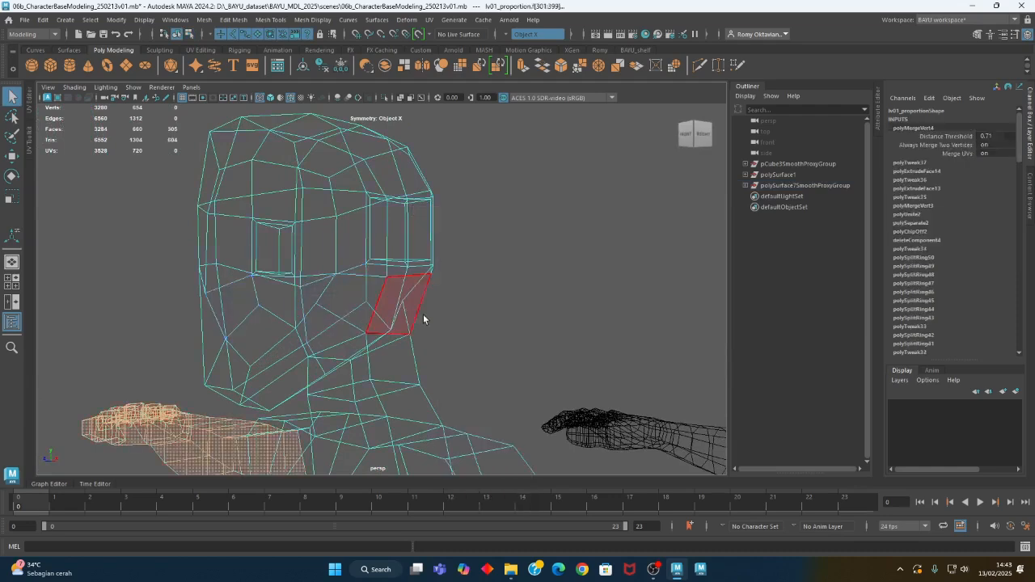
{"action": "left_click_drag", "start_coordinate": [456, 317], "coordinate": [476, 293], "text": "alt"}
{"action": "left_click", "coordinate": [393, 252]}
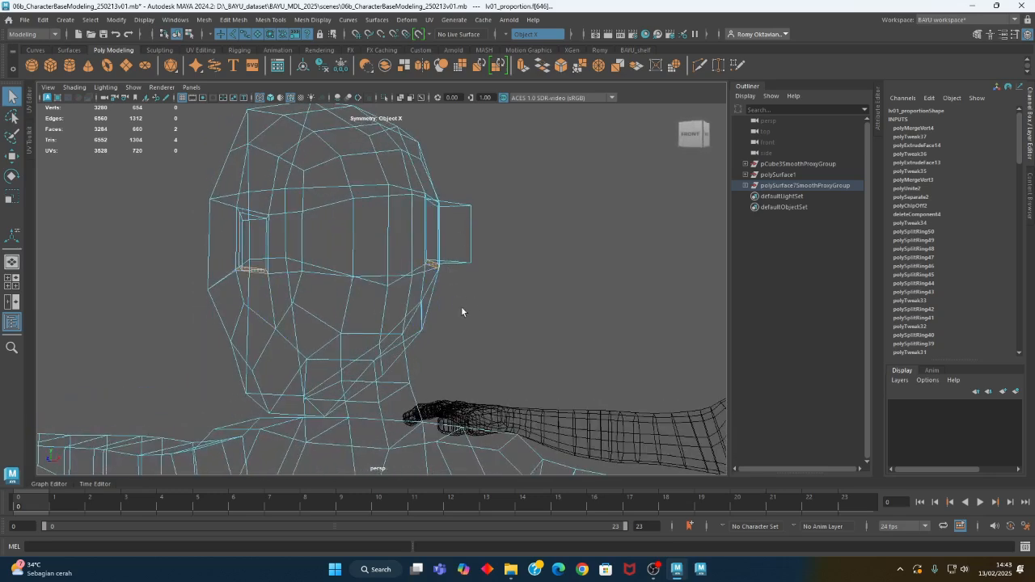
{"action": "key", "text": "w"}
{"action": "left_click_drag", "start_coordinate": [432, 232], "coordinate": [428, 251]}
Reposition the lower outer corner vertex of the ear block with the Move tool so that its underside slopes
{"action": "left_click_drag", "start_coordinate": [481, 309], "coordinate": [515, 295], "text": "alt"}
{"action": "right_click_drag", "start_coordinate": [516, 247], "coordinate": [482, 245]}
{"action": "left_click_drag", "start_coordinate": [488, 250], "coordinate": [472, 280]}
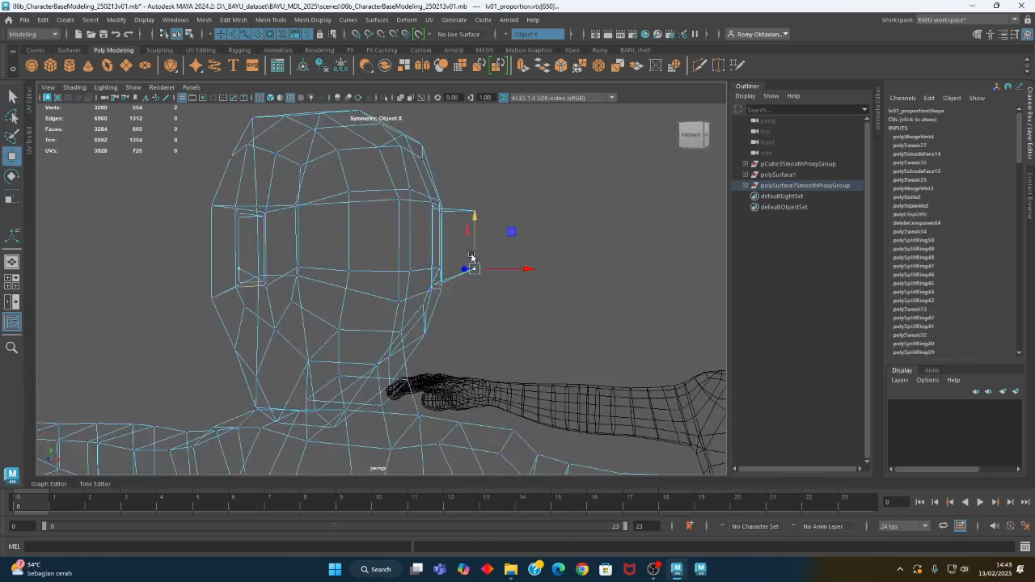
{"action": "mouse_move", "coordinate": [550, 281]}
{"action": "left_mouse_down", "text": "alt"}
{"action": "mouse_move", "coordinate": [521, 284]}
{"action": "mouse_move", "coordinate": [543, 289]}
{"action": "left_mouse_up", "text": "alt"}
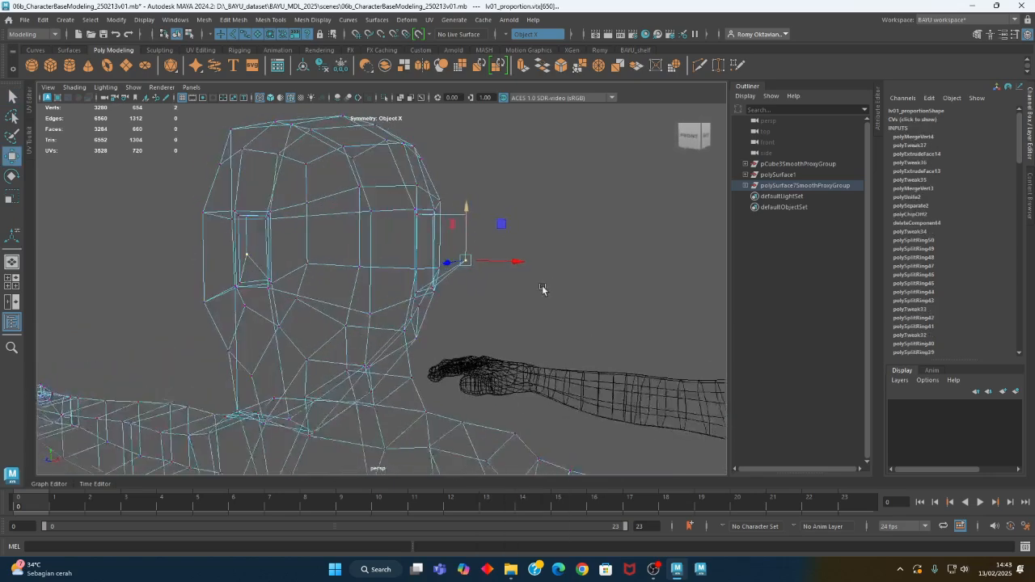
{"action": "right_click_drag", "start_coordinate": [542, 288], "coordinate": [386, 273], "text": "alt"}
{"action": "middle_click_drag", "start_coordinate": [558, 310], "coordinate": [417, 289], "text": "alt"}
{"action": "left_click_drag", "start_coordinate": [369, 286], "coordinate": [541, 319], "text": "alt"}
{"action": "right_click_drag", "start_coordinate": [388, 343], "coordinate": [626, 344], "text": "alt"}
{"action": "middle_click_drag", "start_coordinate": [516, 334], "coordinate": [465, 279], "text": "alt"}
Select the border edges around the base of the ear and scale them along the Z axis
{"action": "right_click_drag", "start_coordinate": [580, 216], "coordinate": [574, 180]}
{"action": "left_click", "coordinate": [495, 226]}
{"action": "left_click", "coordinate": [466, 253]}
{"action": "left_click_drag", "start_coordinate": [467, 253], "coordinate": [455, 298], "text": "alt"}
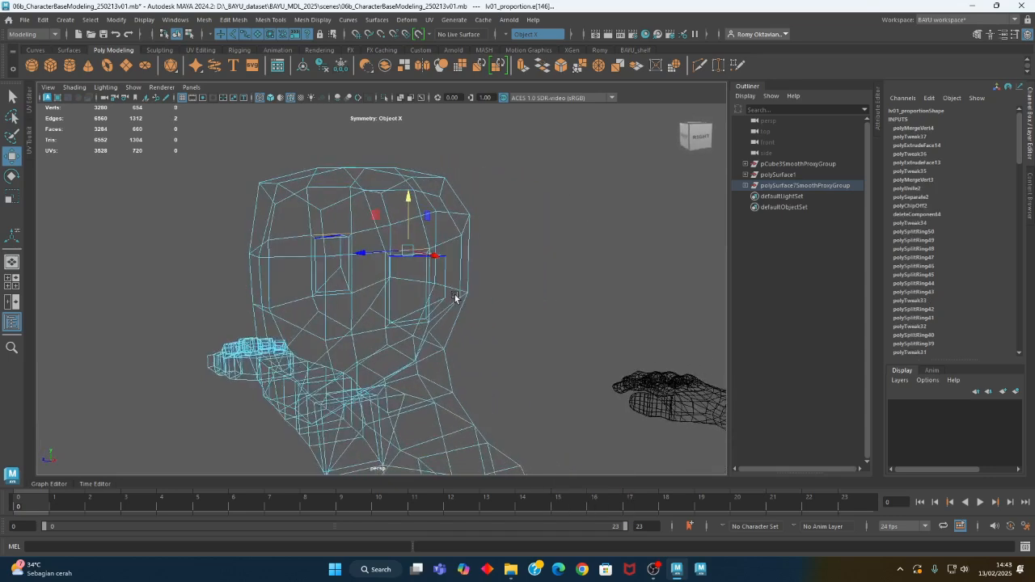
{"action": "left_click", "coordinate": [389, 338], "text": "shift"}
{"action": "left_click", "coordinate": [395, 331], "text": "shift"}
{"action": "left_click_drag", "start_coordinate": [563, 333], "coordinate": [481, 339], "text": "alt"}
{"action": "left_click_drag", "start_coordinate": [616, 301], "coordinate": [590, 318], "text": "alt"}
{"action": "left_click", "coordinate": [644, 294], "text": "shift"}
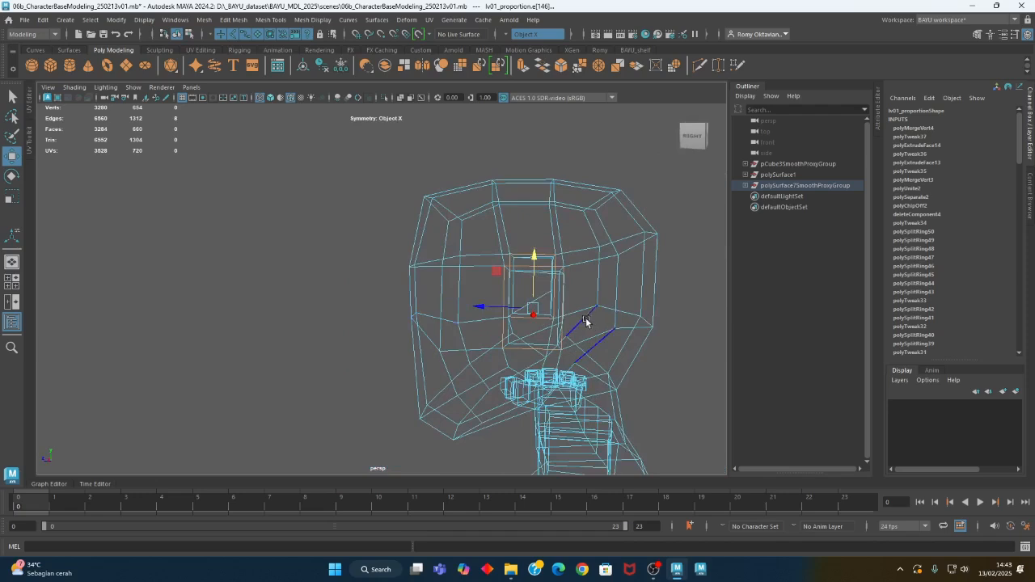
{"action": "key", "text": "r"}
{"action": "left_click_drag", "start_coordinate": [482, 310], "coordinate": [550, 213]}
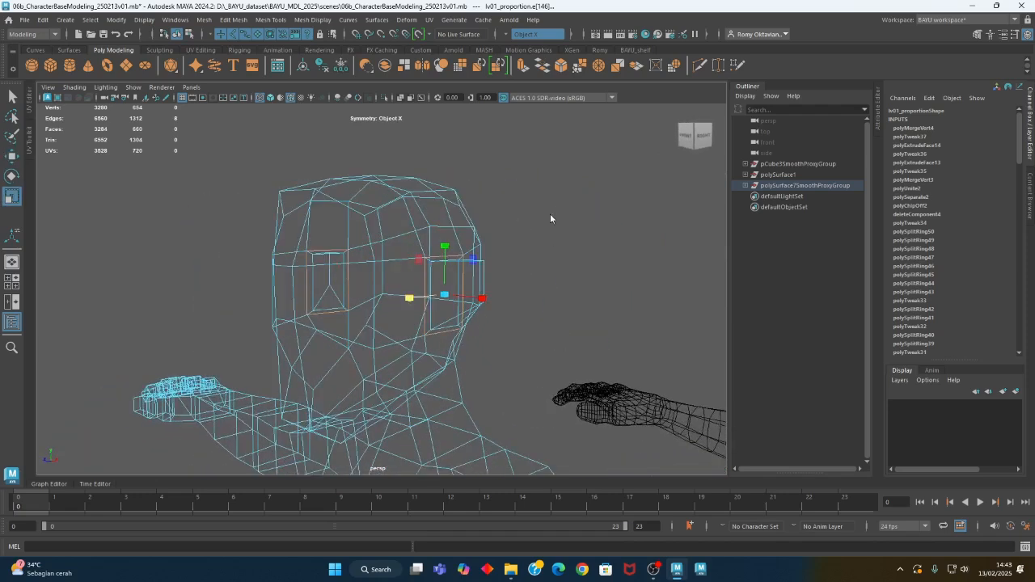
Extrude the outer side face of the ear block and scale it inward to leave a border
{"action": "key", "text": "F11"}
{"action": "left_click", "coordinate": [460, 297]}
{"action": "left_click_drag", "start_coordinate": [460, 296], "coordinate": [441, 364], "text": "alt"}
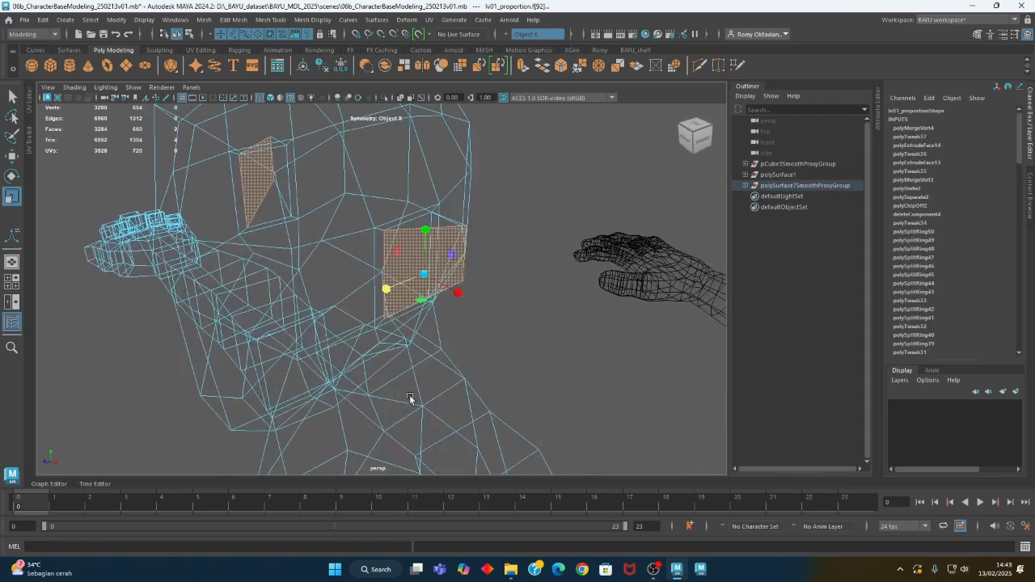
{"action": "left_click", "coordinate": [224, 29]}
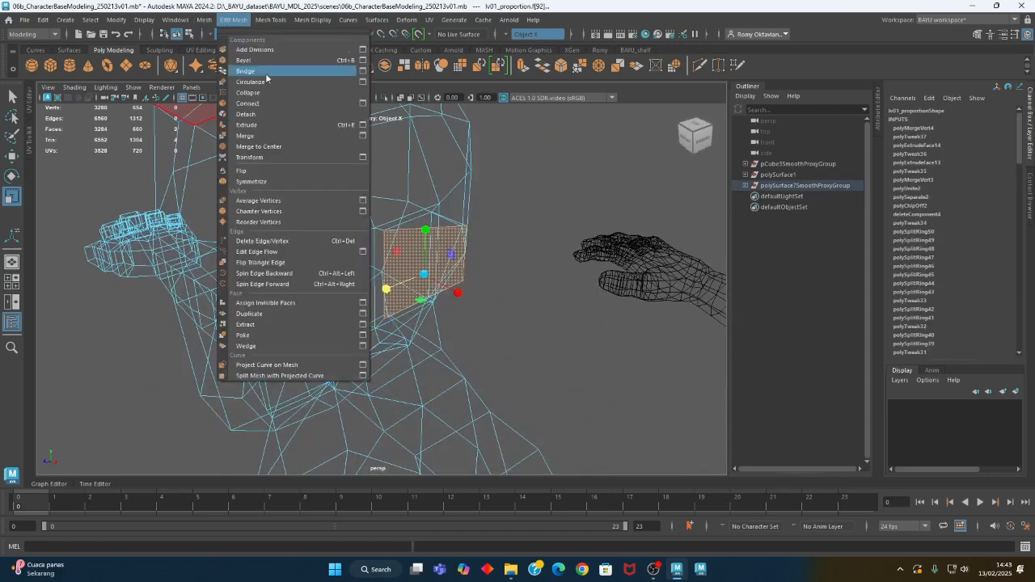
{"action": "left_click", "coordinate": [257, 128]}
{"action": "key", "text": "r"}
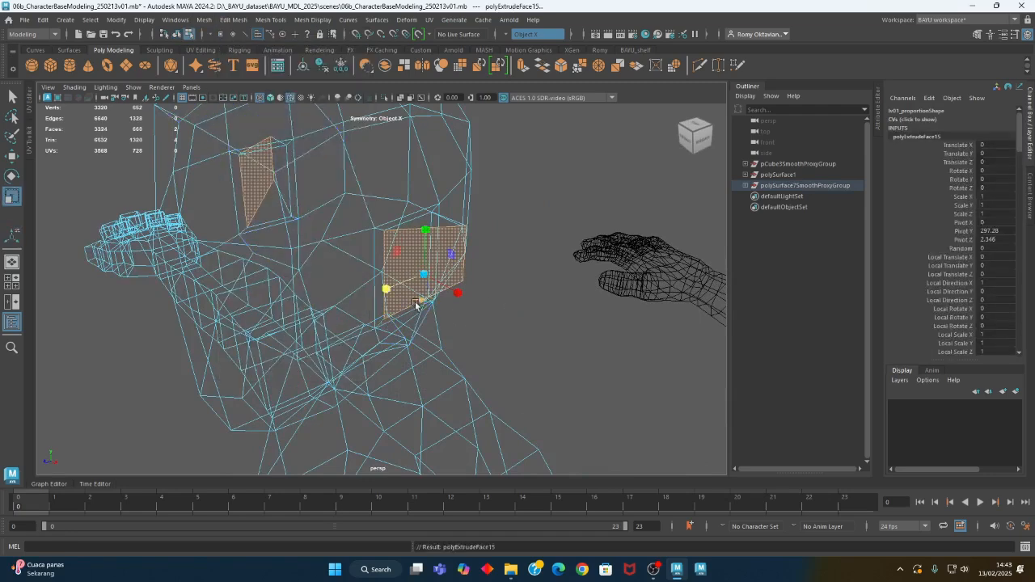
{"action": "left_click_drag", "start_coordinate": [422, 274], "coordinate": [426, 272], "text": "alt"}
{"action": "left_click_drag", "start_coordinate": [425, 273], "coordinate": [419, 275]}
{"action": "left_click_drag", "start_coordinate": [495, 311], "coordinate": [507, 315], "text": "alt"}
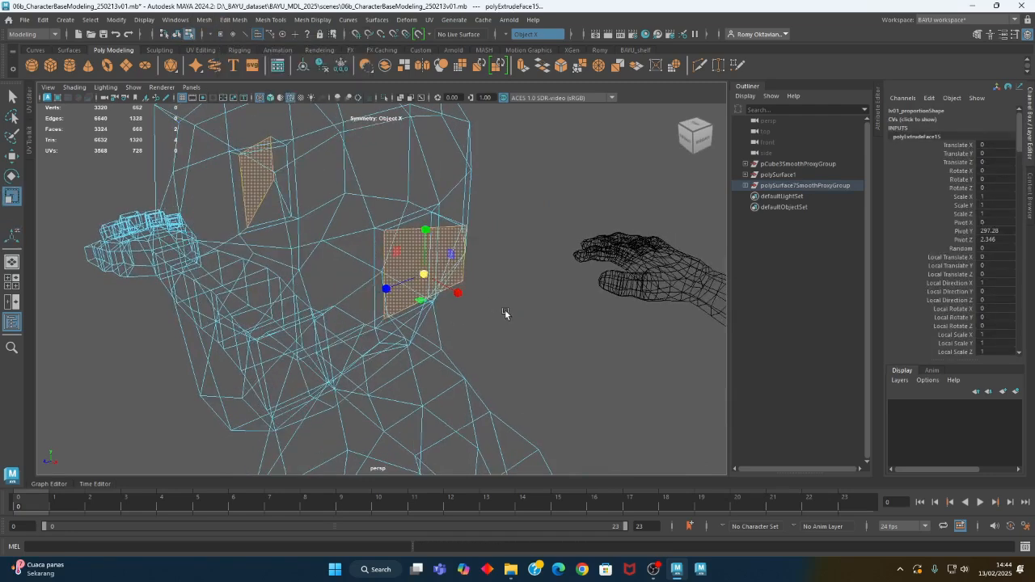
{"action": "left_click", "coordinate": [506, 314]}
{"action": "left_click", "coordinate": [432, 266]}
{"action": "left_click_drag", "start_coordinate": [422, 273], "coordinate": [458, 338]}
Extrude the inset ear face again and scale it down to a small face near the ear's centre
{"action": "key", "text": "ctrl+e"}
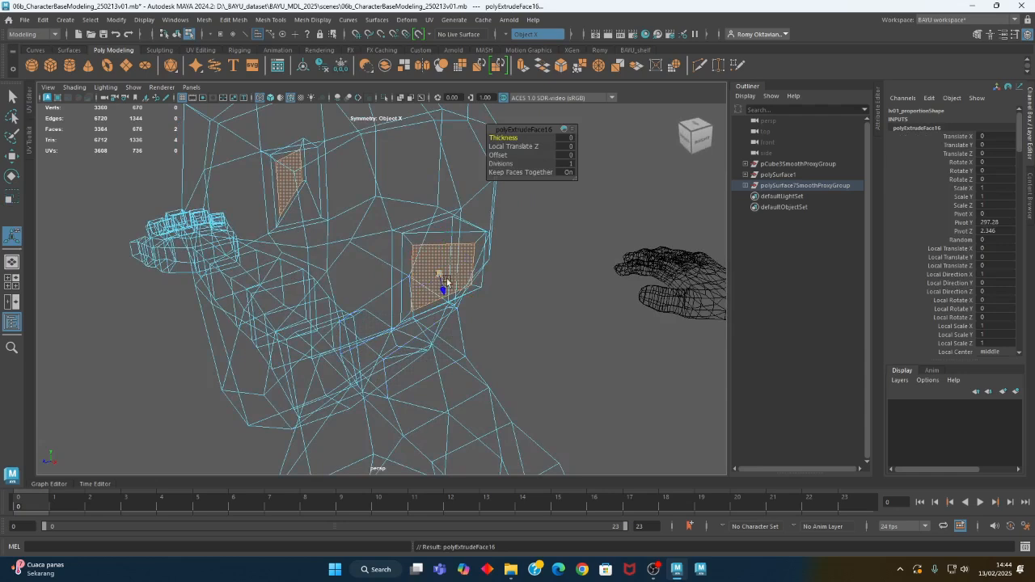
{"action": "left_click", "coordinate": [514, 302]}
{"action": "left_click", "coordinate": [438, 274]}
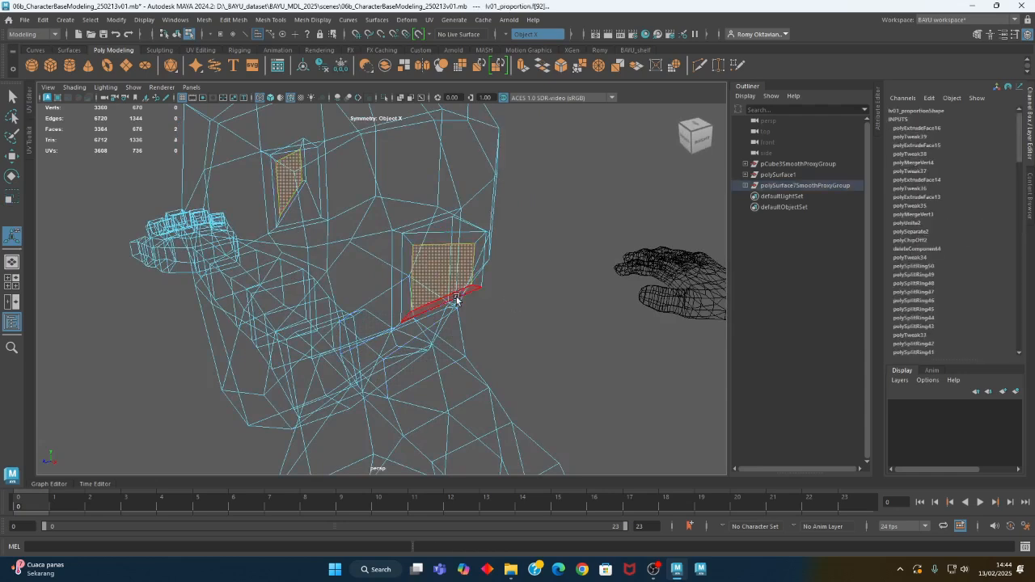
{"action": "key", "text": "r"}
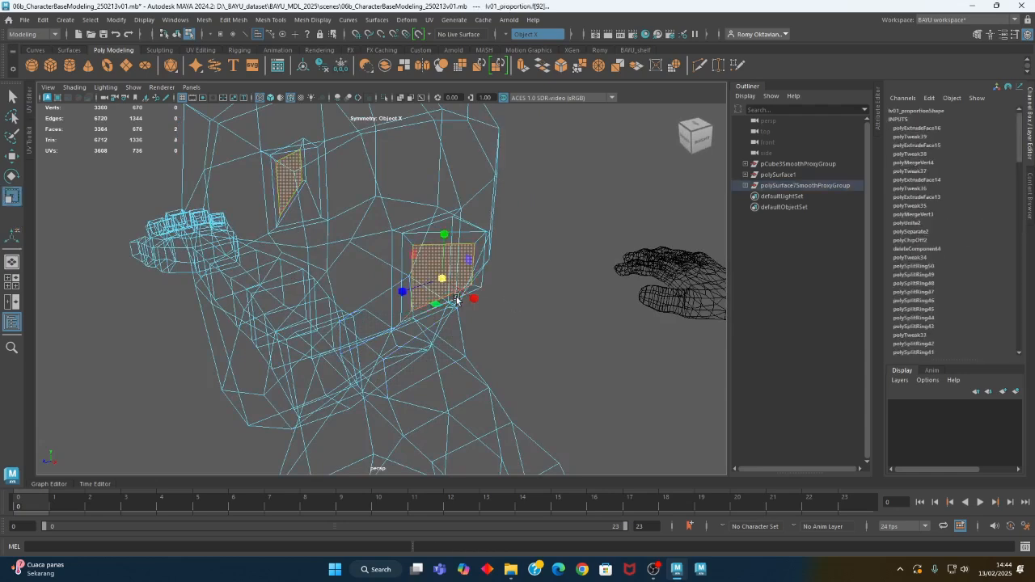
{"action": "left_click_drag", "start_coordinate": [451, 319], "coordinate": [437, 291], "text": "alt"}
{"action": "left_click_drag", "start_coordinate": [358, 268], "coordinate": [263, 273]}
{"action": "left_click_drag", "start_coordinate": [273, 288], "coordinate": [377, 285], "text": "alt"}
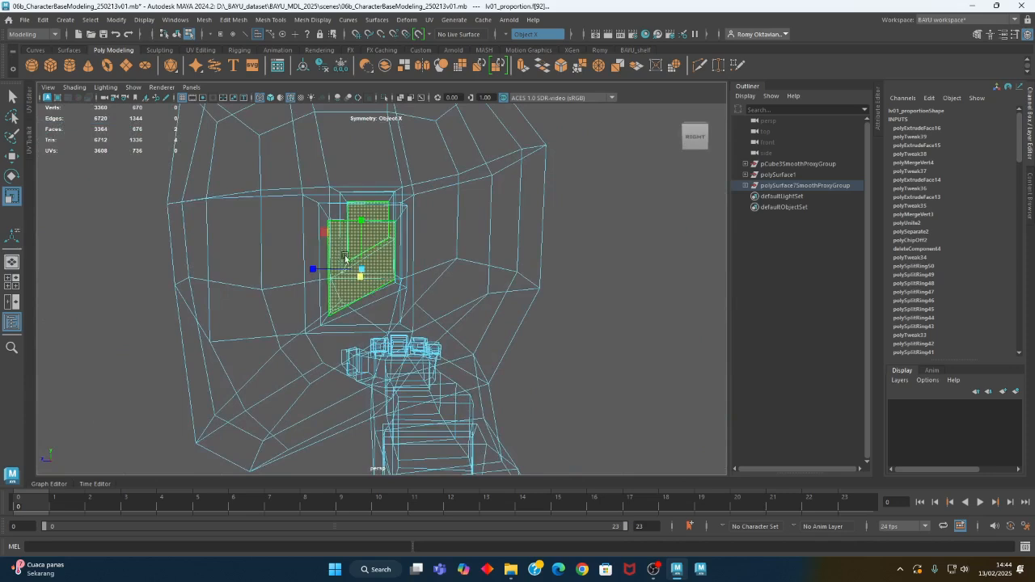
{"action": "left_click_drag", "start_coordinate": [324, 232], "coordinate": [349, 253]}
{"action": "middle_click_drag", "start_coordinate": [347, 252], "coordinate": [348, 273], "text": "alt"}
{"action": "right_click_drag", "start_coordinate": [348, 273], "coordinate": [488, 275], "text": "alt"}
Flatten the sloped bottom edge of the small inner ear face by scaling it along the Y axis
{"action": "right_click_drag", "start_coordinate": [202, 184], "coordinate": [202, 151]}
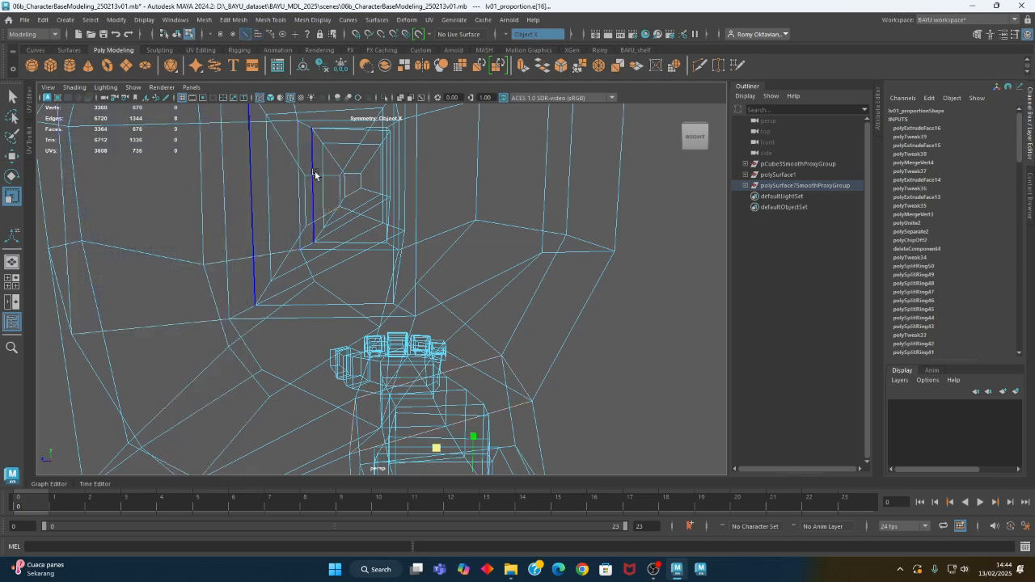
{"action": "left_click", "coordinate": [324, 176]}
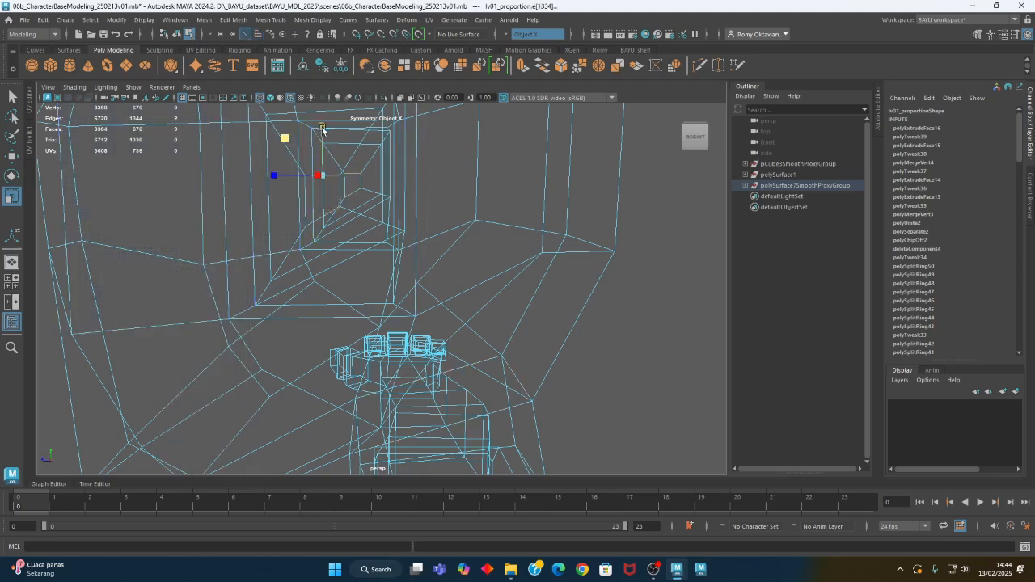
{"action": "left_click", "coordinate": [336, 234]}
{"action": "left_click_drag", "start_coordinate": [360, 217], "coordinate": [351, 234], "text": "alt"}
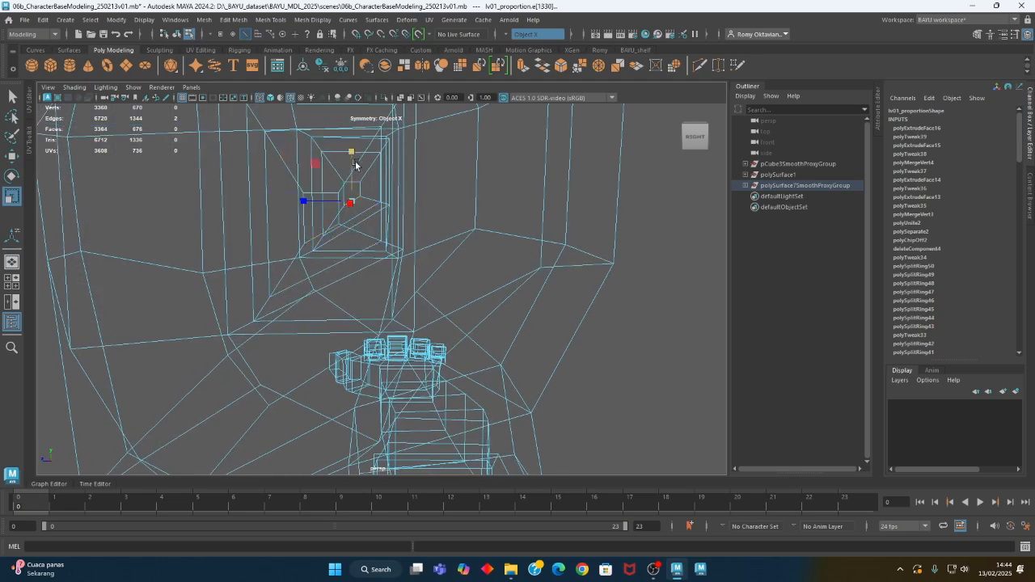
Select the small inner ear face and move it forward and slightly down within the ear in the side view
{"action": "right_click", "coordinate": [328, 212]}
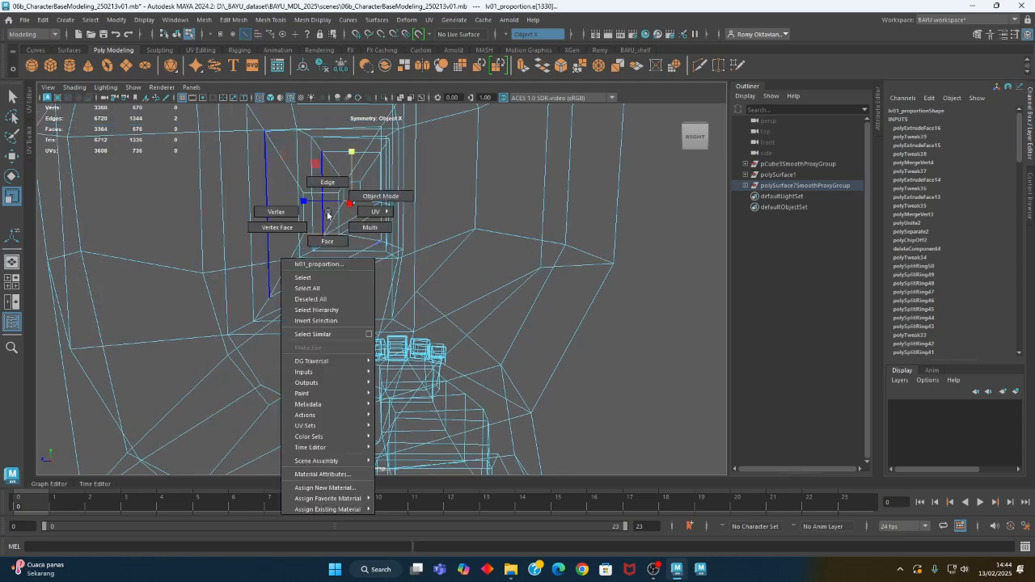
{"action": "right_click_drag", "start_coordinate": [328, 248], "coordinate": [328, 249]}
{"action": "left_click", "coordinate": [324, 219]}
{"action": "right_click_drag", "start_coordinate": [416, 237], "coordinate": [235, 266], "text": "alt"}
{"action": "left_click_drag", "start_coordinate": [359, 316], "coordinate": [350, 262], "text": "alt"}
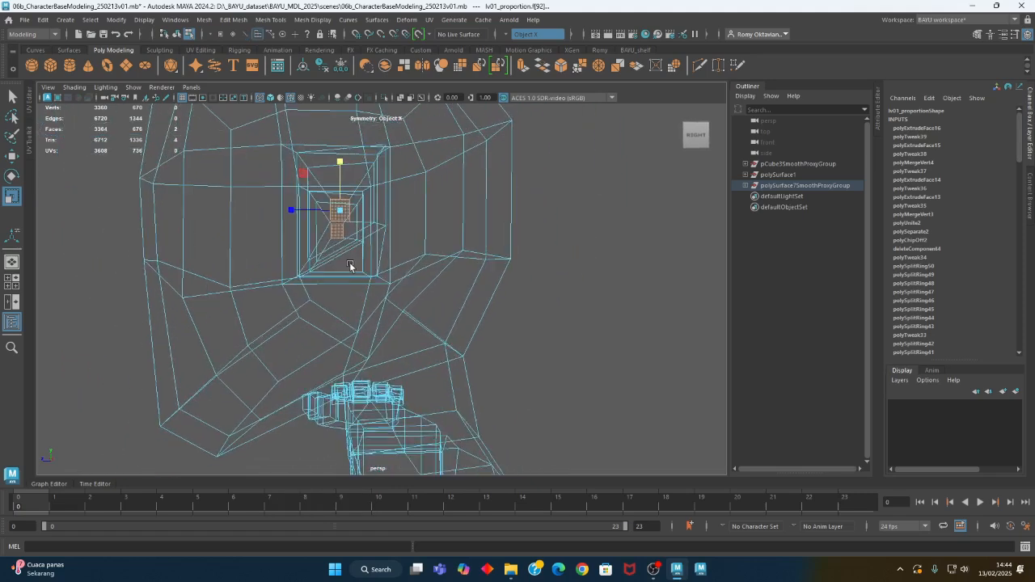
{"action": "key", "text": "w"}
{"action": "key", "text": "space"}
{"action": "key", "text": "space"}
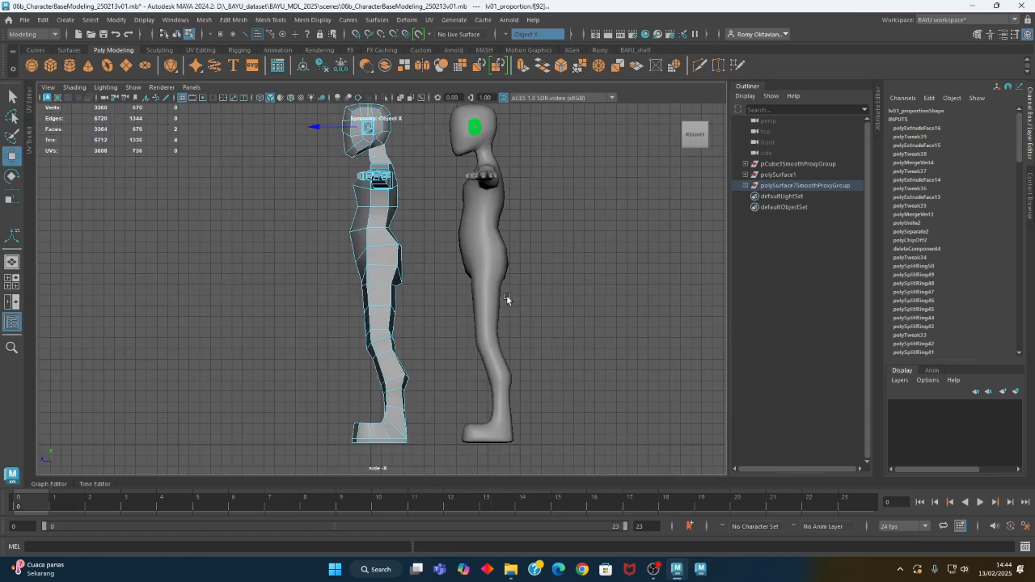
{"action": "key", "text": "f"}
{"action": "scroll", "coordinate": [233, 280], "scroll_direction": "down", "scroll_amount": 3}
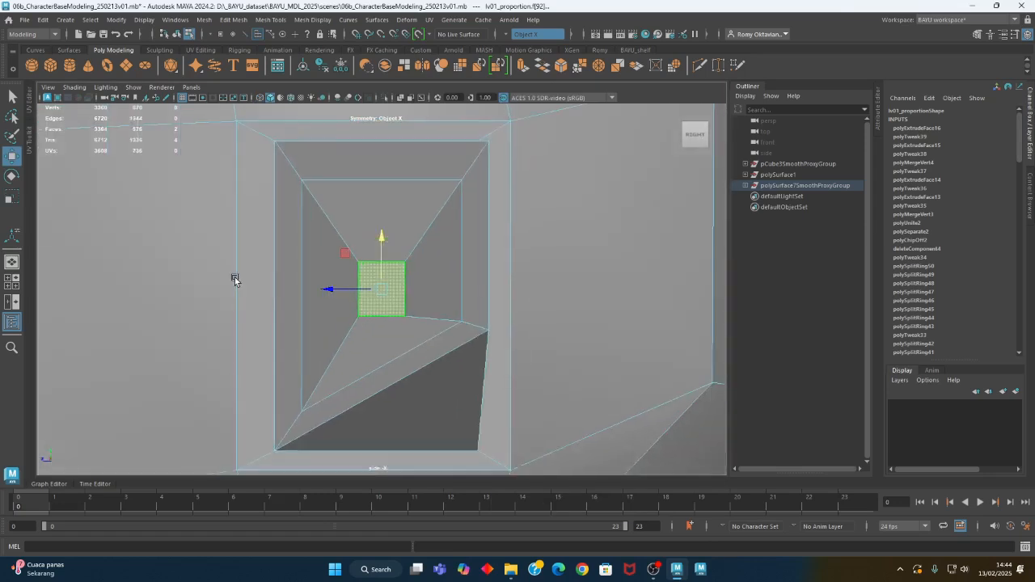
{"action": "middle_click_drag", "start_coordinate": [298, 321], "coordinate": [316, 294], "text": "alt"}
{"action": "left_click_drag", "start_coordinate": [364, 231], "coordinate": [333, 263]}
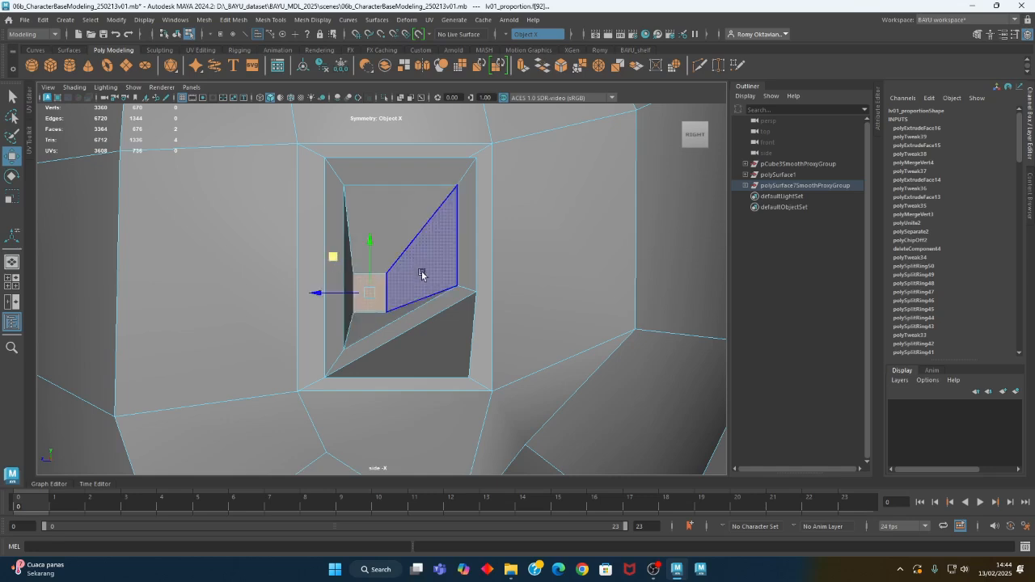
Push the inner ear face inward along X in the perspective view and extrude it further into the head
{"action": "key", "text": "space"}
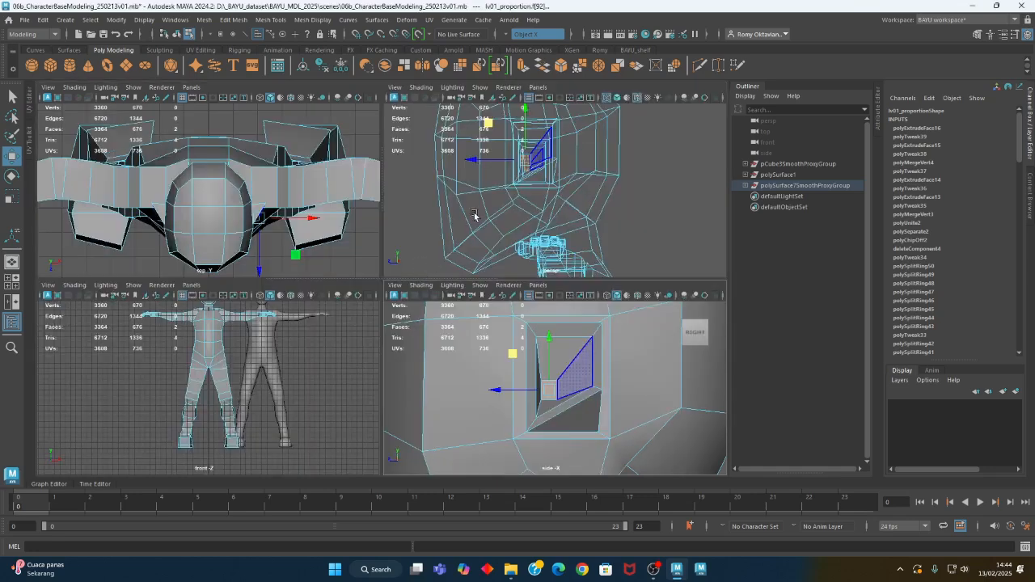
{"action": "key", "text": "space"}
{"action": "left_click_drag", "start_coordinate": [427, 252], "coordinate": [408, 295], "text": "alt"}
{"action": "left_click_drag", "start_coordinate": [379, 241], "coordinate": [331, 242]}
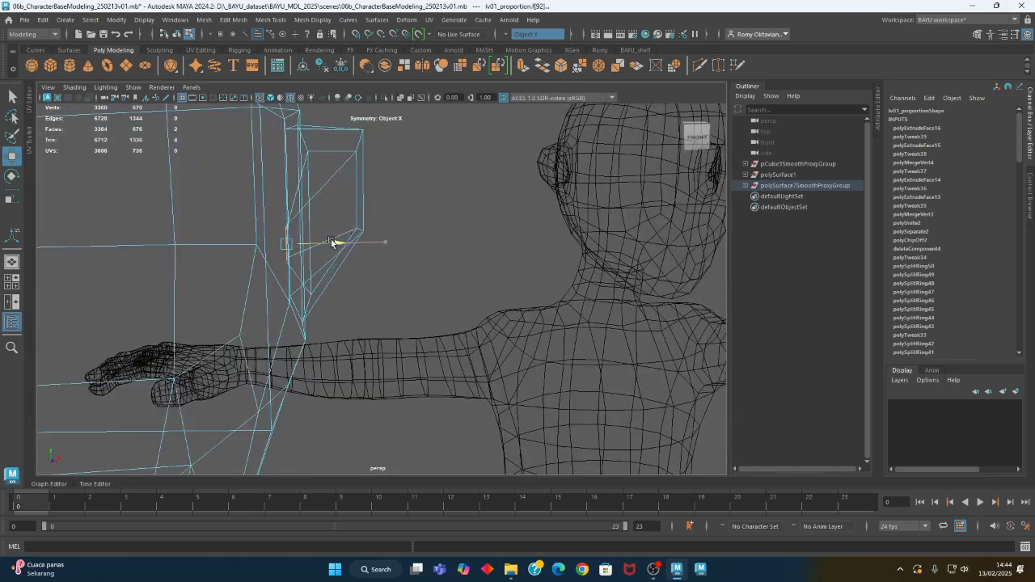
{"action": "key", "text": "ctrl+e"}
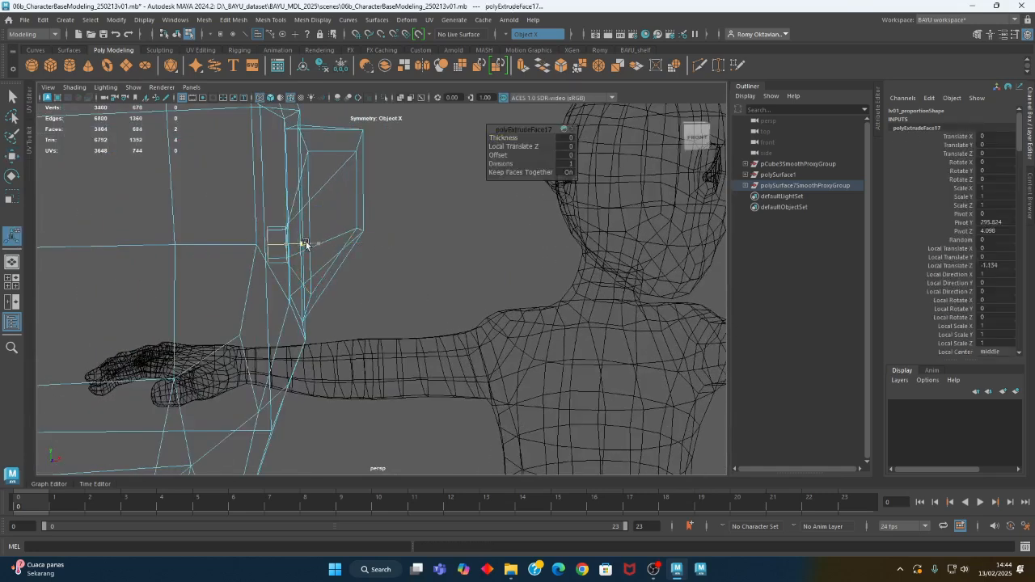
{"action": "left_click_drag", "start_coordinate": [455, 272], "coordinate": [384, 289], "text": "alt"}
Examine the ear shape on the base mesh in shaded display from several angles
{"action": "key", "text": "5"}
{"action": "left_click_drag", "start_coordinate": [514, 299], "coordinate": [486, 311], "text": "alt"}
{"action": "right_click_drag", "start_coordinate": [485, 310], "coordinate": [625, 528]}
{"action": "left_click", "coordinate": [560, 377]}
{"action": "middle_click_drag", "start_coordinate": [495, 339], "coordinate": [496, 378], "text": "alt"}
{"action": "left_click_drag", "start_coordinate": [497, 380], "coordinate": [601, 295], "text": "alt"}
{"action": "left_click_drag", "start_coordinate": [586, 239], "coordinate": [358, 333], "text": "alt"}
{"action": "left_click", "coordinate": [416, 320]}
{"action": "left_click_drag", "start_coordinate": [420, 300], "coordinate": [431, 240], "text": "alt"}
Extrude the symmetrical eye-area faces on the front of the head and scale them inward into smaller inset faces
{"action": "right_click", "coordinate": [431, 239]}
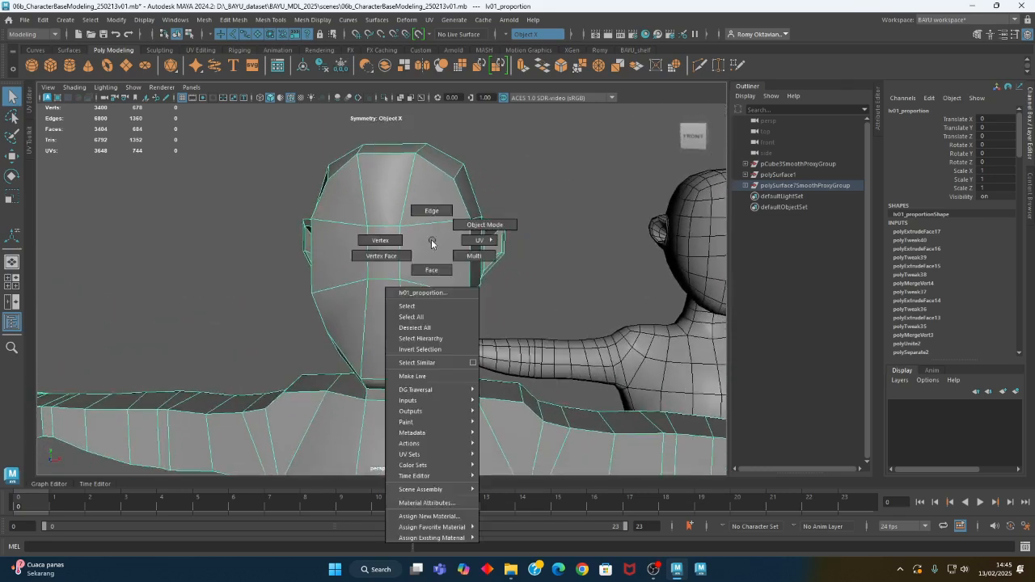
{"action": "left_click", "coordinate": [432, 270]}
{"action": "middle_click_drag", "start_coordinate": [558, 304], "coordinate": [489, 315], "text": "alt"}
{"action": "left_click", "coordinate": [234, 19]}
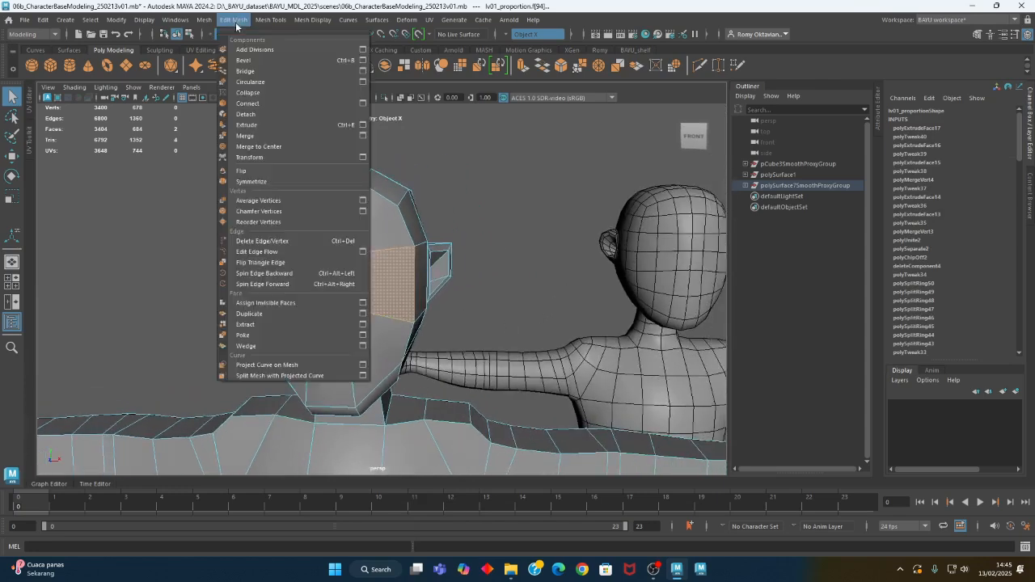
{"action": "left_click", "coordinate": [275, 114]}
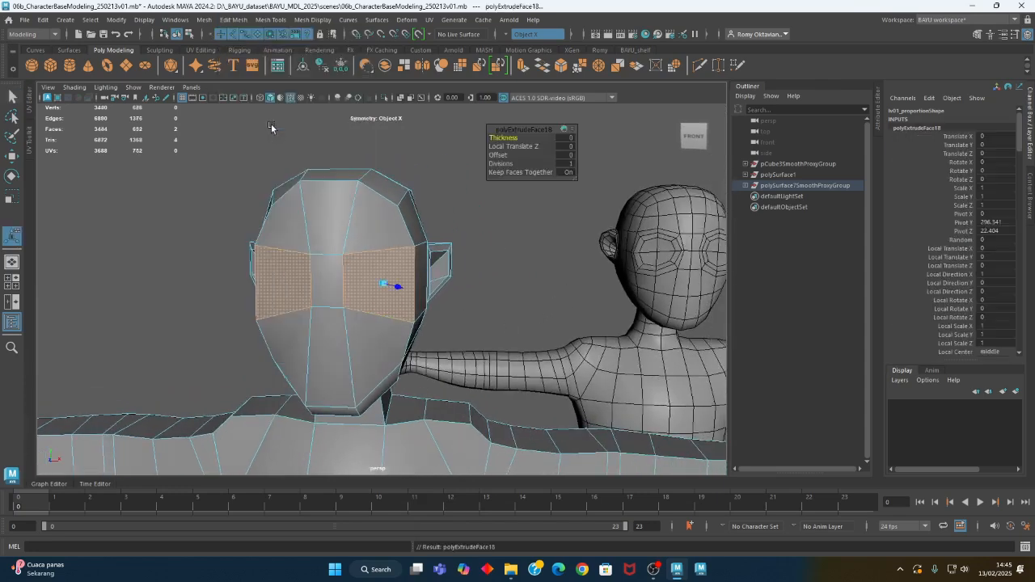
{"action": "left_click", "coordinate": [489, 315]}
{"action": "left_click", "coordinate": [382, 303]}
{"action": "key", "text": "r"}
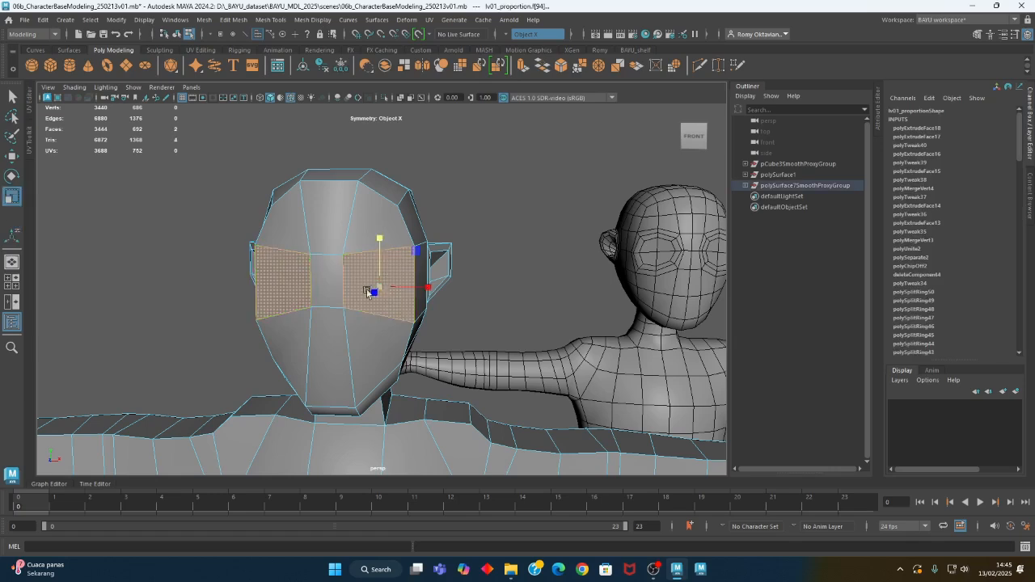
{"action": "left_click_drag", "start_coordinate": [419, 305], "coordinate": [274, 344], "text": "alt"}
{"action": "left_click_drag", "start_coordinate": [277, 354], "coordinate": [311, 351], "text": "alt"}
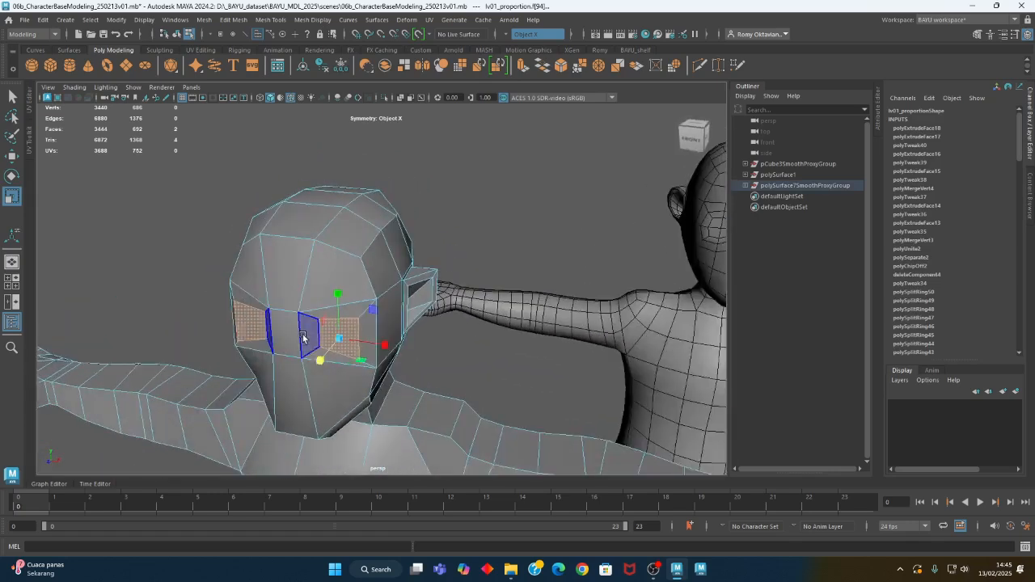
Reposition the inset eye faces along the X axis within the eye areas using the Move tool
{"action": "key", "text": "w"}
{"action": "left_click_drag", "start_coordinate": [303, 340], "coordinate": [437, 314], "text": "alt"}
{"action": "scroll", "coordinate": [437, 312], "scroll_direction": "up", "scroll_amount": 3}
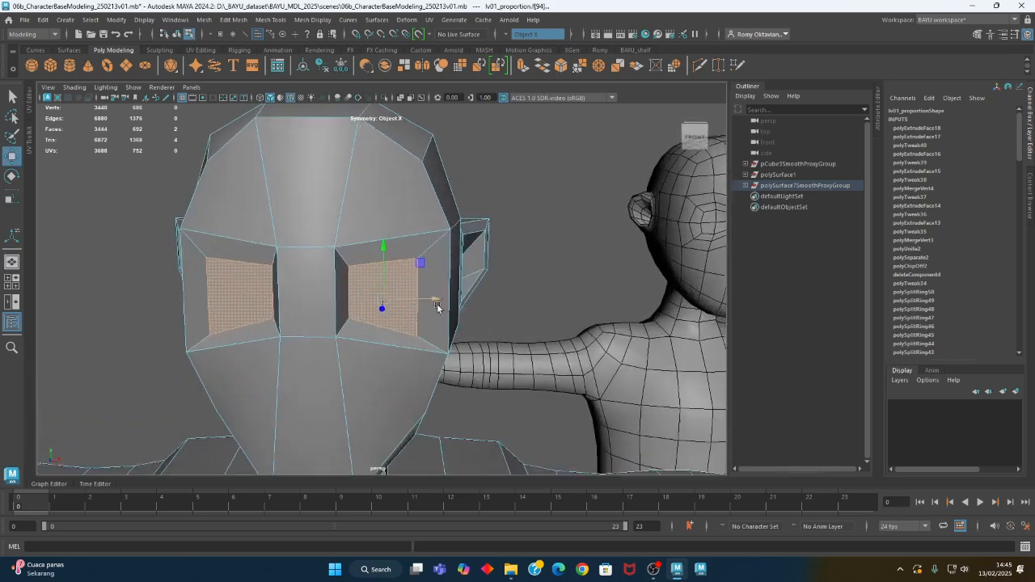
{"action": "middle_click_drag", "start_coordinate": [438, 305], "coordinate": [401, 250], "text": "alt"}
{"action": "right_click_drag", "start_coordinate": [478, 152], "coordinate": [481, 123]}
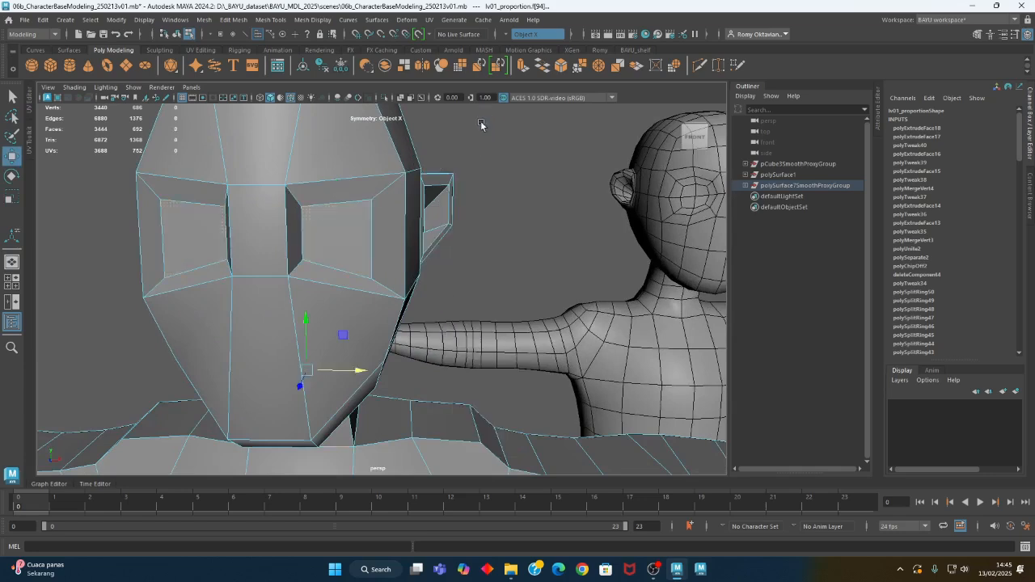
Flatten the lower edges of the inset eye faces by scaling them vertically, and raise them along Y
{"action": "left_click", "coordinate": [479, 135]}
{"action": "left_click", "coordinate": [374, 175]}
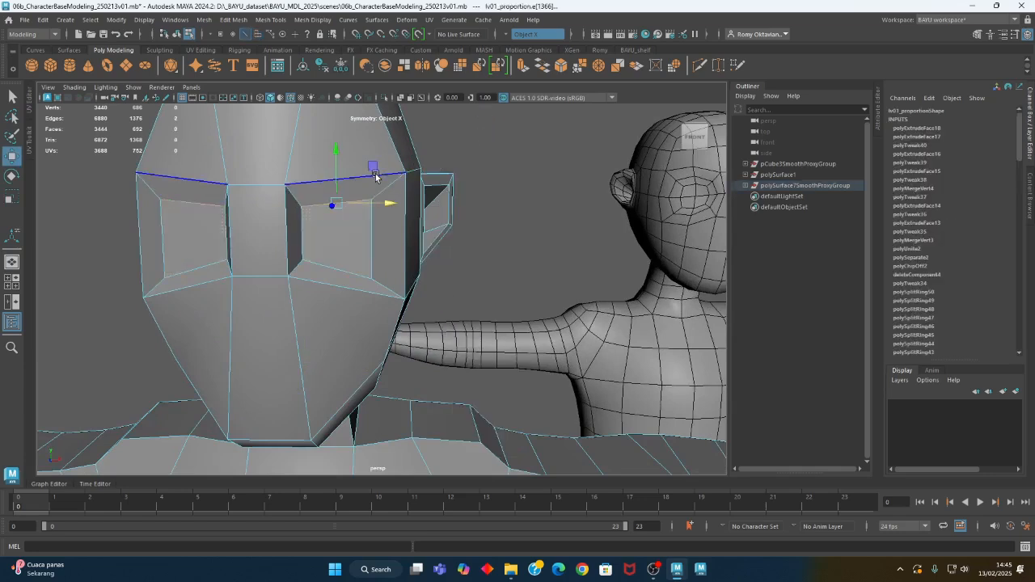
{"action": "key", "text": "r"}
{"action": "left_click", "coordinate": [334, 270]}
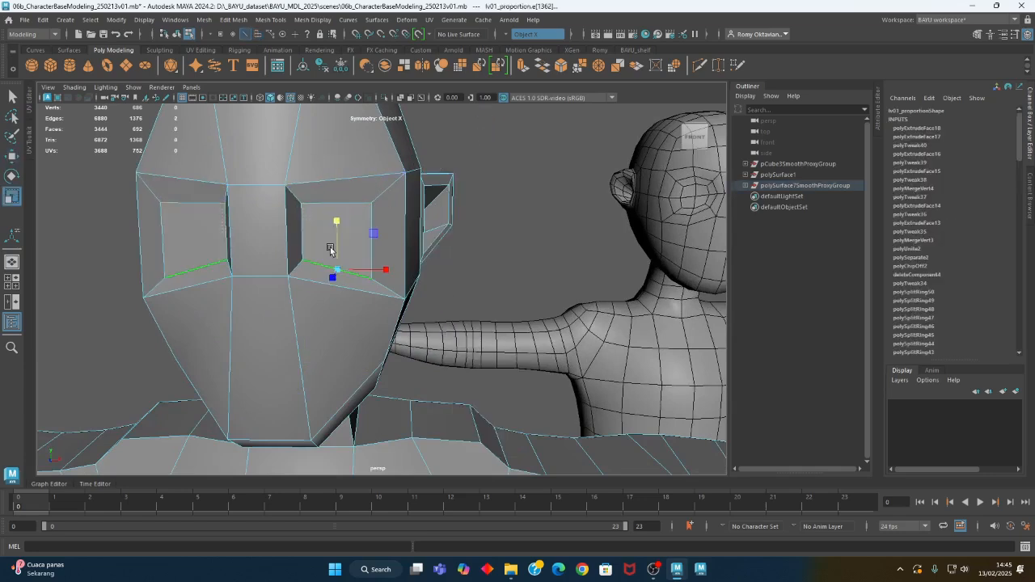
{"action": "left_click_drag", "start_coordinate": [332, 220], "coordinate": [346, 332]}
{"action": "key", "text": "w"}
{"action": "left_click_drag", "start_coordinate": [337, 244], "coordinate": [336, 219]}
Adjust the inner vertical edges of the inset eye faces by scaling them along X
{"action": "left_click", "coordinate": [326, 232]}
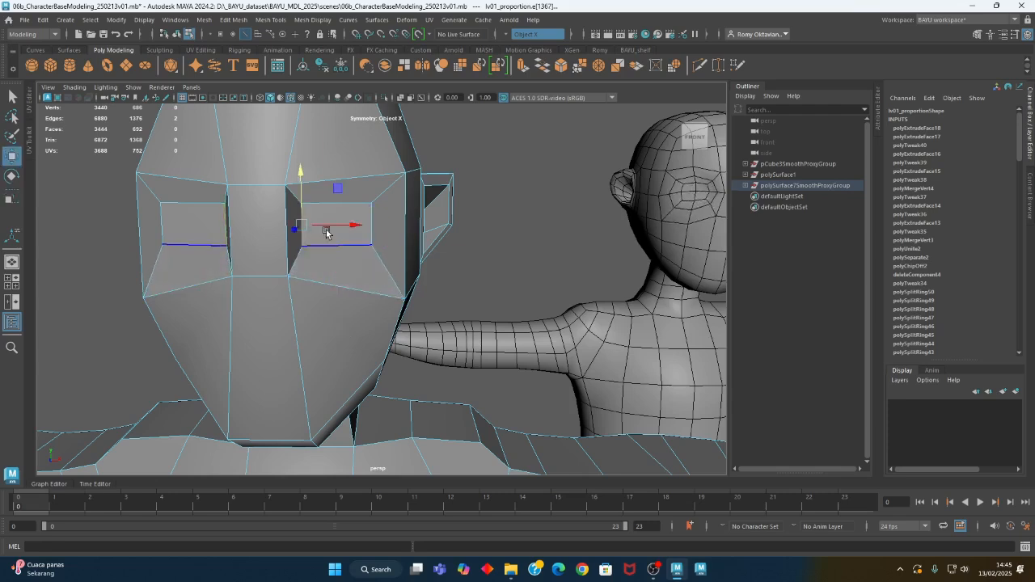
{"action": "key", "text": "y"}
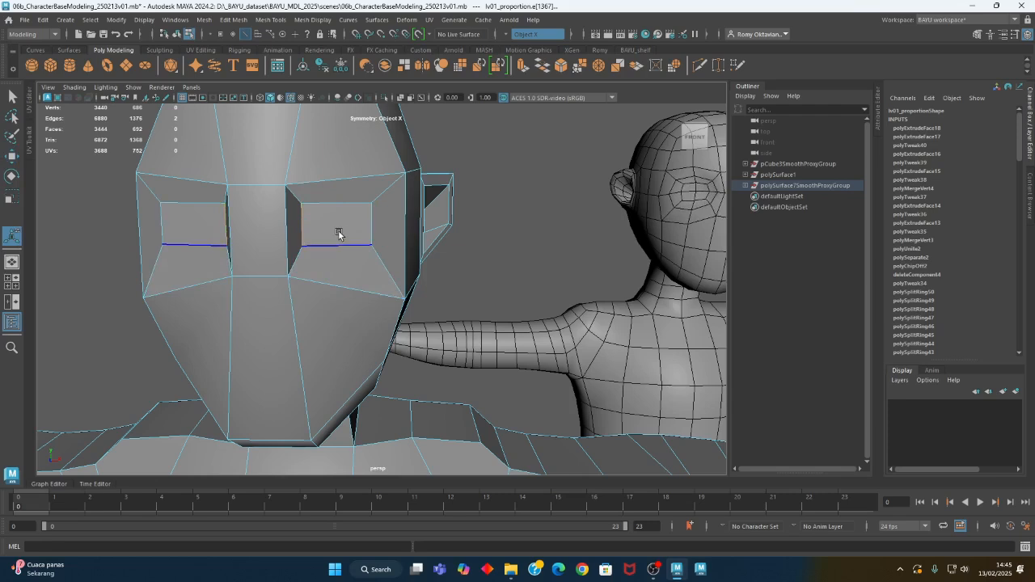
{"action": "key", "text": "r"}
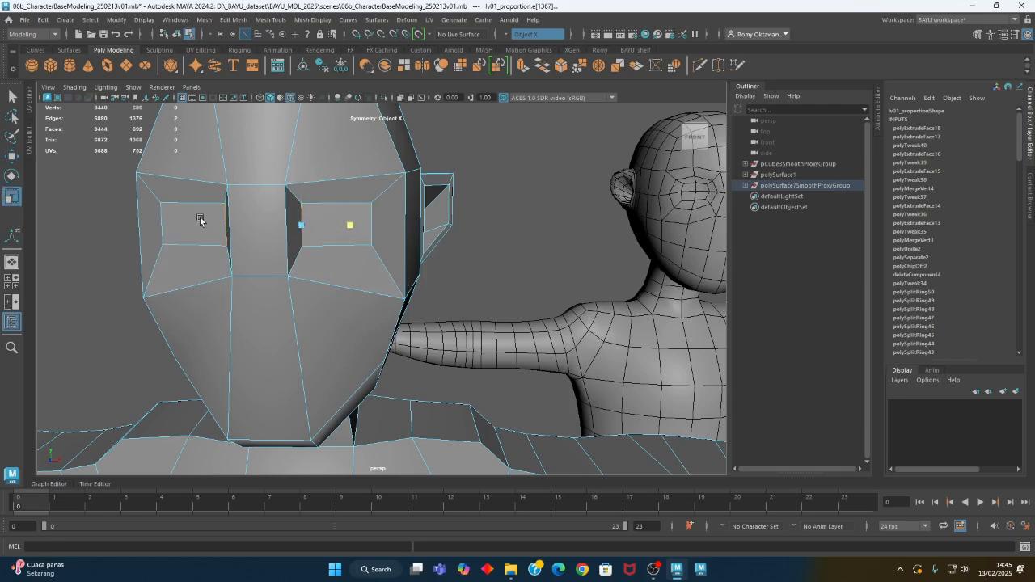
{"action": "left_click_drag", "start_coordinate": [386, 249], "coordinate": [392, 194], "text": "alt"}
{"action": "key", "text": "w"}
{"action": "right_click_drag", "start_coordinate": [474, 161], "coordinate": [480, 192]}
Extrude the inset eye faces and push the new faces slightly back into the head
{"action": "left_click", "coordinate": [352, 195]}
{"action": "left_click_drag", "start_coordinate": [453, 263], "coordinate": [383, 343], "text": "alt"}
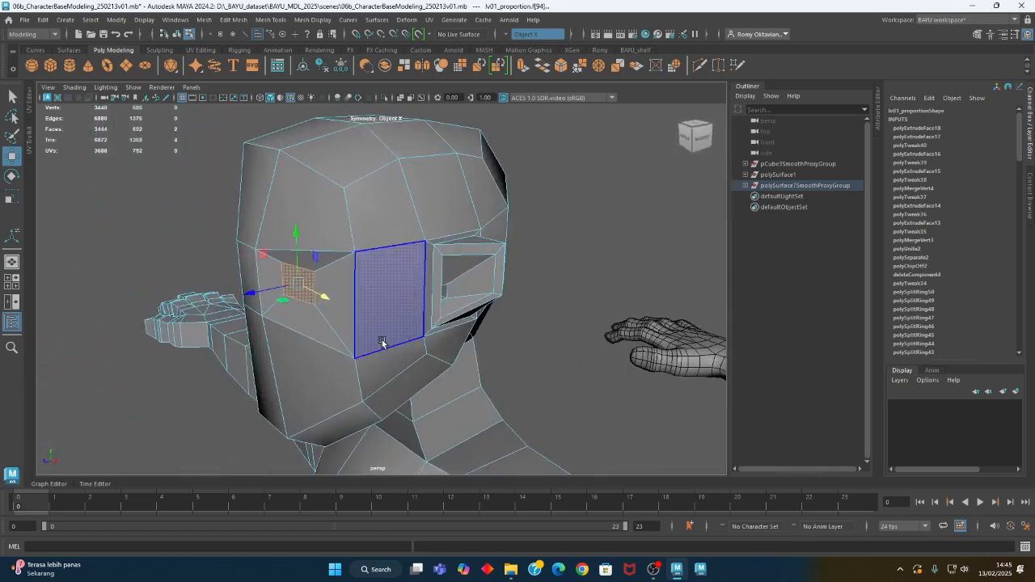
{"action": "left_click", "coordinate": [228, 25]}
{"action": "left_click", "coordinate": [267, 127]}
{"action": "left_click_drag", "start_coordinate": [291, 202], "coordinate": [250, 305], "text": "alt"}
{"action": "key", "text": "w"}
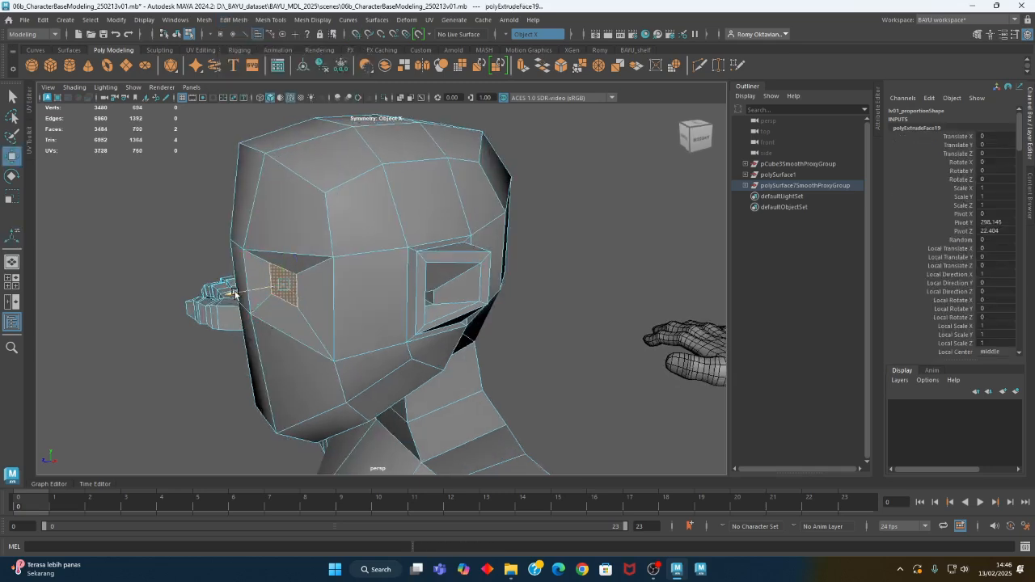
{"action": "left_click_drag", "start_coordinate": [243, 293], "coordinate": [301, 356], "text": "alt"}
Extrude the eye faces again deeper into the head with a Local Translate Z of -5.94
{"action": "key", "text": "ctrl+e"}
{"action": "left_click_drag", "start_coordinate": [293, 305], "coordinate": [367, 375]}
{"action": "left_click", "coordinate": [364, 374]}
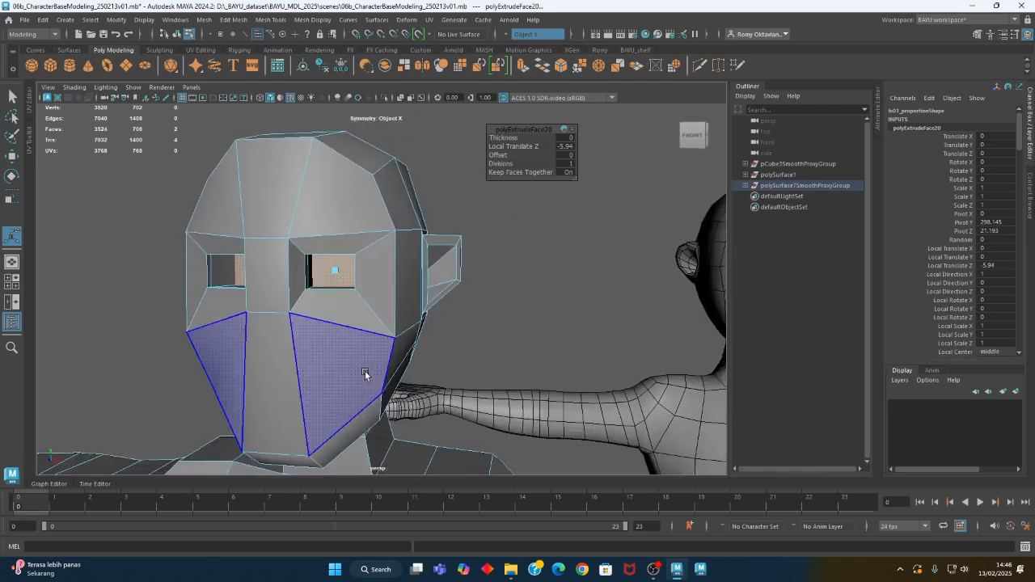
{"action": "left_click_drag", "start_coordinate": [530, 273], "coordinate": [427, 325], "text": "alt"}
Examine the eye sockets and head shape in smooth mesh preview from several angles
{"action": "key", "text": "3"}
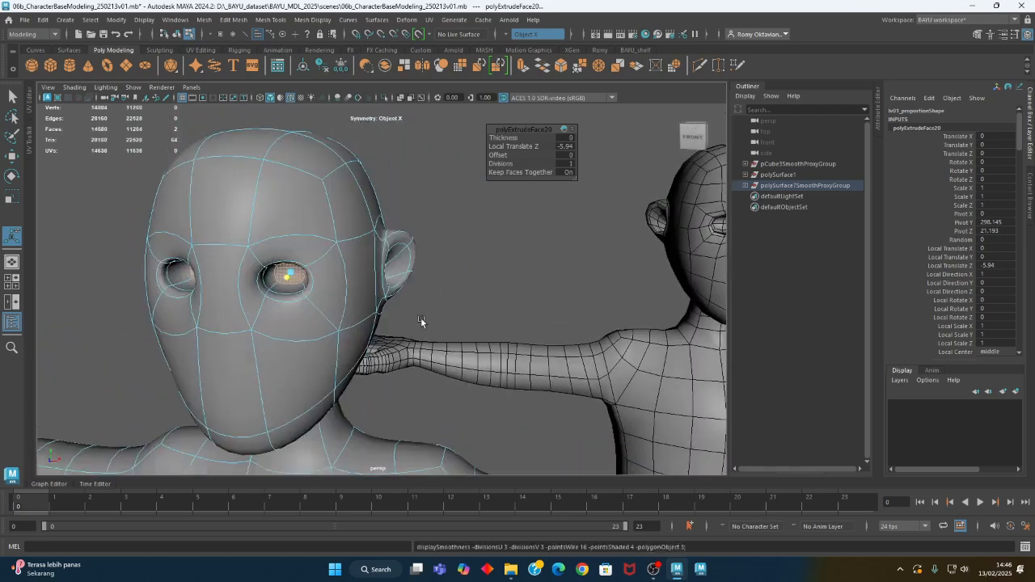
{"action": "right_click_drag", "start_coordinate": [464, 227], "coordinate": [444, 290]}
{"action": "left_click", "coordinate": [494, 242]}
{"action": "middle_click_drag", "start_coordinate": [457, 294], "coordinate": [417, 279], "text": "alt"}
{"action": "left_click_drag", "start_coordinate": [418, 279], "coordinate": [338, 285], "text": "alt"}
{"action": "left_click", "coordinate": [338, 285]}
{"action": "right_click_drag", "start_coordinate": [332, 273], "coordinate": [326, 289]}
Turn symmetry off, keep the three adjacent lower-face faces selected for the mouth, and return to the unsmoothed mesh display
{"action": "left_click", "coordinate": [317, 296]}
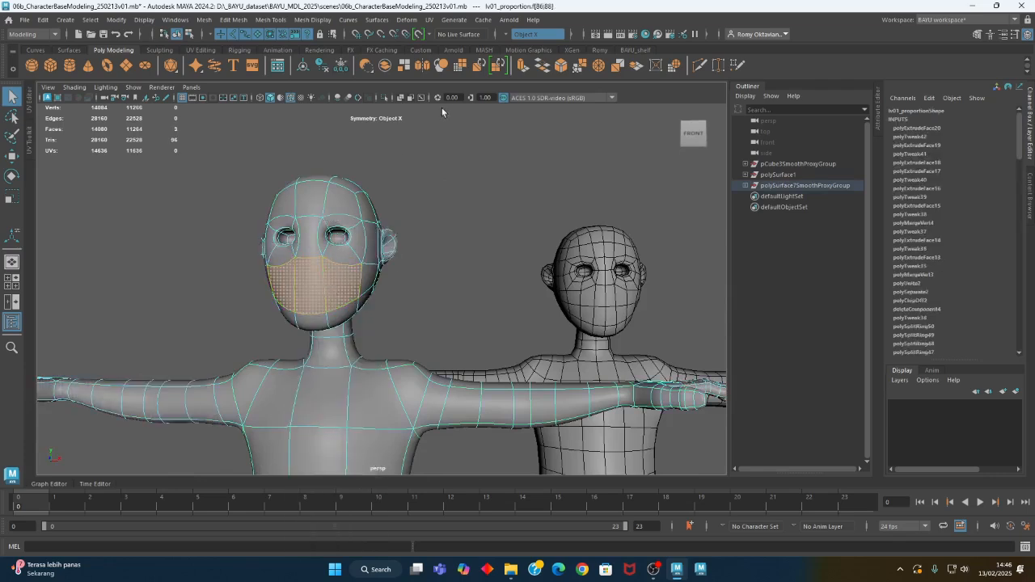
{"action": "left_click", "coordinate": [508, 35]}
{"action": "left_click", "coordinate": [522, 41]}
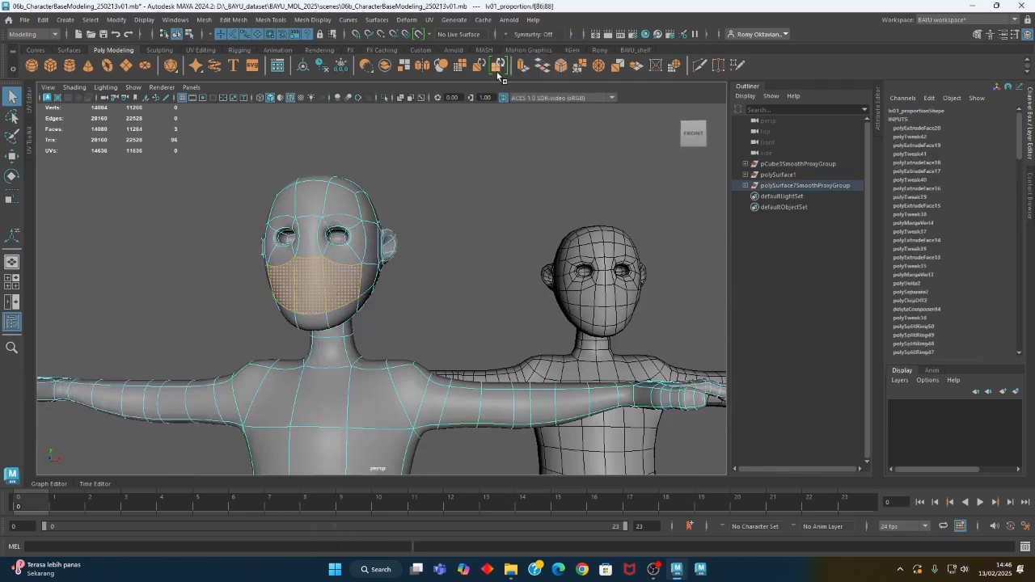
{"action": "middle_click_drag", "start_coordinate": [364, 348], "coordinate": [397, 316], "text": "alt"}
{"action": "left_click_drag", "start_coordinate": [310, 316], "coordinate": [332, 316], "text": "alt"}
{"action": "right_click_drag", "start_coordinate": [331, 316], "coordinate": [479, 295], "text": "alt"}
{"action": "middle_click_drag", "start_coordinate": [465, 214], "coordinate": [462, 337], "text": "alt"}
{"action": "left_click", "coordinate": [431, 315], "text": "shift"}
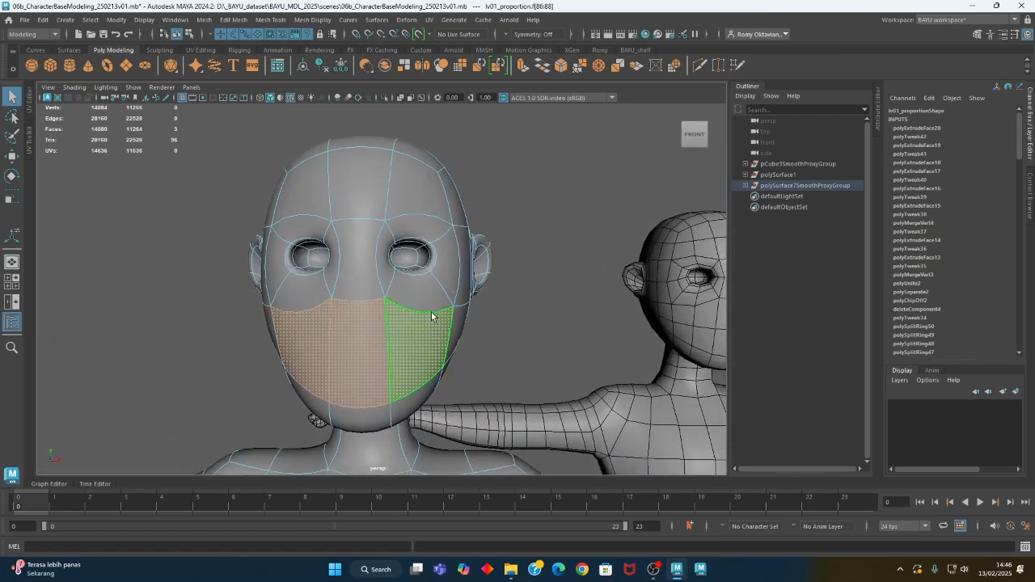
{"action": "key", "text": "1"}
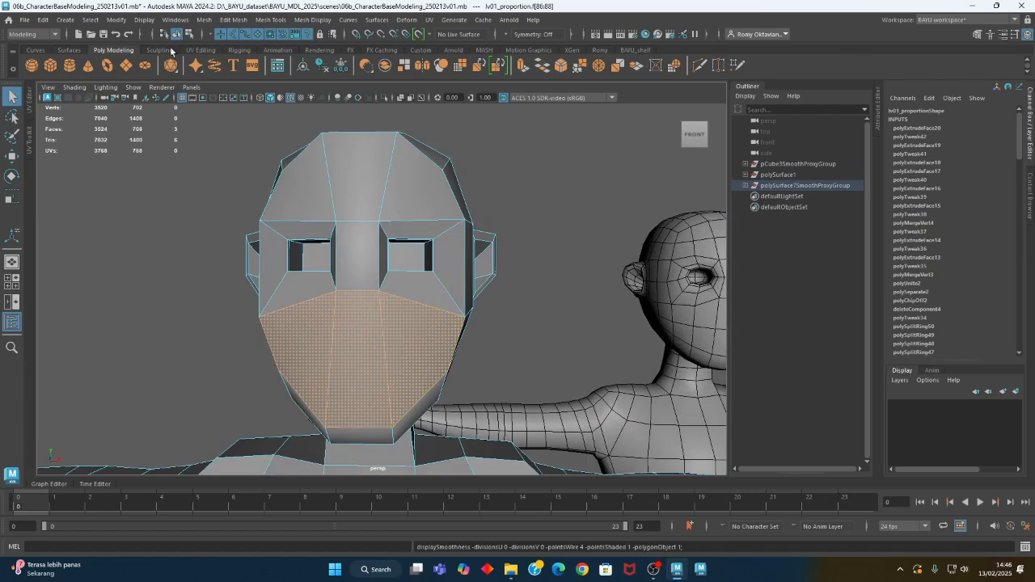
Extrude the three lower-face faces and scale them along X and Y into a smaller mouth area
{"action": "left_click", "coordinate": [232, 20]}
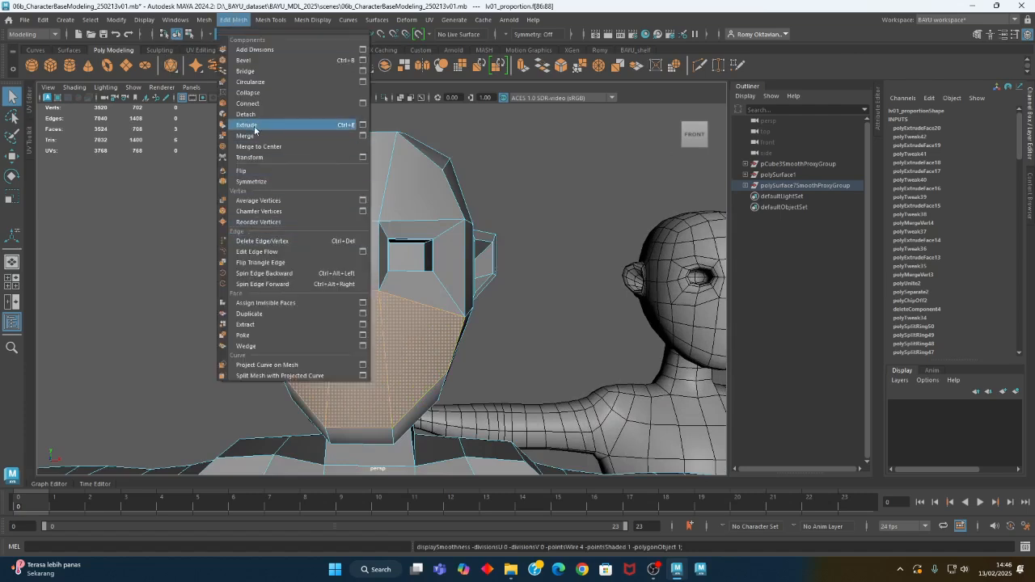
{"action": "left_click", "coordinate": [256, 127]}
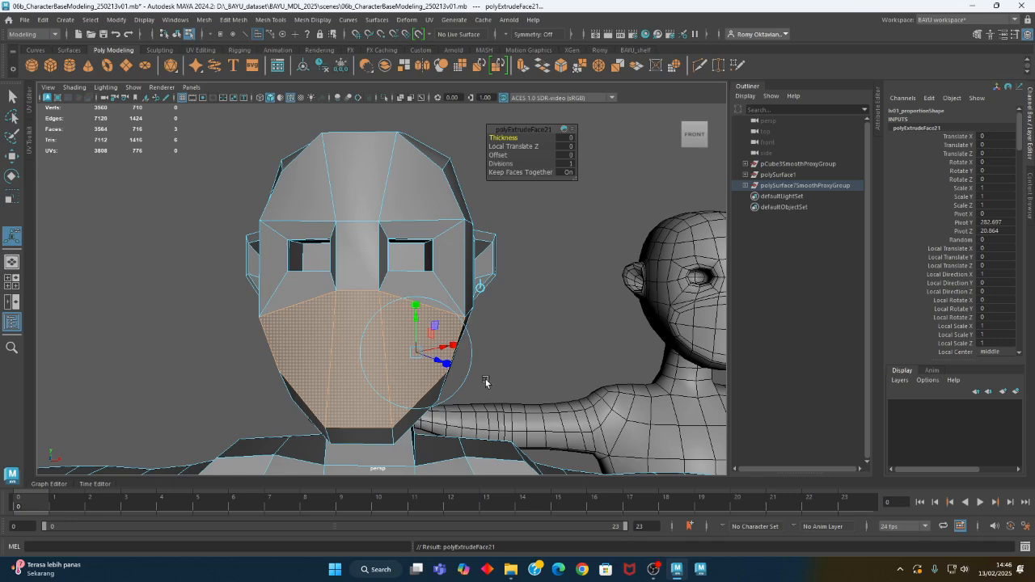
{"action": "key", "text": "r"}
{"action": "left_click_drag", "start_coordinate": [406, 359], "coordinate": [377, 362]}
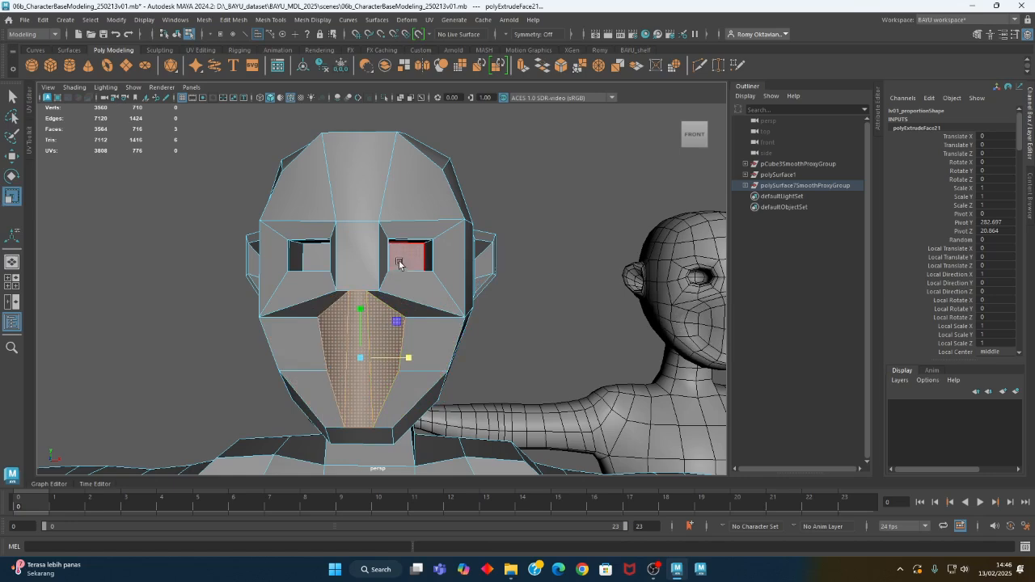
{"action": "left_click_drag", "start_coordinate": [360, 308], "coordinate": [366, 344]}
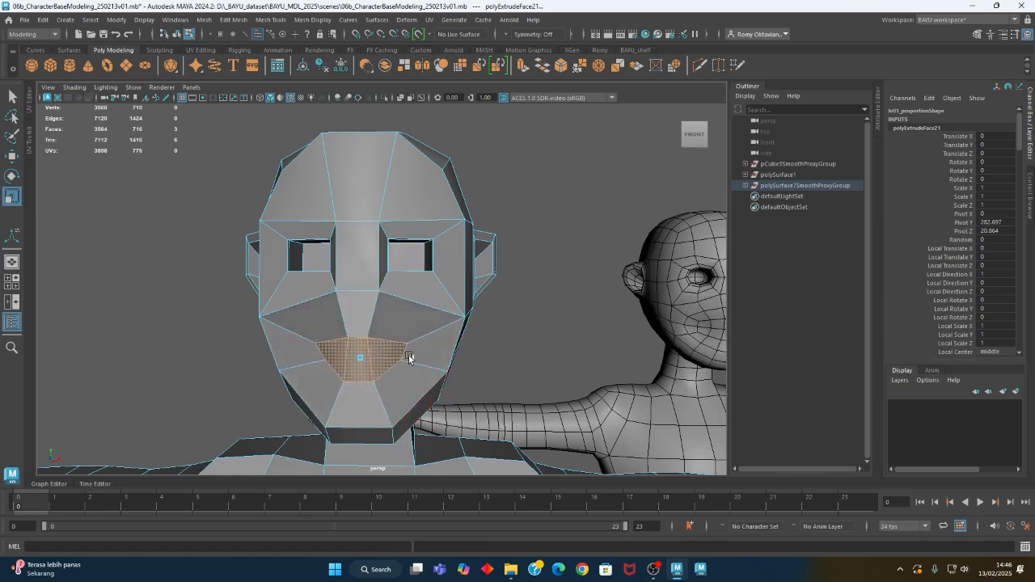
Move the inset mouth faces forward along Z in a side view of the head
{"action": "left_click_drag", "start_coordinate": [411, 259], "coordinate": [240, 297], "text": "alt"}
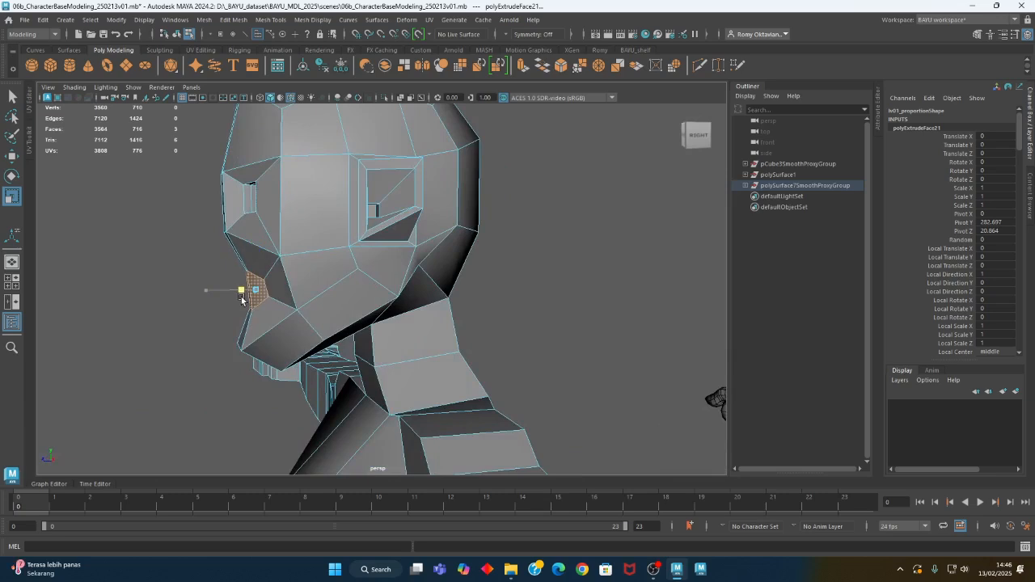
{"action": "key", "text": "w"}
{"action": "left_click_drag", "start_coordinate": [229, 295], "coordinate": [302, 335]}
{"action": "right_click_drag", "start_coordinate": [302, 335], "coordinate": [432, 365], "text": "alt"}
{"action": "middle_click_drag", "start_coordinate": [432, 365], "coordinate": [404, 383], "text": "alt"}
{"action": "right_click_drag", "start_coordinate": [358, 196], "coordinate": [353, 172]}
Straighten the two vertical edges in the middle of the mouth area and scale them farther apart along X
{"action": "left_click", "coordinate": [391, 271]}
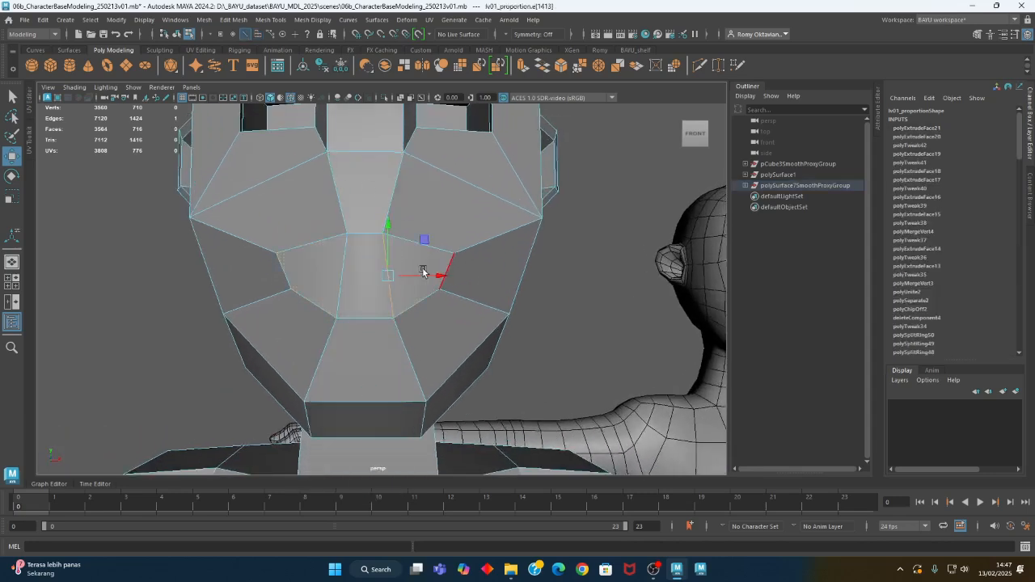
{"action": "key", "text": "r"}
{"action": "left_click", "coordinate": [340, 276]}
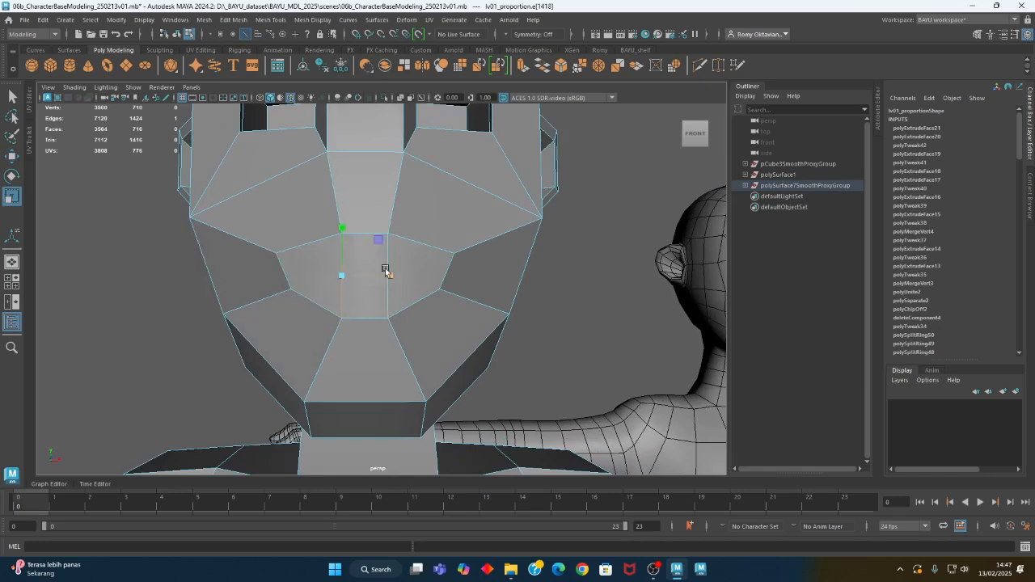
{"action": "left_click", "coordinate": [390, 258], "text": "shift"}
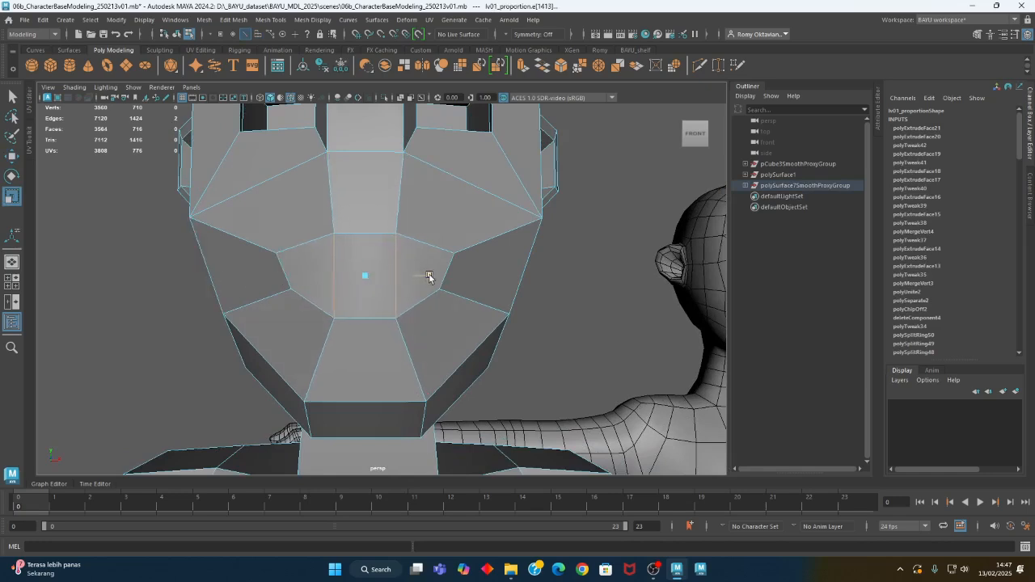
{"action": "left_click_drag", "start_coordinate": [452, 294], "coordinate": [512, 348], "text": "alt"}
Set symmetry to Object X and reposition the vertices at the mouth corners with the Move tool
{"action": "right_click_drag", "start_coordinate": [557, 221], "coordinate": [492, 221]}
{"action": "left_click", "coordinate": [363, 317]}
{"action": "left_click", "coordinate": [517, 34]}
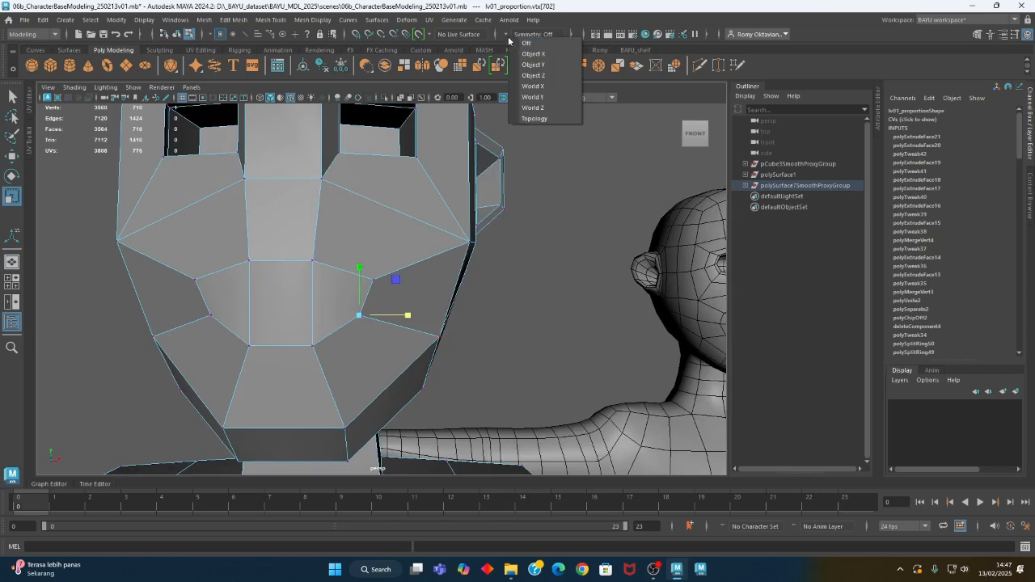
{"action": "left_click", "coordinate": [530, 52]}
{"action": "key", "text": "w"}
{"action": "left_click_drag", "start_coordinate": [397, 280], "coordinate": [371, 323]}
{"action": "left_click", "coordinate": [149, 292], "text": "shift"}
{"action": "left_click_drag", "start_coordinate": [204, 300], "coordinate": [359, 349], "text": "alt"}
Scale the paired mouth-corner vertices closer together so each corner becomes a short vertical edge
{"action": "key", "text": "r"}
{"action": "middle_click_drag", "start_coordinate": [467, 346], "coordinate": [337, 345], "text": "alt"}
{"action": "right_click_drag", "start_coordinate": [477, 351], "coordinate": [390, 340], "text": "alt"}
{"action": "middle_click_drag", "start_coordinate": [409, 340], "coordinate": [310, 319], "text": "alt"}
{"action": "middle_click_drag", "start_coordinate": [245, 313], "coordinate": [313, 296], "text": "alt"}
{"action": "right_click_drag", "start_coordinate": [202, 289], "coordinate": [269, 284], "text": "alt"}
{"action": "middle_click_drag", "start_coordinate": [226, 273], "coordinate": [291, 309], "text": "alt"}
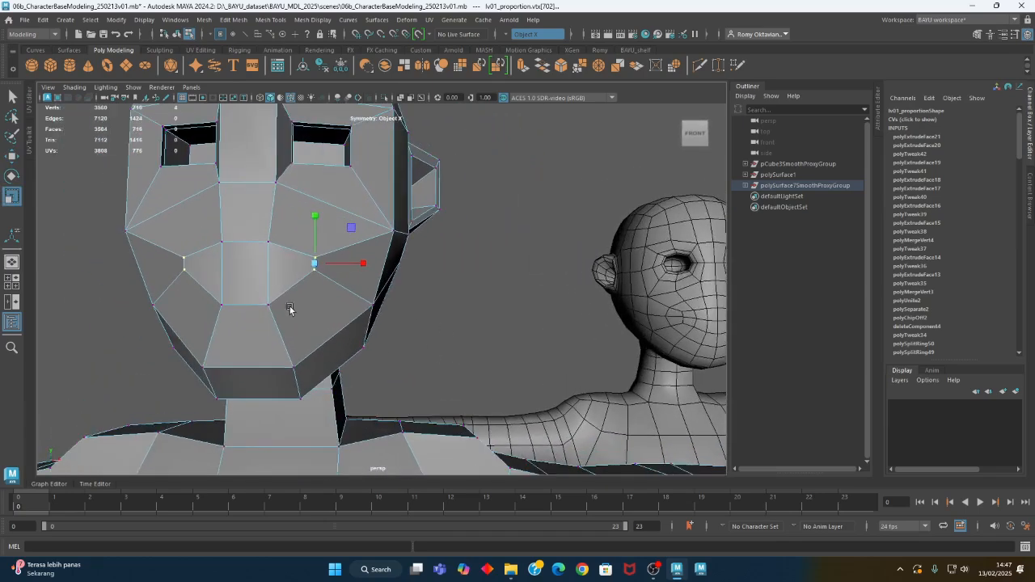
Reposition the middle vertices of the mouth outline symmetrically with the Move tool
{"action": "key", "text": "w"}
{"action": "left_click_drag", "start_coordinate": [306, 303], "coordinate": [371, 328]}
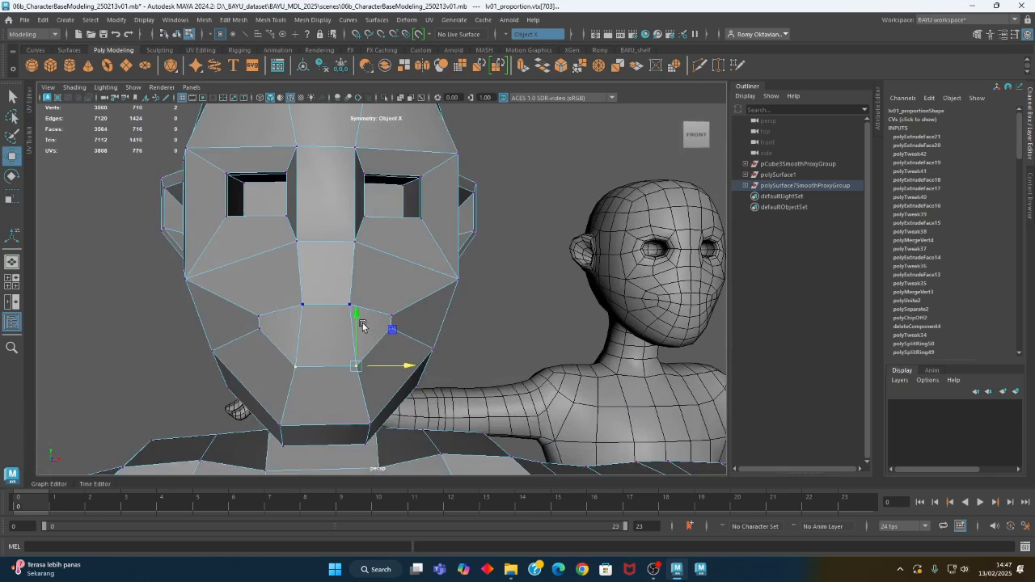
{"action": "right_click_drag", "start_coordinate": [334, 248], "coordinate": [335, 277]}
{"action": "left_click", "coordinate": [363, 337]}
Select the three mouth faces and switch symmetry off
{"action": "left_click", "coordinate": [330, 345], "text": "shift"}
{"action": "left_click", "coordinate": [505, 34]}
{"action": "left_click", "coordinate": [523, 49]}
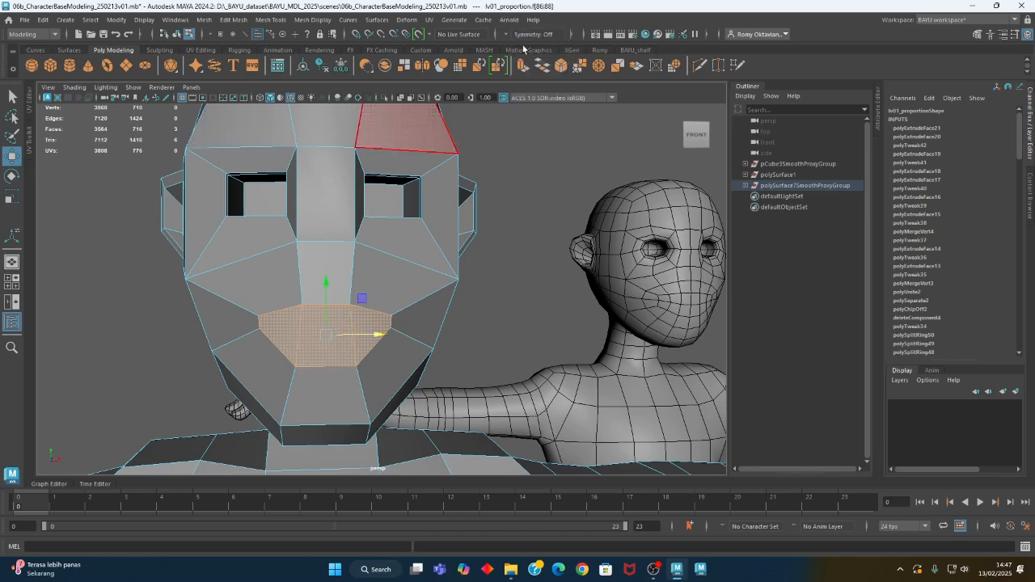
{"action": "left_click", "coordinate": [507, 37]}
{"action": "left_click", "coordinate": [523, 46]}
{"action": "middle_click_drag", "start_coordinate": [418, 298], "coordinate": [381, 238], "text": "alt"}
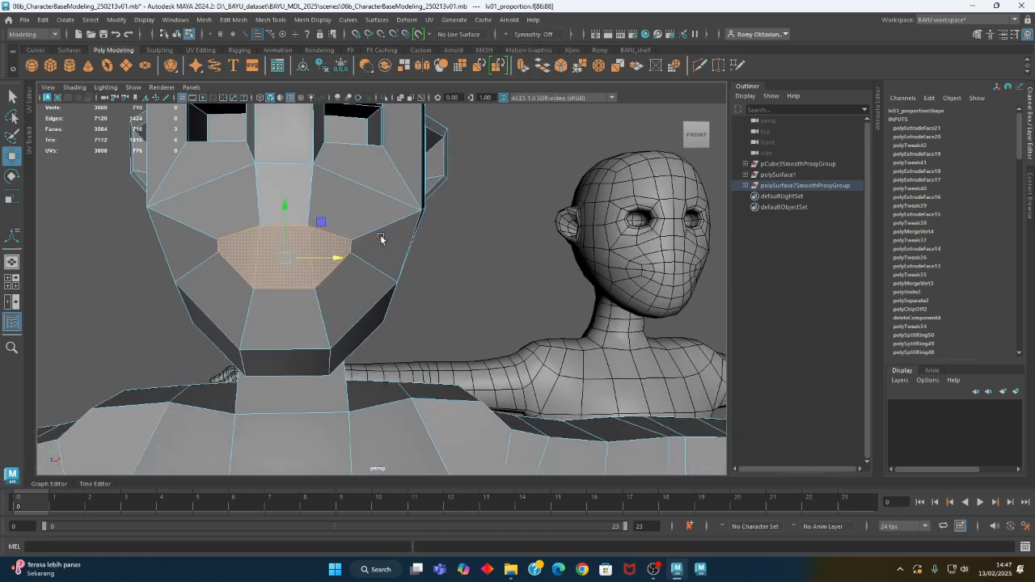
Extrude the three mouth faces and scale the new faces inward, mainly in height, to form a narrow inner mouth
{"action": "left_click_drag", "start_coordinate": [457, 265], "coordinate": [328, 280], "text": "alt"}
{"action": "middle_click_drag", "start_coordinate": [191, 280], "coordinate": [273, 288], "text": "alt"}
{"action": "right_click_drag", "start_coordinate": [273, 288], "coordinate": [410, 277], "text": "alt"}
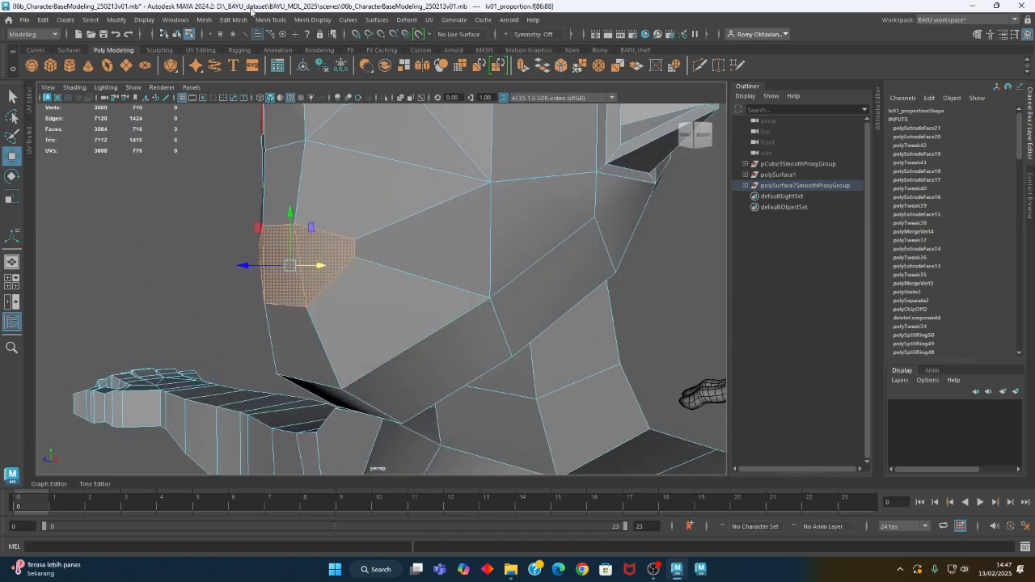
{"action": "left_click", "coordinate": [234, 20]}
{"action": "left_click", "coordinate": [278, 126]}
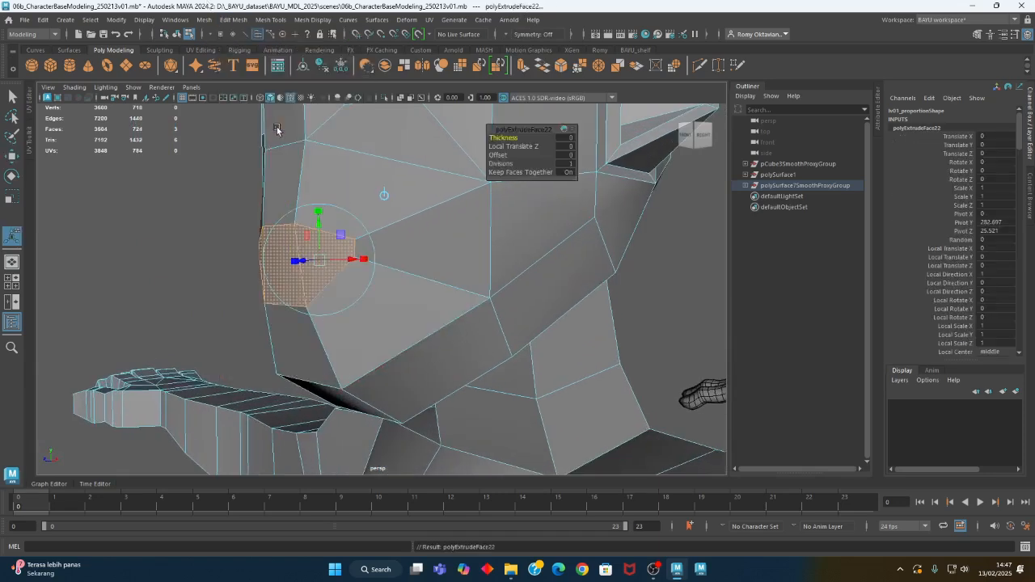
{"action": "left_click_drag", "start_coordinate": [327, 244], "coordinate": [392, 271], "text": "alt"}
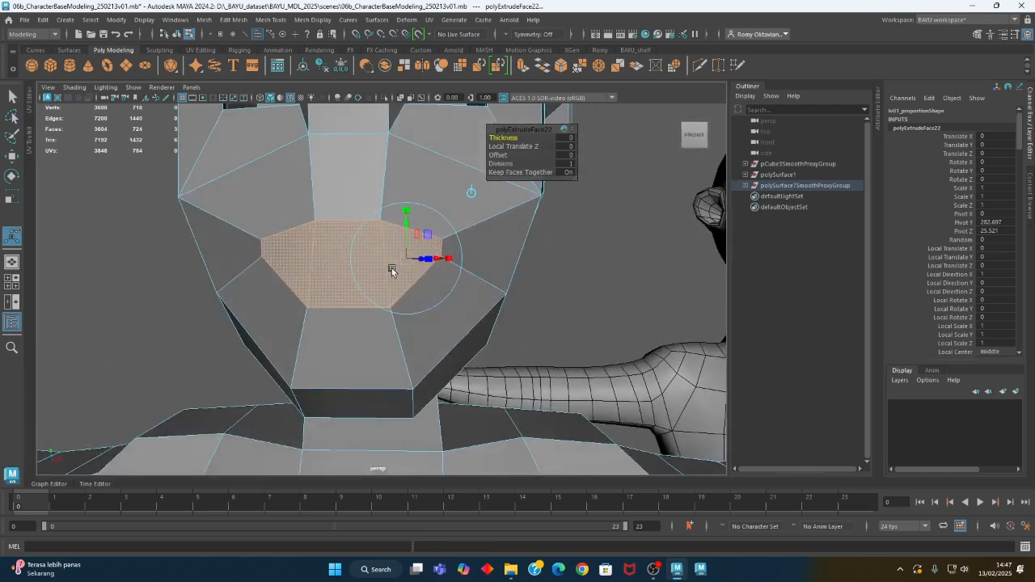
{"action": "key", "text": "r"}
{"action": "left_click_drag", "start_coordinate": [350, 217], "coordinate": [394, 267]}
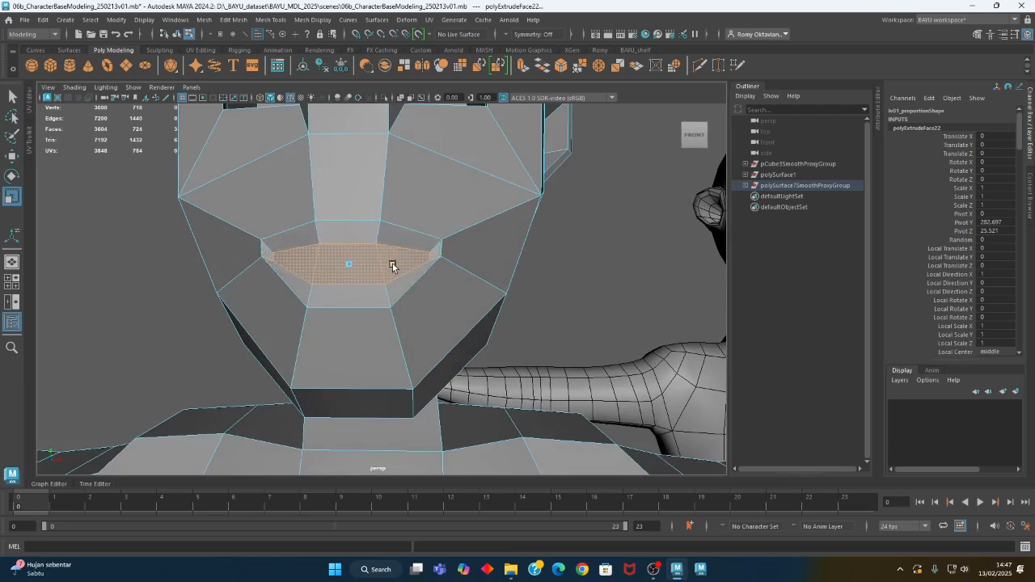
{"action": "middle_click_drag", "start_coordinate": [427, 293], "coordinate": [441, 283], "text": "alt"}
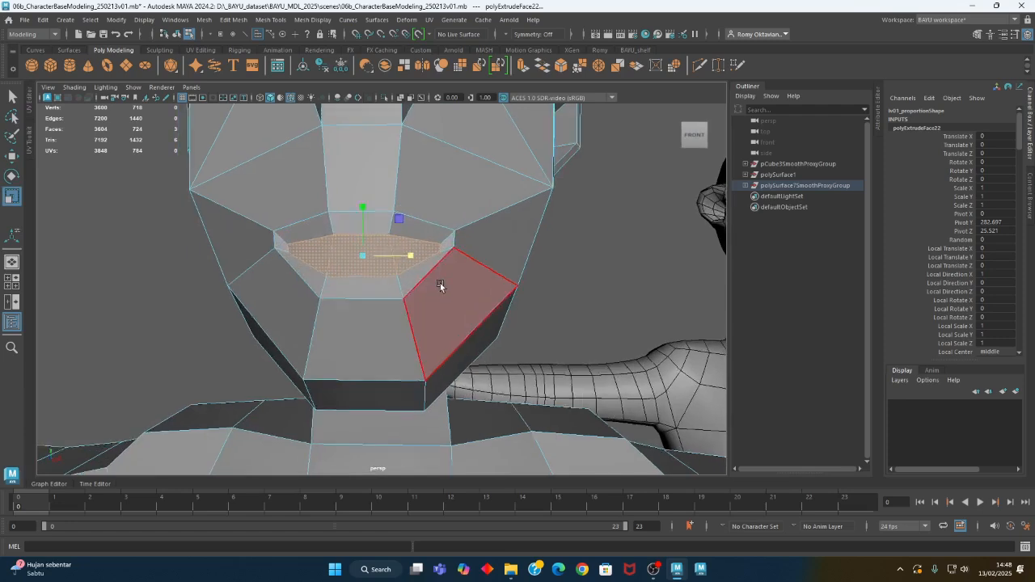
{"action": "right_click_drag", "start_coordinate": [441, 283], "coordinate": [457, 272], "text": "alt"}
Select the short vertical edges at both inner mouth corners and move them slightly up along Y
{"action": "right_click", "coordinate": [444, 180]}
{"action": "left_click", "coordinate": [438, 149]}
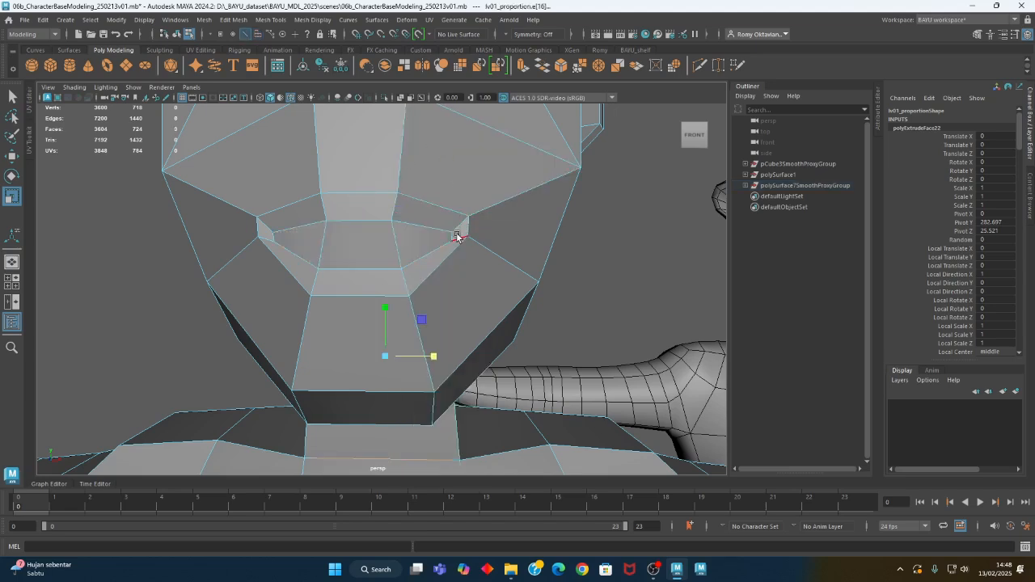
{"action": "left_click", "coordinate": [453, 236]}
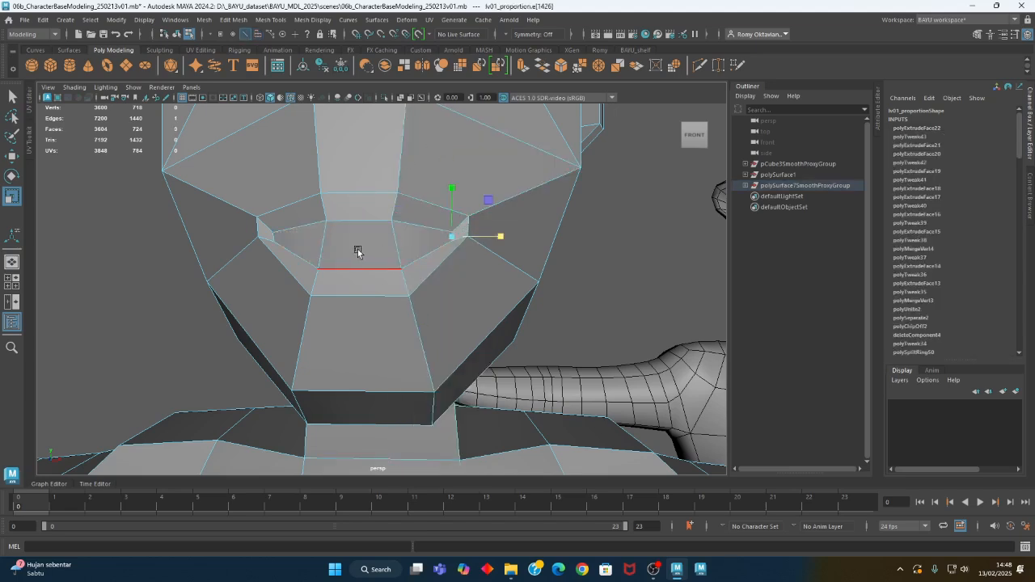
{"action": "key", "text": "w"}
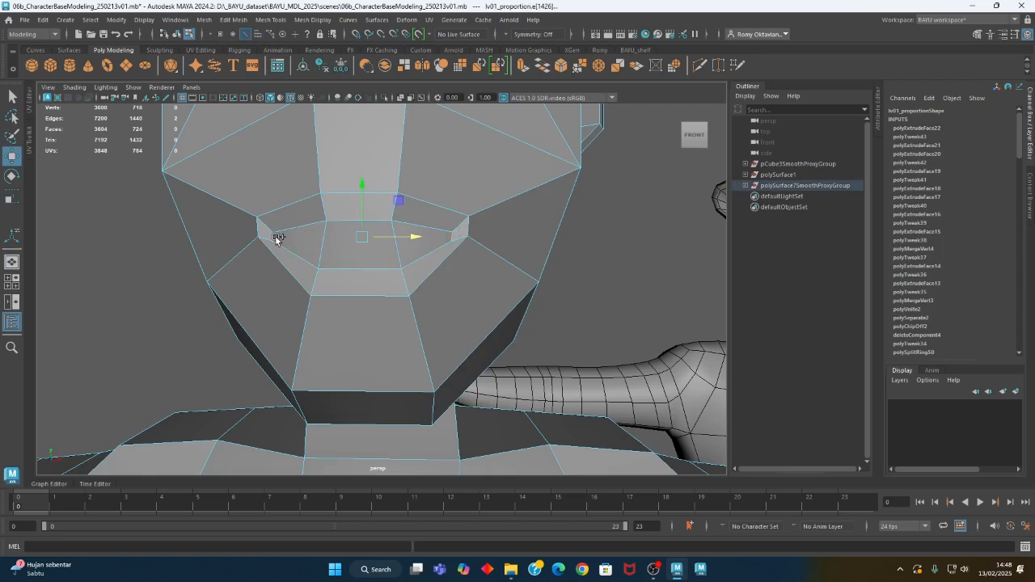
{"action": "left_click_drag", "start_coordinate": [363, 217], "coordinate": [365, 210]}
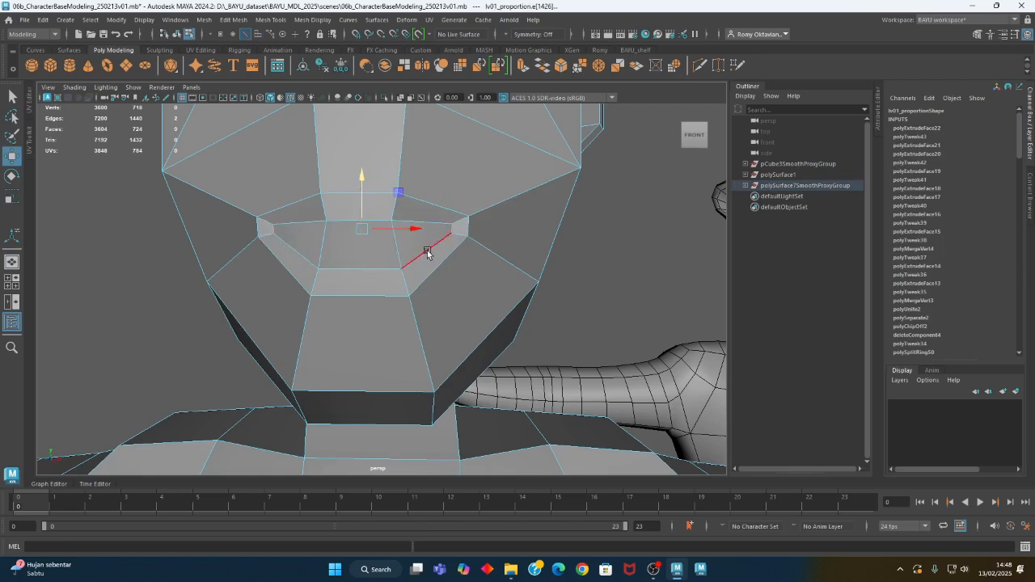
{"action": "right_click", "coordinate": [382, 141]}
{"action": "left_click", "coordinate": [381, 168]}
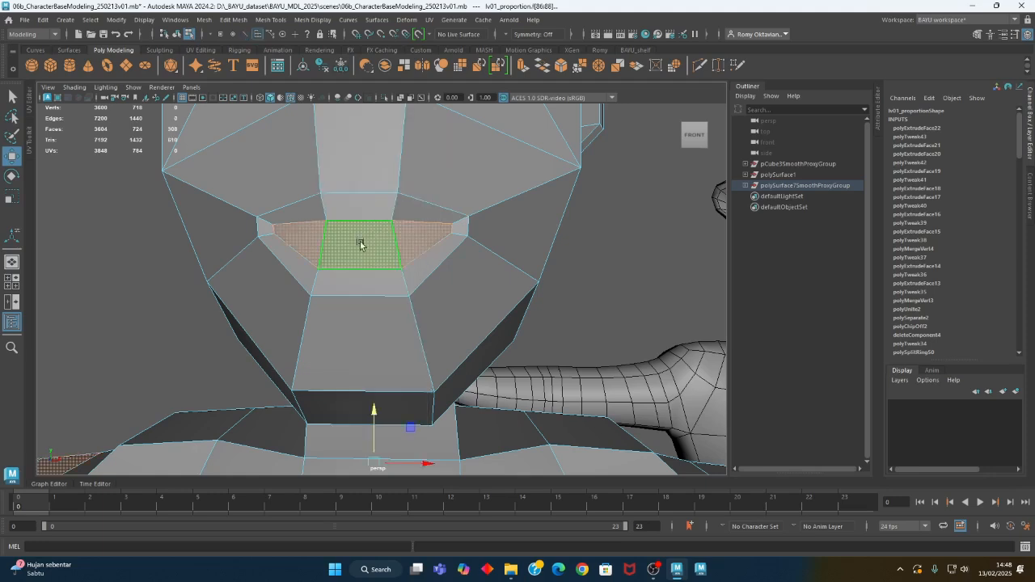
{"action": "left_click_drag", "start_coordinate": [474, 330], "coordinate": [402, 328], "text": "alt"}
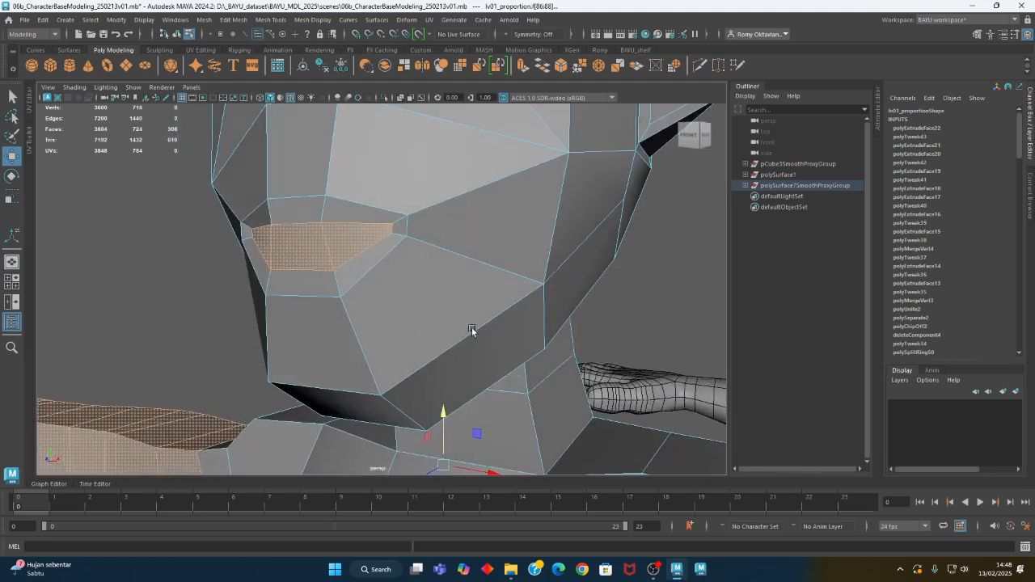
{"action": "right_click_drag", "start_coordinate": [471, 331], "coordinate": [160, 361], "text": "alt"}
{"action": "left_click_drag", "start_coordinate": [161, 362], "coordinate": [194, 375], "text": "alt"}
{"action": "right_click_drag", "start_coordinate": [405, 368], "coordinate": [210, 356], "text": "alt"}
Undo the inner mouth edge move, the face scaling and the extrusion, back to the plain mouth outline
{"action": "key", "text": "ctrl+z"}
{"action": "key", "text": "ctrl+z"}
{"action": "key", "text": "ctrl+z"}
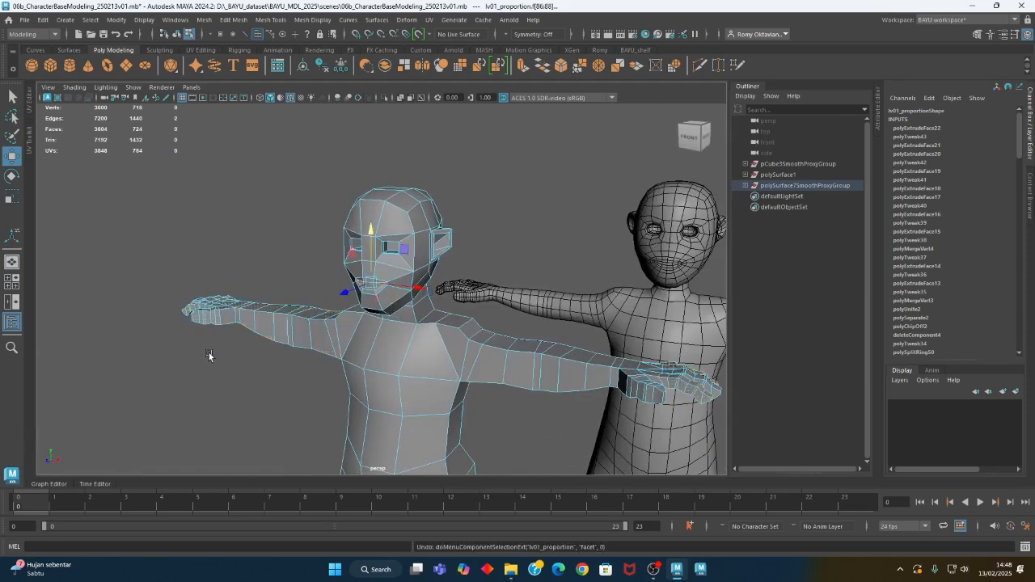
{"action": "key", "text": "ctrl+z"}
{"action": "left_click_drag", "start_coordinate": [242, 360], "coordinate": [298, 389], "text": "alt"}
{"action": "right_click_drag", "start_coordinate": [297, 388], "coordinate": [362, 383], "text": "alt"}
{"action": "left_click_drag", "start_coordinate": [332, 353], "coordinate": [320, 349], "text": "alt"}
{"action": "key", "text": "ctrl+z"}
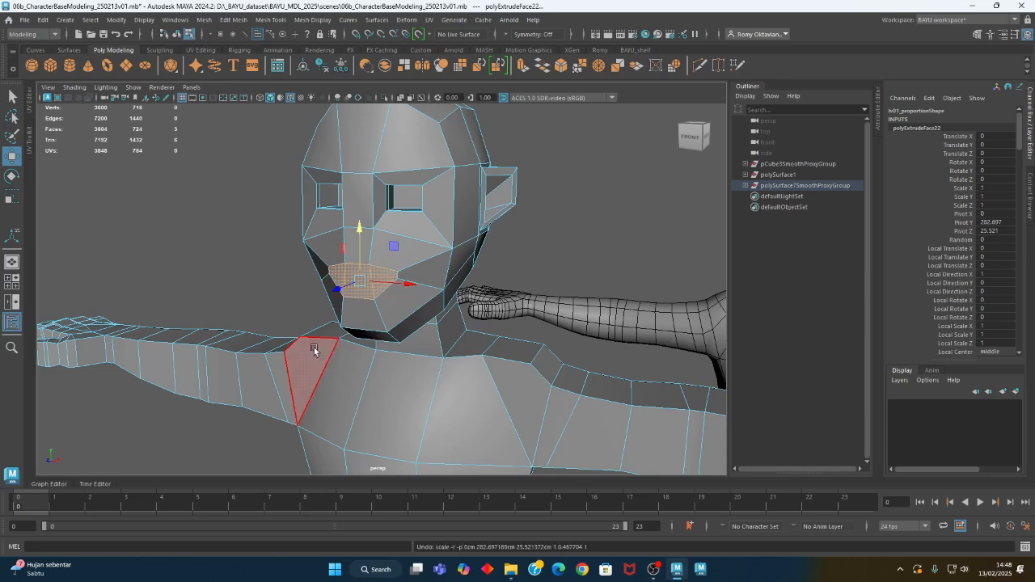
{"action": "key", "text": "ctrl+z"}
{"action": "key", "text": "ctrl+z"}
{"action": "key", "text": "ctrl+z"}
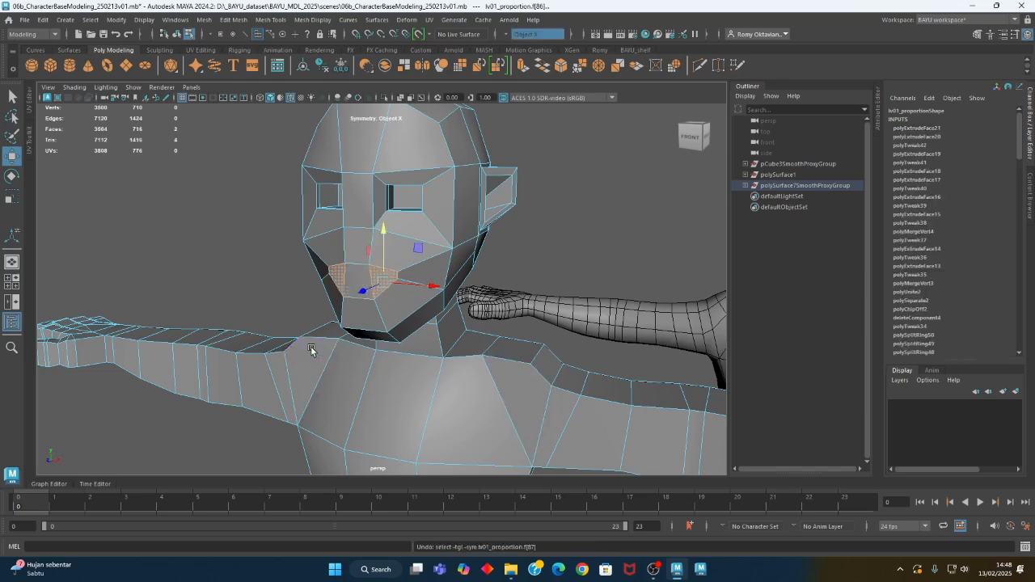
{"action": "key", "text": "ctrl+z"}
{"action": "key", "text": "ctrl+z"}
{"action": "key", "text": "ctrl+z"}
{"action": "key", "text": "ctrl+z"}
{"action": "key", "text": "ctrl+z"}
Select the three faces of the mouth outline in face component mode
{"action": "left_click_drag", "start_coordinate": [268, 300], "coordinate": [304, 299], "text": "alt"}
{"action": "right_click_drag", "start_coordinate": [429, 235], "coordinate": [388, 239]}
{"action": "scroll", "coordinate": [557, 322], "scroll_direction": "up", "scroll_amount": 5}
{"action": "right_click_drag", "start_coordinate": [557, 322], "coordinate": [442, 320], "text": "alt"}
{"action": "mouse_move", "coordinate": [442, 319]}
{"action": "left_mouse_down", "text": "alt"}
{"action": "mouse_move", "coordinate": [346, 315]}
{"action": "mouse_move", "coordinate": [457, 319]}
{"action": "left_mouse_up", "text": "alt"}
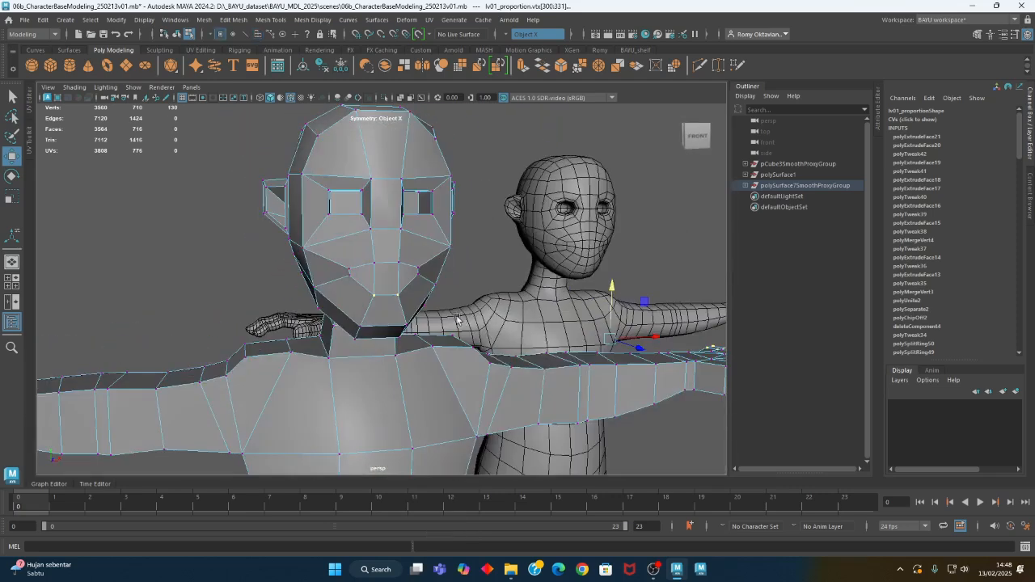
{"action": "right_click", "coordinate": [389, 230]}
{"action": "left_click", "coordinate": [388, 258]}
{"action": "left_click", "coordinate": [402, 279]}
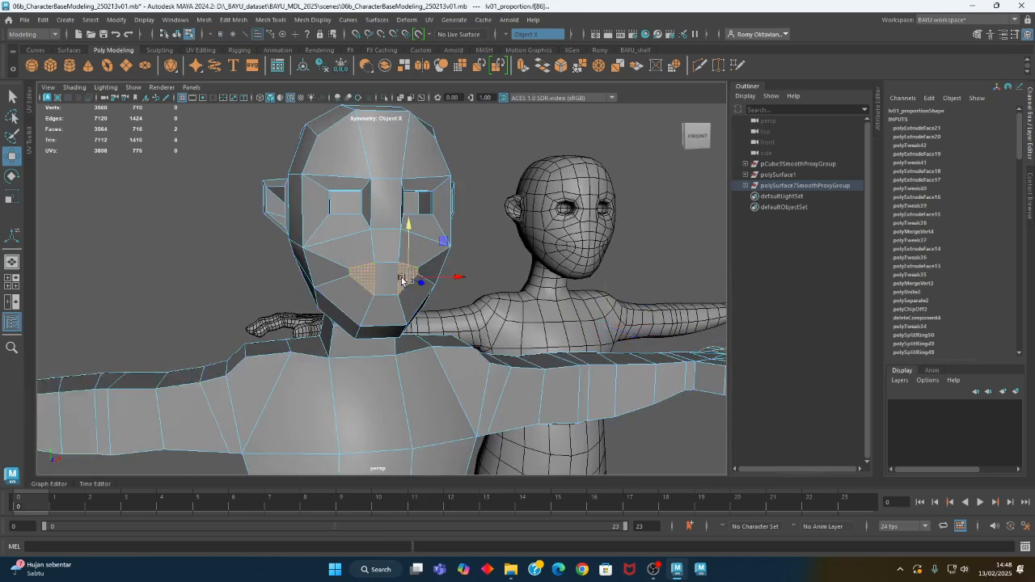
{"action": "left_click", "coordinate": [386, 284], "text": "shift"}
{"action": "left_click_drag", "start_coordinate": [491, 338], "coordinate": [379, 370], "text": "alt"}
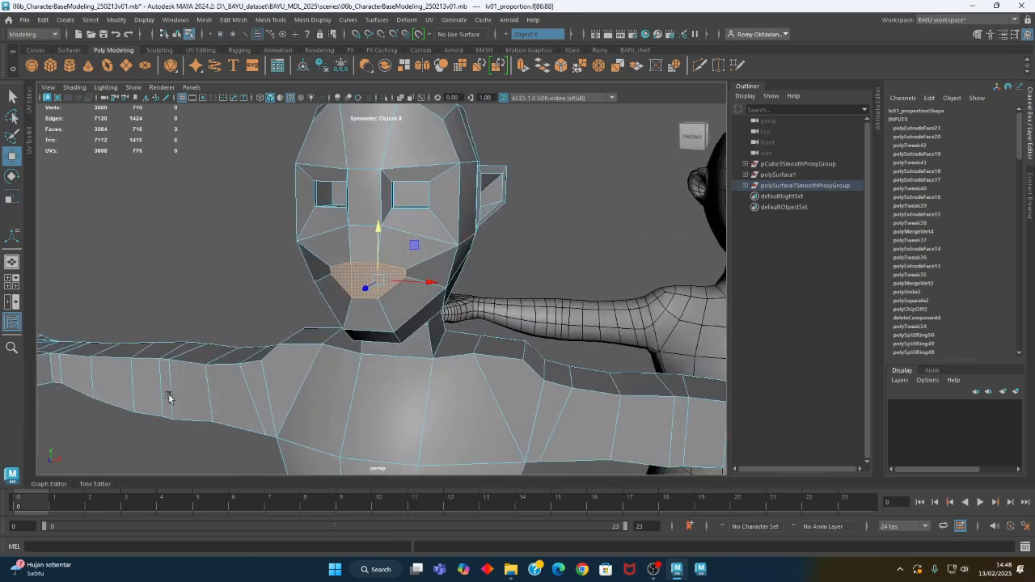
Extrude the three selected mouth faces together and push them inward to start the mouth cavity
{"action": "middle_click_drag", "start_coordinate": [279, 387], "coordinate": [301, 260], "text": "alt"}
{"action": "right_click_drag", "start_coordinate": [301, 261], "coordinate": [83, 332], "text": "alt"}
{"action": "left_click_drag", "start_coordinate": [393, 389], "coordinate": [431, 407], "text": "alt"}
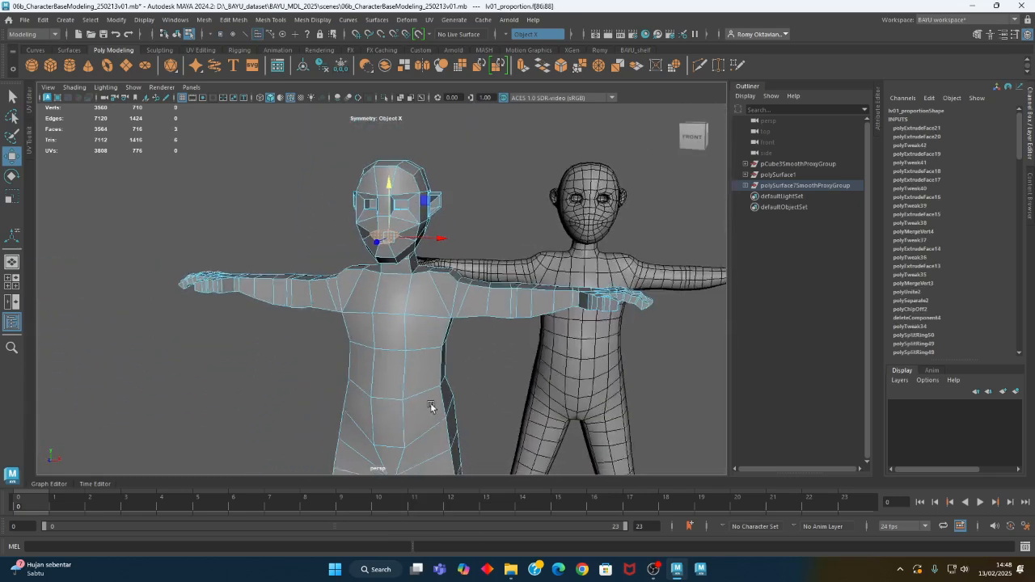
{"action": "middle_click_drag", "start_coordinate": [432, 407], "coordinate": [435, 289], "text": "alt"}
{"action": "left_click_drag", "start_coordinate": [435, 289], "coordinate": [433, 279], "text": "alt"}
{"action": "middle_click_drag", "start_coordinate": [432, 278], "coordinate": [418, 429], "text": "alt"}
{"action": "right_click_drag", "start_coordinate": [343, 300], "coordinate": [455, 259], "text": "alt"}
{"action": "middle_click_drag", "start_coordinate": [456, 258], "coordinate": [445, 336], "text": "alt"}
{"action": "left_click_drag", "start_coordinate": [398, 279], "coordinate": [324, 349], "text": "alt"}
{"action": "right_click_drag", "start_coordinate": [323, 349], "coordinate": [445, 316], "text": "alt"}
{"action": "left_click_drag", "start_coordinate": [445, 316], "coordinate": [368, 320], "text": "alt"}
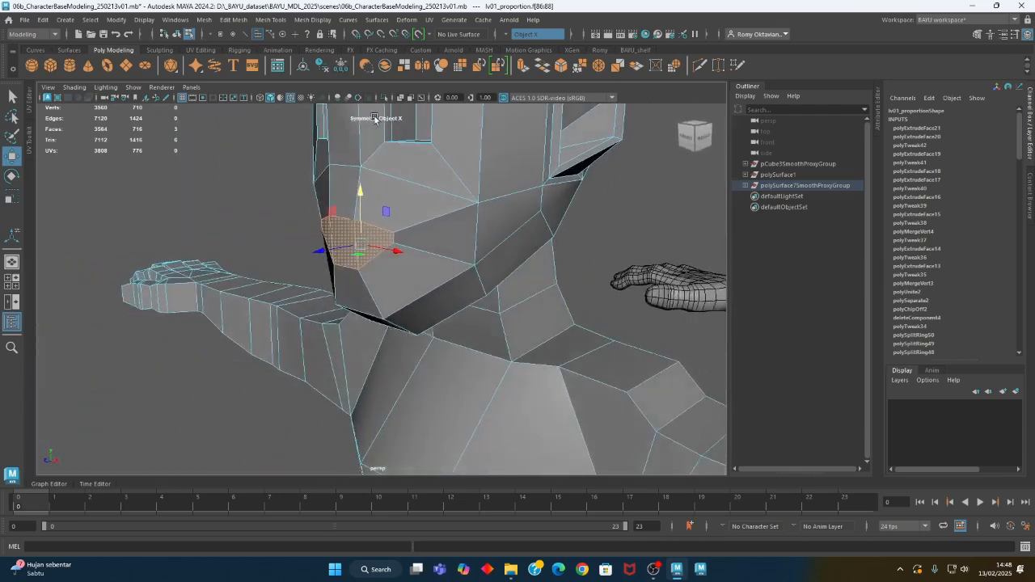
{"action": "left_click", "coordinate": [233, 19]}
{"action": "left_click", "coordinate": [259, 127]}
{"action": "left_click_drag", "start_coordinate": [302, 292], "coordinate": [355, 293], "text": "alt"}
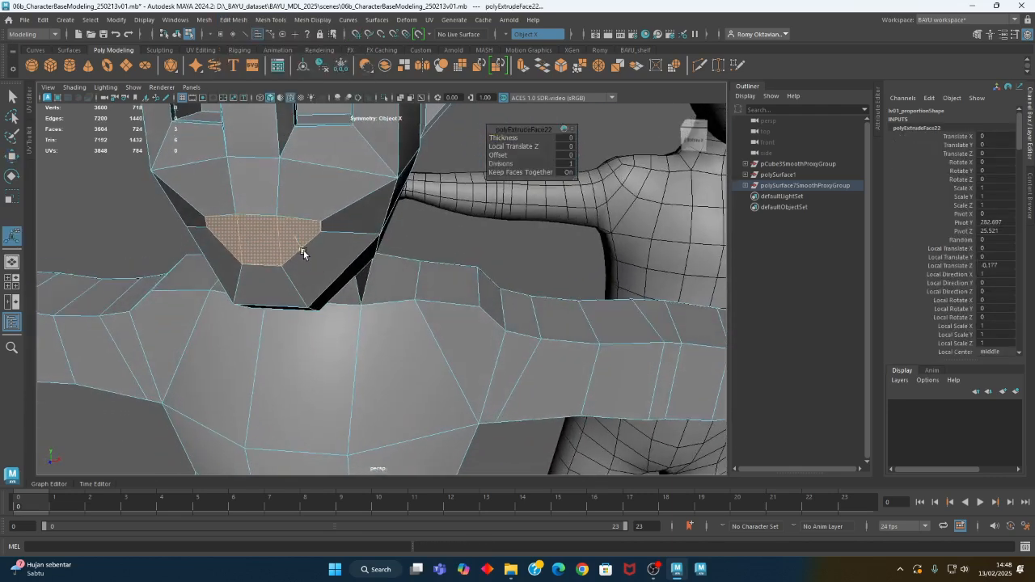
{"action": "left_click_drag", "start_coordinate": [300, 252], "coordinate": [324, 255]}
Select the middle face inside the mouth and scale it down in height
{"action": "left_click", "coordinate": [327, 252]}
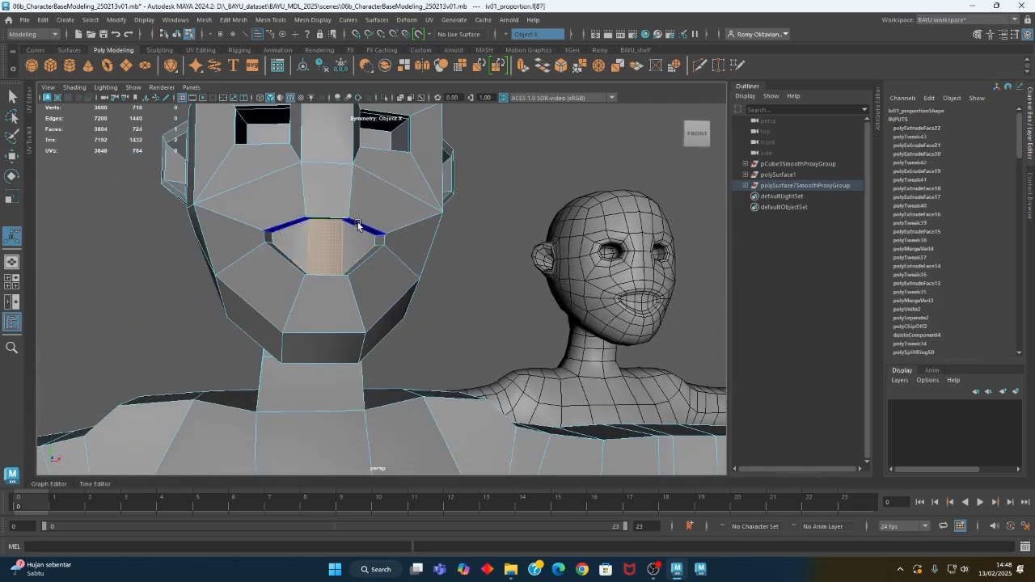
{"action": "key", "text": "r"}
{"action": "left_click_drag", "start_coordinate": [330, 202], "coordinate": [356, 309]}
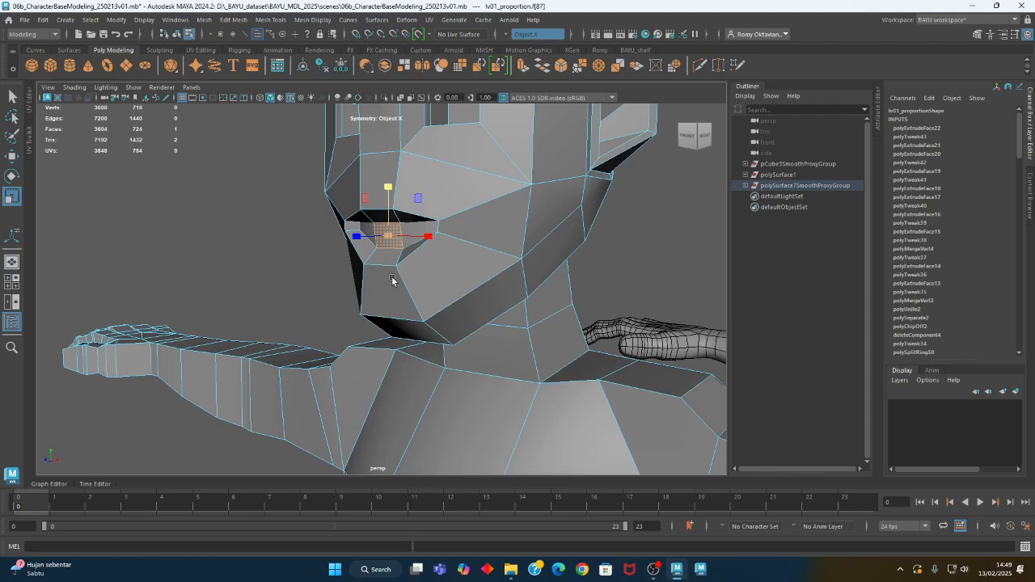
Select all three inner mouth faces and switch symmetry off
{"action": "key", "text": "q"}
{"action": "left_click", "coordinate": [419, 235], "text": "shift"}
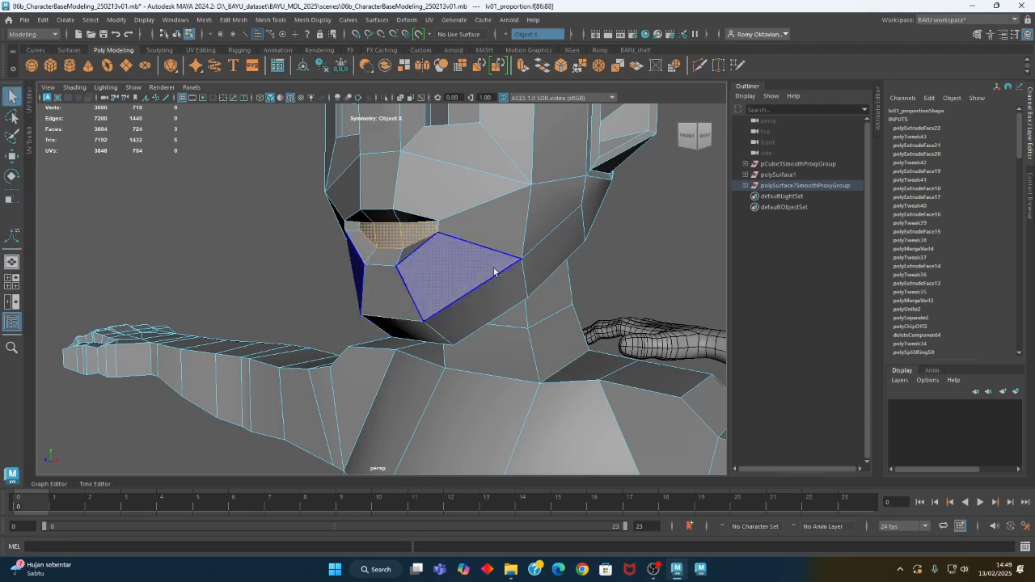
{"action": "left_click", "coordinate": [508, 38]}
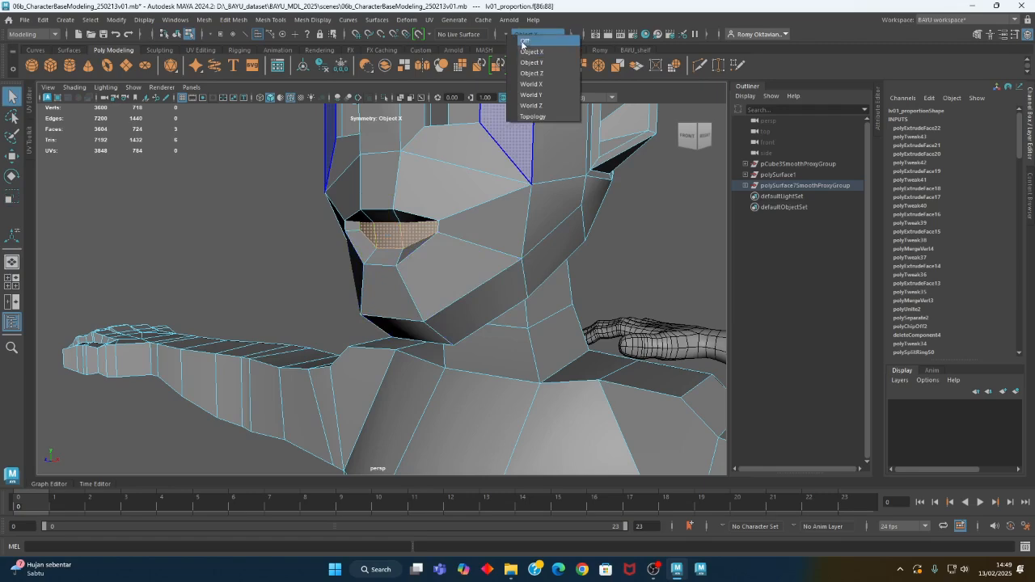
{"action": "left_click", "coordinate": [527, 42]}
Extrude the three inner mouth faces again and move them deeper into the head
{"action": "right_click_drag", "start_coordinate": [462, 300], "coordinate": [121, 299], "text": "alt"}
{"action": "left_click_drag", "start_coordinate": [227, 315], "coordinate": [391, 330], "text": "alt"}
{"action": "middle_click_drag", "start_coordinate": [390, 331], "coordinate": [386, 316], "text": "alt"}
{"action": "right_click_drag", "start_coordinate": [254, 315], "coordinate": [540, 282], "text": "alt"}
{"action": "middle_click_drag", "start_coordinate": [419, 188], "coordinate": [388, 345], "text": "alt"}
{"action": "left_click_drag", "start_coordinate": [389, 345], "coordinate": [348, 299], "text": "alt"}
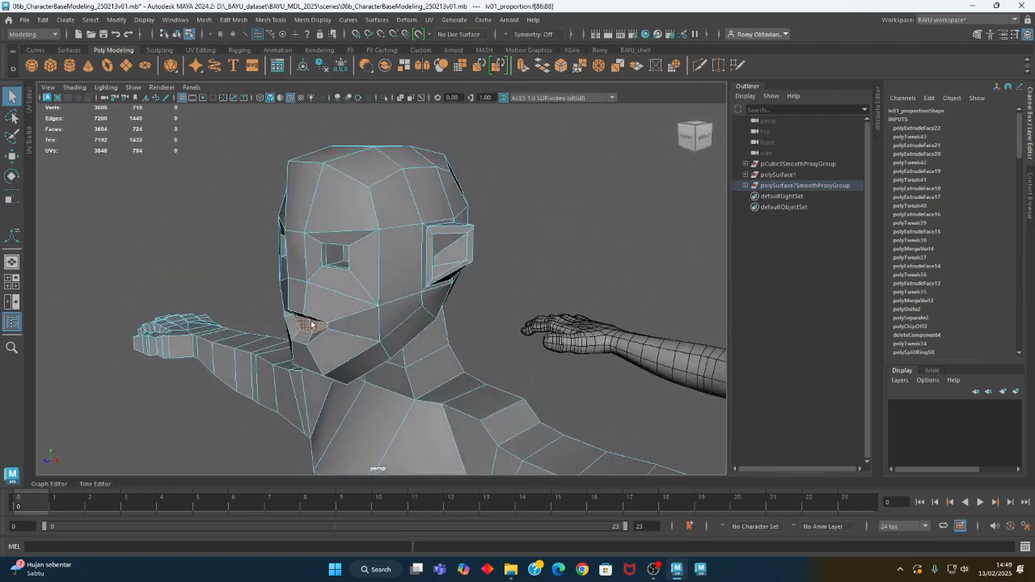
{"action": "right_click_drag", "start_coordinate": [340, 331], "coordinate": [434, 351], "text": "alt"}
{"action": "middle_click_drag", "start_coordinate": [321, 351], "coordinate": [402, 285], "text": "alt"}
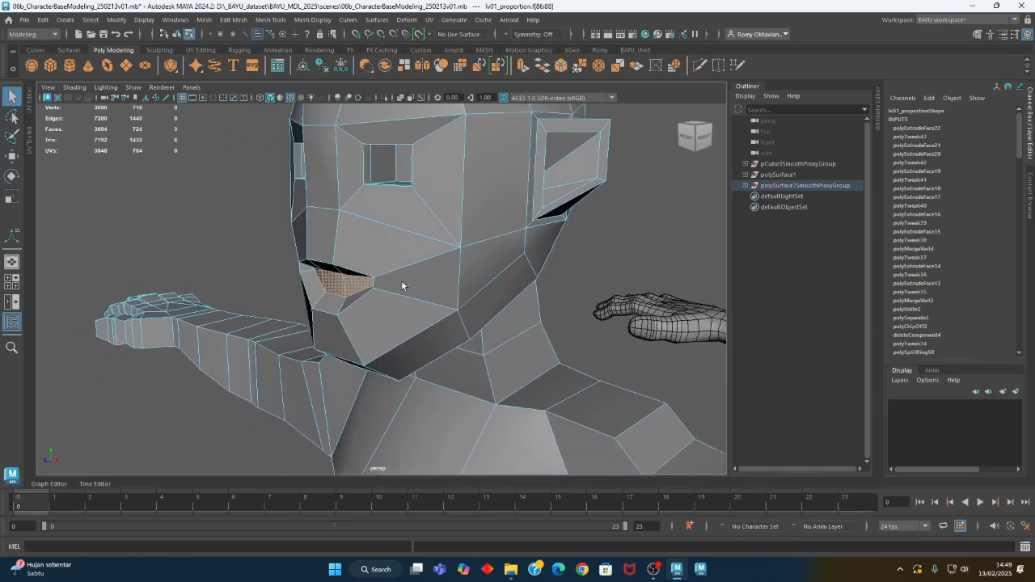
{"action": "left_click_drag", "start_coordinate": [402, 286], "coordinate": [347, 294], "text": "alt"}
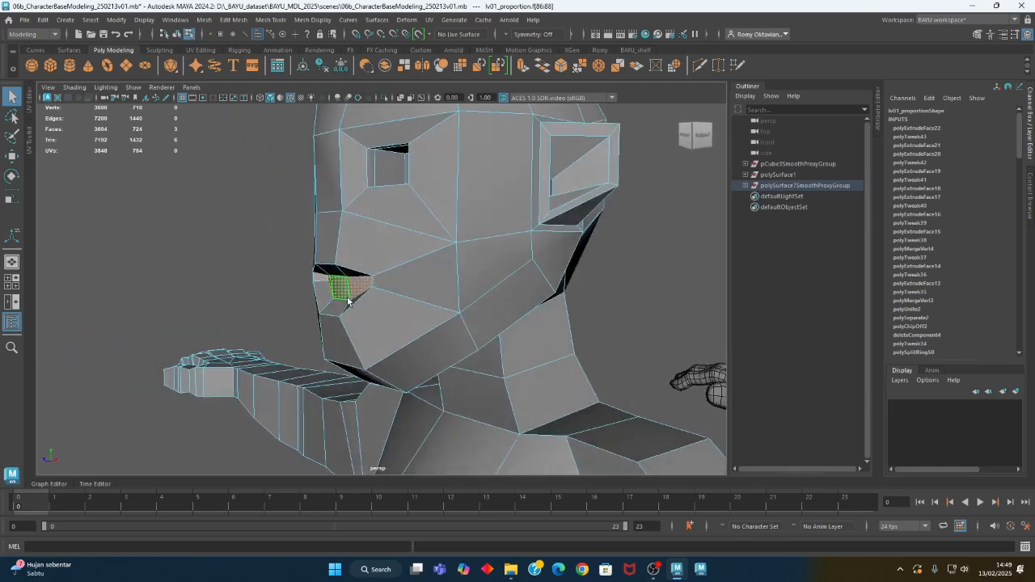
{"action": "key", "text": "w"}
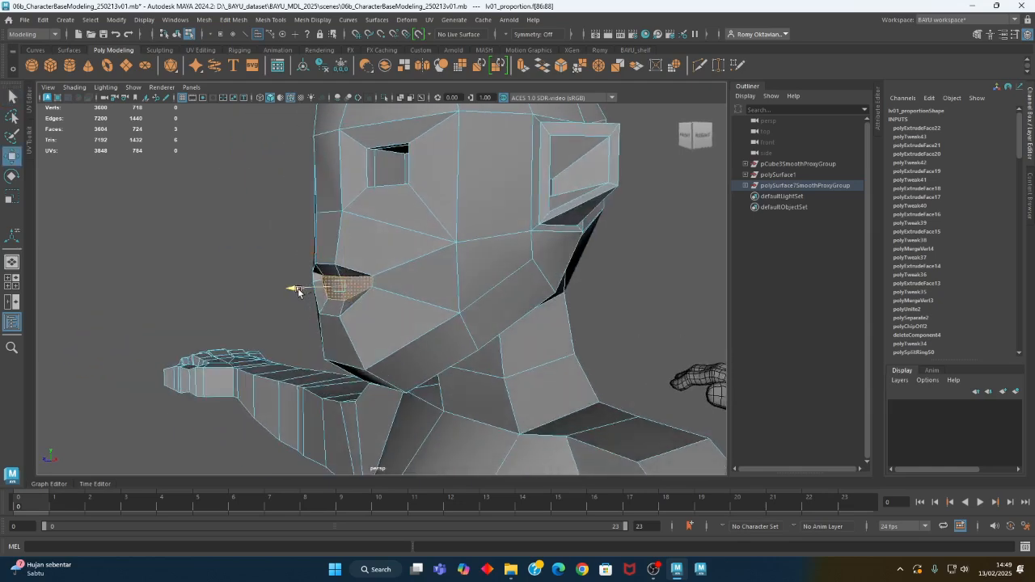
{"action": "left_click", "coordinate": [233, 20]}
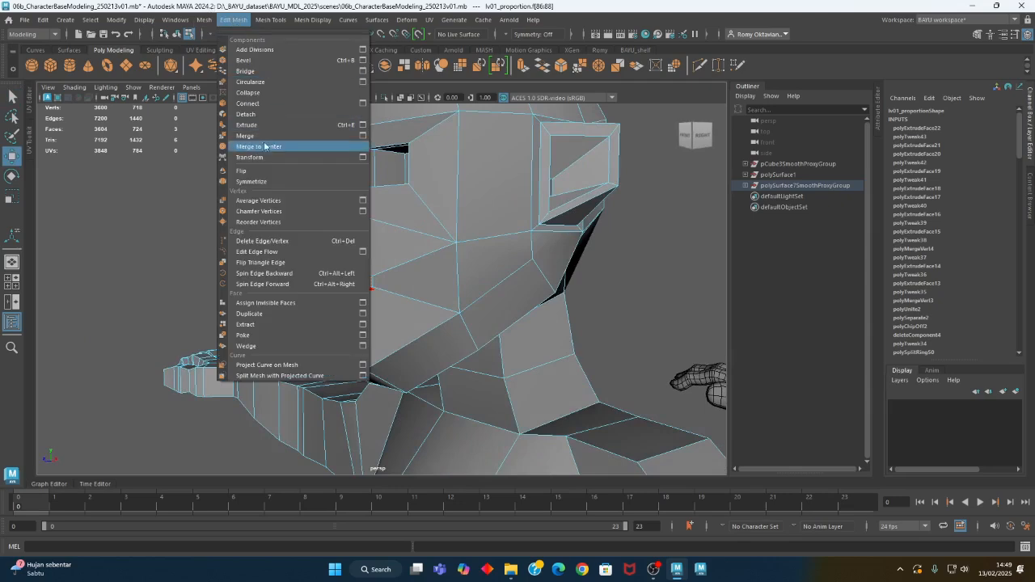
{"action": "left_click", "coordinate": [261, 125]}
{"action": "left_click_drag", "start_coordinate": [372, 245], "coordinate": [315, 239], "text": "alt"}
{"action": "key", "text": "w"}
{"action": "left_click_drag", "start_coordinate": [404, 278], "coordinate": [470, 317], "text": "alt"}
Scale the middle face of the deeper mouth extrusion in height, then clear the selection
{"action": "left_click", "coordinate": [362, 302]}
{"action": "key", "text": "r"}
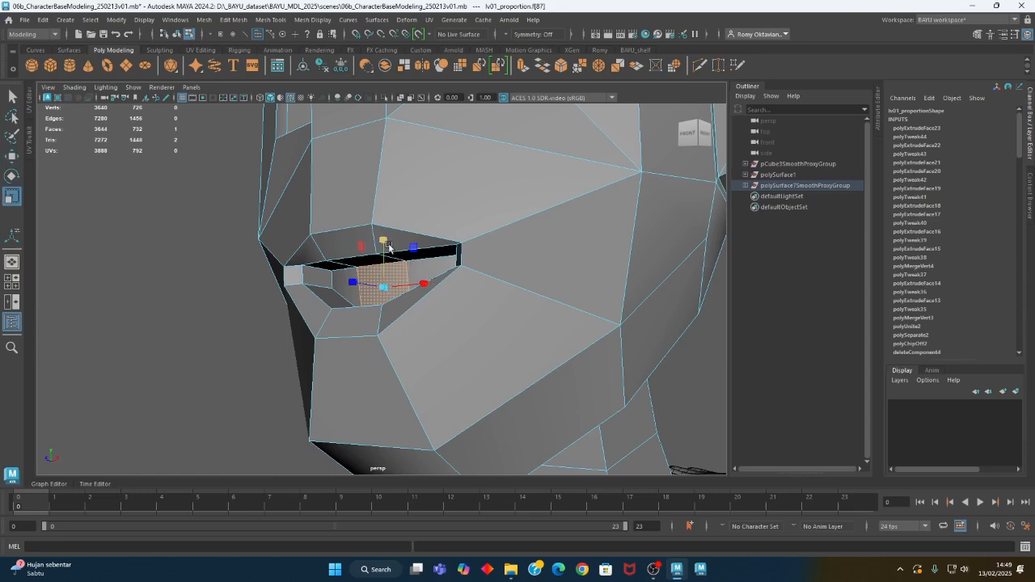
{"action": "left_click_drag", "start_coordinate": [384, 232], "coordinate": [395, 303], "text": "alt"}
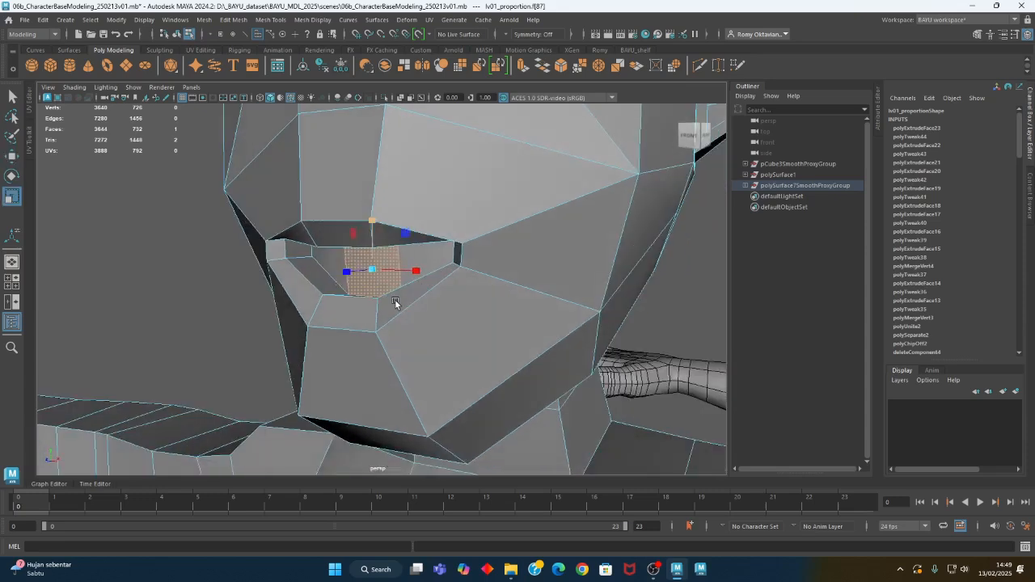
{"action": "right_click_drag", "start_coordinate": [186, 206], "coordinate": [192, 233]}
{"action": "left_click", "coordinate": [221, 318]}
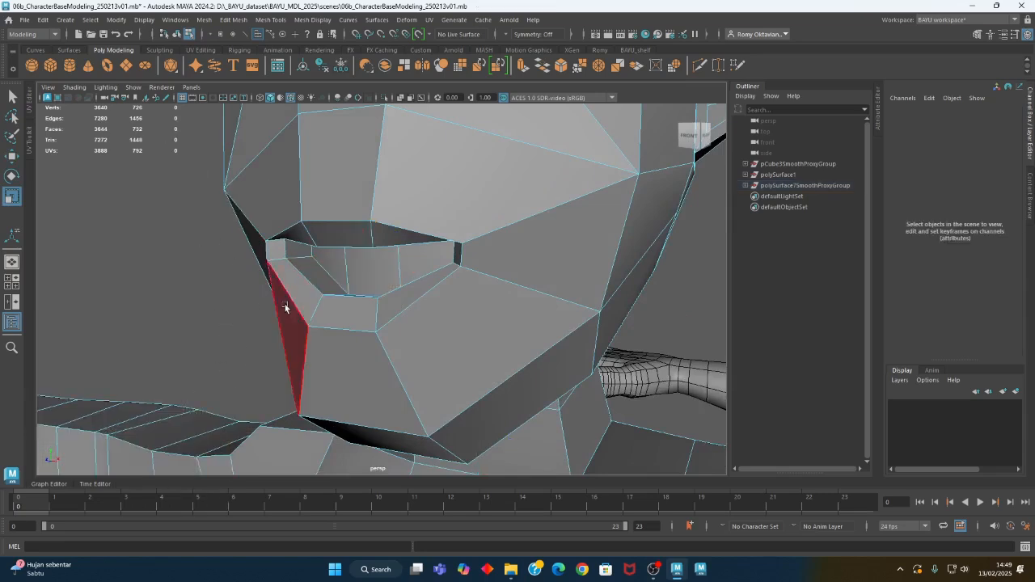
Reselect the three innermost mouth faces and, in wireframe display, extrude and move them further back into the head
{"action": "left_click", "coordinate": [335, 270]}
{"action": "left_click", "coordinate": [389, 273], "text": "shift"}
{"action": "left_click", "coordinate": [429, 261], "text": "shift"}
{"action": "right_click_drag", "start_coordinate": [479, 319], "coordinate": [327, 311], "text": "alt"}
{"action": "mouse_move", "coordinate": [328, 312]}
{"action": "left_mouse_down", "text": "alt"}
{"action": "mouse_move", "coordinate": [256, 315]}
{"action": "mouse_move", "coordinate": [352, 309]}
{"action": "left_mouse_up", "text": "alt"}
{"action": "key", "text": "4"}
{"action": "left_click", "coordinate": [274, 20]}
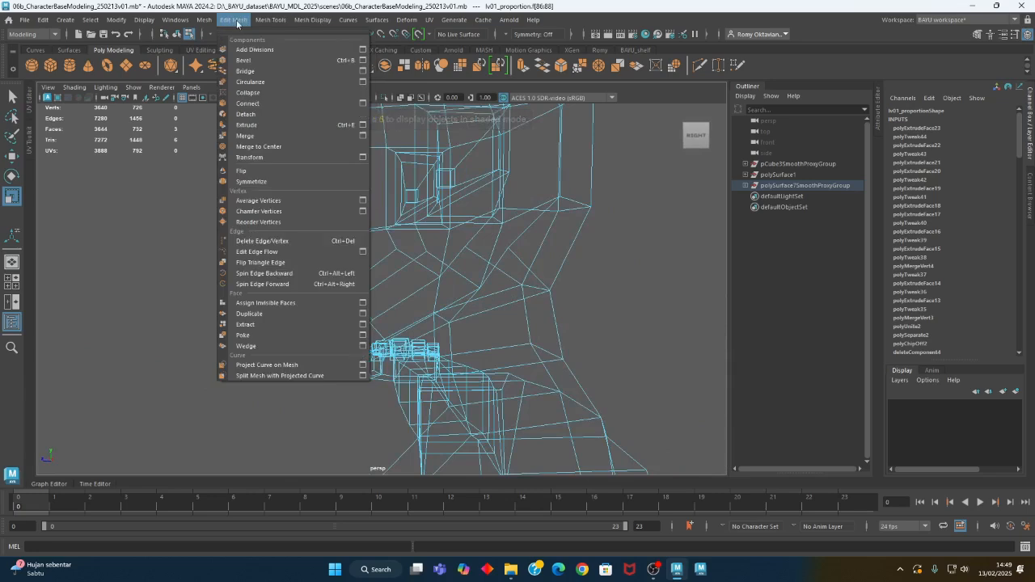
{"action": "left_click", "coordinate": [269, 122]}
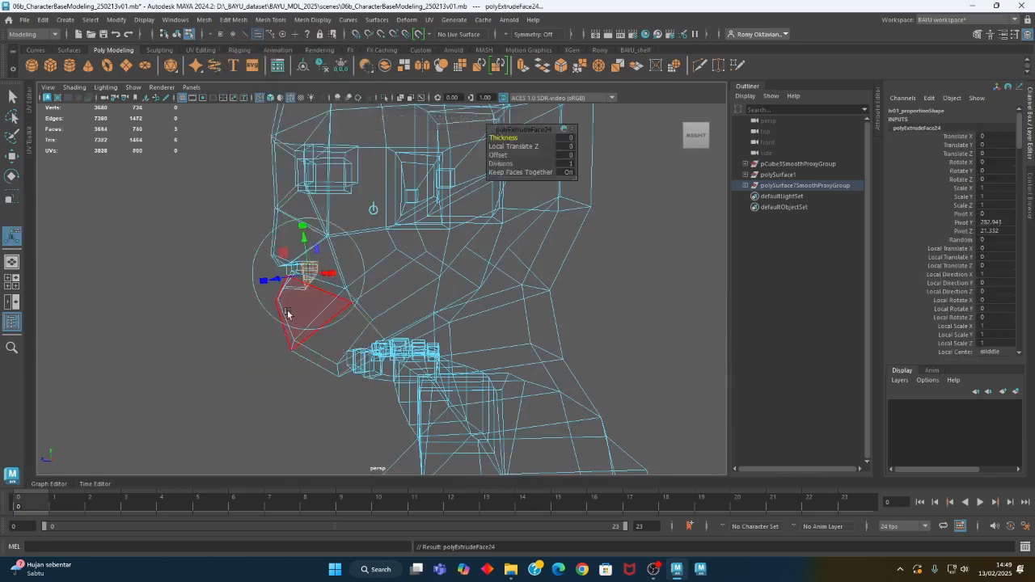
{"action": "key", "text": "w"}
{"action": "left_click_drag", "start_coordinate": [265, 281], "coordinate": [301, 329]}
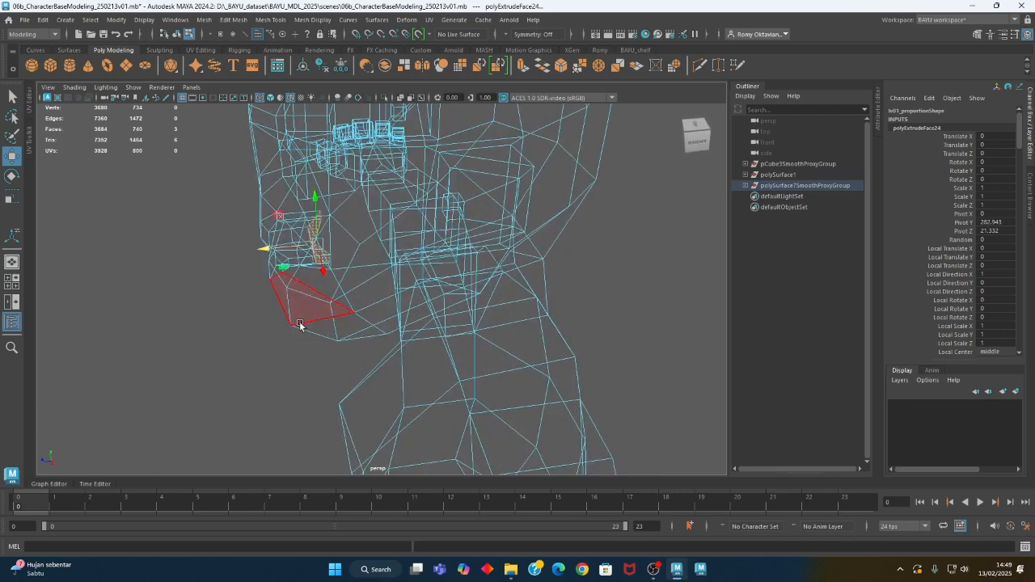
Scale the three newly extruded faces at the back of the mouth and adjust the middle face separately
{"action": "key", "text": "e"}
{"action": "key", "text": "r"}
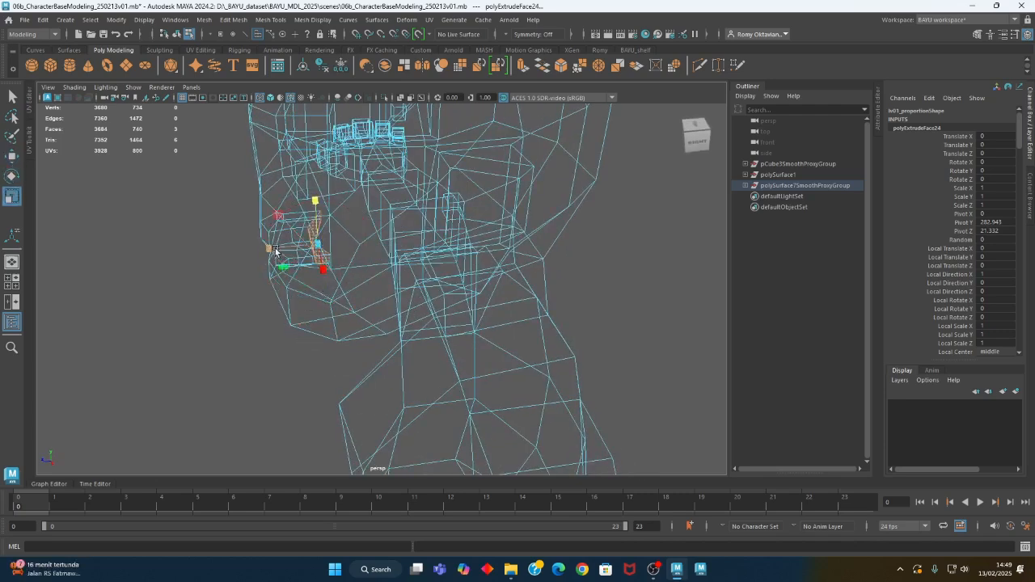
{"action": "left_click_drag", "start_coordinate": [315, 251], "coordinate": [427, 325], "text": "alt"}
{"action": "left_click", "coordinate": [478, 303]}
{"action": "left_click", "coordinate": [291, 286]}
{"action": "left_click_drag", "start_coordinate": [356, 320], "coordinate": [298, 302], "text": "alt"}
{"action": "left_click_drag", "start_coordinate": [274, 188], "coordinate": [295, 338], "text": "alt"}
{"action": "key", "text": "w"}
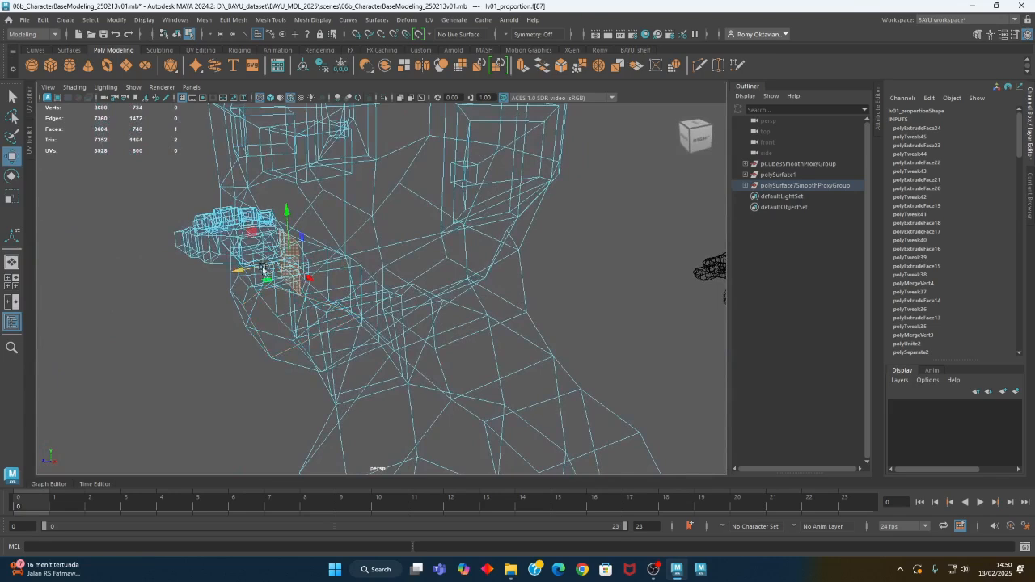
{"action": "left_click_drag", "start_coordinate": [397, 317], "coordinate": [274, 312], "text": "alt"}
Return to shaded display, clear the selection and compare the head with the more detailed reference character
{"action": "key", "text": "5"}
{"action": "right_click_drag", "start_coordinate": [537, 225], "coordinate": [570, 221]}
{"action": "left_click", "coordinate": [600, 258]}
{"action": "right_click_drag", "start_coordinate": [600, 258], "coordinate": [220, 314], "text": "alt"}
{"action": "left_click_drag", "start_coordinate": [220, 314], "coordinate": [409, 350], "text": "alt"}
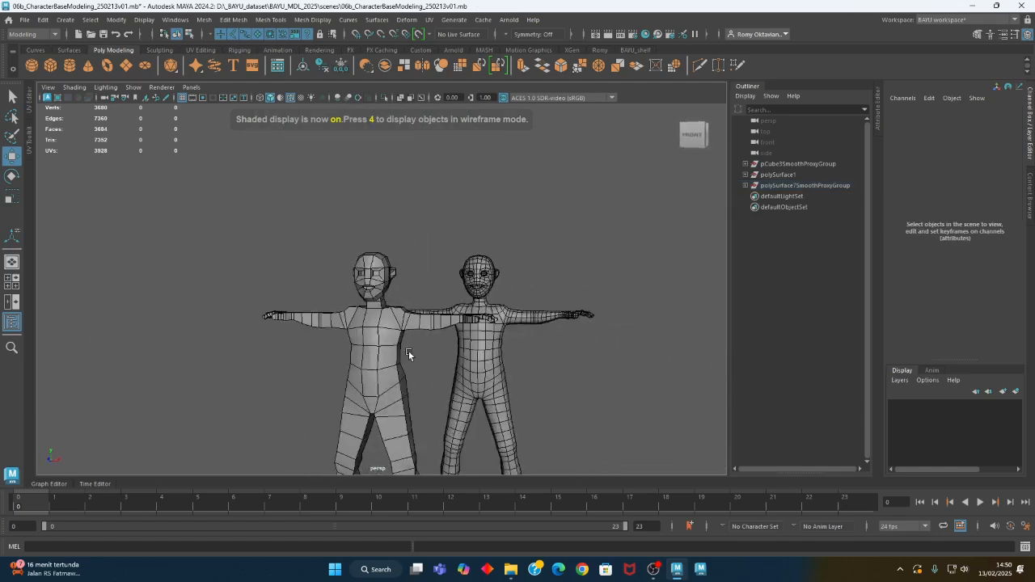
{"action": "middle_click_drag", "start_coordinate": [465, 378], "coordinate": [392, 340], "text": "alt"}
{"action": "left_click_drag", "start_coordinate": [493, 347], "coordinate": [371, 355], "text": "alt"}
{"action": "right_click_drag", "start_coordinate": [372, 356], "coordinate": [717, 381], "text": "alt"}
{"action": "middle_click_drag", "start_coordinate": [599, 298], "coordinate": [437, 438], "text": "alt"}
{"action": "left_click_drag", "start_coordinate": [429, 356], "coordinate": [451, 322], "text": "alt"}
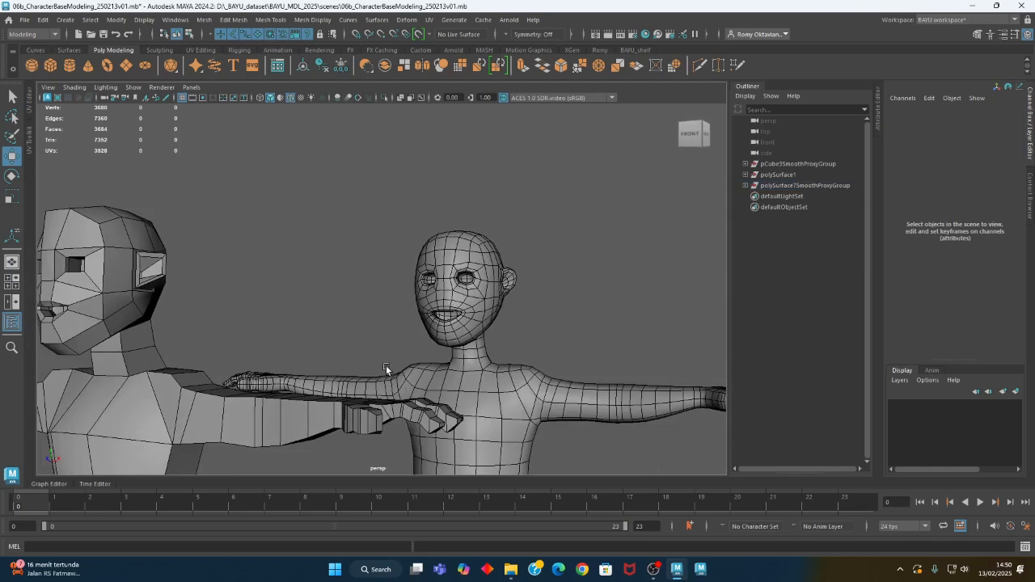
{"action": "left_click_drag", "start_coordinate": [386, 366], "coordinate": [518, 317], "text": "alt"}
{"action": "middle_click_drag", "start_coordinate": [172, 265], "coordinate": [252, 284], "text": "alt"}
{"action": "right_click_drag", "start_coordinate": [252, 284], "coordinate": [380, 317], "text": "alt"}
{"action": "middle_click_drag", "start_coordinate": [245, 285], "coordinate": [317, 314], "text": "alt"}
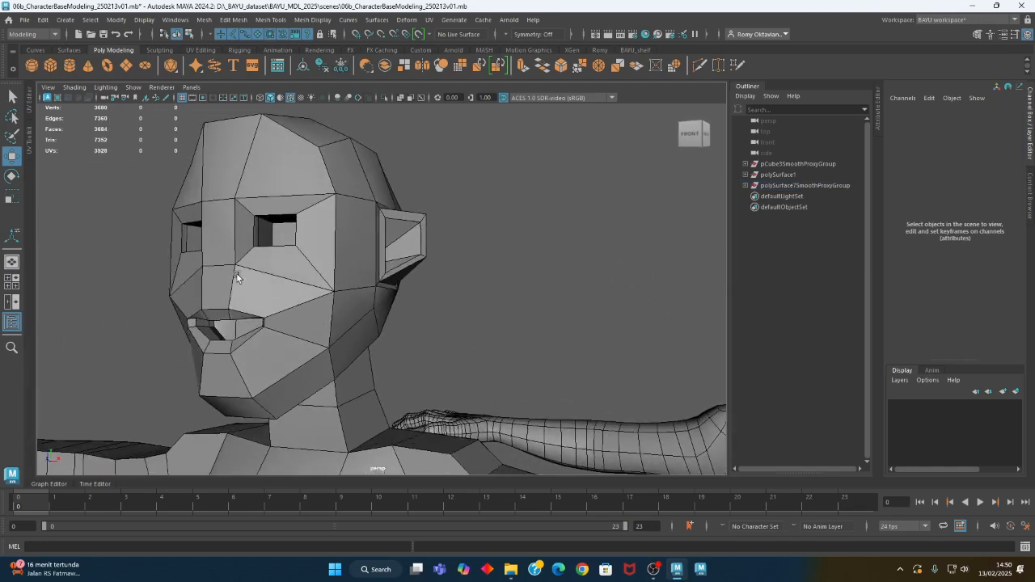
Select the horizontal edge at the base of the nose and move it up to just below eye level
{"action": "left_click", "coordinate": [226, 276]}
{"action": "right_click_drag", "start_coordinate": [216, 242], "coordinate": [215, 214]}
{"action": "left_click", "coordinate": [225, 227]}
{"action": "left_click_drag", "start_coordinate": [215, 238], "coordinate": [219, 226]}
{"action": "middle_click_drag", "start_coordinate": [289, 368], "coordinate": [280, 316], "text": "alt"}
{"action": "right_click_drag", "start_coordinate": [185, 316], "coordinate": [345, 301], "text": "alt"}
{"action": "middle_click_drag", "start_coordinate": [275, 300], "coordinate": [375, 343], "text": "alt"}
{"action": "right_click_drag", "start_coordinate": [289, 246], "coordinate": [295, 229]}
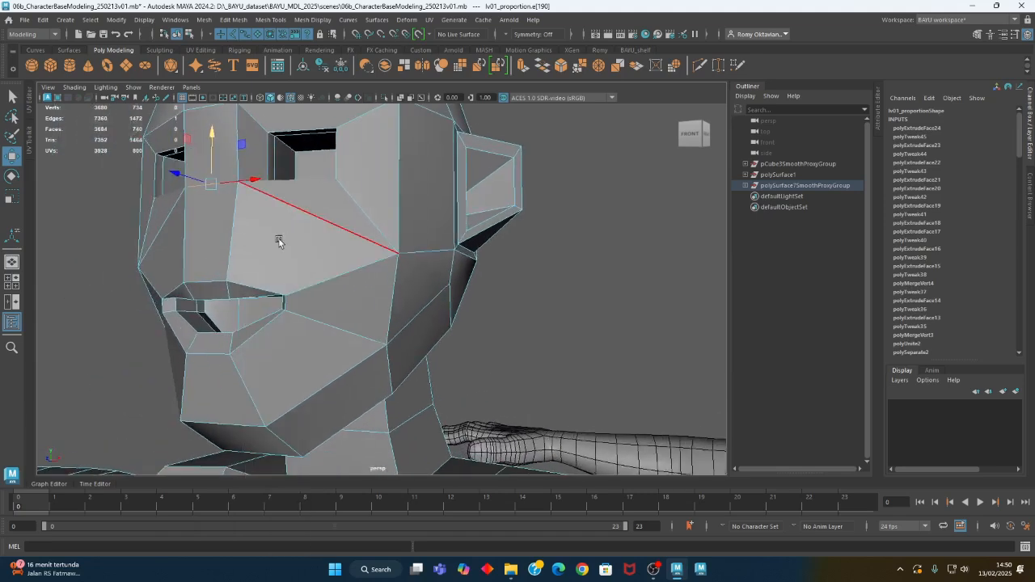
Insert an edge loop around the lips just inside the outer mouth outline and check it against the reference mouth
{"action": "left_click", "coordinate": [247, 284]}
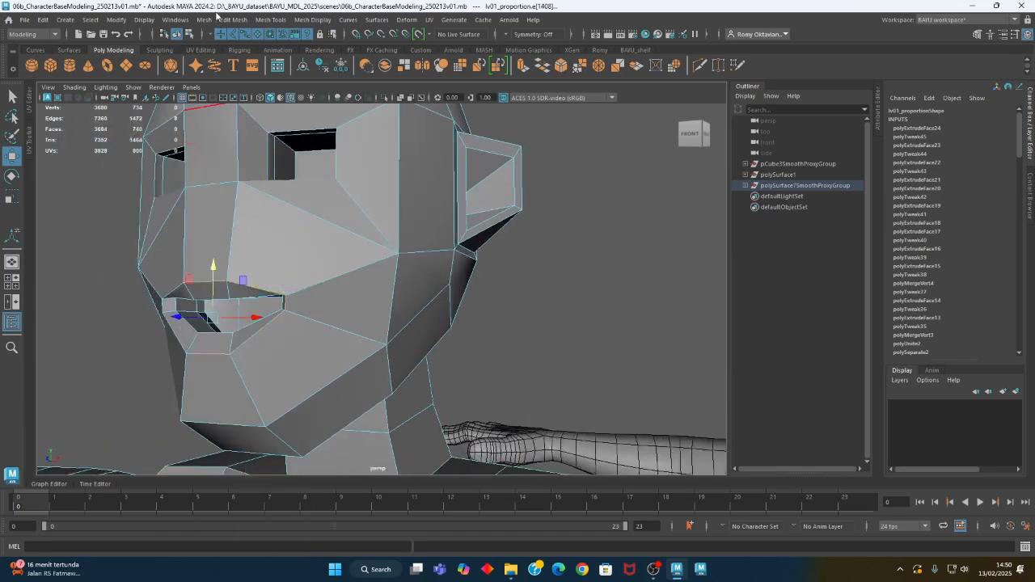
{"action": "left_click", "coordinate": [256, 22]}
{"action": "left_click", "coordinate": [308, 101]}
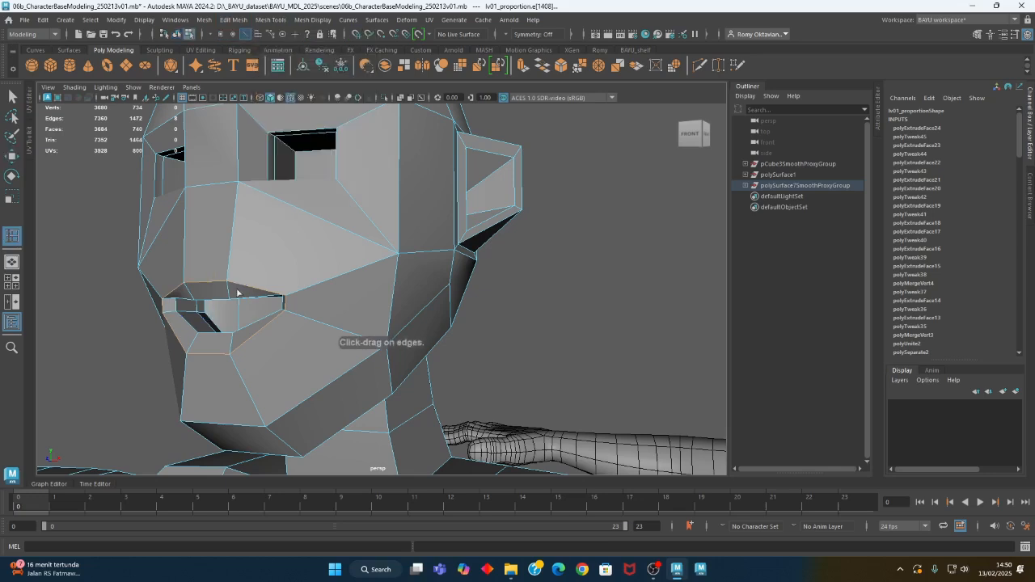
{"action": "left_click", "coordinate": [229, 280]}
{"action": "scroll", "coordinate": [568, 354], "scroll_direction": "down", "scroll_amount": 6}
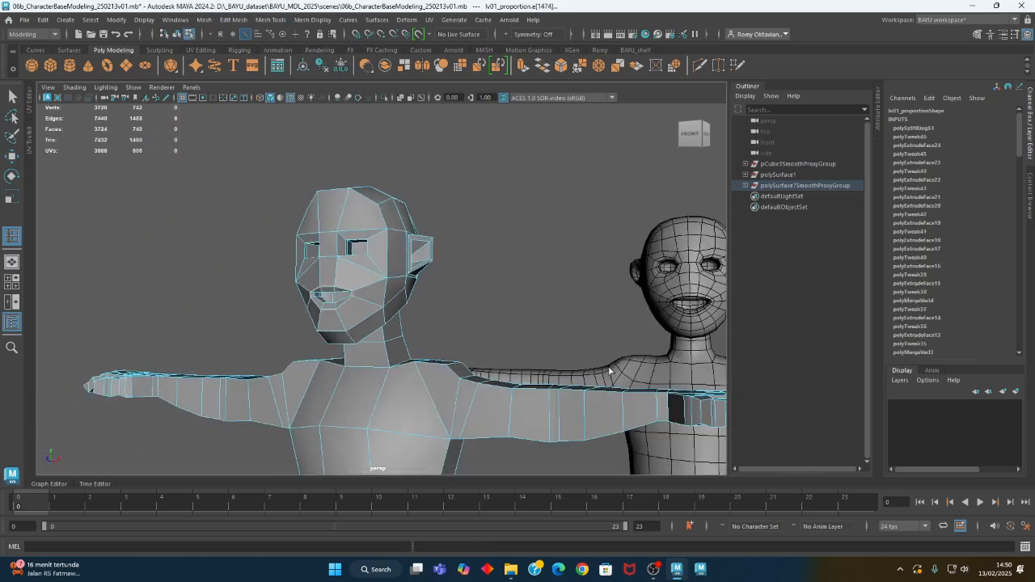
{"action": "middle_click_drag", "start_coordinate": [610, 370], "coordinate": [403, 367], "text": "alt"}
{"action": "scroll", "coordinate": [436, 295], "scroll_direction": "up", "scroll_amount": 5}
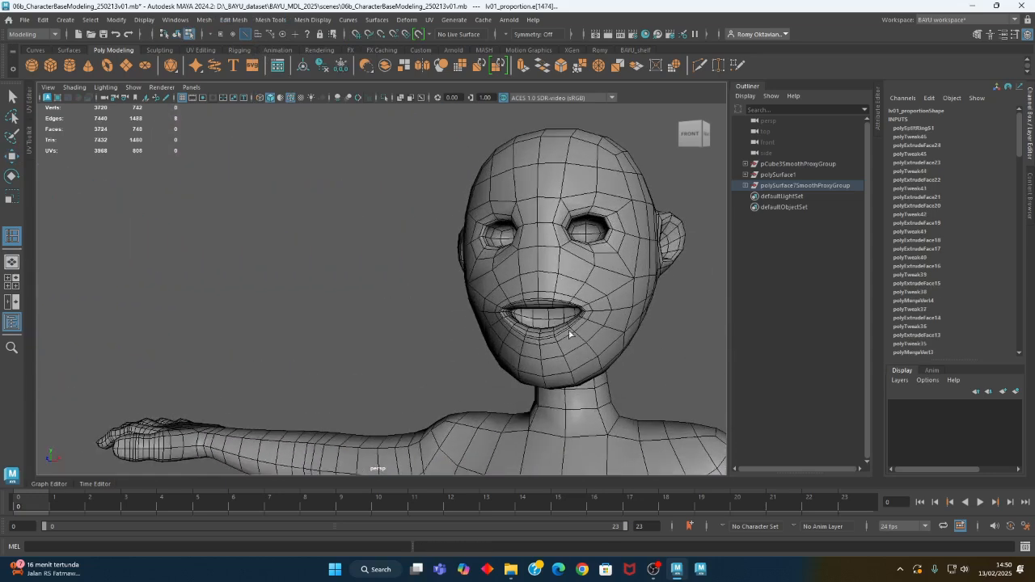
Insert an edge loop around the mouth just outside the lip outline of the low-poly head
{"action": "middle_click_drag", "start_coordinate": [495, 311], "coordinate": [752, 328], "text": "alt"}
{"action": "middle_click_drag", "start_coordinate": [258, 333], "coordinate": [493, 322], "text": "alt"}
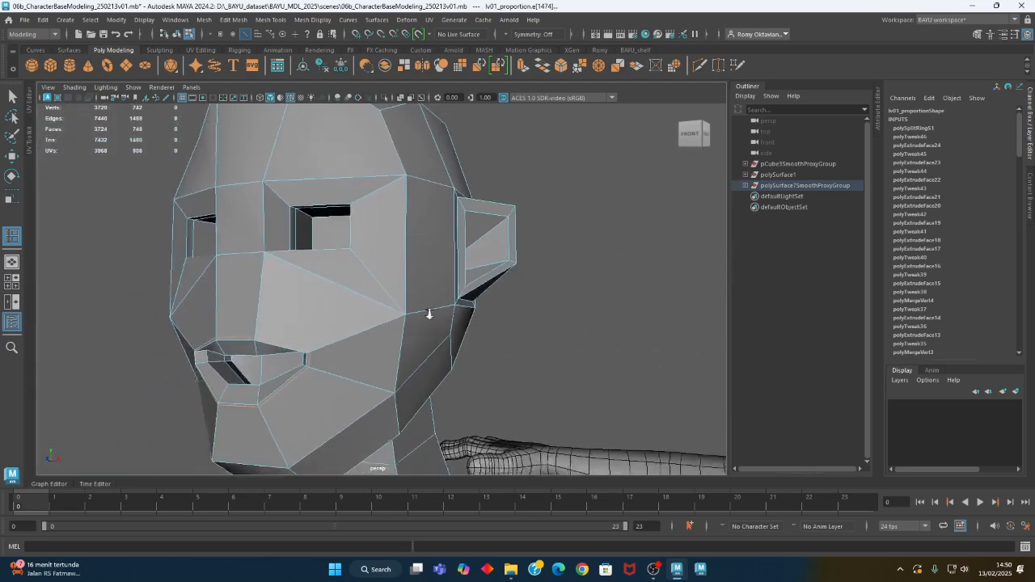
{"action": "middle_click_drag", "start_coordinate": [360, 315], "coordinate": [399, 317], "text": "alt"}
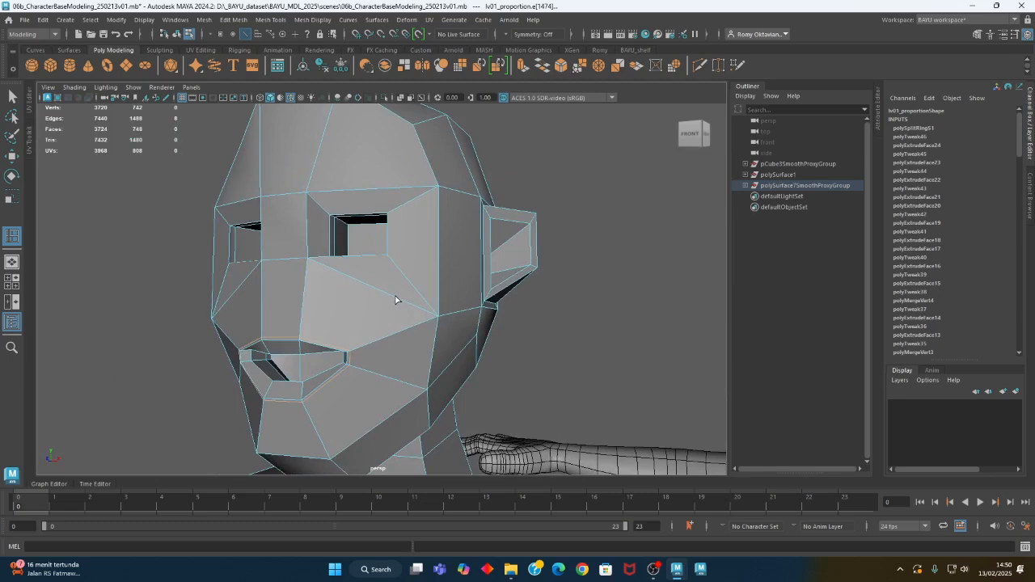
{"action": "left_click", "coordinate": [304, 317]}
{"action": "left_click_drag", "start_coordinate": [425, 348], "coordinate": [351, 377], "text": "alt"}
Turn on Object X symmetry and move the new loop's upper and lower vertices closer to the mouth corners
{"action": "key", "text": "w"}
{"action": "left_click", "coordinate": [325, 346]}
{"action": "middle_click_drag", "start_coordinate": [357, 364], "coordinate": [358, 369], "text": "alt"}
{"action": "right_click_drag", "start_coordinate": [359, 368], "coordinate": [463, 365], "text": "alt"}
{"action": "right_click_drag", "start_coordinate": [531, 265], "coordinate": [489, 241]}
{"action": "left_click", "coordinate": [534, 34]}
{"action": "left_click", "coordinate": [534, 54]}
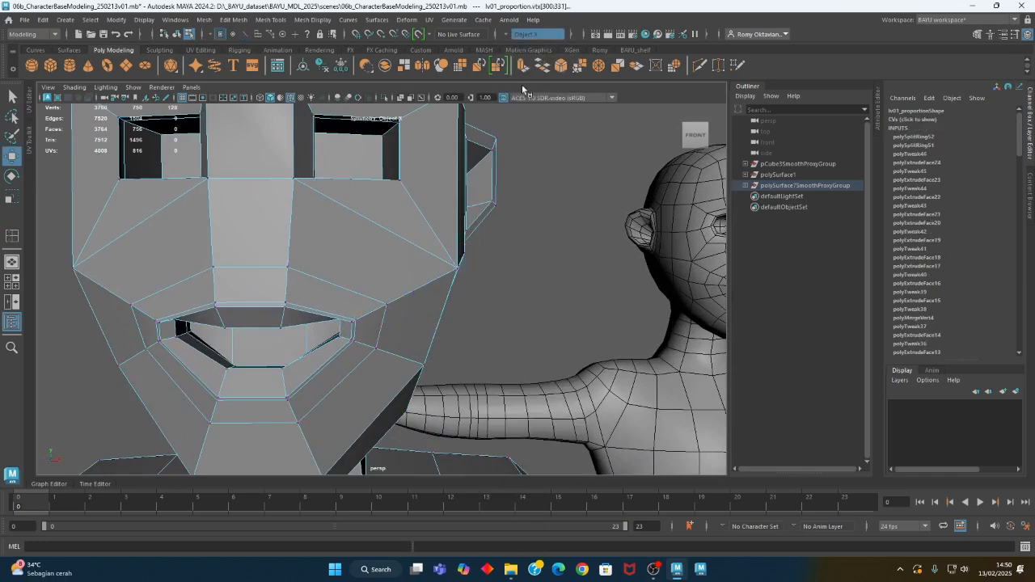
{"action": "left_click", "coordinate": [389, 307]}
{"action": "left_click_drag", "start_coordinate": [389, 308], "coordinate": [346, 320], "text": "alt"}
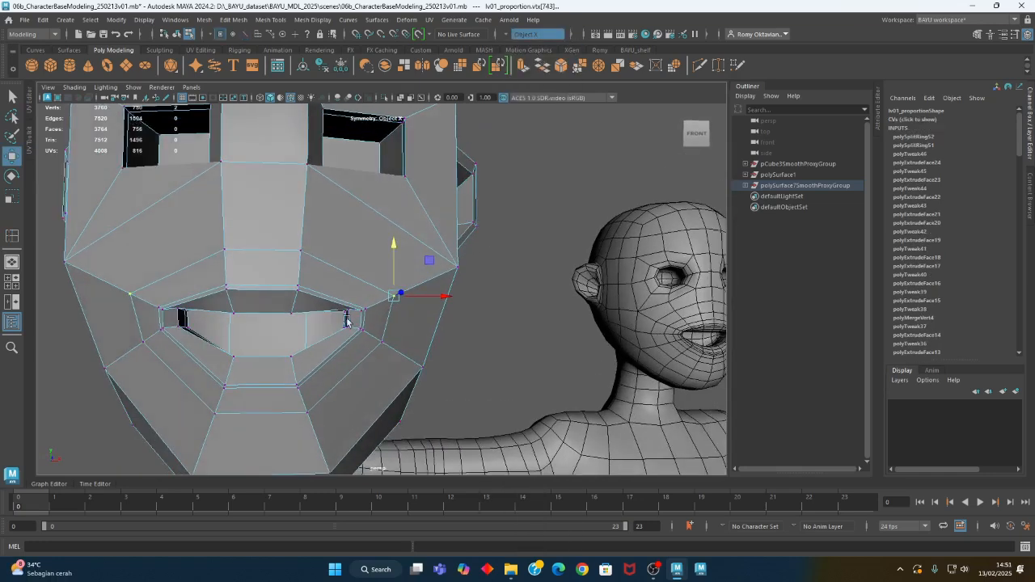
{"action": "left_click_drag", "start_coordinate": [429, 259], "coordinate": [407, 266]}
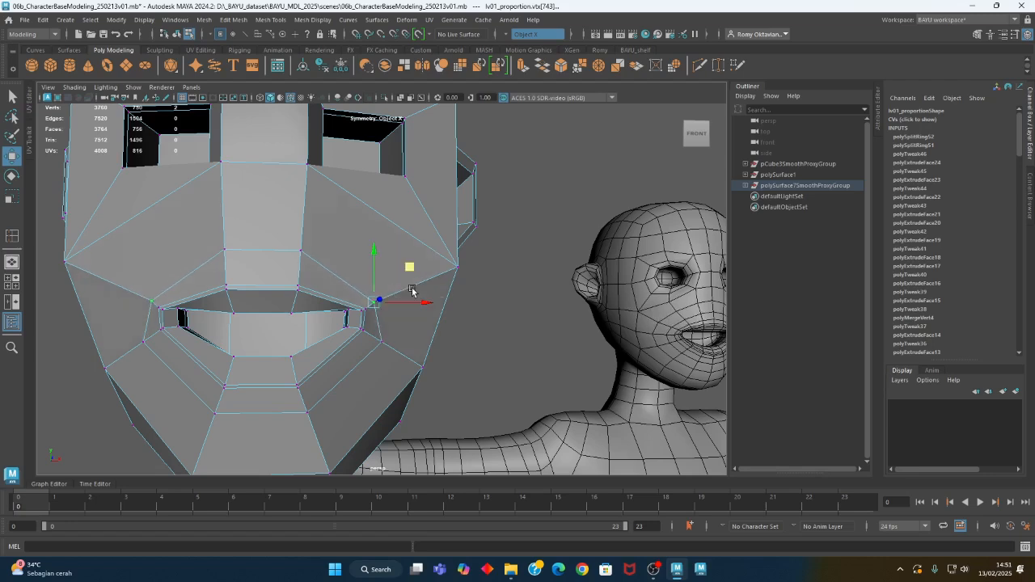
{"action": "left_click", "coordinate": [385, 340]}
{"action": "left_click_drag", "start_coordinate": [413, 308], "coordinate": [405, 316]}
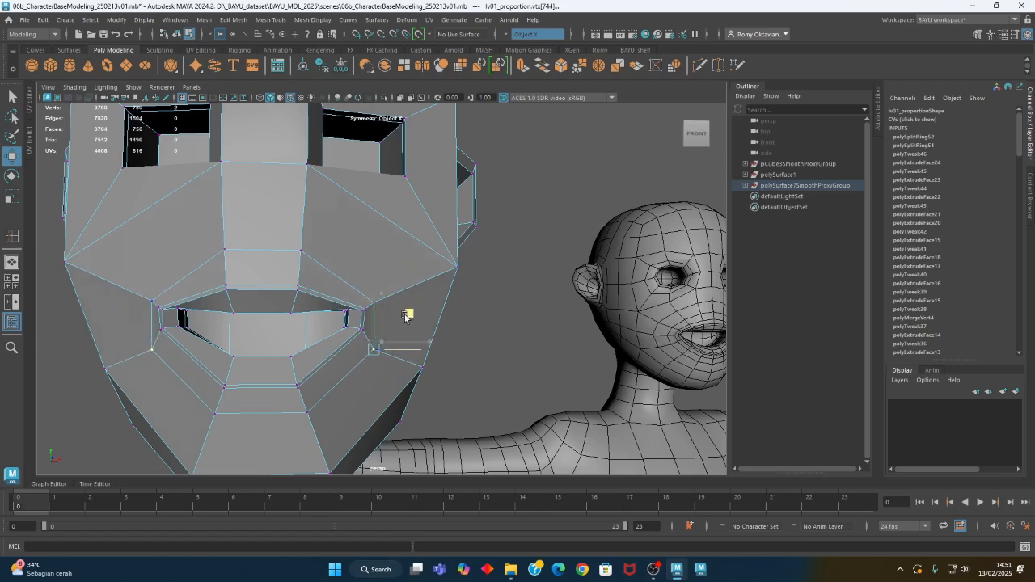
Adjust the height of the outer loop's two centre vertices below the lower lip and compare with the reference character
{"action": "left_click_drag", "start_coordinate": [505, 331], "coordinate": [264, 387], "text": "alt"}
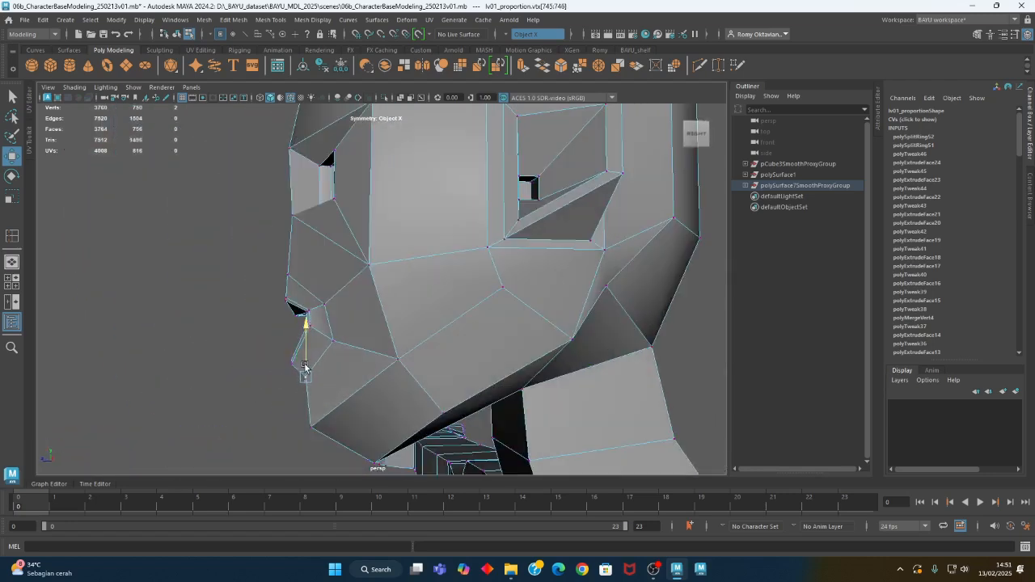
{"action": "left_click_drag", "start_coordinate": [300, 366], "coordinate": [412, 368], "text": "alt"}
{"action": "middle_click_drag", "start_coordinate": [586, 354], "coordinate": [387, 354], "text": "alt"}
{"action": "left_click_drag", "start_coordinate": [386, 354], "coordinate": [380, 388], "text": "alt"}
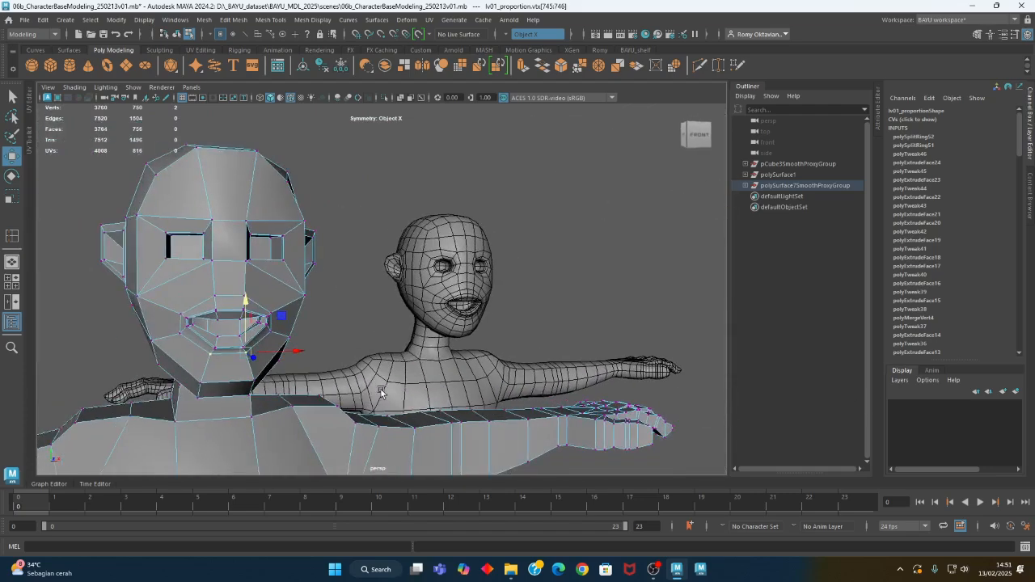
Select the front face between the eyes and upper lip and extrude it outward 4.726 as the nose
{"action": "key", "text": "f"}
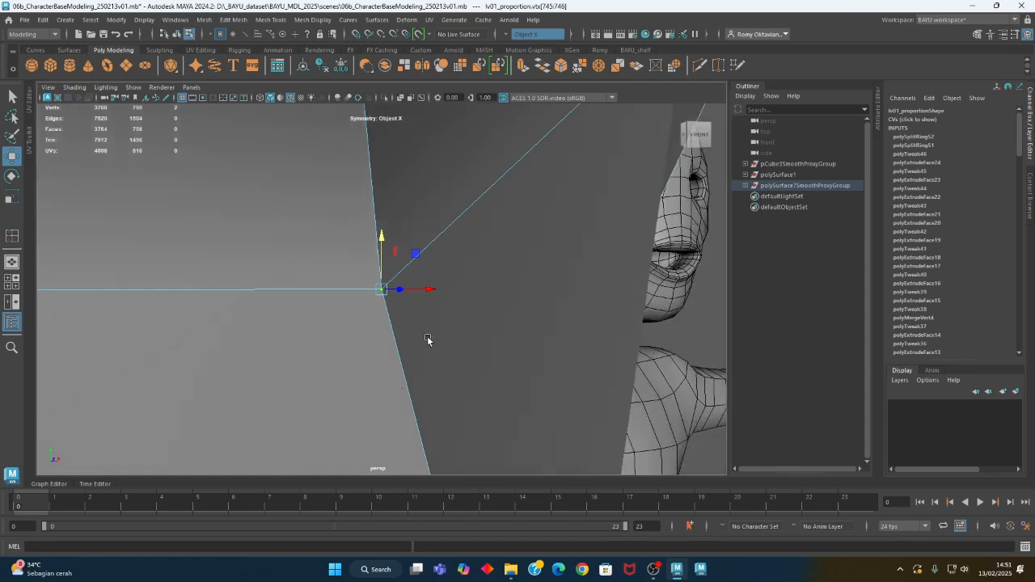
{"action": "left_click_drag", "start_coordinate": [466, 331], "coordinate": [317, 209], "text": "alt"}
{"action": "mouse_move", "coordinate": [312, 299]}
{"action": "left_mouse_down", "text": "alt"}
{"action": "mouse_move", "coordinate": [351, 302]}
{"action": "mouse_move", "coordinate": [335, 272]}
{"action": "mouse_move", "coordinate": [335, 309]}
{"action": "mouse_move", "coordinate": [313, 302]}
{"action": "left_mouse_up", "text": "alt"}
{"action": "right_click_drag", "start_coordinate": [289, 216], "coordinate": [288, 243]}
{"action": "left_click", "coordinate": [283, 235]}
{"action": "left_click_drag", "start_coordinate": [274, 232], "coordinate": [367, 278], "text": "alt"}
{"action": "left_click", "coordinate": [233, 19]}
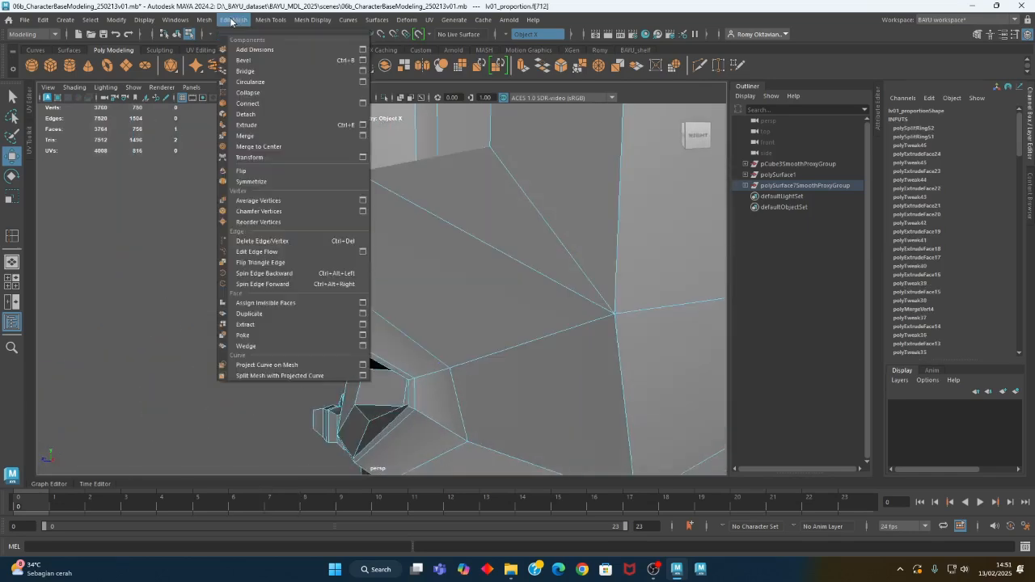
{"action": "left_click", "coordinate": [289, 125]}
{"action": "left_click_drag", "start_coordinate": [306, 229], "coordinate": [225, 234]}
{"action": "left_click_drag", "start_coordinate": [330, 238], "coordinate": [335, 314], "text": "alt"}
Select and move the front edges of the extruded nose block to slope its bridge toward the tip
{"action": "right_click", "coordinate": [321, 234]}
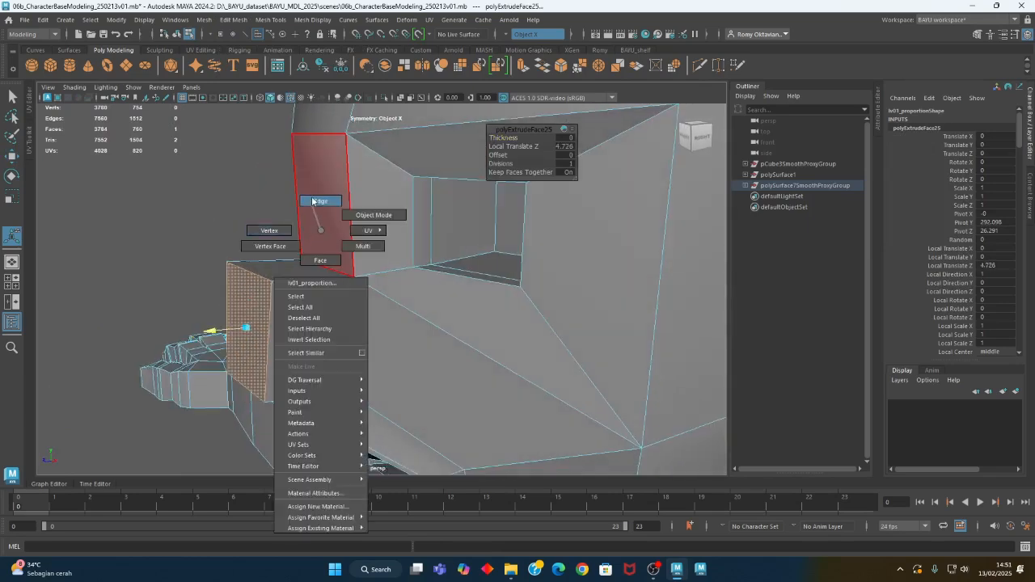
{"action": "right_click_drag", "start_coordinate": [314, 202], "coordinate": [313, 199]}
{"action": "left_click", "coordinate": [321, 263]}
{"action": "left_click_drag", "start_coordinate": [321, 264], "coordinate": [347, 291], "text": "alt"}
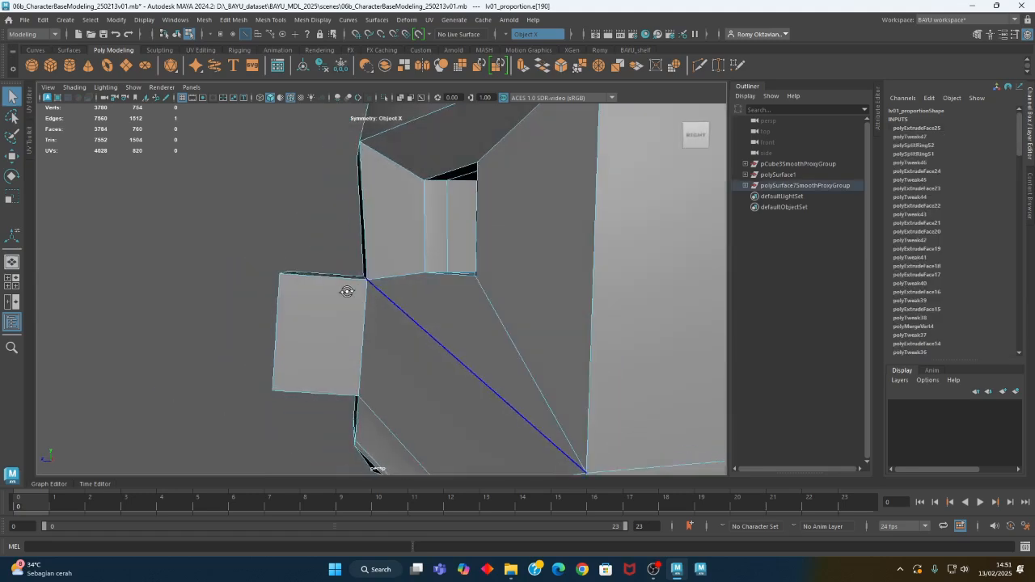
{"action": "left_click", "coordinate": [348, 292]}
{"action": "key", "text": "w"}
{"action": "left_click_drag", "start_coordinate": [326, 245], "coordinate": [306, 225]}
{"action": "left_click_drag", "start_coordinate": [283, 274], "coordinate": [250, 304], "text": "alt"}
{"action": "left_click", "coordinate": [240, 275]}
{"action": "left_click_drag", "start_coordinate": [257, 247], "coordinate": [332, 320]}
{"action": "scroll", "coordinate": [378, 343], "scroll_direction": "down", "scroll_amount": 2}
{"action": "key", "text": "r"}
Compare the head's side profile with the detailed reference character and switch to wireframe display
{"action": "right_click_drag", "start_coordinate": [466, 356], "coordinate": [35, 324], "text": "alt"}
{"action": "middle_click_drag", "start_coordinate": [500, 368], "coordinate": [248, 341], "text": "alt"}
{"action": "left_click_drag", "start_coordinate": [567, 361], "coordinate": [453, 364], "text": "alt"}
{"action": "middle_click_drag", "start_coordinate": [637, 340], "coordinate": [291, 350], "text": "alt"}
{"action": "left_click_drag", "start_coordinate": [291, 350], "coordinate": [374, 284], "text": "alt"}
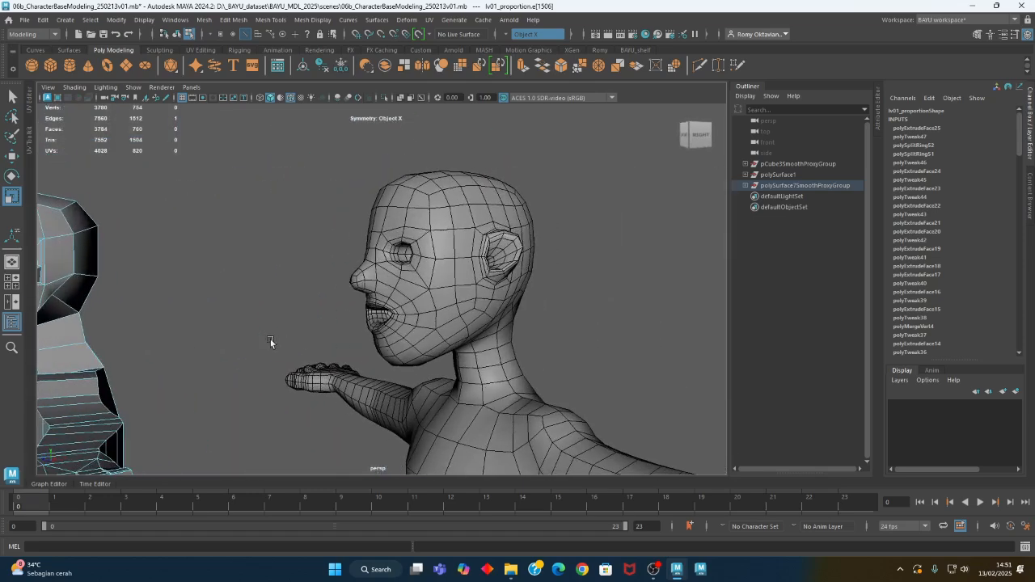
{"action": "middle_click_drag", "start_coordinate": [271, 342], "coordinate": [412, 319], "text": "alt"}
{"action": "left_click_drag", "start_coordinate": [300, 322], "coordinate": [401, 324], "text": "alt"}
{"action": "middle_click_drag", "start_coordinate": [340, 329], "coordinate": [546, 299], "text": "alt"}
{"action": "right_click_drag", "start_coordinate": [547, 299], "coordinate": [253, 314], "text": "alt"}
{"action": "left_click_drag", "start_coordinate": [254, 314], "coordinate": [234, 290], "text": "alt"}
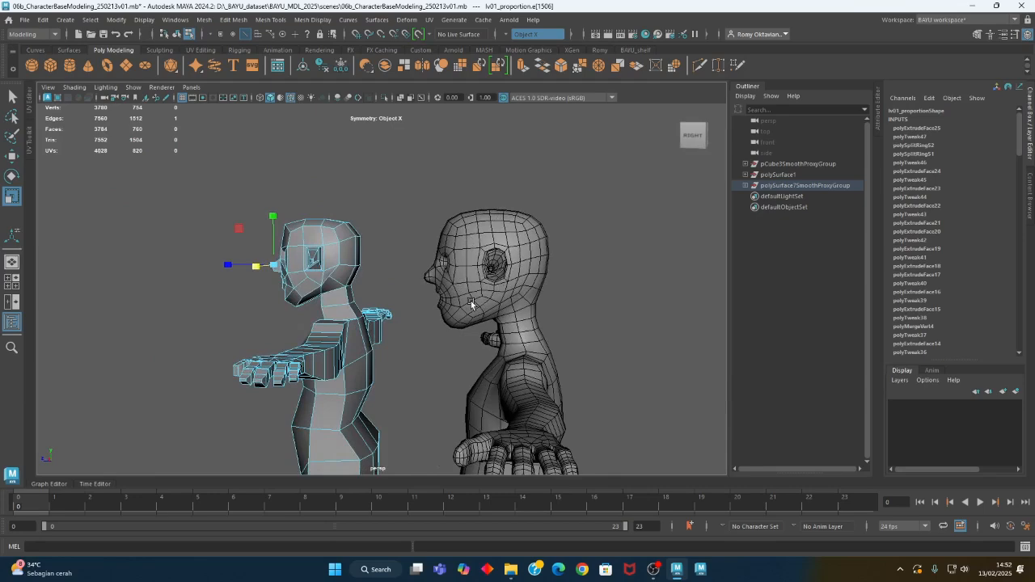
{"action": "left_click_drag", "start_coordinate": [380, 314], "coordinate": [490, 305], "text": "alt"}
{"action": "left_click_drag", "start_coordinate": [582, 311], "coordinate": [480, 296], "text": "alt"}
{"action": "key", "text": "4"}
Try to shift all vertices of the front of the head backward in the side view
{"action": "right_click_drag", "start_coordinate": [579, 168], "coordinate": [568, 144]}
{"action": "left_click_drag", "start_coordinate": [520, 191], "coordinate": [416, 218]}
{"action": "left_click_drag", "start_coordinate": [517, 275], "coordinate": [435, 370]}
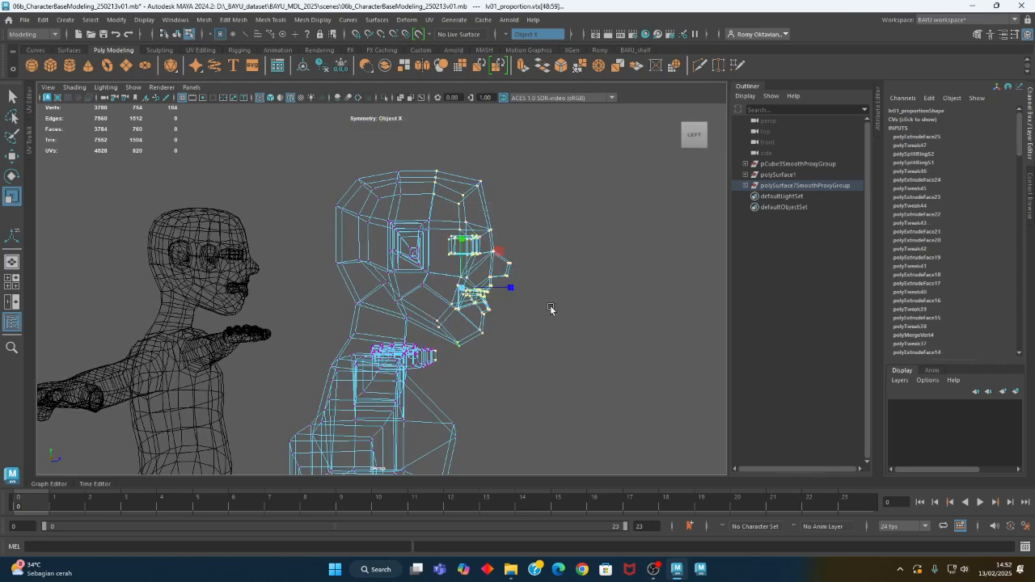
{"action": "key", "text": "w"}
{"action": "left_click_drag", "start_coordinate": [520, 288], "coordinate": [508, 292]}
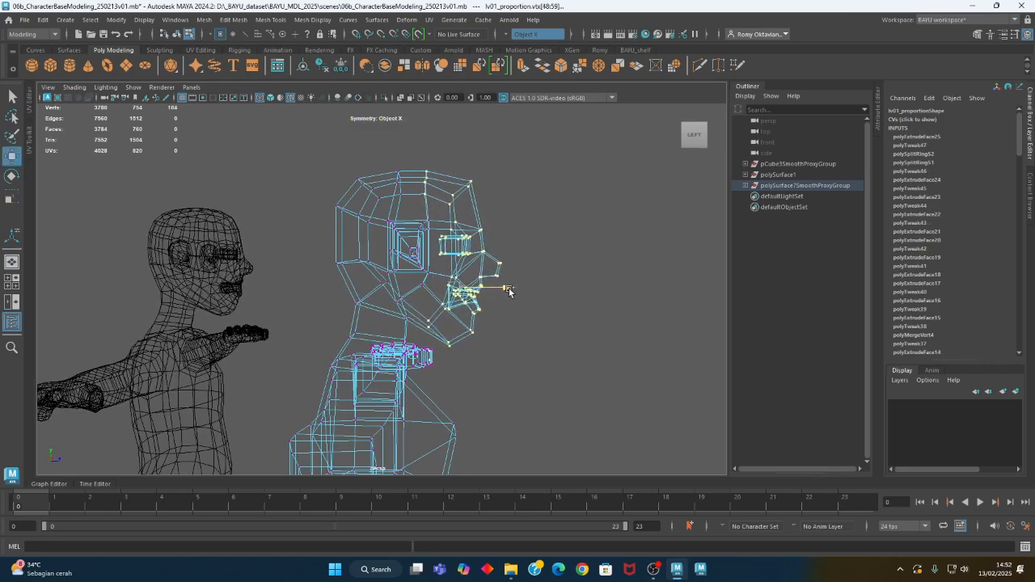
{"action": "left_click", "coordinate": [420, 172]}
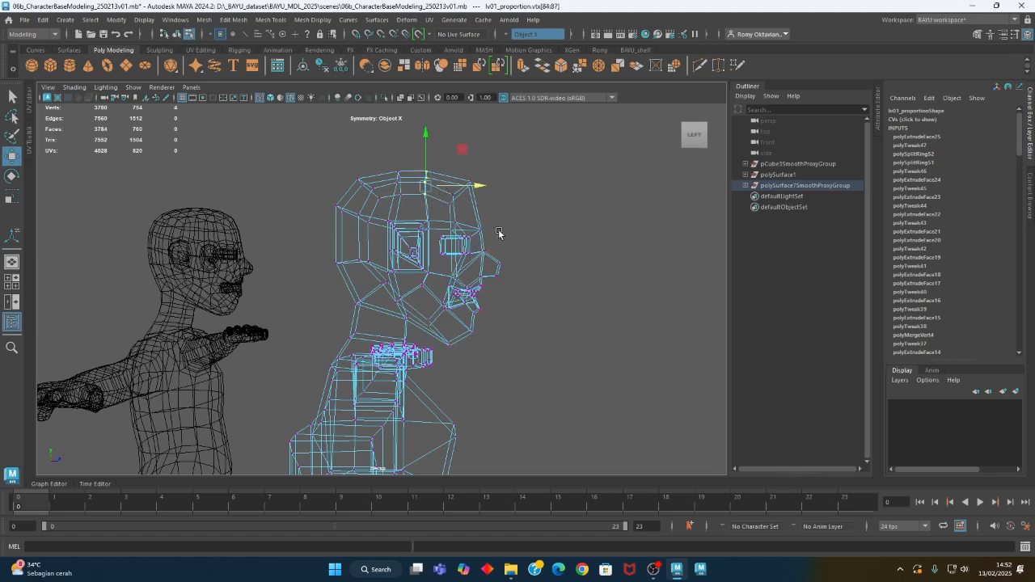
Undo the backward shift of the front head vertices and clear the selection
{"action": "right_click_drag", "start_coordinate": [553, 331], "coordinate": [424, 347], "text": "alt"}
{"action": "left_click_drag", "start_coordinate": [426, 348], "coordinate": [465, 374], "text": "alt"}
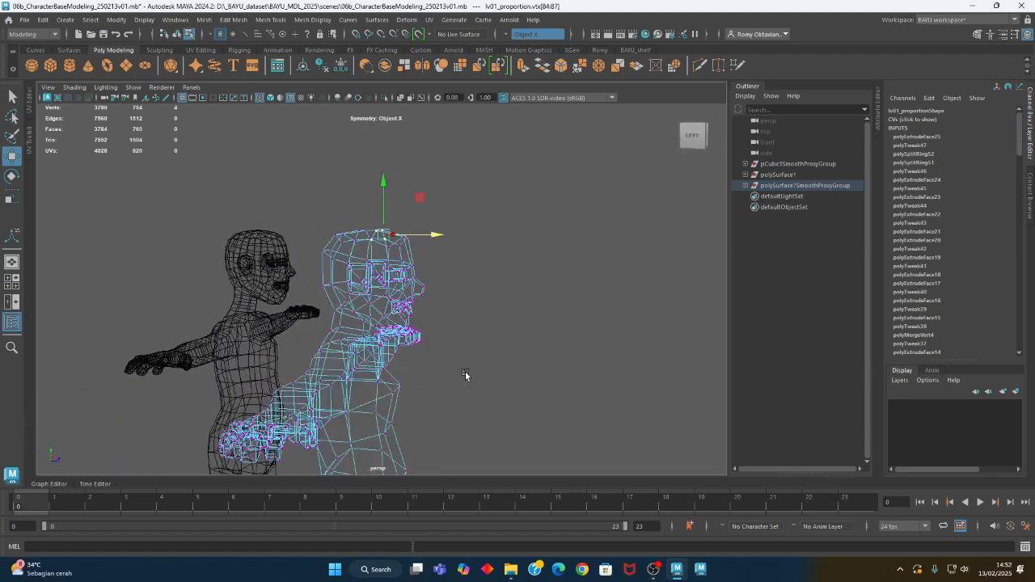
{"action": "key", "text": "ctrl+z"}
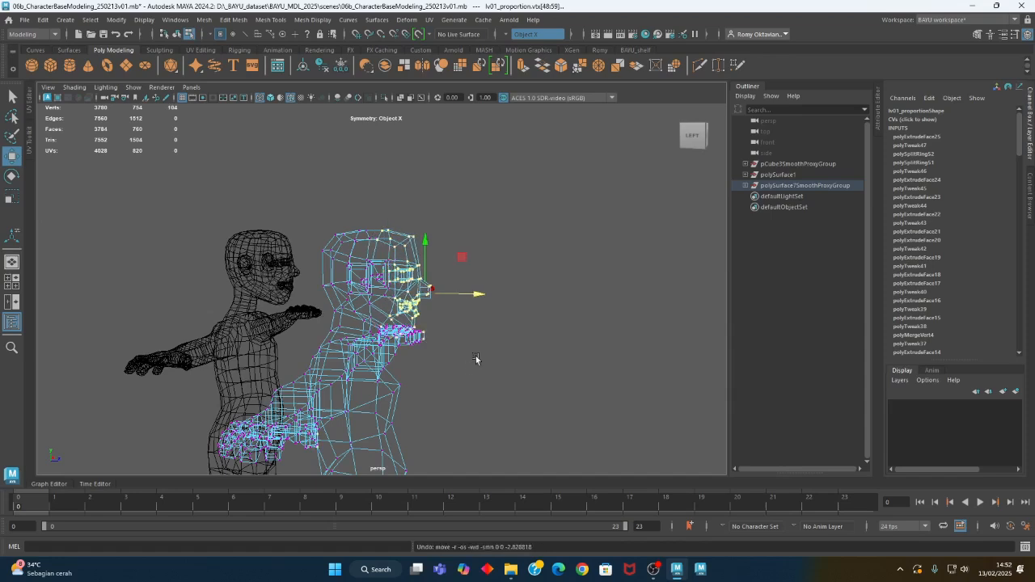
{"action": "key", "text": "ctrl+z"}
{"action": "key", "text": "ctrl+z"}
{"action": "key", "text": "ctrl+z"}
{"action": "left_click", "coordinate": [475, 358]}
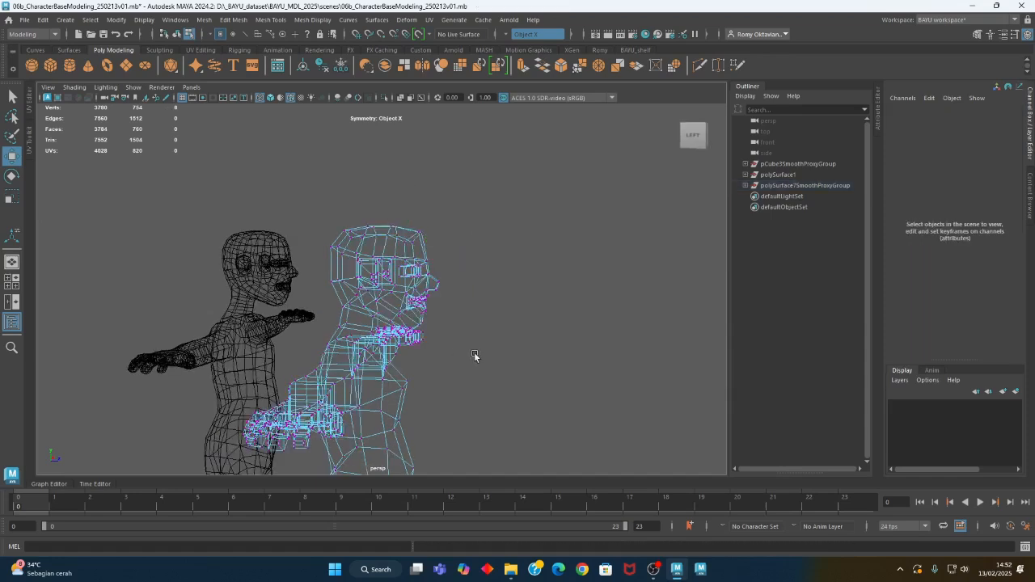
Move the upper forehead vertices slightly back, and do the same for the vertices from the eyes to the chin
{"action": "left_click_drag", "start_coordinate": [475, 355], "coordinate": [450, 292], "text": "alt"}
{"action": "right_click_drag", "start_coordinate": [450, 292], "coordinate": [508, 291], "text": "alt"}
{"action": "left_click_drag", "start_coordinate": [530, 249], "coordinate": [523, 239], "text": "alt"}
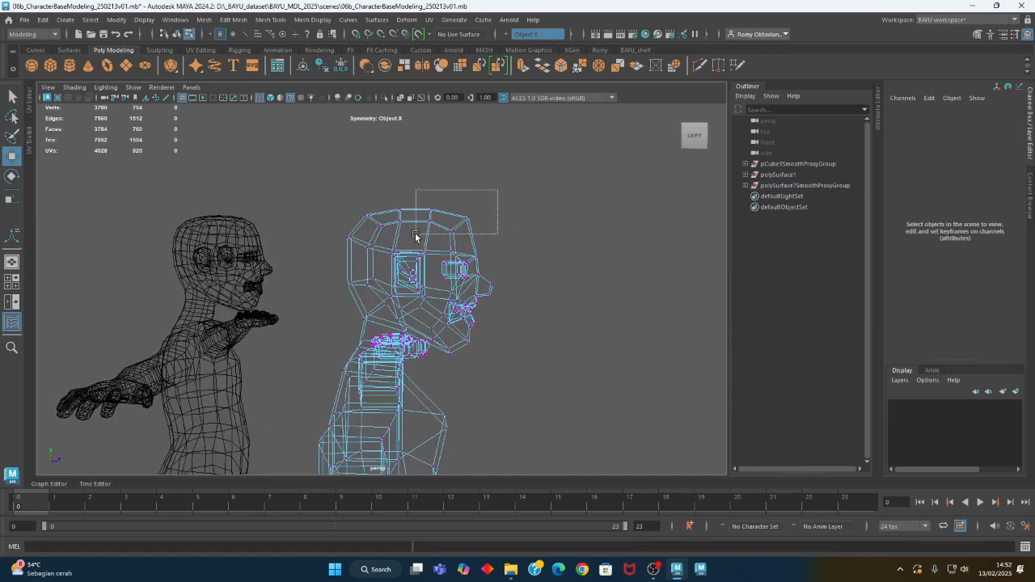
{"action": "left_click_drag", "start_coordinate": [415, 235], "coordinate": [416, 234]}
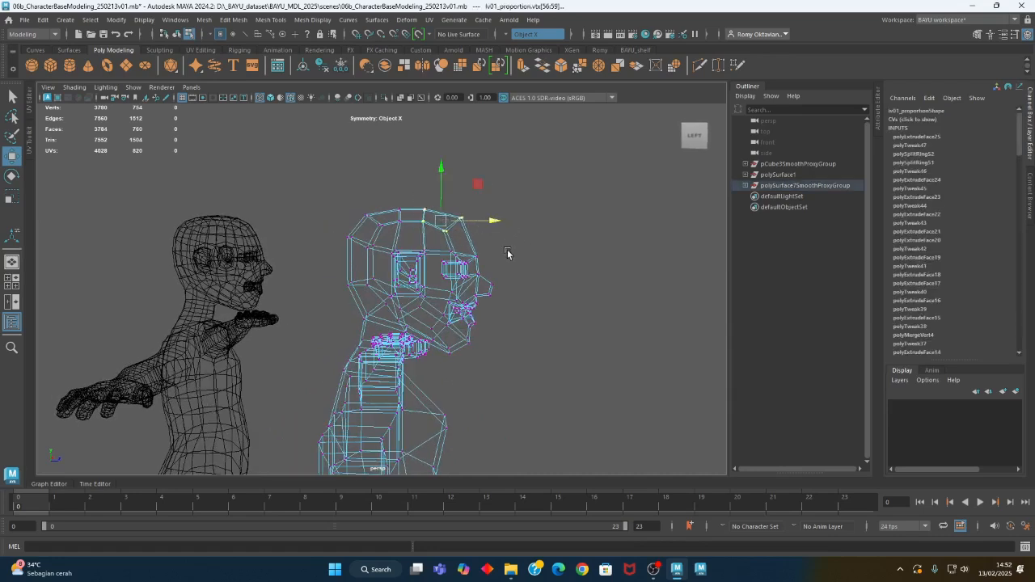
{"action": "left_click_drag", "start_coordinate": [515, 299], "coordinate": [514, 293], "text": "alt"}
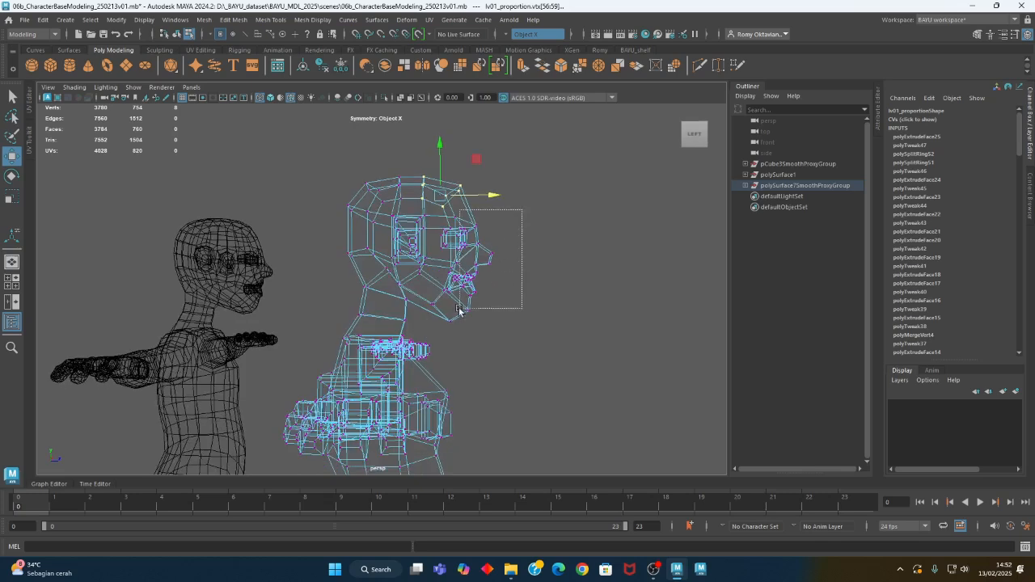
{"action": "left_click_drag", "start_coordinate": [430, 329], "coordinate": [430, 328]}
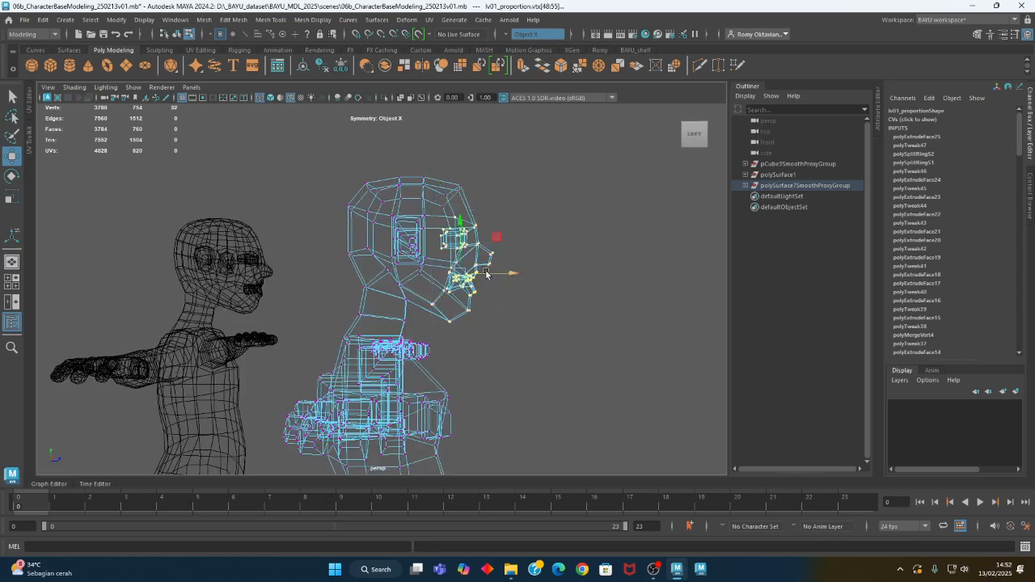
{"action": "left_click_drag", "start_coordinate": [499, 274], "coordinate": [492, 273]}
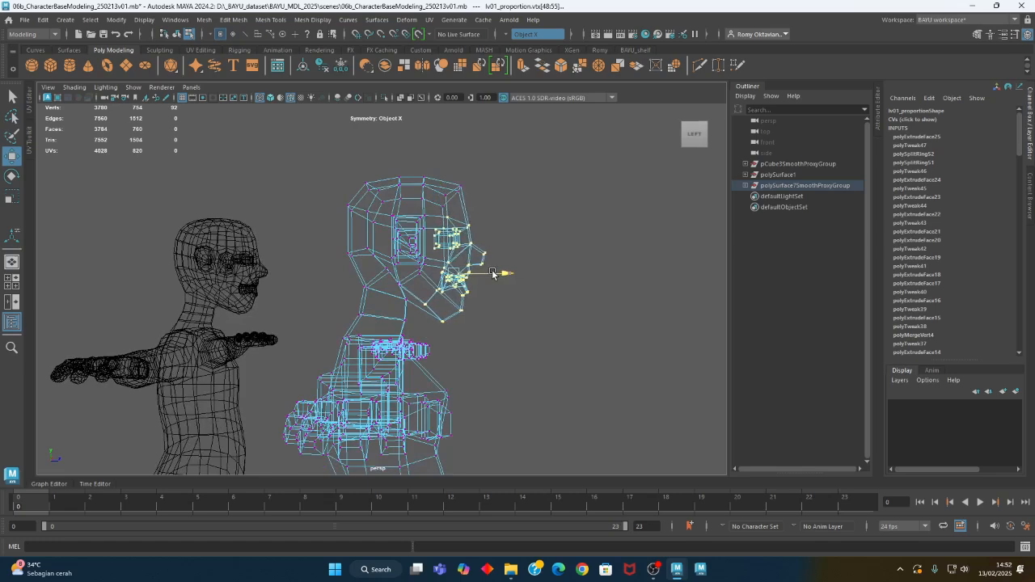
Inspect the adjusted head in shaded display beside the reference character and return to wireframe display
{"action": "mouse_move", "coordinate": [494, 317]}
{"action": "left_mouse_down", "text": "alt"}
{"action": "mouse_move", "coordinate": [326, 325]}
{"action": "mouse_move", "coordinate": [433, 314]}
{"action": "mouse_move", "coordinate": [540, 331]}
{"action": "left_mouse_up", "text": "alt"}
{"action": "key", "text": "5"}
{"action": "left_click_drag", "start_coordinate": [389, 318], "coordinate": [597, 346], "text": "alt"}
{"action": "right_click_drag", "start_coordinate": [454, 368], "coordinate": [559, 389], "text": "alt"}
{"action": "middle_click_drag", "start_coordinate": [559, 389], "coordinate": [555, 360], "text": "alt"}
{"action": "key", "text": "4"}
{"action": "mouse_move", "coordinate": [545, 351]}
{"action": "left_mouse_down", "text": "alt"}
{"action": "mouse_move", "coordinate": [518, 350]}
{"action": "mouse_move", "coordinate": [528, 351]}
{"action": "left_mouse_up", "text": "alt"}
Reposition the vertices at the chin's front, its underside and the adjoining jawline to refine the side profile
{"action": "left_click", "coordinate": [472, 346]}
{"action": "middle_click_drag", "start_coordinate": [508, 306], "coordinate": [506, 298]}
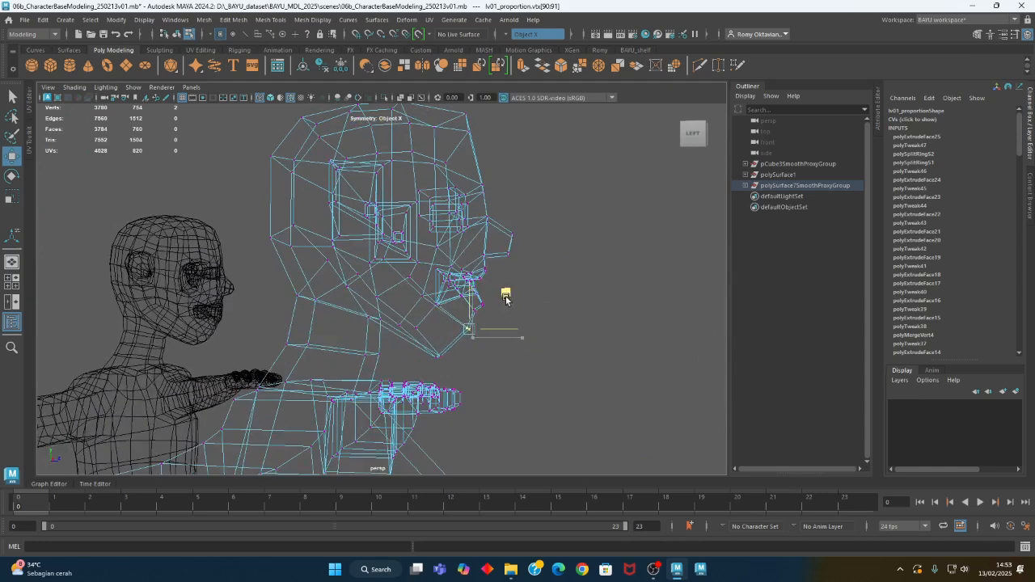
{"action": "left_click_drag", "start_coordinate": [442, 361], "coordinate": [445, 364]}
{"action": "middle_click_drag", "start_coordinate": [476, 325], "coordinate": [483, 315]}
{"action": "left_click_drag", "start_coordinate": [423, 340], "coordinate": [456, 331], "text": "alt"}
{"action": "middle_click_drag", "start_coordinate": [485, 286], "coordinate": [490, 276]}
Reposition the mirrored jaw vertices and move the vertices just below the ears sideways to refine the front outline
{"action": "left_click_drag", "start_coordinate": [490, 276], "coordinate": [390, 327], "text": "alt"}
{"action": "left_click", "coordinate": [349, 338]}
{"action": "left_click", "coordinate": [278, 309]}
{"action": "left_click_drag", "start_coordinate": [285, 312], "coordinate": [324, 355], "text": "alt"}
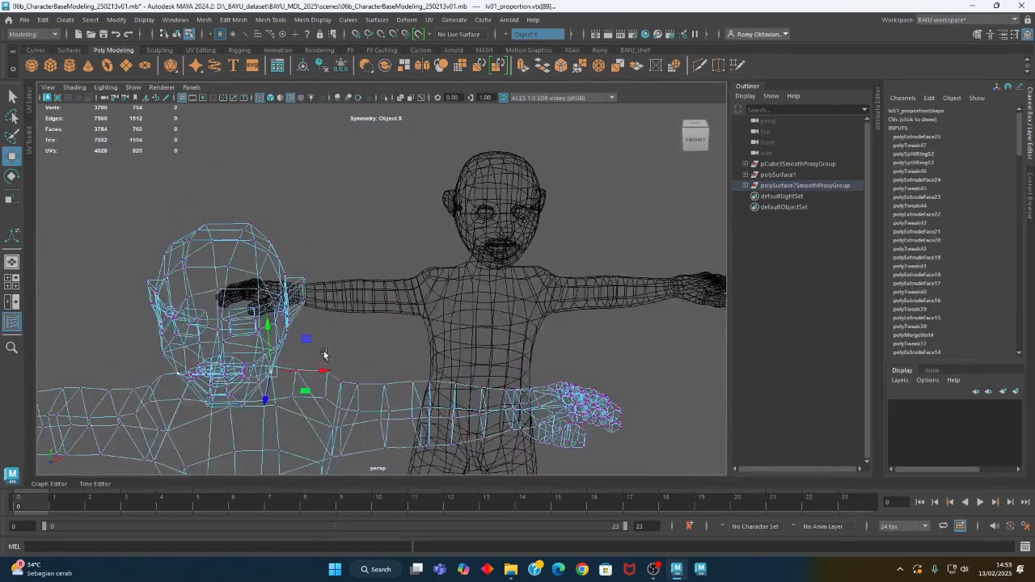
{"action": "left_click_drag", "start_coordinate": [300, 388], "coordinate": [333, 361], "text": "alt"}
{"action": "left_click", "coordinate": [292, 291]}
{"action": "left_click_drag", "start_coordinate": [330, 303], "coordinate": [335, 302], "text": "alt"}
{"action": "left_click_drag", "start_coordinate": [336, 291], "coordinate": [338, 291]}
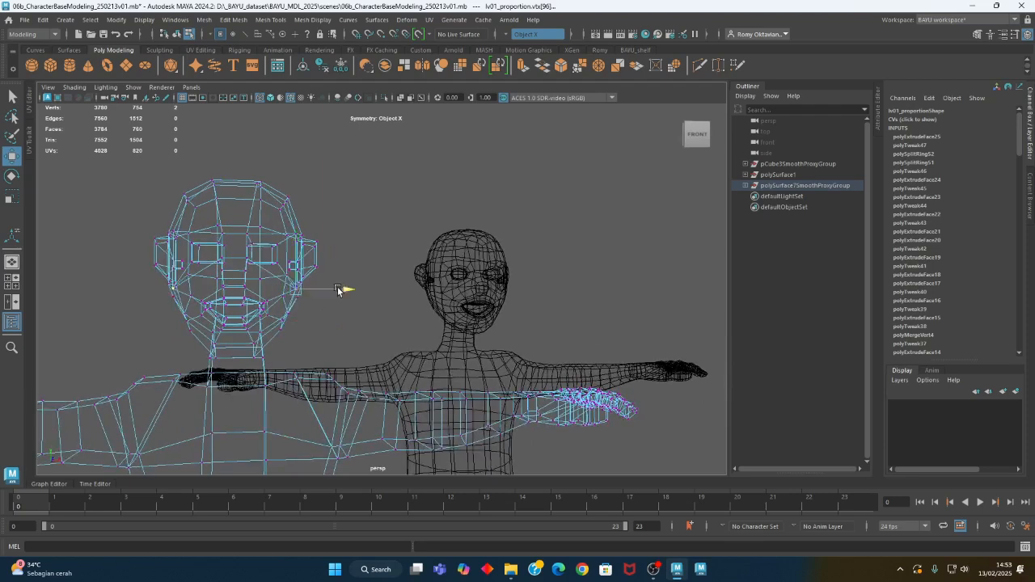
{"action": "left_click_drag", "start_coordinate": [467, 324], "coordinate": [414, 334], "text": "alt"}
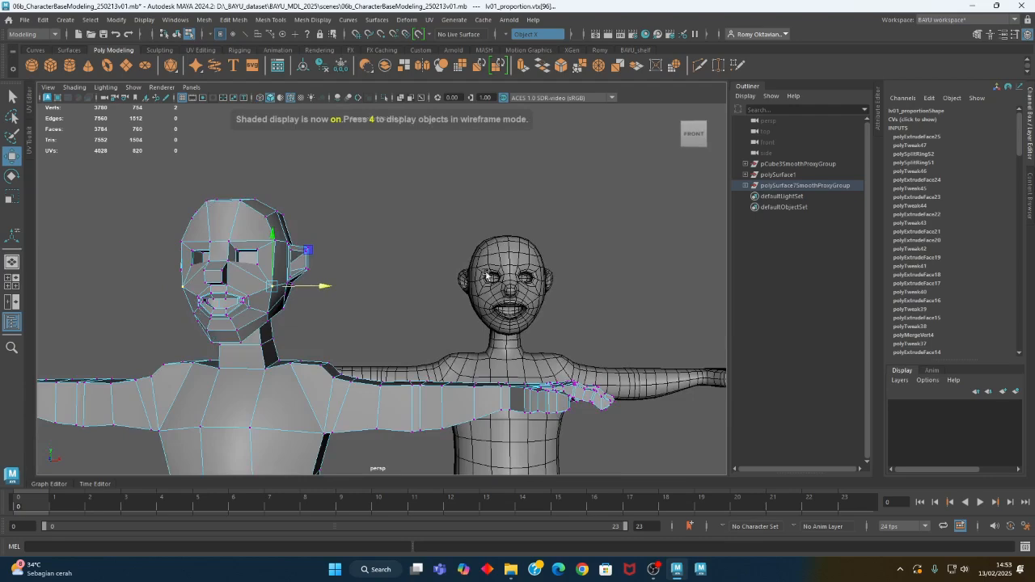
Reposition the mirrored vertices at the lower back of the skull above the neck in the side view
{"action": "middle_click_drag", "start_coordinate": [303, 308], "coordinate": [442, 331], "text": "alt"}
{"action": "mouse_move", "coordinate": [442, 331]}
{"action": "left_mouse_down", "text": "alt"}
{"action": "mouse_move", "coordinate": [331, 333]}
{"action": "mouse_move", "coordinate": [442, 328]}
{"action": "left_mouse_up", "text": "alt"}
{"action": "left_click", "coordinate": [418, 314]}
{"action": "left_click_drag", "start_coordinate": [451, 285], "coordinate": [442, 291]}
{"action": "middle_click_drag", "start_coordinate": [460, 335], "coordinate": [454, 343], "text": "alt"}
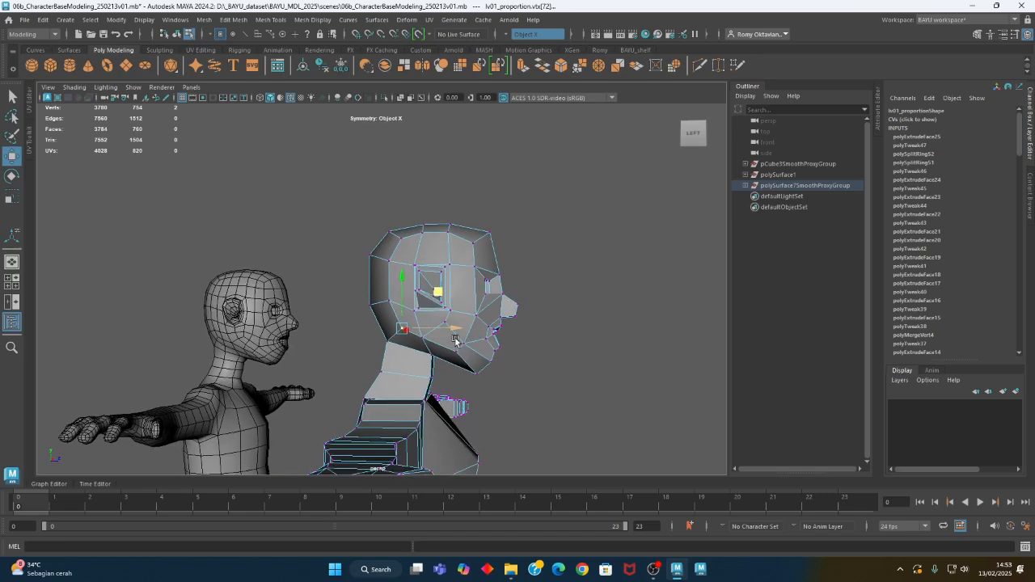
Box-select the upper and rear skull vertices, including the ears, in wireframe display and move them up
{"action": "key", "text": "4"}
{"action": "left_click_drag", "start_coordinate": [440, 342], "coordinate": [442, 346], "text": "alt"}
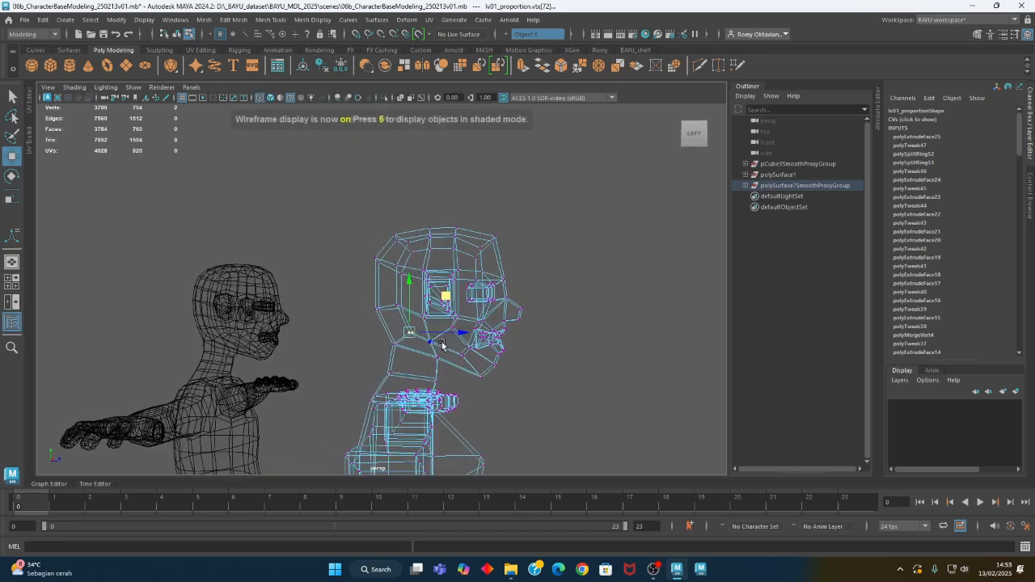
{"action": "left_click_drag", "start_coordinate": [331, 213], "coordinate": [462, 323]}
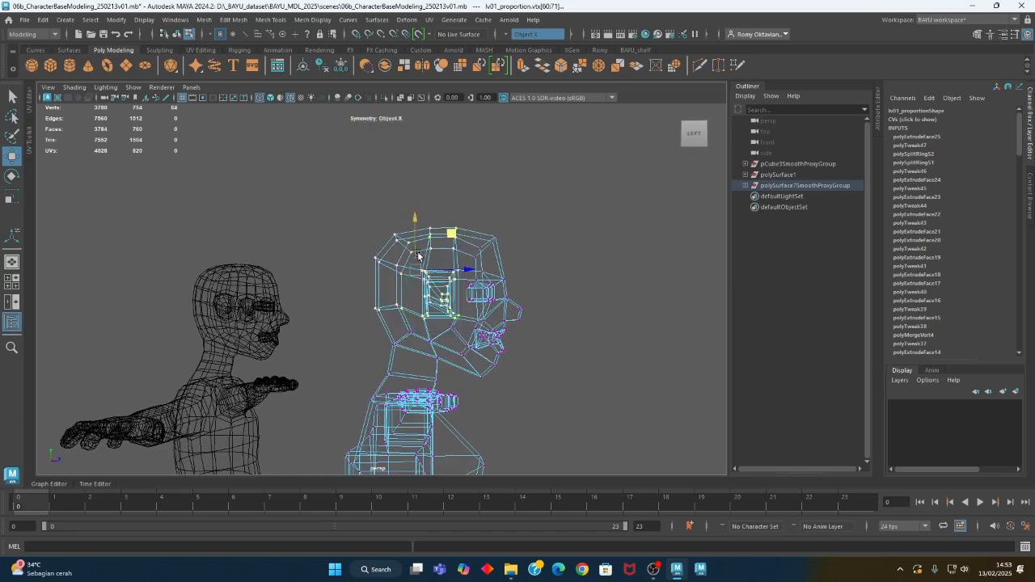
{"action": "left_click_drag", "start_coordinate": [523, 301], "coordinate": [504, 277], "text": "alt"}
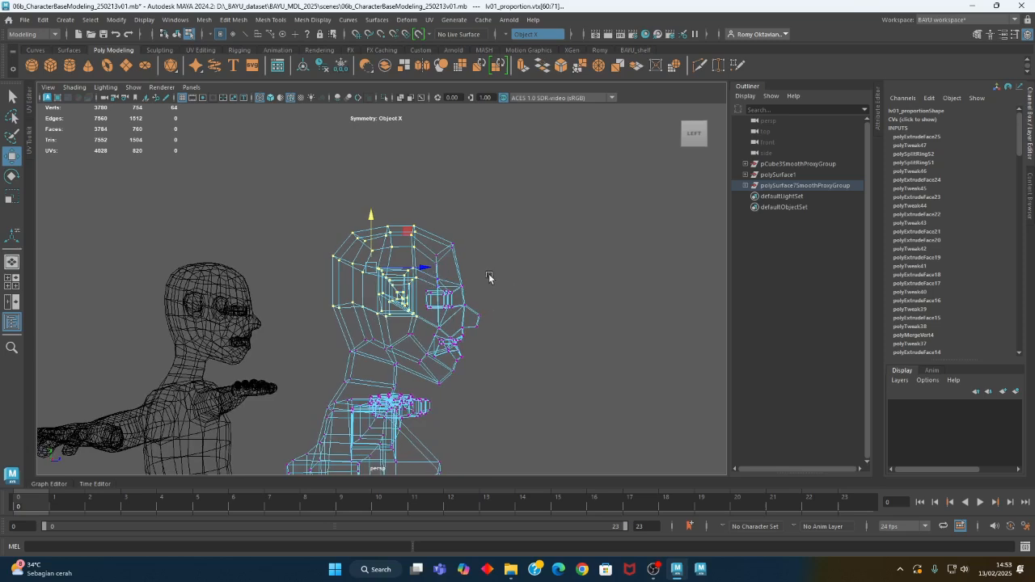
Select the upper forehead vertices and raise them slightly to follow the skull's curve
{"action": "left_click_drag", "start_coordinate": [480, 230], "coordinate": [427, 267]}
{"action": "left_click_drag", "start_coordinate": [432, 272], "coordinate": [445, 287], "text": "alt"}
{"action": "left_click_drag", "start_coordinate": [445, 233], "coordinate": [445, 230]}
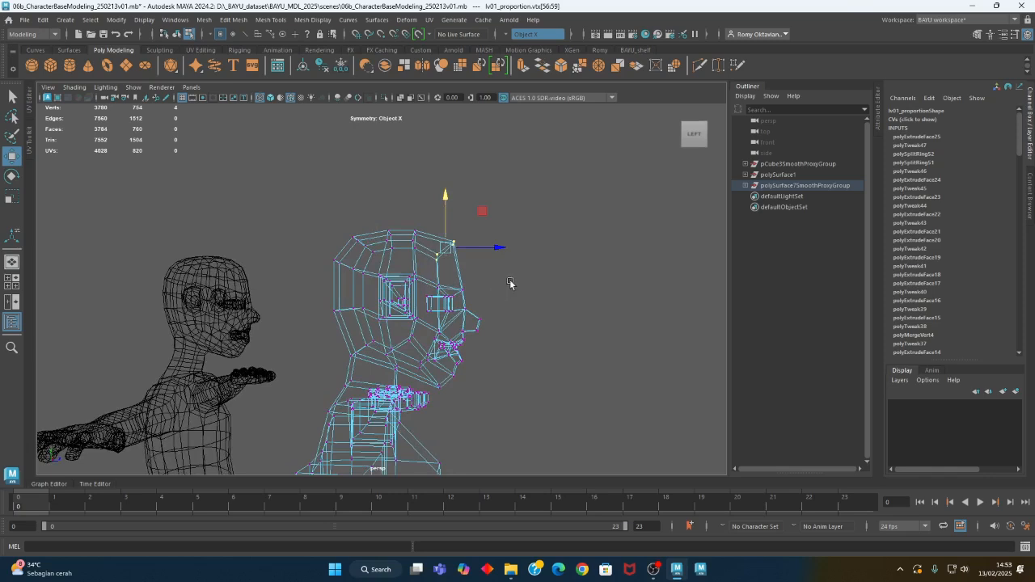
{"action": "left_click_drag", "start_coordinate": [506, 316], "coordinate": [489, 332], "text": "alt"}
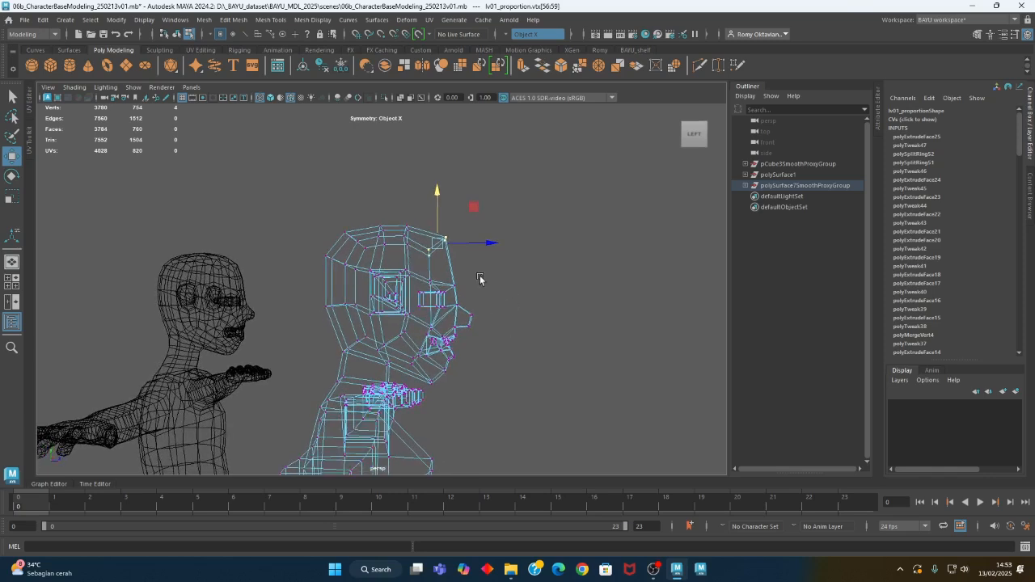
Select the eye and brow vertices in the wireframe side view and raise them slightly
{"action": "left_click_drag", "start_coordinate": [476, 270], "coordinate": [411, 321]}
{"action": "left_click_drag", "start_coordinate": [439, 275], "coordinate": [439, 267]}
{"action": "scroll", "coordinate": [489, 362], "scroll_direction": "up", "scroll_amount": 4}
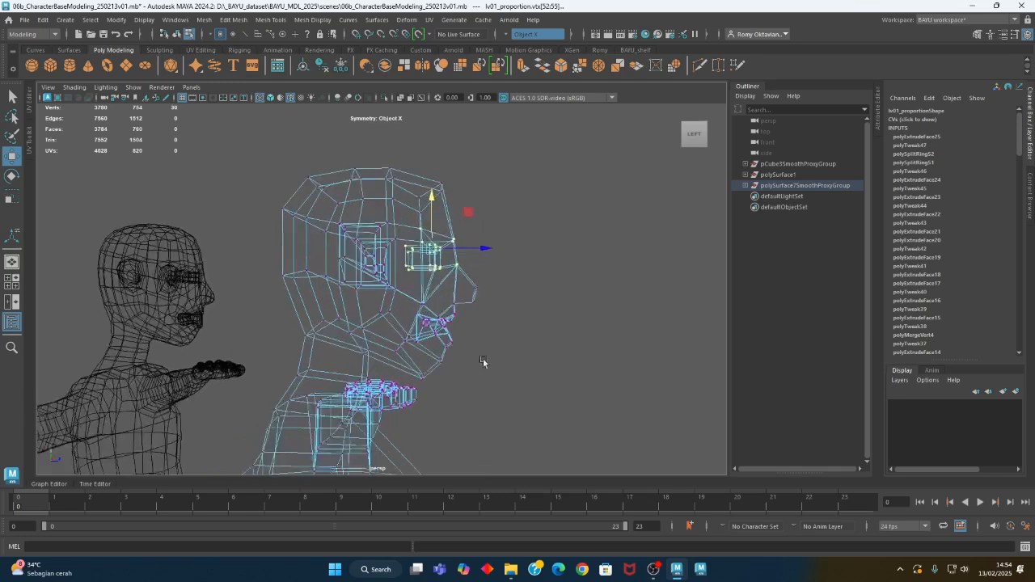
{"action": "left_click_drag", "start_coordinate": [477, 377], "coordinate": [478, 377], "text": "alt"}
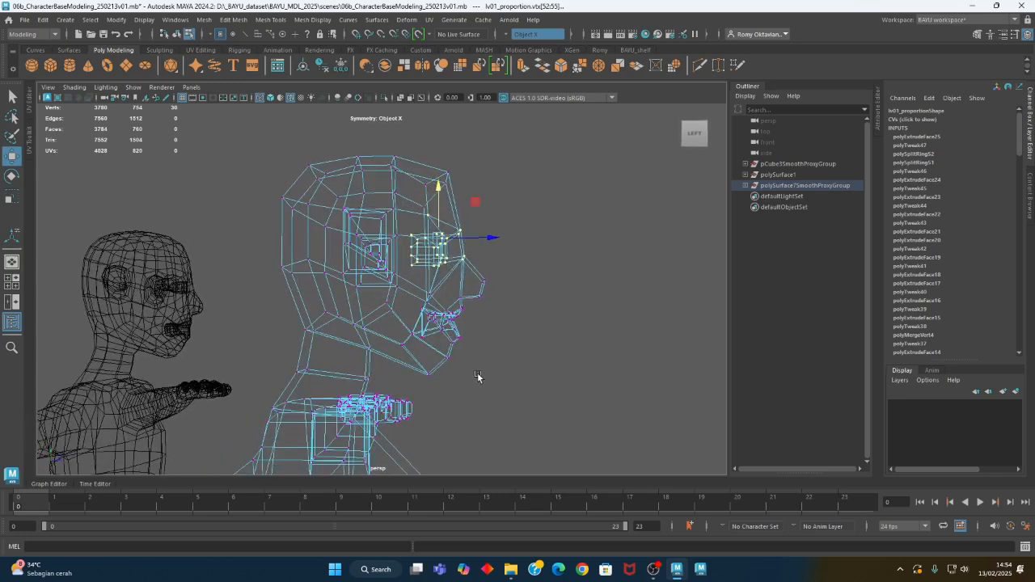
Move the nose and mouth vertices up, with the nose-tip vertices raised a bit further on their own
{"action": "left_click_drag", "start_coordinate": [497, 286], "coordinate": [409, 350]}
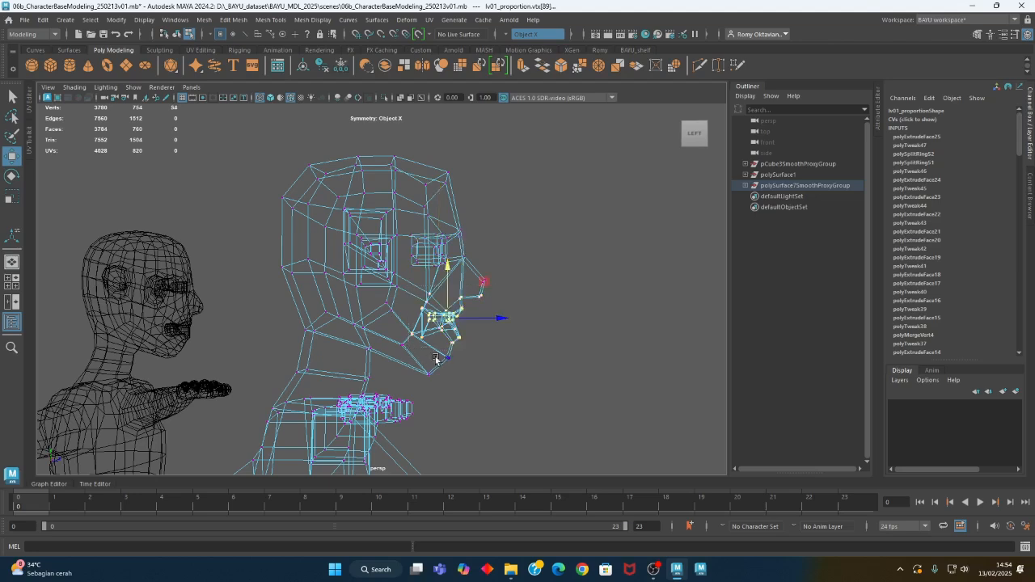
{"action": "left_click_drag", "start_coordinate": [455, 306], "coordinate": [450, 298]}
{"action": "middle_click_drag", "start_coordinate": [531, 280], "coordinate": [497, 288], "text": "alt"}
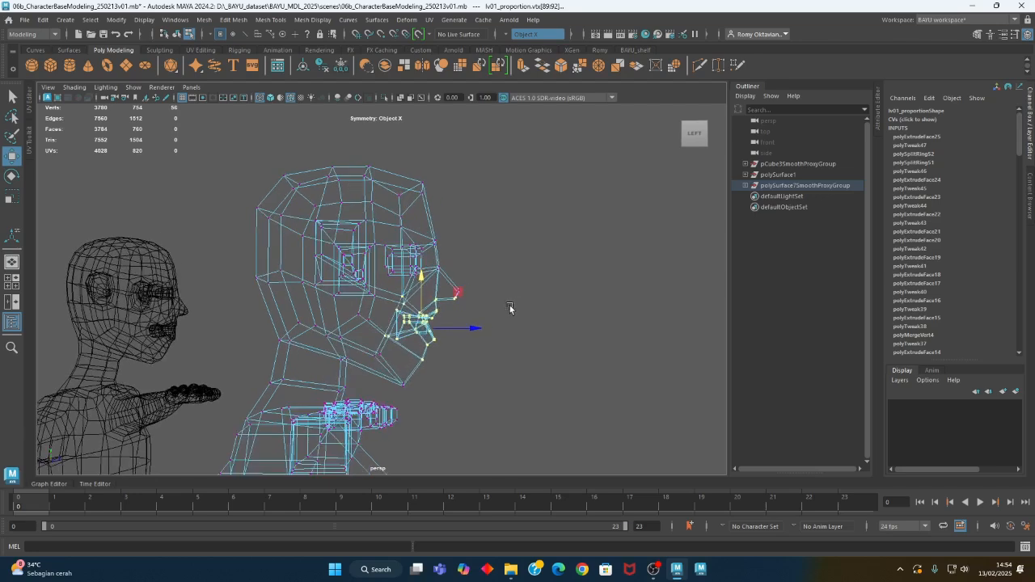
{"action": "left_click", "coordinate": [509, 305]}
{"action": "left_click_drag", "start_coordinate": [485, 269], "coordinate": [460, 269]}
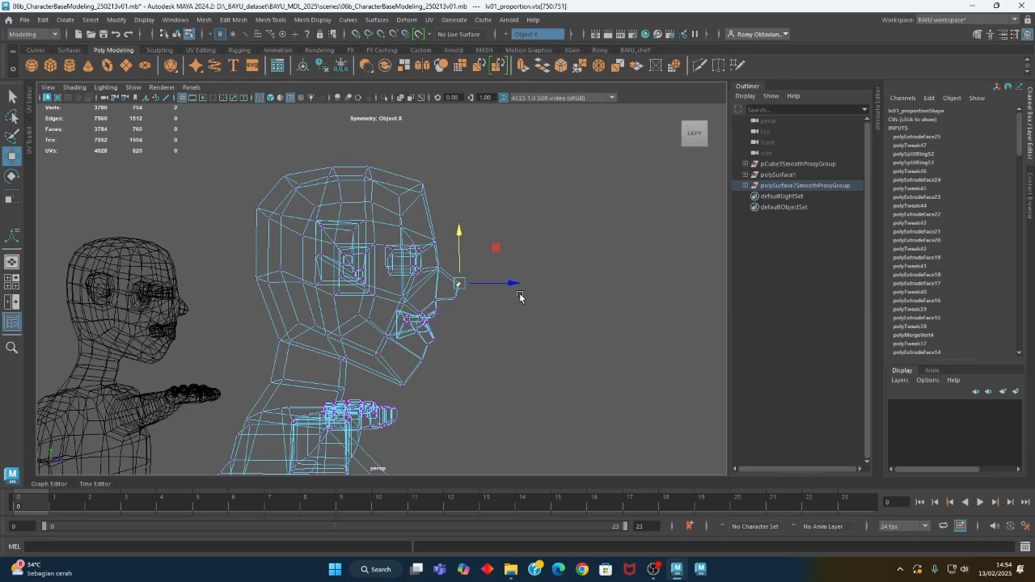
Compare the low-poly head's profile with the smoothed figure in shaded display from both sides
{"action": "key", "text": "5"}
{"action": "mouse_move", "coordinate": [520, 297]}
{"action": "left_mouse_down", "text": "alt"}
{"action": "mouse_move", "coordinate": [351, 360]}
{"action": "mouse_move", "coordinate": [612, 363]}
{"action": "mouse_move", "coordinate": [541, 362]}
{"action": "left_mouse_up", "text": "alt"}
{"action": "middle_click_drag", "start_coordinate": [541, 363], "coordinate": [513, 375], "text": "alt"}
{"action": "scroll", "coordinate": [493, 389], "scroll_direction": "up", "scroll_amount": 2}
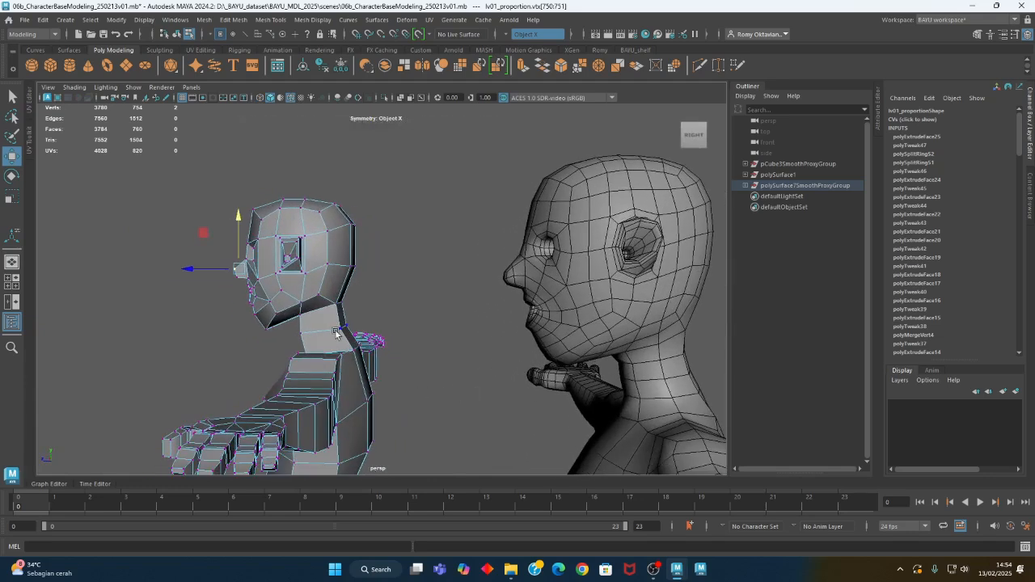
{"action": "middle_click_drag", "start_coordinate": [336, 333], "coordinate": [439, 335], "text": "alt"}
{"action": "right_click_drag", "start_coordinate": [439, 335], "coordinate": [554, 347], "text": "alt"}
{"action": "left_click_drag", "start_coordinate": [292, 342], "coordinate": [359, 340], "text": "alt"}
{"action": "right_click_drag", "start_coordinate": [261, 360], "coordinate": [368, 342], "text": "alt"}
{"action": "middle_click_drag", "start_coordinate": [329, 368], "coordinate": [366, 322], "text": "alt"}
Select the vertices under the chin in the wireframe side view and move them up and back
{"action": "key", "text": "4"}
{"action": "left_click", "coordinate": [278, 311]}
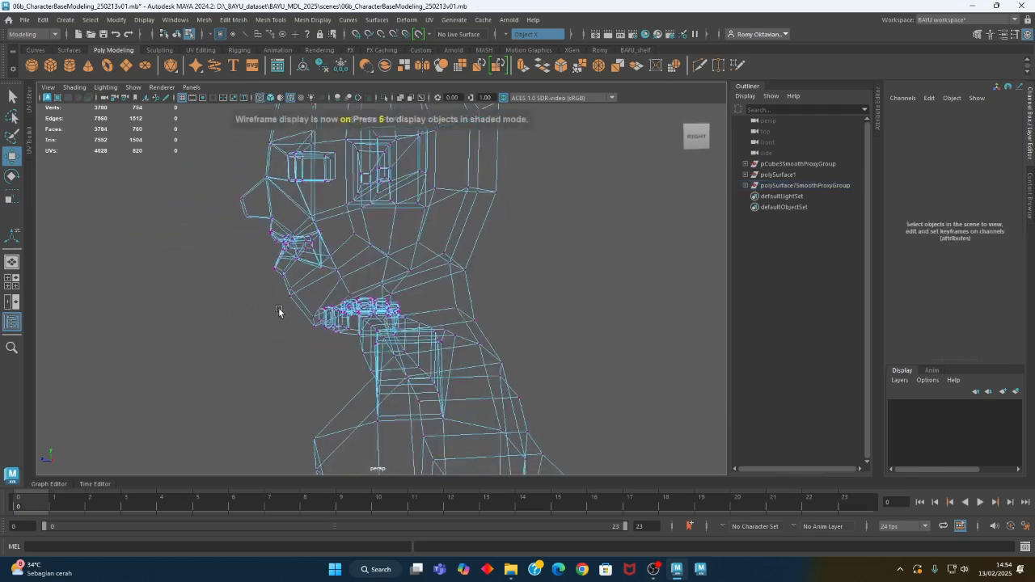
{"action": "middle_click_drag", "start_coordinate": [278, 263], "coordinate": [281, 315], "text": "alt"}
{"action": "left_click_drag", "start_coordinate": [351, 361], "coordinate": [319, 324], "text": "alt"}
{"action": "middle_click_drag", "start_coordinate": [319, 324], "coordinate": [319, 339], "text": "alt"}
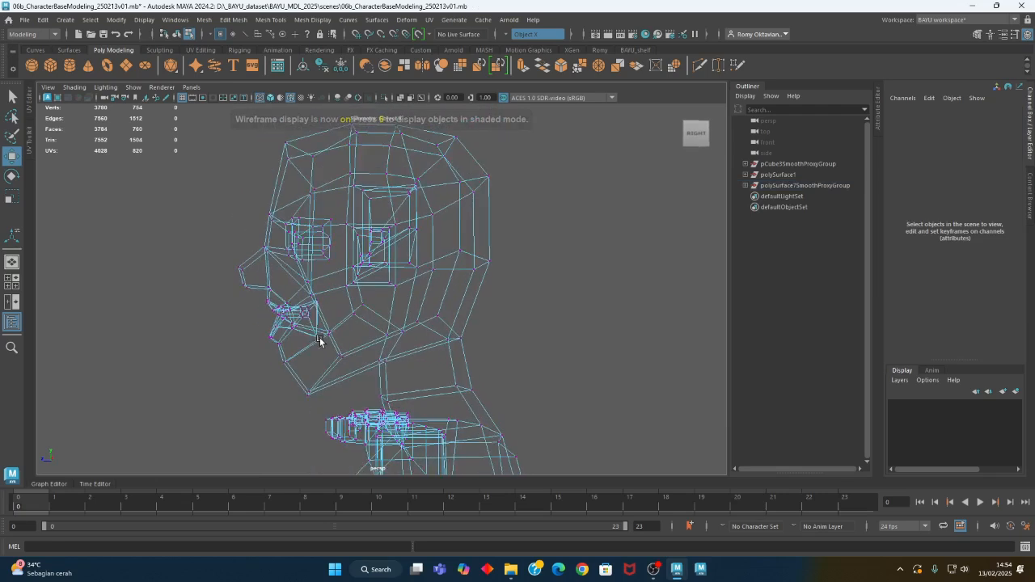
{"action": "left_click_drag", "start_coordinate": [290, 376], "coordinate": [327, 407]}
{"action": "left_click_drag", "start_coordinate": [274, 358], "coordinate": [281, 345]}
Reposition the lower-jaw vertices behind the chin and the front chin vertices to refine the jaw's side profile
{"action": "left_click_drag", "start_coordinate": [353, 349], "coordinate": [328, 368]}
{"action": "left_click_drag", "start_coordinate": [307, 319], "coordinate": [319, 316]}
{"action": "left_click_drag", "start_coordinate": [262, 367], "coordinate": [284, 369], "text": "alt"}
{"action": "right_click_drag", "start_coordinate": [240, 372], "coordinate": [354, 382], "text": "alt"}
{"action": "left_click_drag", "start_coordinate": [243, 343], "coordinate": [280, 366]}
{"action": "left_click_drag", "start_coordinate": [235, 312], "coordinate": [261, 345]}
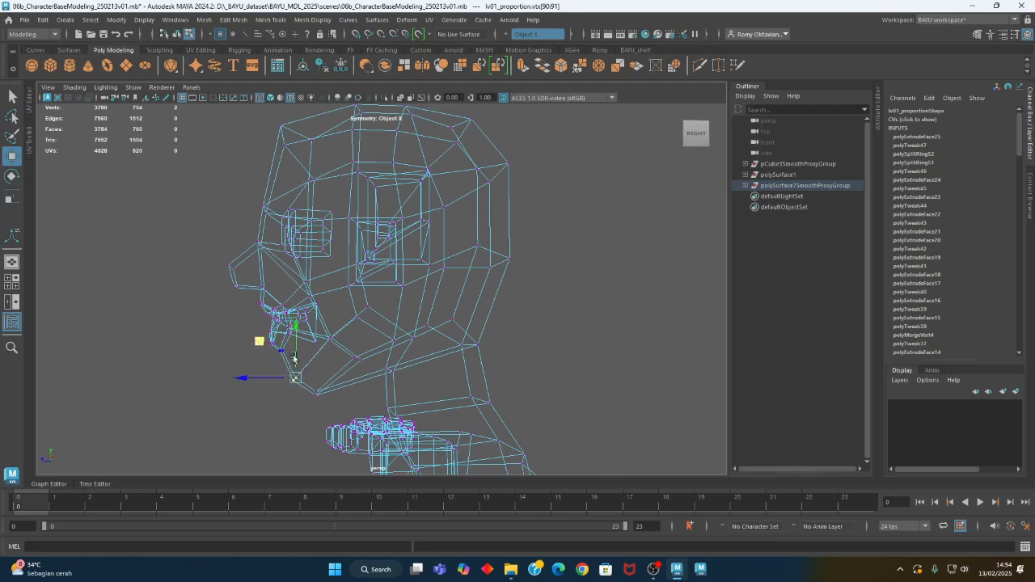
{"action": "left_click", "coordinate": [349, 355]}
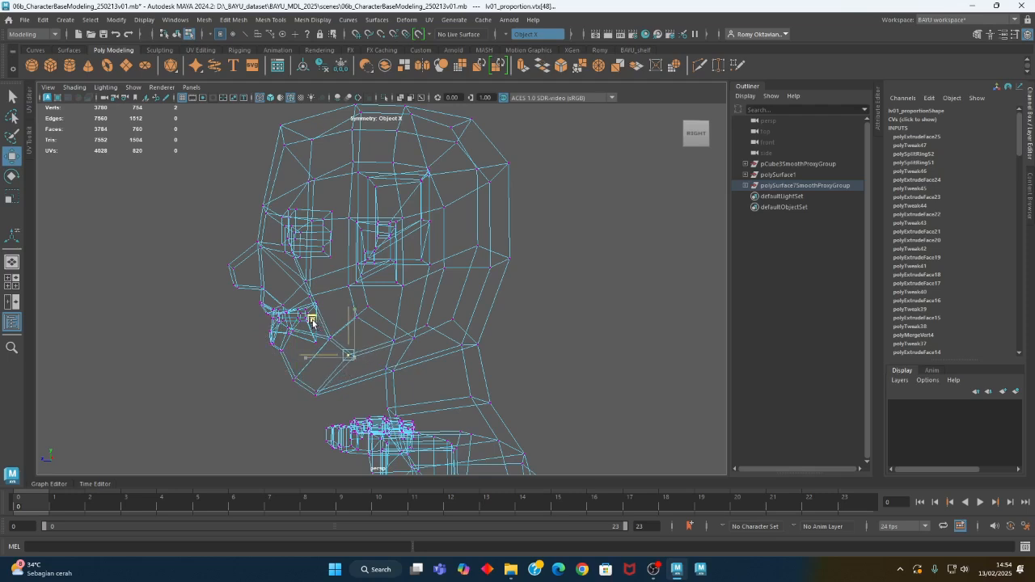
{"action": "right_click_drag", "start_coordinate": [316, 321], "coordinate": [259, 331], "text": "alt"}
{"action": "left_click_drag", "start_coordinate": [431, 367], "coordinate": [464, 361], "text": "alt"}
{"action": "scroll", "coordinate": [479, 357], "scroll_direction": "down", "scroll_amount": 5}
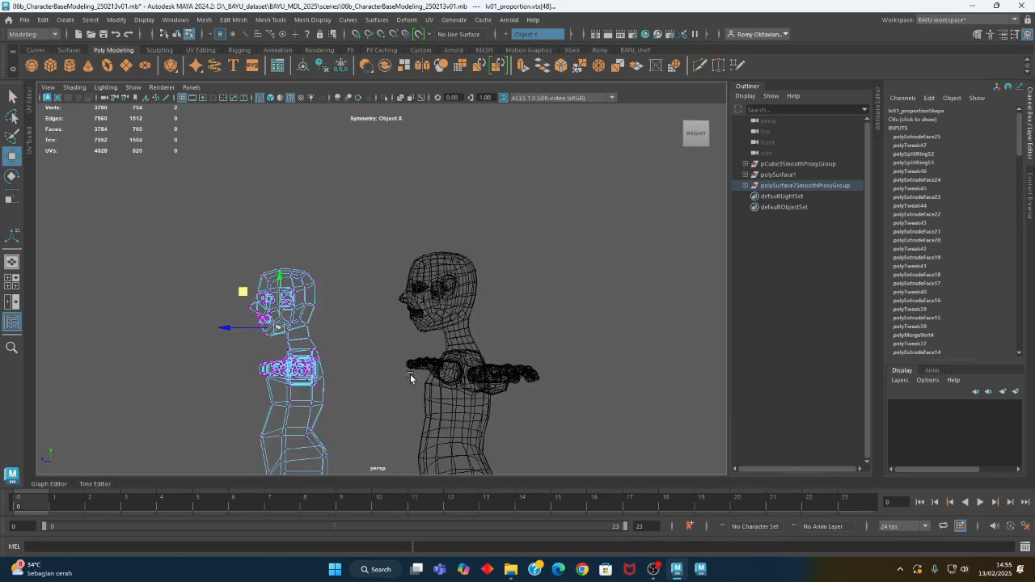
Move the mirrored cheek vertices beside the mouth slightly inward in the shaded front view
{"action": "mouse_move", "coordinate": [410, 373]}
{"action": "left_mouse_down", "text": "alt"}
{"action": "mouse_move", "coordinate": [347, 400]}
{"action": "mouse_move", "coordinate": [511, 418]}
{"action": "mouse_move", "coordinate": [481, 417]}
{"action": "mouse_move", "coordinate": [509, 374]}
{"action": "mouse_move", "coordinate": [571, 383]}
{"action": "left_mouse_up", "text": "alt"}
{"action": "key", "text": "5"}
{"action": "middle_click_drag", "start_coordinate": [432, 401], "coordinate": [546, 377], "text": "alt"}
{"action": "right_click_drag", "start_coordinate": [267, 343], "coordinate": [300, 336], "text": "alt"}
{"action": "middle_click_drag", "start_coordinate": [299, 335], "coordinate": [371, 361], "text": "alt"}
{"action": "left_click", "coordinate": [383, 315]}
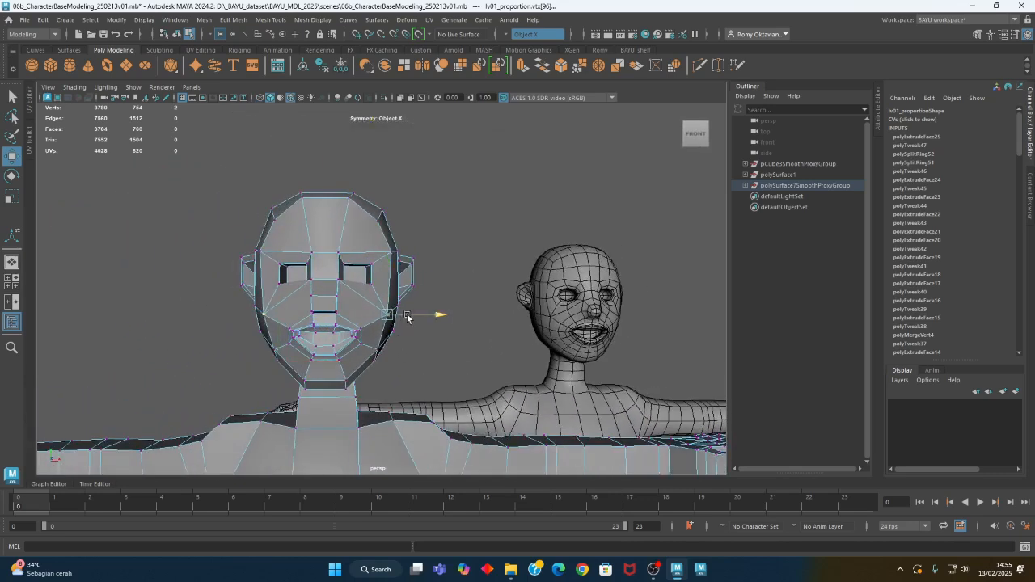
{"action": "left_click_drag", "start_coordinate": [400, 316], "coordinate": [400, 316]}
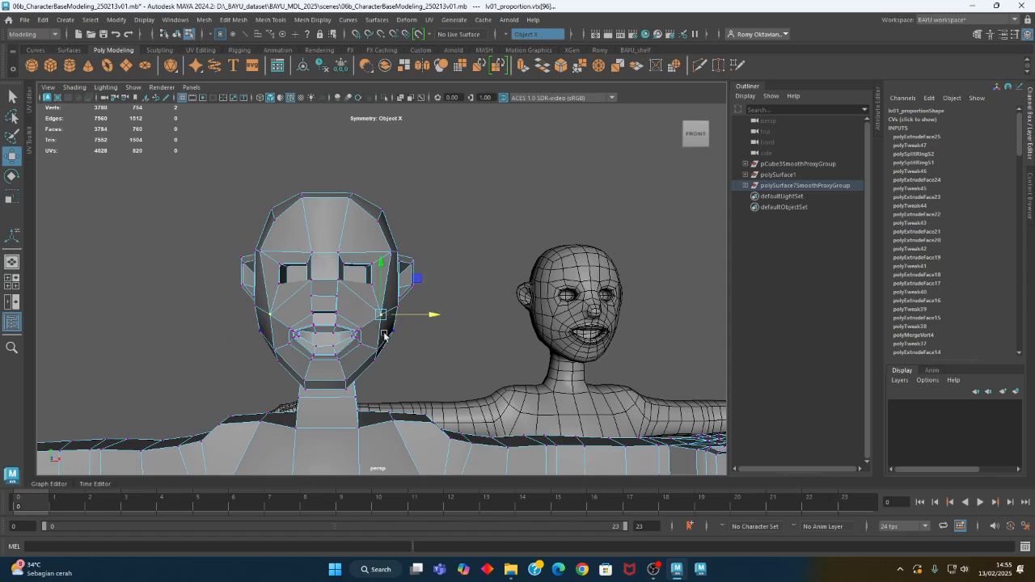
Adjust the mirrored lower-jaw vertices between the mouth corners and the neck
{"action": "left_click_drag", "start_coordinate": [389, 370], "coordinate": [381, 394], "text": "alt"}
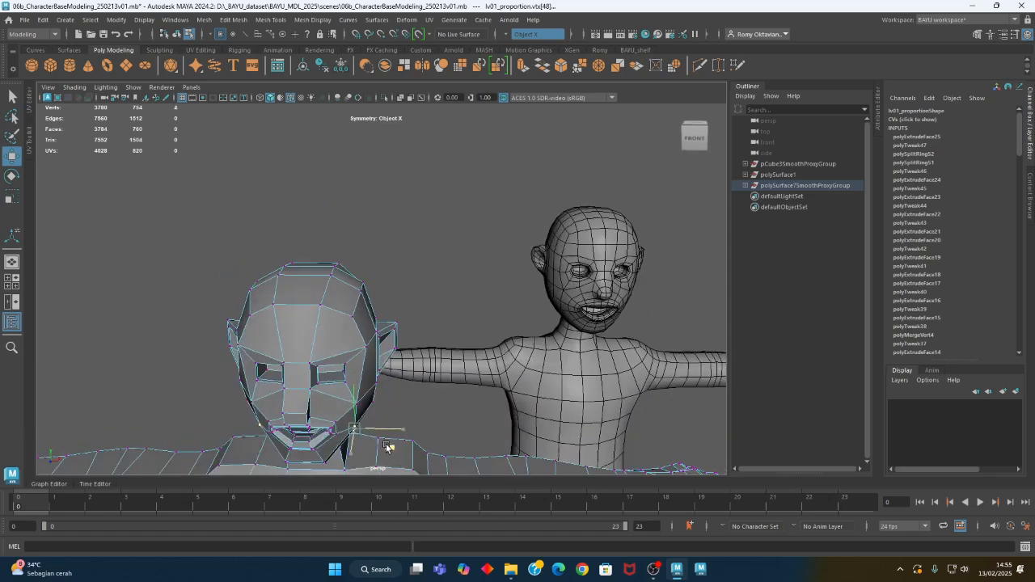
{"action": "left_click_drag", "start_coordinate": [384, 445], "coordinate": [375, 371], "text": "alt"}
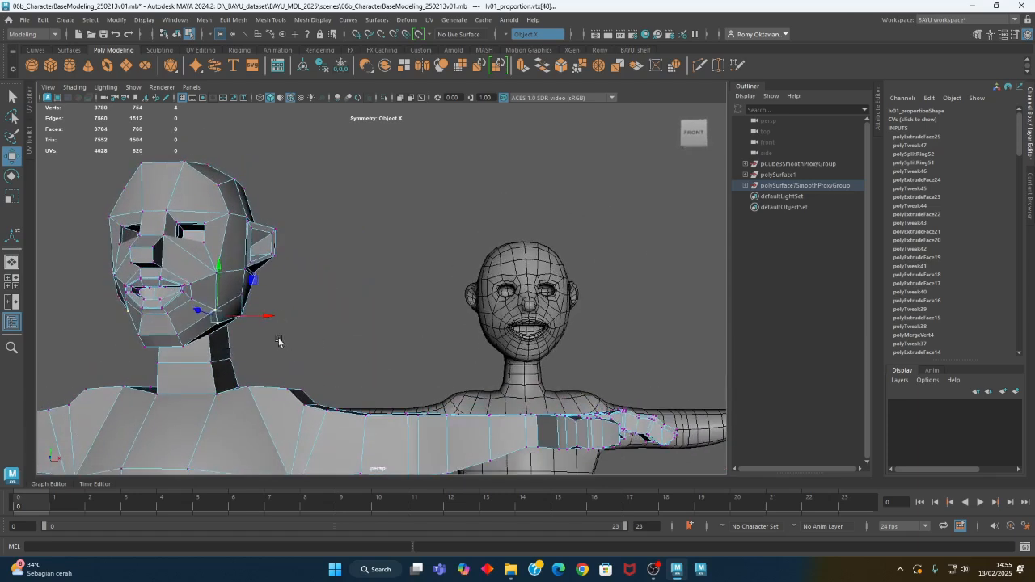
{"action": "left_click", "coordinate": [242, 295]}
{"action": "left_click_drag", "start_coordinate": [240, 318], "coordinate": [230, 354], "text": "alt"}
Select the jaw-corner vertices below the ears and reposition them in the wireframe side view
{"action": "right_click_drag", "start_coordinate": [156, 337], "coordinate": [410, 330], "text": "alt"}
{"action": "mouse_move", "coordinate": [250, 347]}
{"action": "middle_mouse_down", "text": "alt"}
{"action": "mouse_move", "coordinate": [431, 350]}
{"action": "mouse_move", "coordinate": [491, 329]}
{"action": "middle_mouse_up", "text": "alt"}
{"action": "key", "text": "4"}
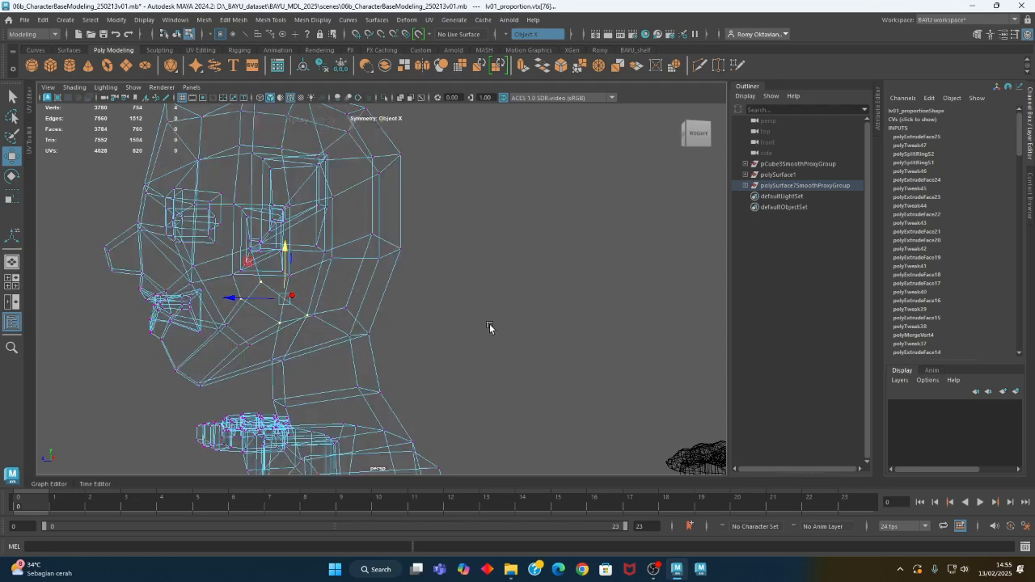
{"action": "left_click_drag", "start_coordinate": [356, 353], "coordinate": [343, 362], "text": "alt"}
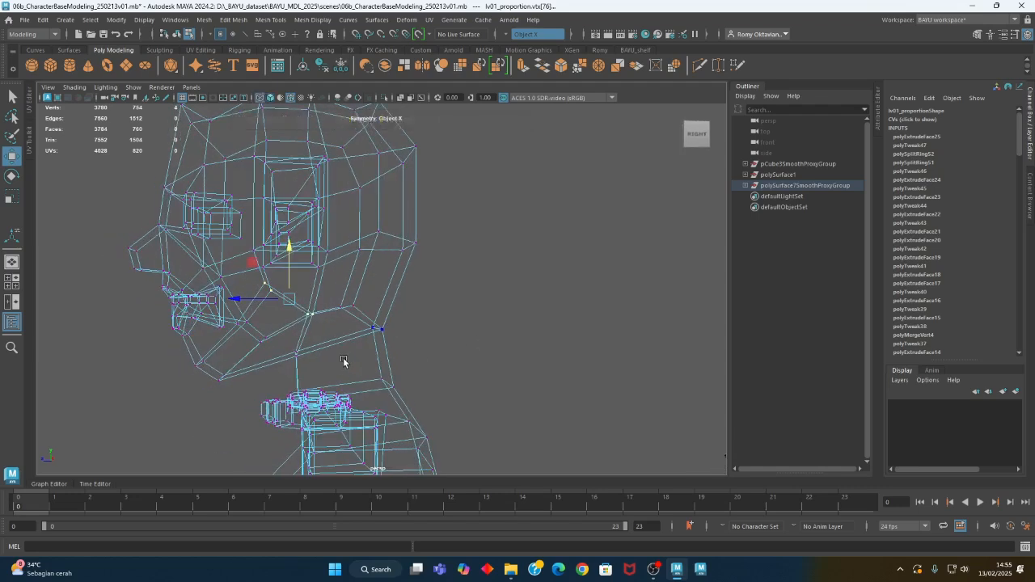
{"action": "left_click_drag", "start_coordinate": [343, 361], "coordinate": [381, 316], "text": "alt"}
{"action": "left_click_drag", "start_coordinate": [307, 287], "coordinate": [350, 319]}
{"action": "left_click_drag", "start_coordinate": [358, 246], "coordinate": [385, 310], "text": "shift"}
{"action": "mouse_move", "coordinate": [328, 258]}
{"action": "middle_mouse_down"}
{"action": "mouse_move", "coordinate": [323, 248]}
{"action": "mouse_move", "coordinate": [331, 267]}
{"action": "middle_mouse_up"}
Reposition the two vertices at the bottom of the chin in the side view
{"action": "left_click_drag", "start_coordinate": [266, 327], "coordinate": [283, 341]}
{"action": "middle_click_drag", "start_coordinate": [267, 329], "coordinate": [259, 323]}
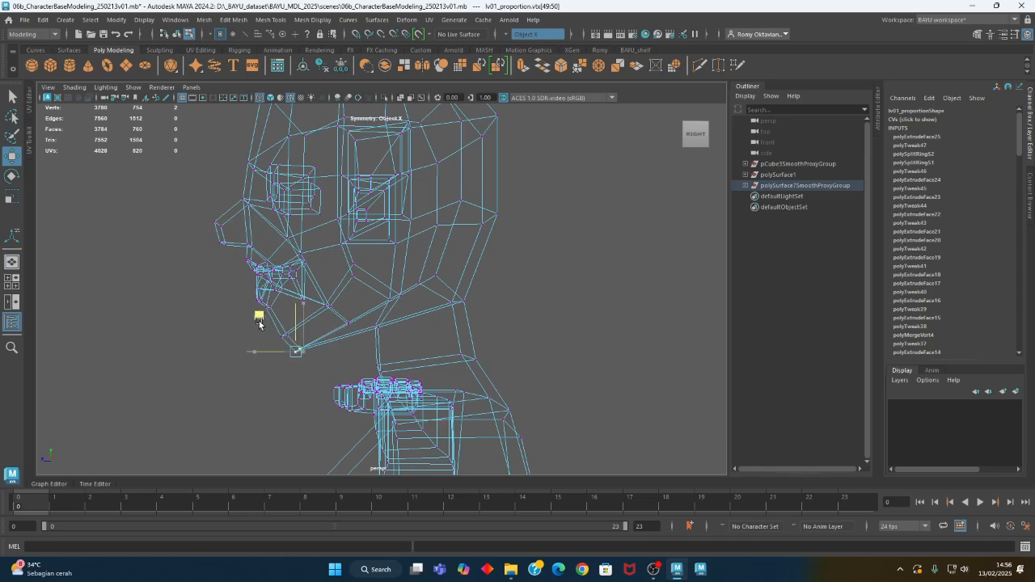
{"action": "scroll", "coordinate": [271, 328], "scroll_direction": "down", "scroll_amount": 5}
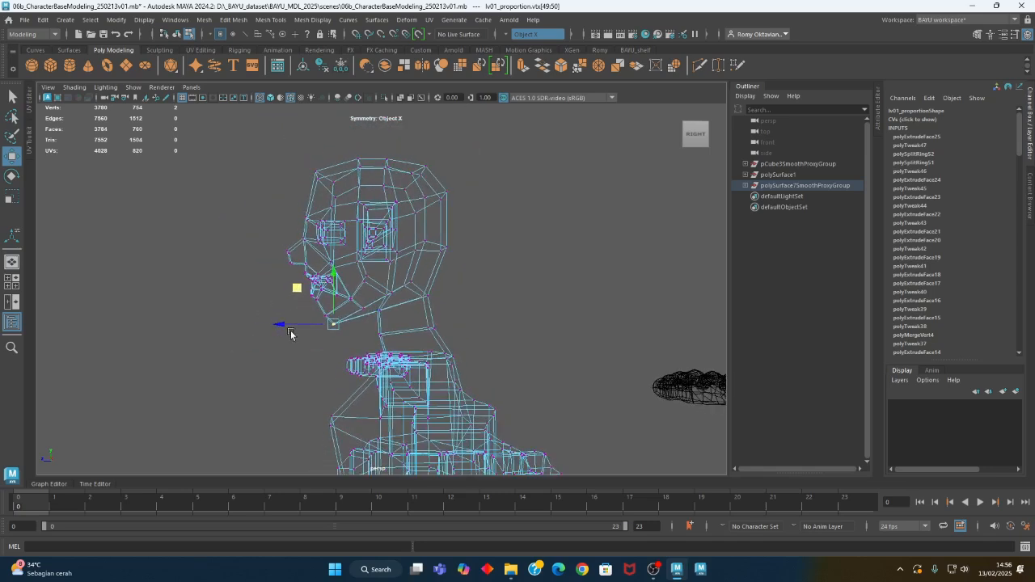
Move the mirrored jaw vertices below the ears inward in the shaded front view to narrow the jaw
{"action": "left_click_drag", "start_coordinate": [291, 334], "coordinate": [374, 336], "text": "alt"}
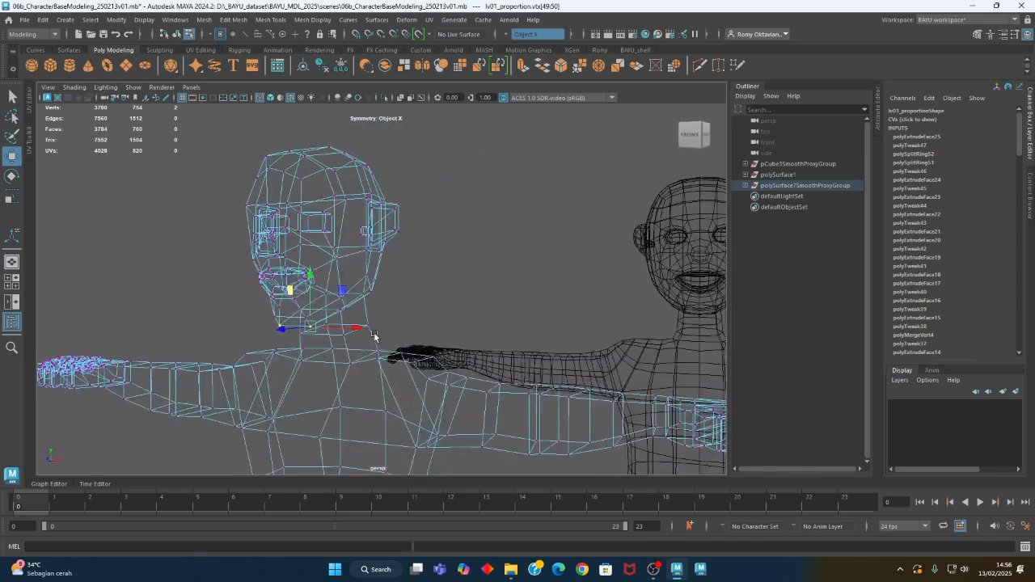
{"action": "right_click_drag", "start_coordinate": [608, 344], "coordinate": [539, 363], "text": "alt"}
{"action": "left_click_drag", "start_coordinate": [539, 363], "coordinate": [445, 351], "text": "alt"}
{"action": "scroll", "coordinate": [445, 348], "scroll_direction": "up", "scroll_amount": 2}
{"action": "scroll", "coordinate": [444, 348], "scroll_direction": "up", "scroll_amount": 2}
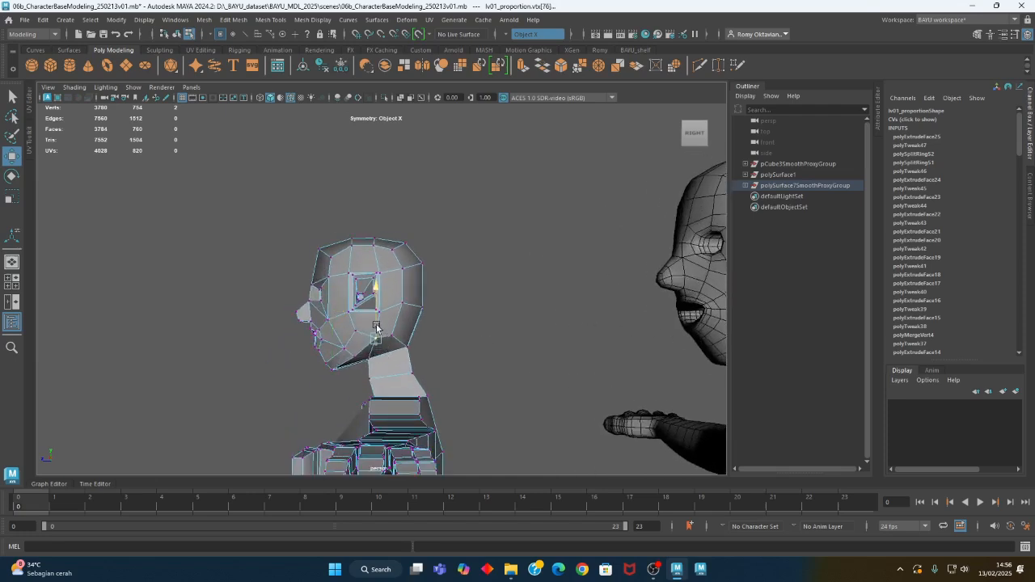
{"action": "left_click_drag", "start_coordinate": [376, 325], "coordinate": [395, 320]}
{"action": "left_click_drag", "start_coordinate": [485, 347], "coordinate": [425, 342], "text": "alt"}
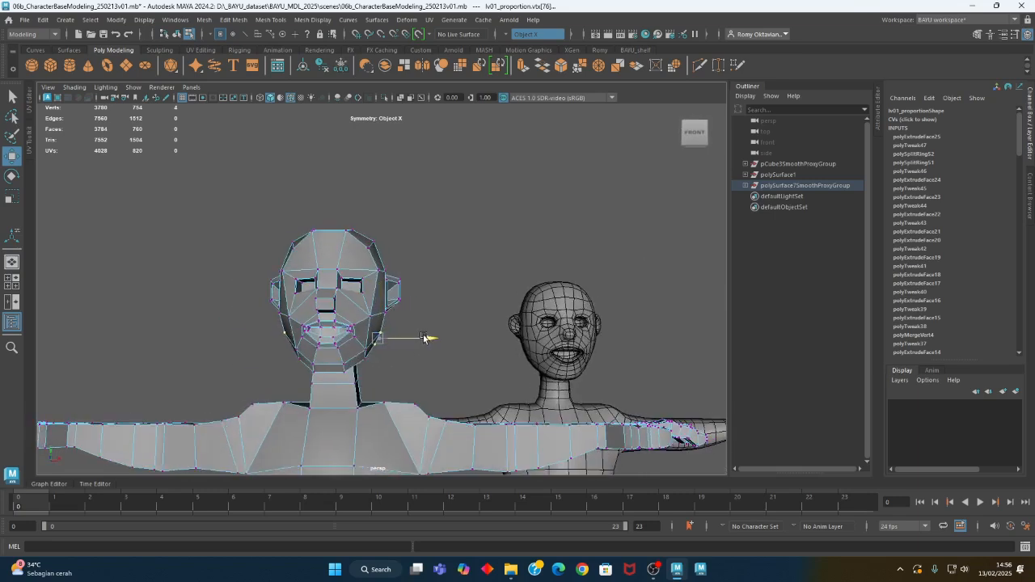
{"action": "left_click_drag", "start_coordinate": [424, 340], "coordinate": [412, 322], "text": "alt"}
Adjust the vertices at the upper back of the skull in the wireframe side view and return to object mode
{"action": "key", "text": "4"}
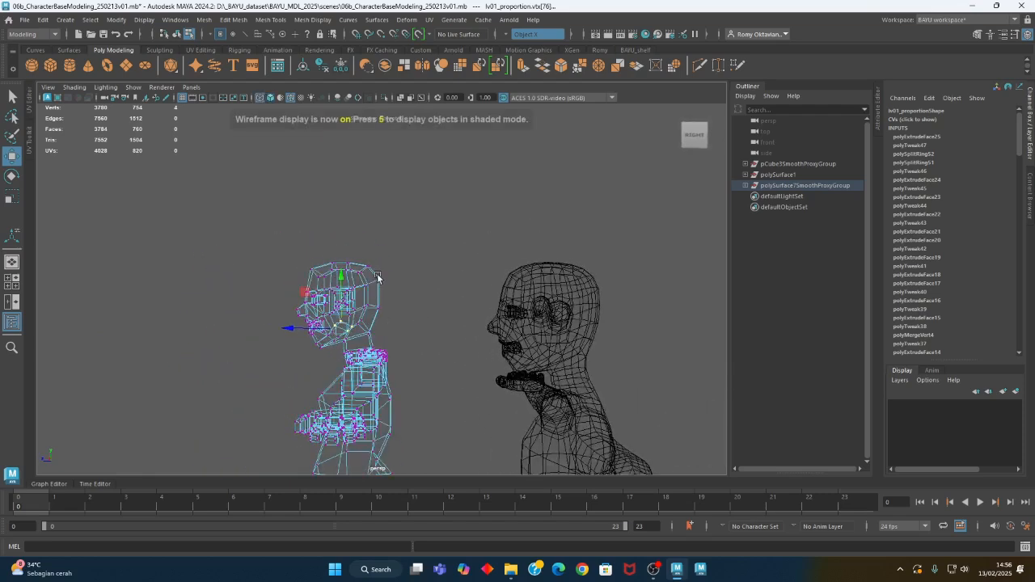
{"action": "left_click_drag", "start_coordinate": [375, 289], "coordinate": [375, 288]}
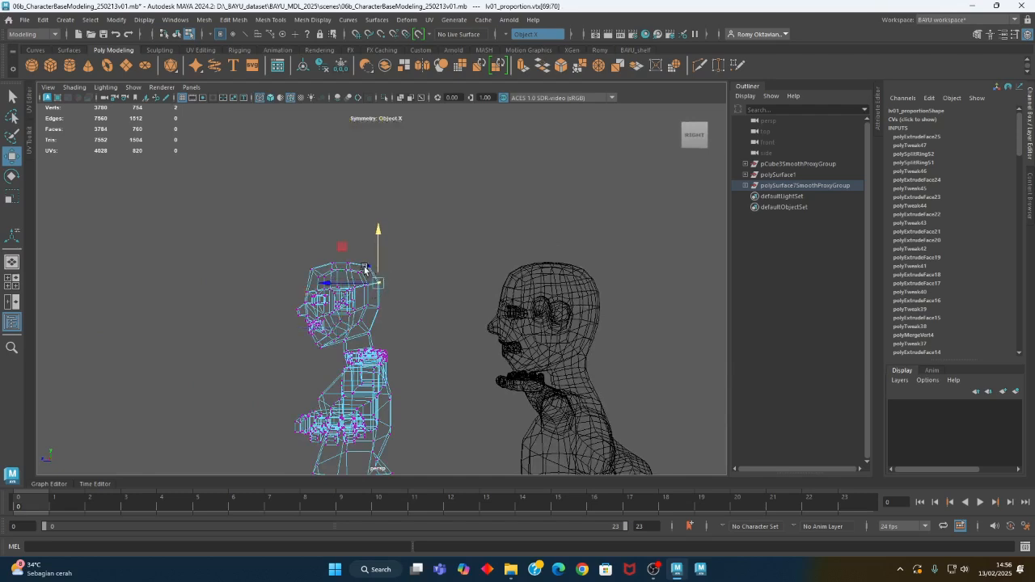
{"action": "right_click_drag", "start_coordinate": [430, 222], "coordinate": [458, 211]}
{"action": "left_click", "coordinate": [453, 240]}
Examine the low-poly body and the smoothed figure in shaded display from several angles and distances
{"action": "scroll", "coordinate": [341, 310], "scroll_direction": "down", "scroll_amount": 4}
{"action": "mouse_move", "coordinate": [341, 309]}
{"action": "left_mouse_down", "text": "alt"}
{"action": "mouse_move", "coordinate": [438, 348]}
{"action": "mouse_move", "coordinate": [463, 315]}
{"action": "mouse_move", "coordinate": [495, 371]}
{"action": "mouse_move", "coordinate": [436, 382]}
{"action": "mouse_move", "coordinate": [341, 377]}
{"action": "mouse_move", "coordinate": [406, 353]}
{"action": "mouse_move", "coordinate": [442, 358]}
{"action": "mouse_move", "coordinate": [392, 362]}
{"action": "left_mouse_up", "text": "alt"}
{"action": "key", "text": "5"}
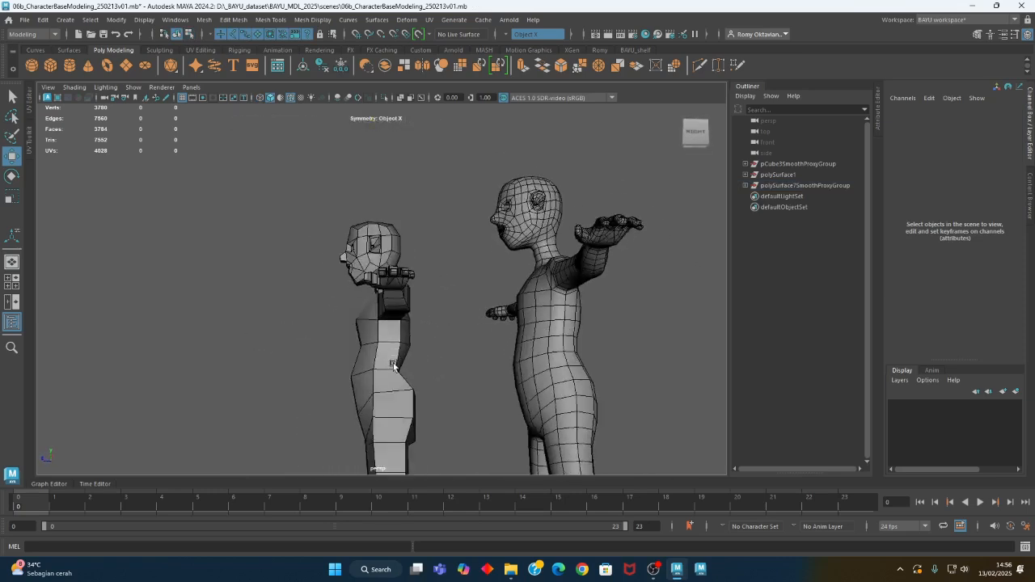
{"action": "left_click", "coordinate": [364, 378]}
{"action": "right_click_drag", "start_coordinate": [348, 356], "coordinate": [299, 349]}
{"action": "left_click_drag", "start_coordinate": [358, 385], "coordinate": [514, 417]}
{"action": "middle_click_drag", "start_coordinate": [406, 377], "coordinate": [435, 397], "text": "alt"}
{"action": "right_click_drag", "start_coordinate": [379, 397], "coordinate": [444, 397], "text": "alt"}
{"action": "left_click_drag", "start_coordinate": [366, 346], "coordinate": [341, 374]}
{"action": "left_click_drag", "start_coordinate": [370, 385], "coordinate": [393, 390], "text": "alt"}
{"action": "left_click_drag", "start_coordinate": [386, 354], "coordinate": [388, 354]}
{"action": "middle_click_drag", "start_coordinate": [432, 410], "coordinate": [404, 350], "text": "alt"}
{"action": "left_click_drag", "start_coordinate": [405, 350], "coordinate": [477, 338], "text": "alt"}
{"action": "right_click_drag", "start_coordinate": [520, 308], "coordinate": [550, 231]}
{"action": "left_click_drag", "start_coordinate": [505, 339], "coordinate": [471, 357], "text": "alt"}
{"action": "right_click_drag", "start_coordinate": [377, 346], "coordinate": [622, 373], "text": "alt"}
{"action": "middle_click_drag", "start_coordinate": [622, 373], "coordinate": [428, 308], "text": "alt"}
{"action": "right_click_drag", "start_coordinate": [428, 308], "coordinate": [401, 343], "text": "alt"}
{"action": "left_click_drag", "start_coordinate": [401, 343], "coordinate": [429, 356], "text": "alt"}
Select the smoothed figure and set its Translate X to 0
{"action": "left_click", "coordinate": [476, 315]}
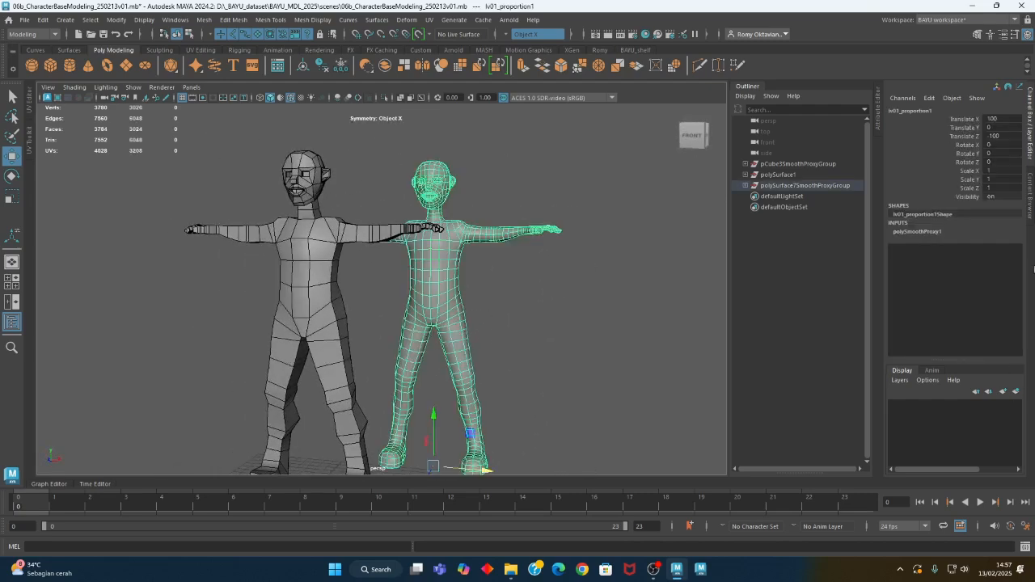
{"action": "left_click", "coordinate": [1008, 119]}
{"action": "type", "text": "0"}
{"action": "key", "text": "Return"}
{"action": "left_click_drag", "start_coordinate": [668, 270], "coordinate": [498, 318], "text": "alt"}
{"action": "left_click", "coordinate": [498, 318]}
Put the low-poly body in a new display layer named CharBase and turn off the layer's visibility
{"action": "left_click_drag", "start_coordinate": [561, 327], "coordinate": [285, 296], "text": "alt"}
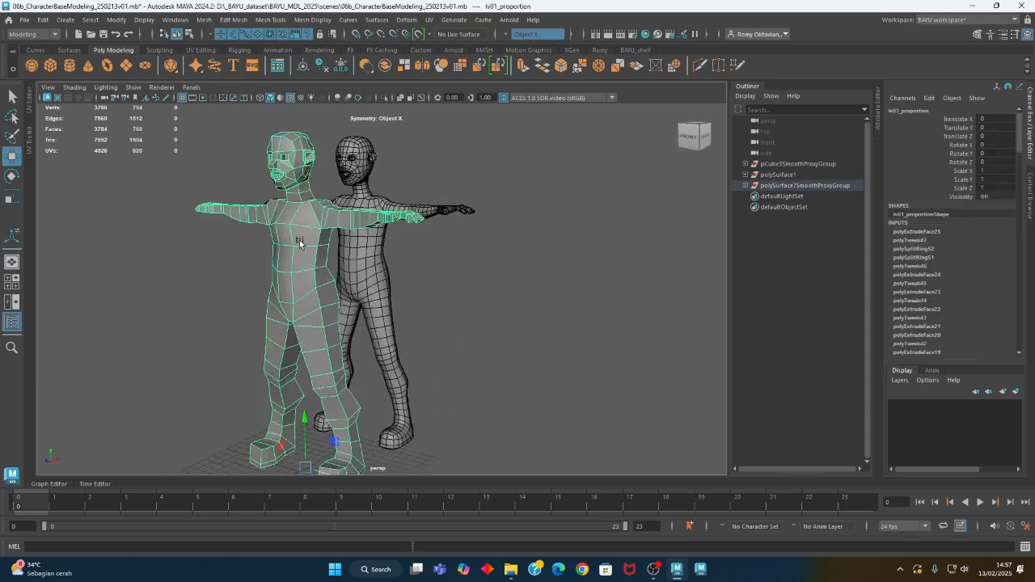
{"action": "left_click", "coordinate": [1016, 393]}
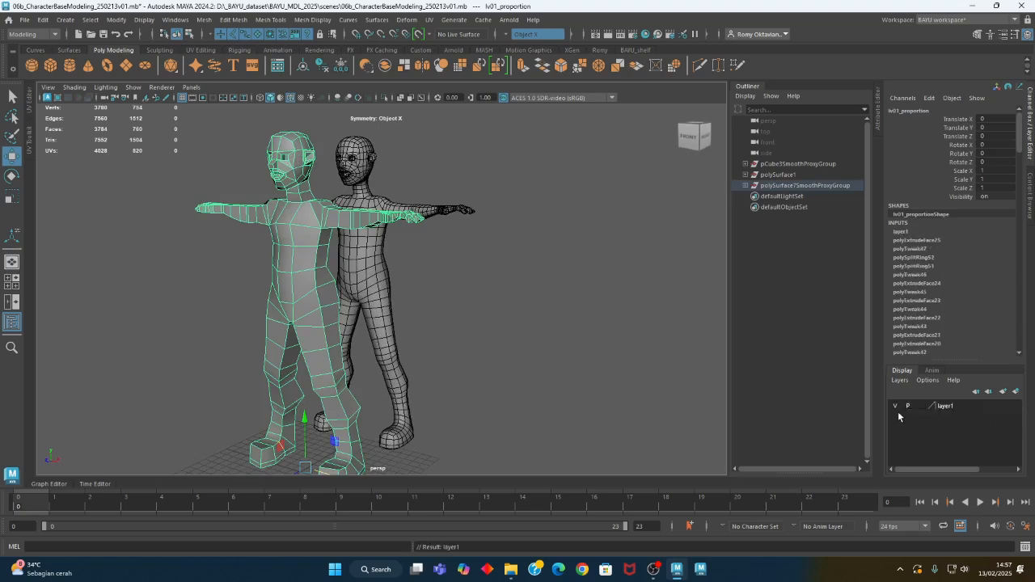
{"action": "double_click", "coordinate": [941, 408]}
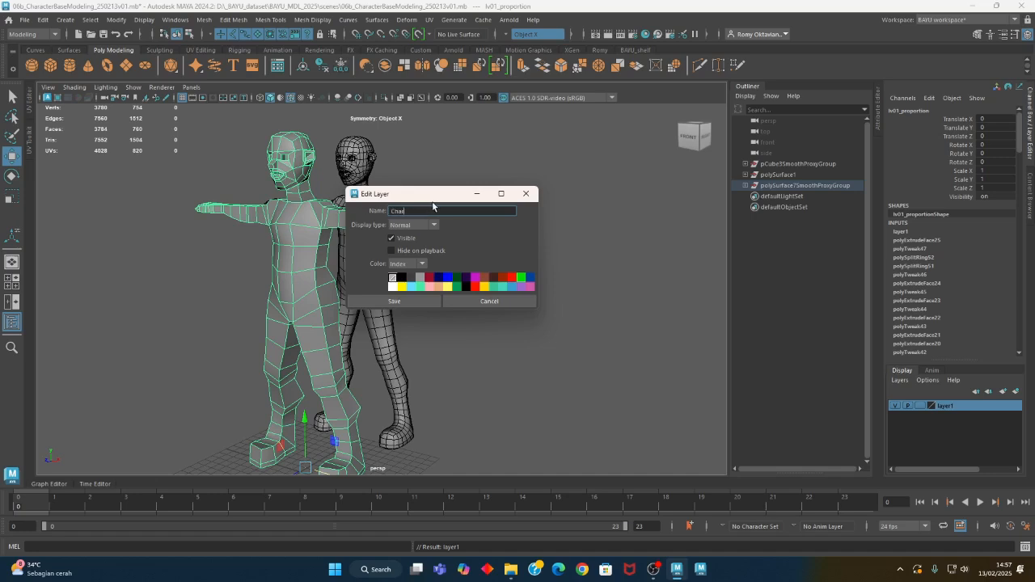
{"action": "key", "text": "Return"}
{"action": "left_click", "coordinate": [406, 239]}
{"action": "left_click", "coordinate": [411, 305]}
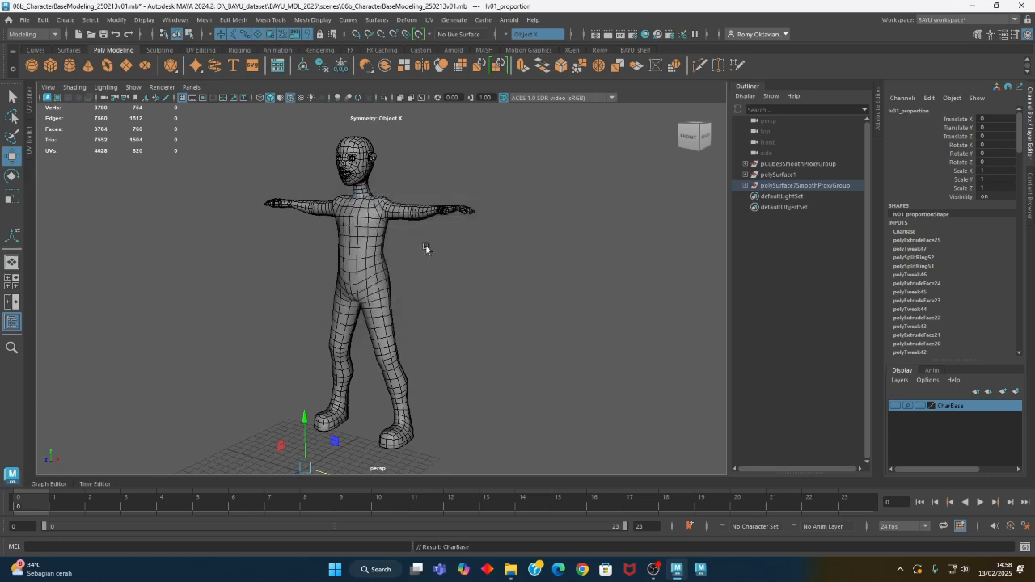
Create display layers from the selected smoothed figure and delete the surplus layer2
{"action": "left_click", "coordinate": [382, 238]}
{"action": "key", "text": "f"}
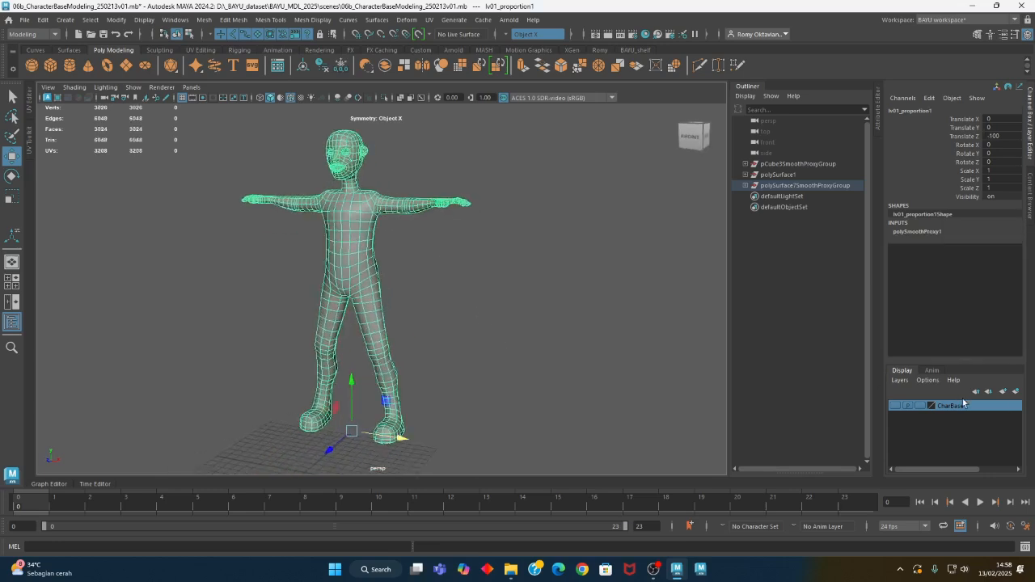
{"action": "left_click", "coordinate": [1017, 392]}
{"action": "left_click", "coordinate": [1016, 391]}
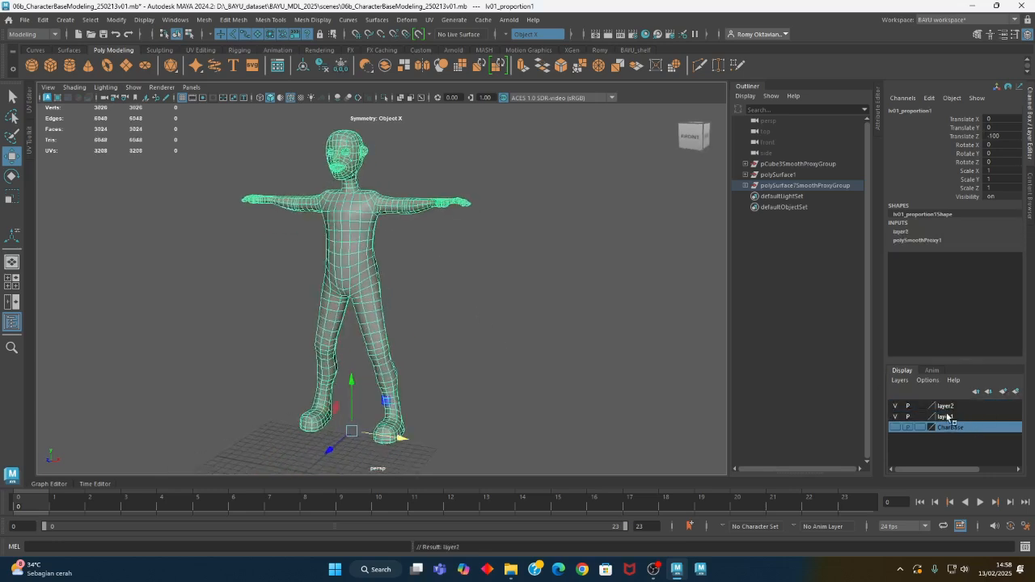
{"action": "right_click", "coordinate": [943, 407]}
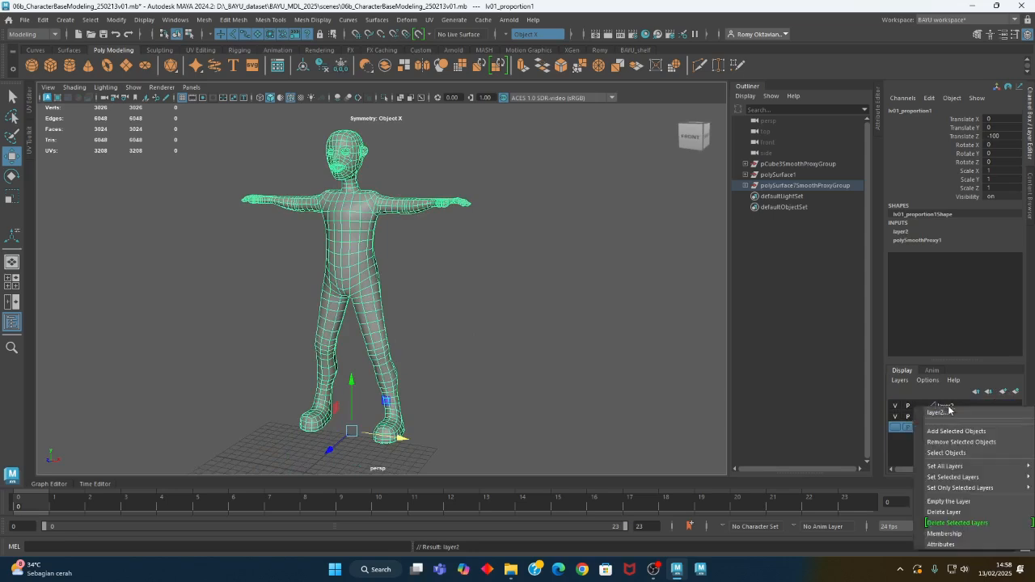
{"action": "left_click", "coordinate": [960, 512]}
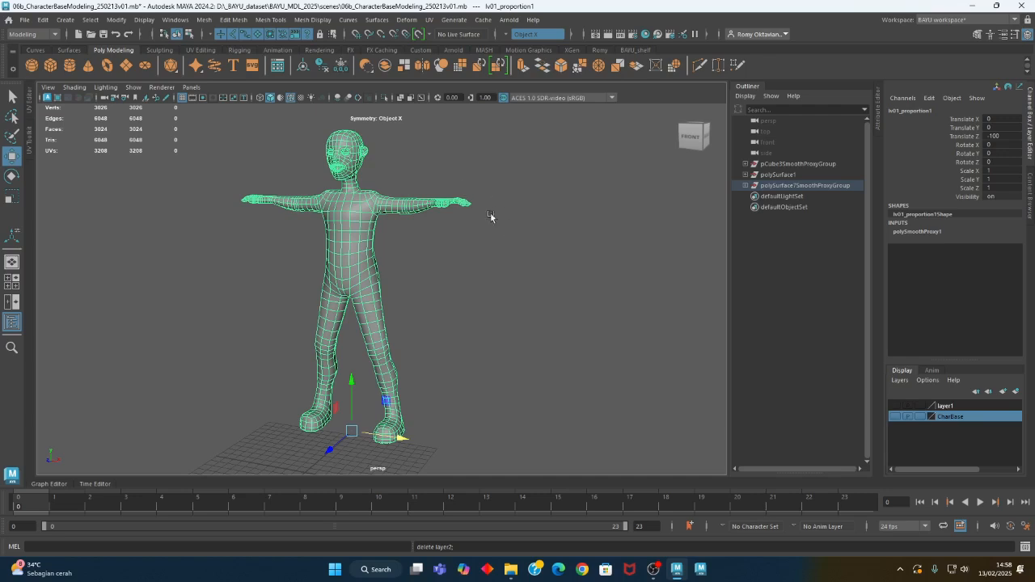
Select the smoothed figure and add it to the display layer layer1
{"action": "left_click", "coordinate": [568, 319]}
{"action": "left_click", "coordinate": [409, 203]}
{"action": "left_click", "coordinate": [947, 405]}
{"action": "right_click", "coordinate": [961, 408]}
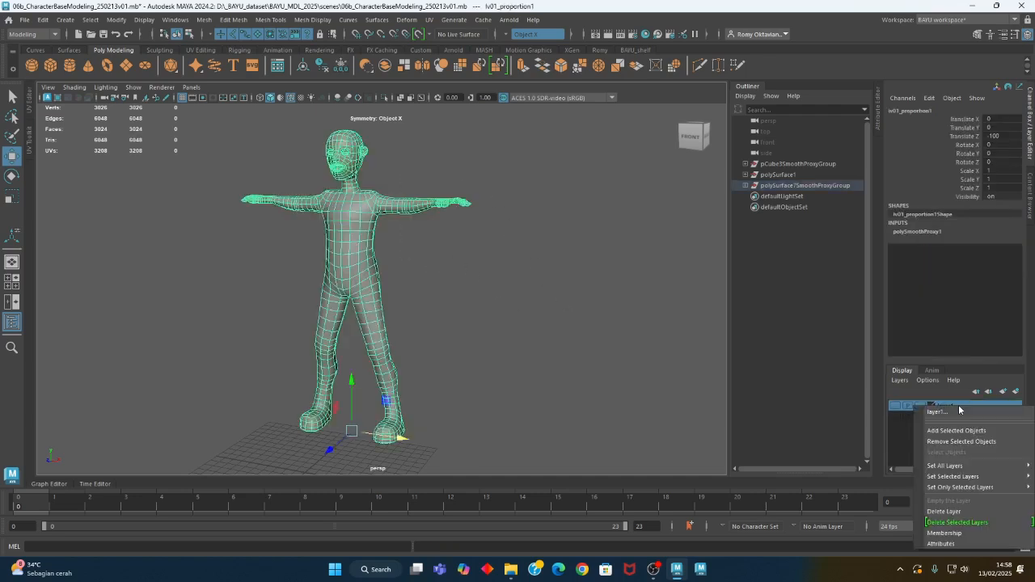
{"action": "left_click", "coordinate": [971, 429]}
Rename layer1 as lv02_sculpt and turn on the layer's visibility
{"action": "double_click", "coordinate": [945, 407]}
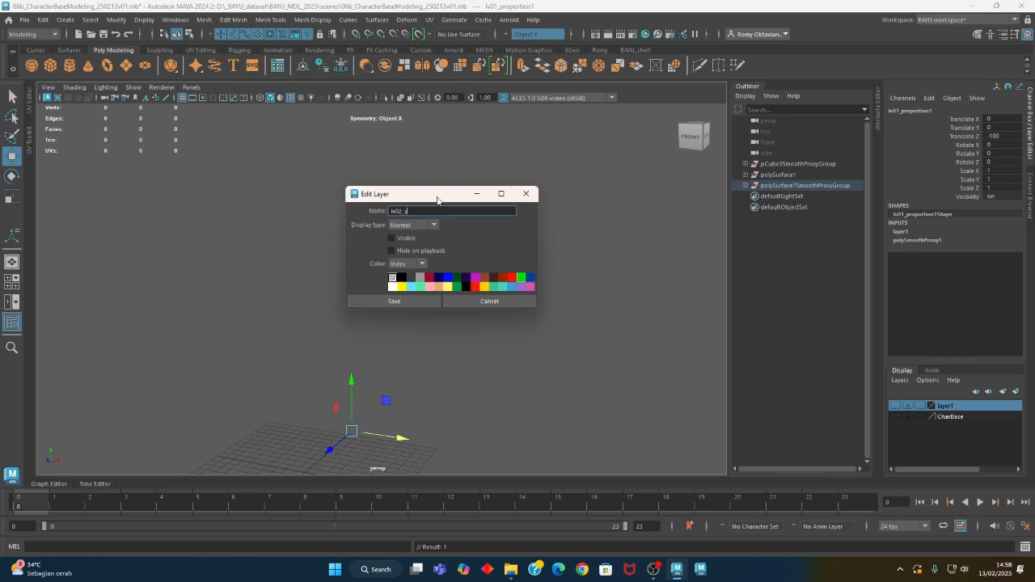
{"action": "key", "text": "Return"}
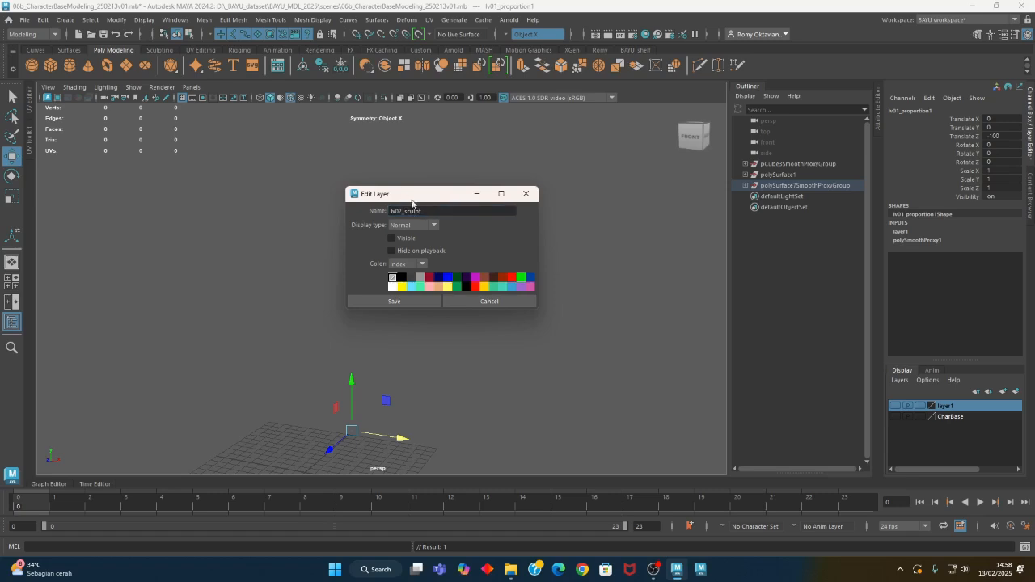
{"action": "left_click", "coordinate": [433, 299]}
{"action": "left_click", "coordinate": [896, 407]}
Examine the smoothed figure's body, head and face from several angles and distances
{"action": "middle_click_drag", "start_coordinate": [449, 292], "coordinate": [462, 297], "text": "alt"}
{"action": "left_click", "coordinate": [461, 296]}
{"action": "middle_click_drag", "start_coordinate": [397, 214], "coordinate": [397, 235], "text": "alt"}
{"action": "left_click_drag", "start_coordinate": [373, 302], "coordinate": [317, 321], "text": "alt"}
{"action": "left_click", "coordinate": [390, 245]}
{"action": "middle_click_drag", "start_coordinate": [384, 215], "coordinate": [376, 339], "text": "alt"}
{"action": "right_click_drag", "start_coordinate": [212, 330], "coordinate": [647, 370], "text": "alt"}
{"action": "middle_click_drag", "start_coordinate": [346, 367], "coordinate": [502, 225], "text": "alt"}
{"action": "left_click_drag", "start_coordinate": [428, 304], "coordinate": [453, 309], "text": "alt"}
{"action": "left_click", "coordinate": [453, 309]}
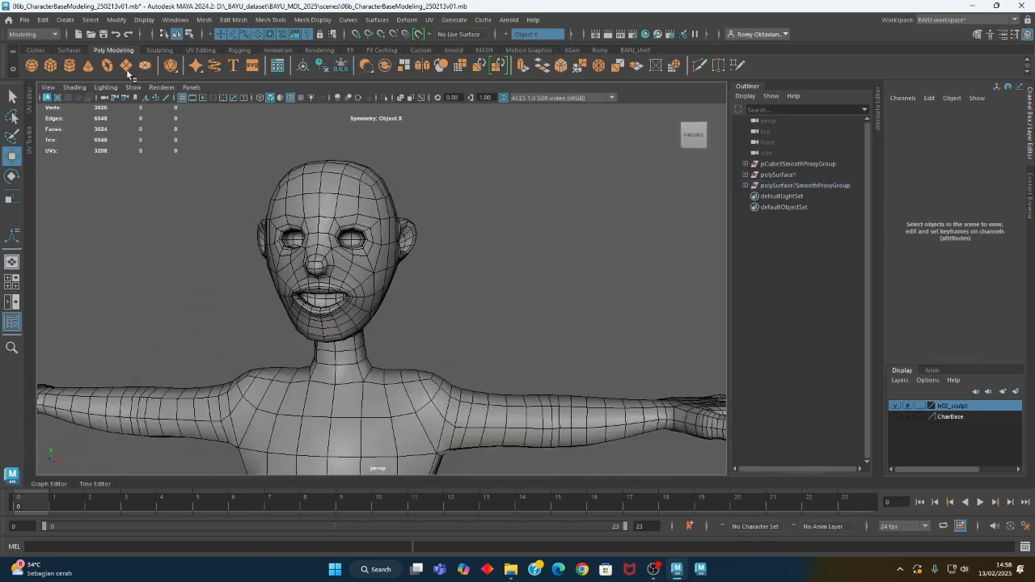
Create a polygon sphere with radius 1, 20 axis and height divisions and the Z axis
{"action": "left_click", "coordinate": [64, 19]}
{"action": "mouse_move", "coordinate": [133, 59]}
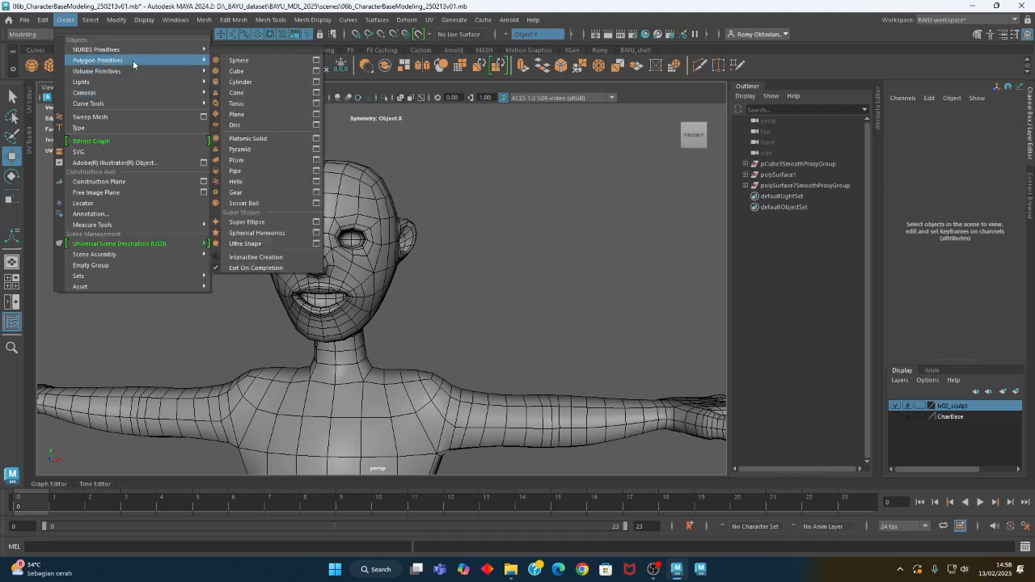
{"action": "left_click", "coordinate": [317, 61]}
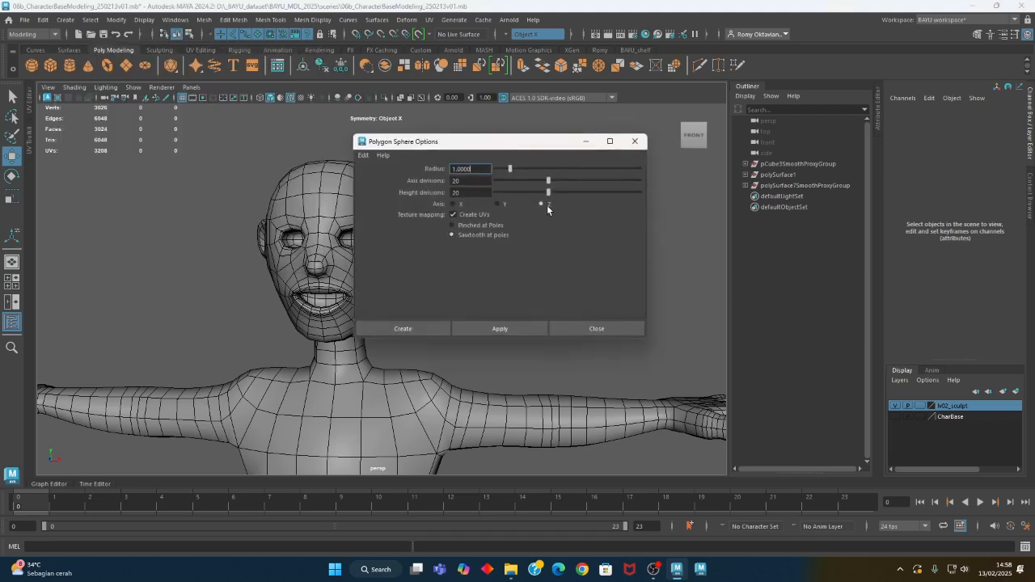
{"action": "left_click", "coordinate": [403, 329]}
Move the sphere up to the figure's face between the eyes, at about Translate Y 302 and Translate Z -78
{"action": "scroll", "coordinate": [487, 341], "scroll_direction": "down", "scroll_amount": 2}
{"action": "right_click_drag", "start_coordinate": [487, 342], "coordinate": [148, 361], "text": "alt"}
{"action": "left_click_drag", "start_coordinate": [433, 380], "coordinate": [281, 400], "text": "alt"}
{"action": "middle_click_drag", "start_coordinate": [376, 416], "coordinate": [383, 302], "text": "alt"}
{"action": "left_click_drag", "start_coordinate": [293, 379], "coordinate": [357, 126]}
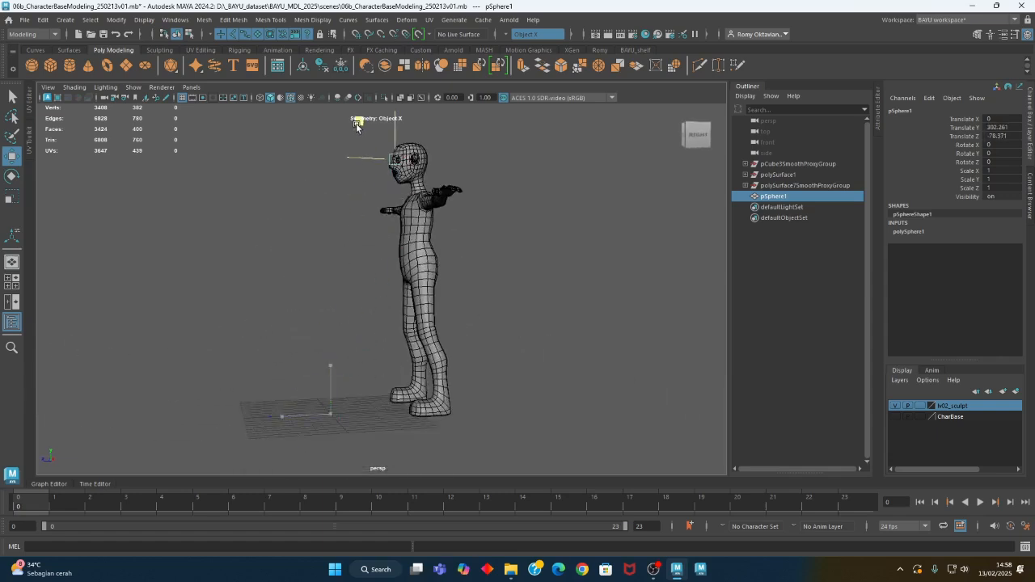
Set the sphere's radius to 5
{"action": "key", "text": "f"}
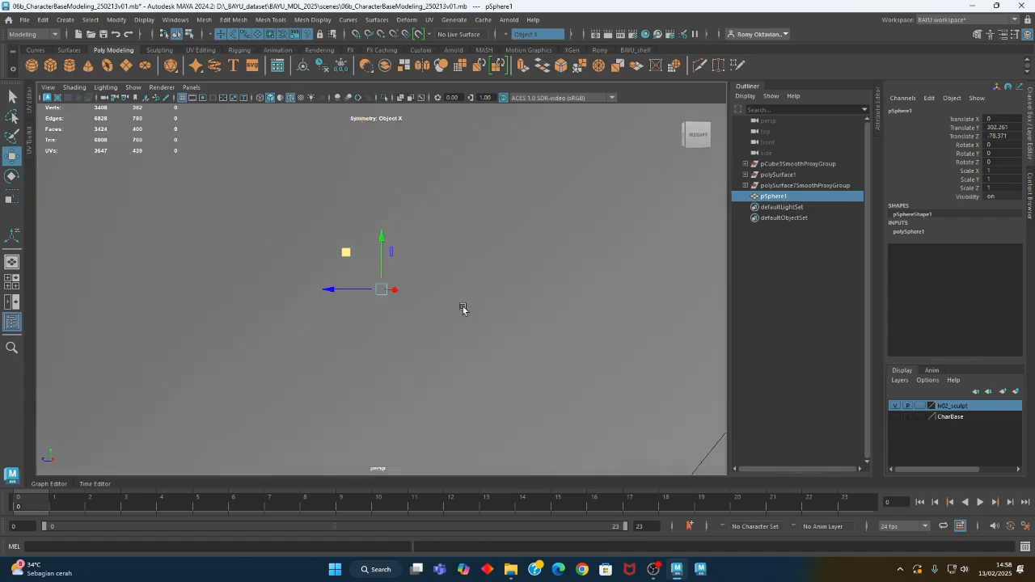
{"action": "right_click_drag", "start_coordinate": [464, 309], "coordinate": [11, 305], "text": "alt"}
{"action": "left_click_drag", "start_coordinate": [343, 344], "coordinate": [457, 338], "text": "alt"}
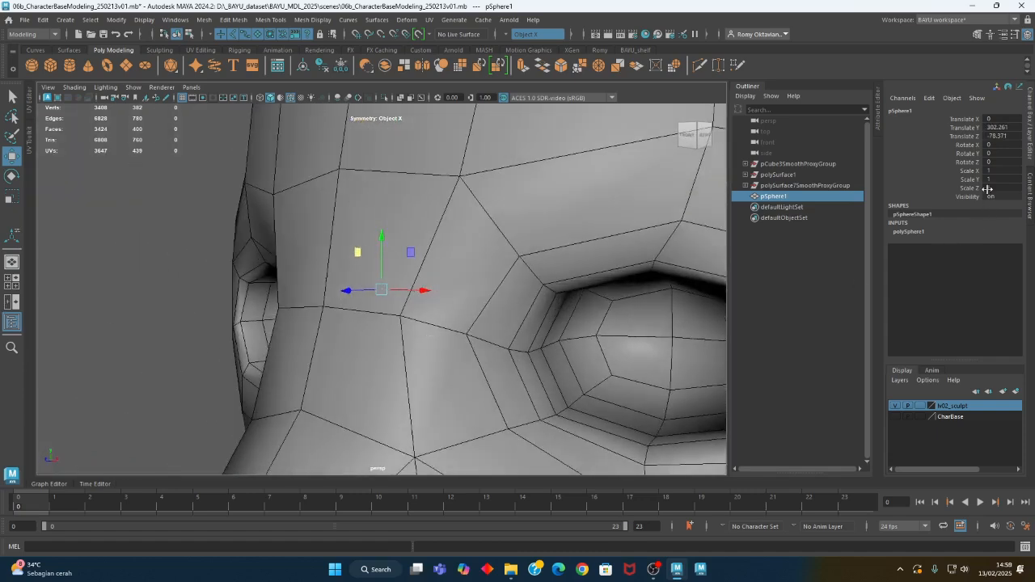
{"action": "left_click", "coordinate": [910, 231]}
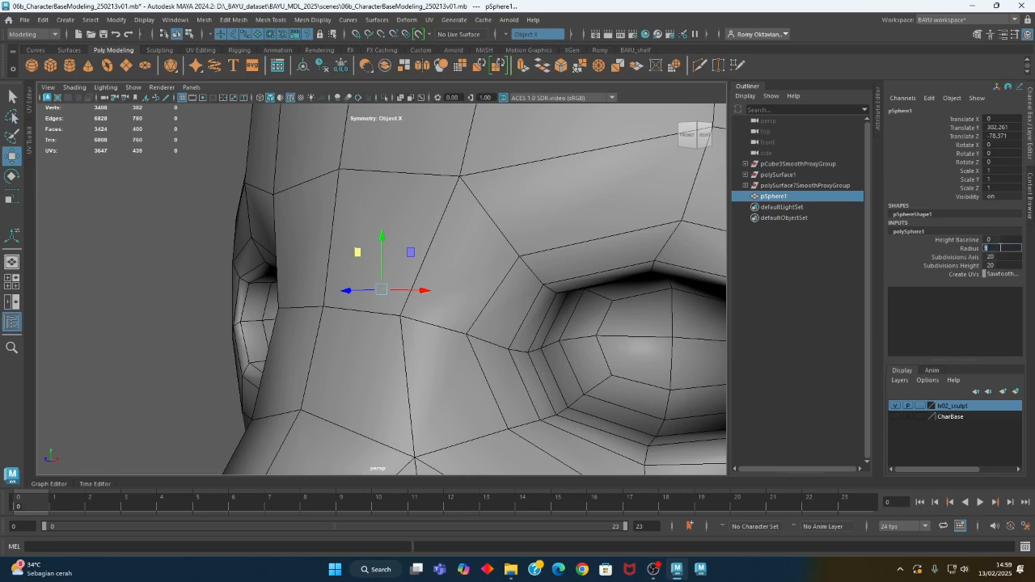
{"action": "key", "text": "Return"}
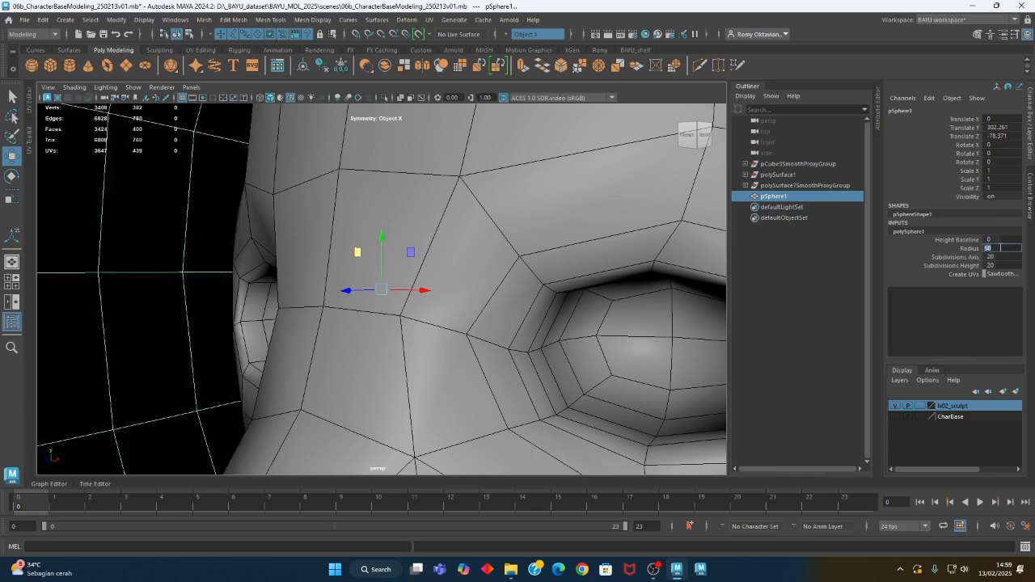
{"action": "type", "text": "5"}
{"action": "key", "text": "Return"}
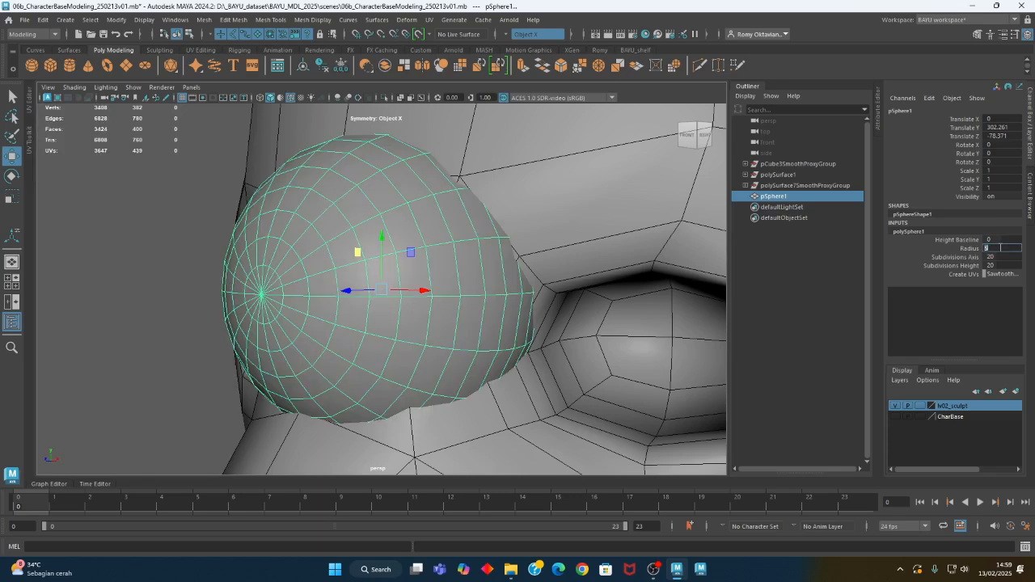
Using wireframe display in the front view, centre the sphere on one eye socket at about Translate X 7.5 and Translate Y 300.3
{"action": "right_click_drag", "start_coordinate": [475, 271], "coordinate": [170, 260], "text": "alt"}
{"action": "key", "text": "space"}
{"action": "key", "text": "space"}
{"action": "key", "text": "a"}
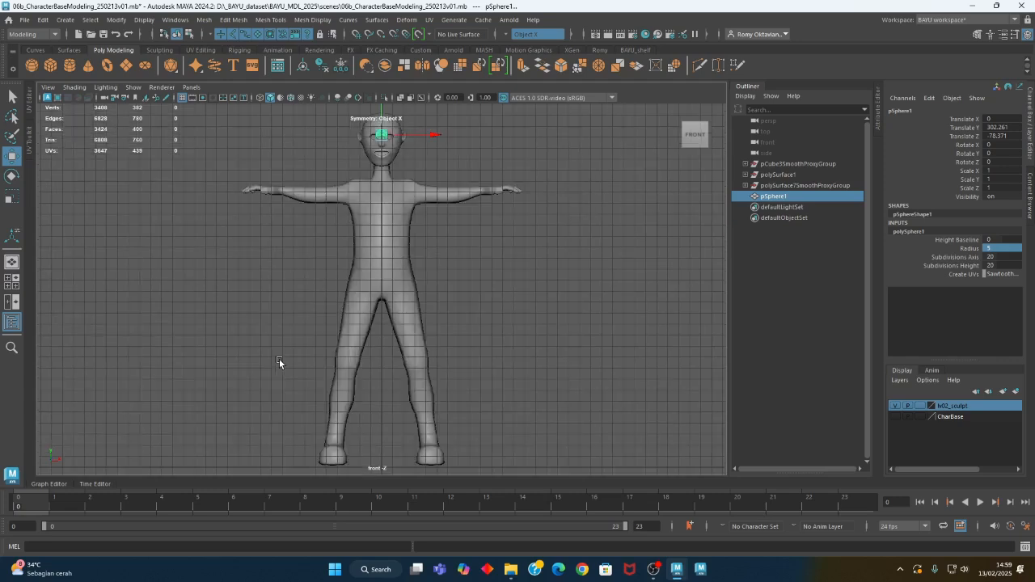
{"action": "key", "text": "f"}
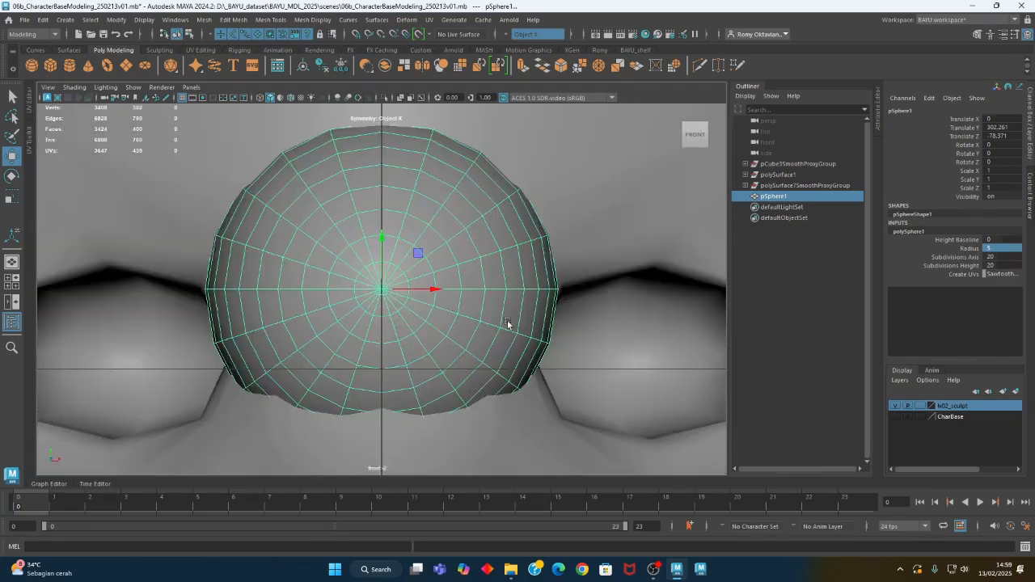
{"action": "right_click_drag", "start_coordinate": [508, 323], "coordinate": [231, 319], "text": "alt"}
{"action": "middle_click_drag", "start_coordinate": [380, 397], "coordinate": [368, 380], "text": "alt"}
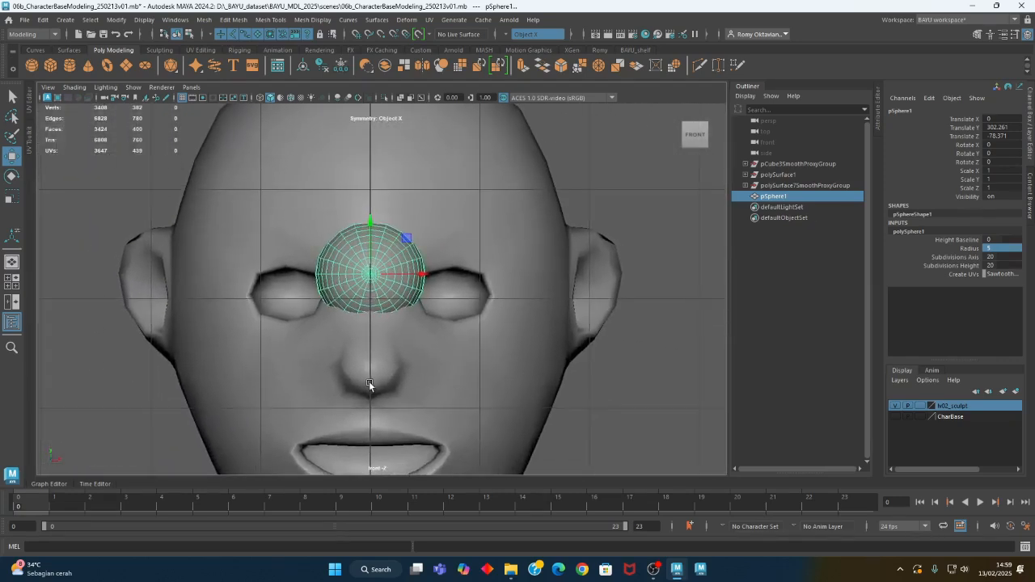
{"action": "key", "text": "4"}
{"action": "middle_click_drag", "start_coordinate": [410, 346], "coordinate": [402, 355], "text": "alt"}
{"action": "left_click_drag", "start_coordinate": [400, 249], "coordinate": [482, 273]}
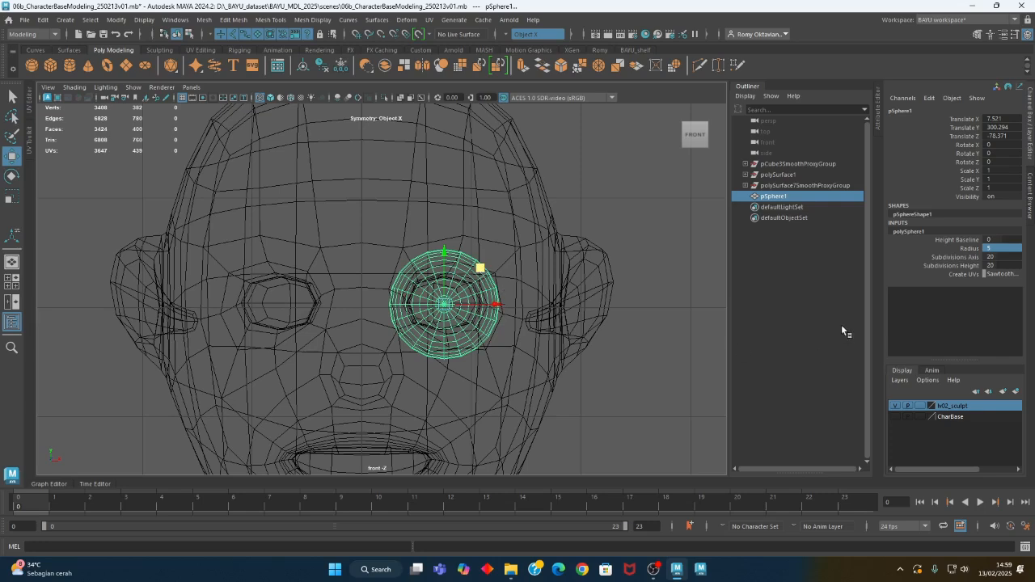
Duplicate the eye sphere as two instances and set their Translate X to -7.521 for the opposite socket
{"action": "left_click", "coordinate": [42, 19]}
{"action": "left_click", "coordinate": [175, 190]}
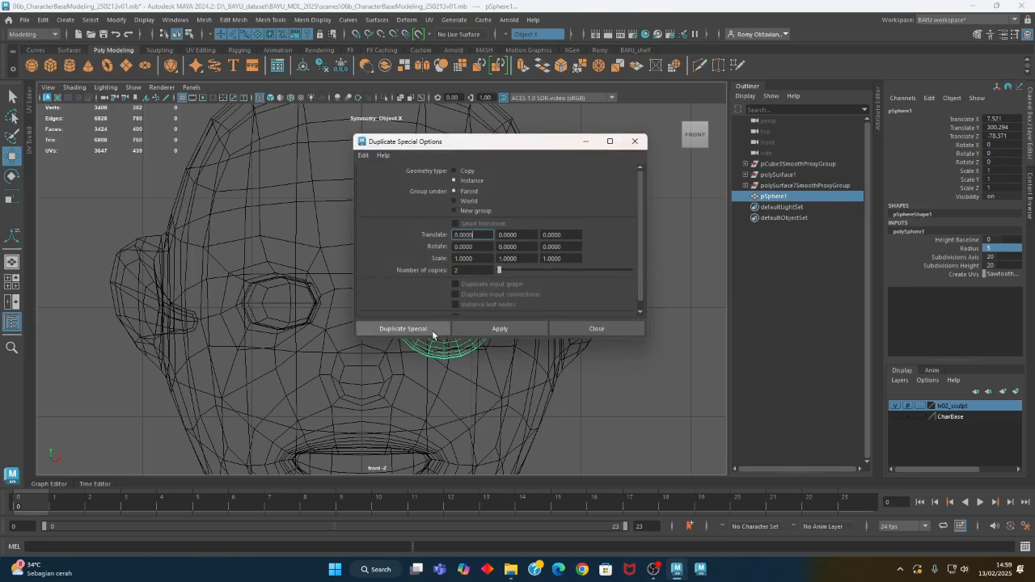
{"action": "left_click", "coordinate": [403, 329]}
{"action": "double_click", "coordinate": [1016, 118]}
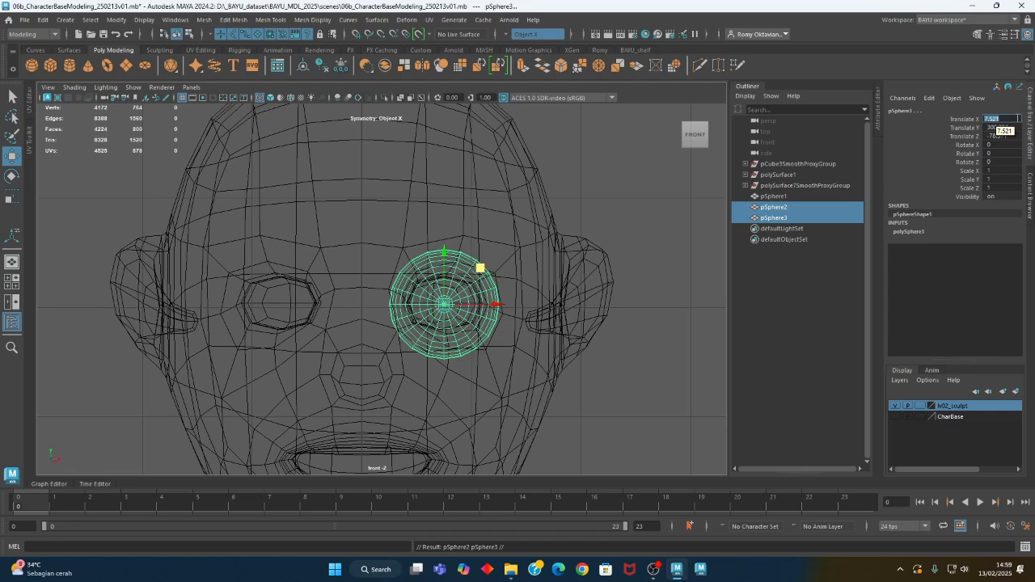
{"action": "key", "text": "Return"}
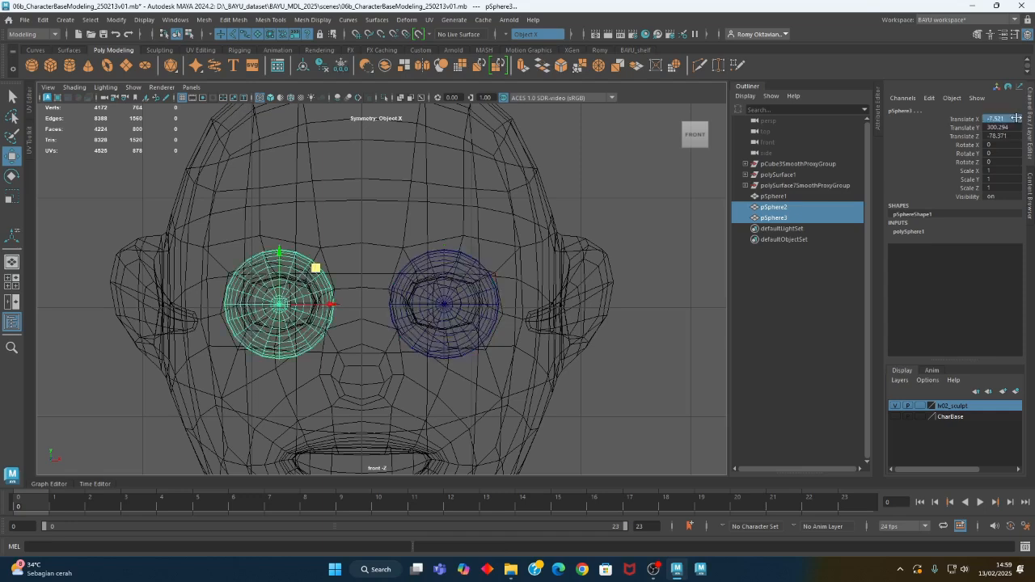
Apply the black wireframe color to the eye spheres and the smoothed figure
{"action": "left_click_drag", "start_coordinate": [221, 218], "coordinate": [524, 297]}
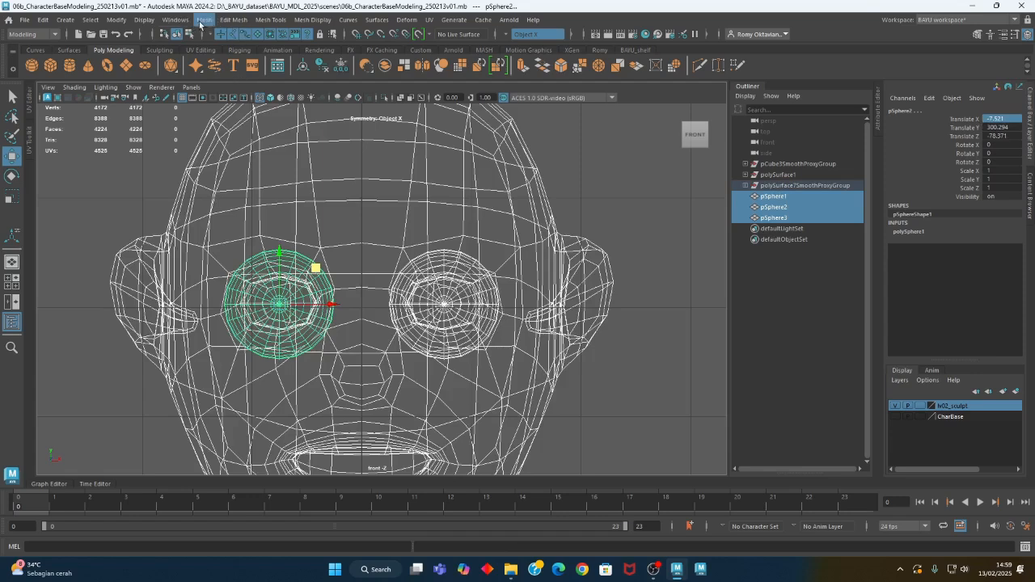
{"action": "left_click", "coordinate": [144, 20]}
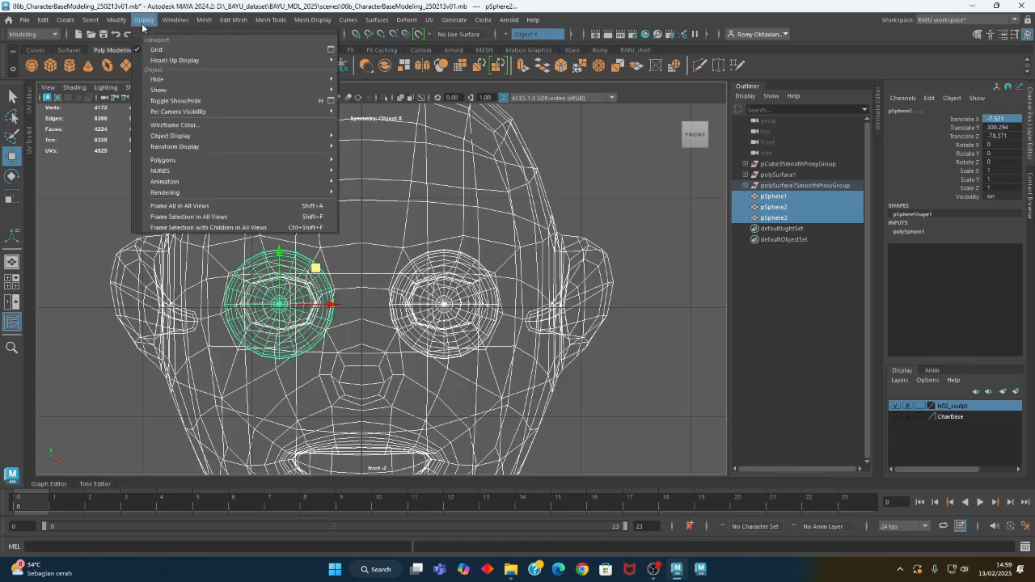
{"action": "left_click", "coordinate": [179, 125]}
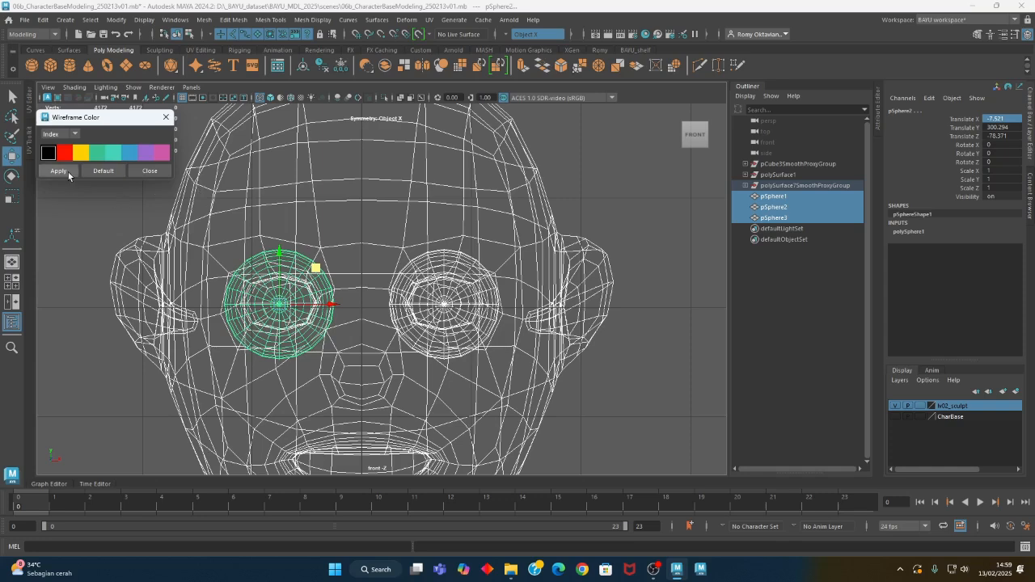
{"action": "left_click", "coordinate": [58, 171]}
{"action": "left_click", "coordinate": [149, 171]}
{"action": "left_click", "coordinate": [429, 273]}
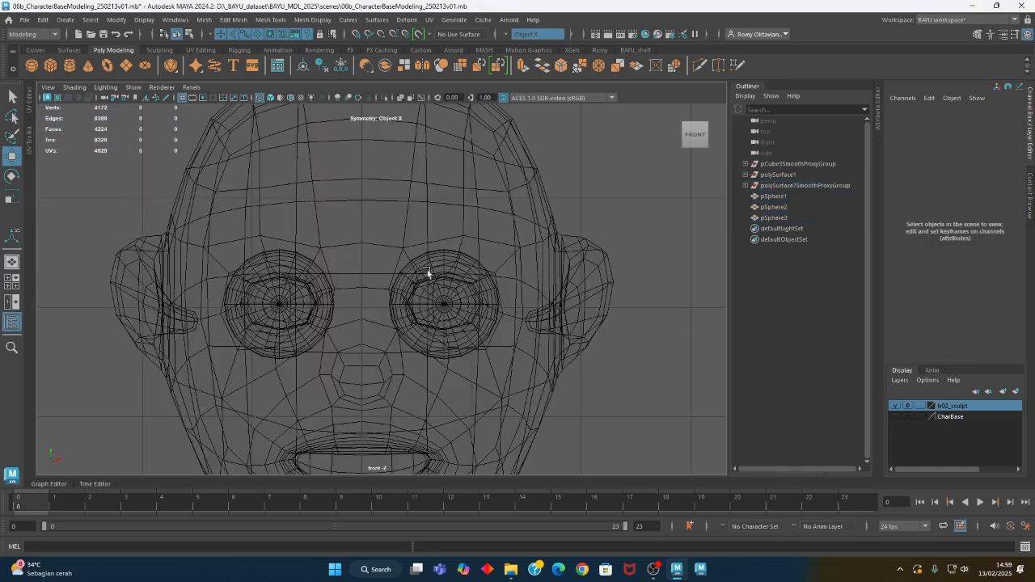
Set the eyeballs back into the eye sockets in the perspective view and delete the surplus sphere pSphere2
{"action": "key", "text": "space"}
{"action": "key", "text": "space"}
{"action": "left_click_drag", "start_coordinate": [451, 331], "coordinate": [478, 284], "text": "alt"}
{"action": "right_click_drag", "start_coordinate": [478, 284], "coordinate": [376, 286], "text": "alt"}
{"action": "mouse_move", "coordinate": [376, 286]}
{"action": "left_mouse_down", "text": "alt"}
{"action": "mouse_move", "coordinate": [473, 298]}
{"action": "mouse_move", "coordinate": [333, 322]}
{"action": "mouse_move", "coordinate": [291, 237]}
{"action": "mouse_move", "coordinate": [333, 250]}
{"action": "left_mouse_up", "text": "alt"}
{"action": "left_click", "coordinate": [413, 267]}
{"action": "left_click", "coordinate": [314, 266], "text": "shift"}
{"action": "key", "text": "ctrl+z"}
{"action": "left_click_drag", "start_coordinate": [314, 293], "coordinate": [473, 295], "text": "alt"}
{"action": "left_click", "coordinate": [365, 297]}
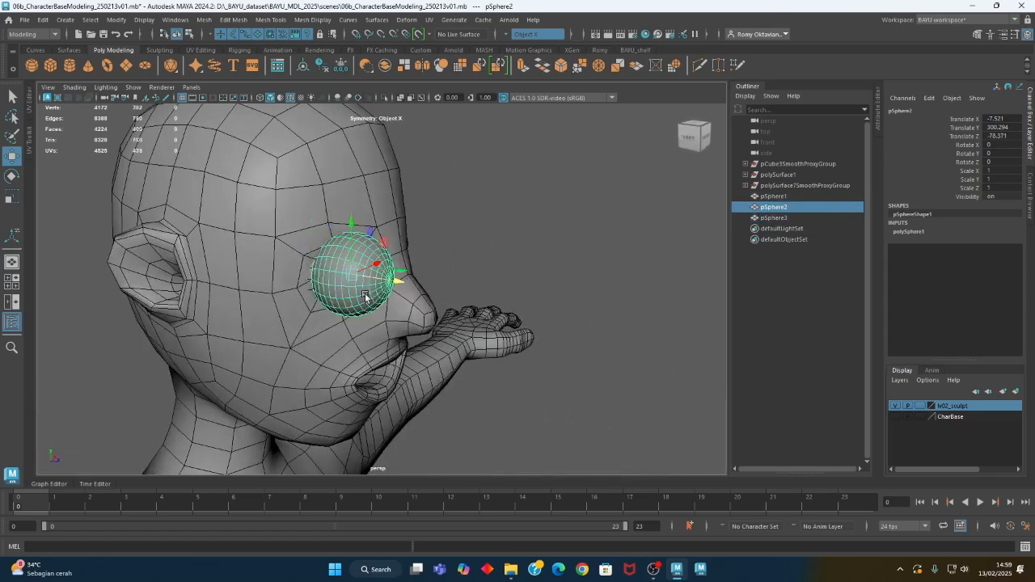
{"action": "left_click", "coordinate": [487, 280]}
{"action": "left_click_drag", "start_coordinate": [444, 295], "coordinate": [402, 303], "text": "alt"}
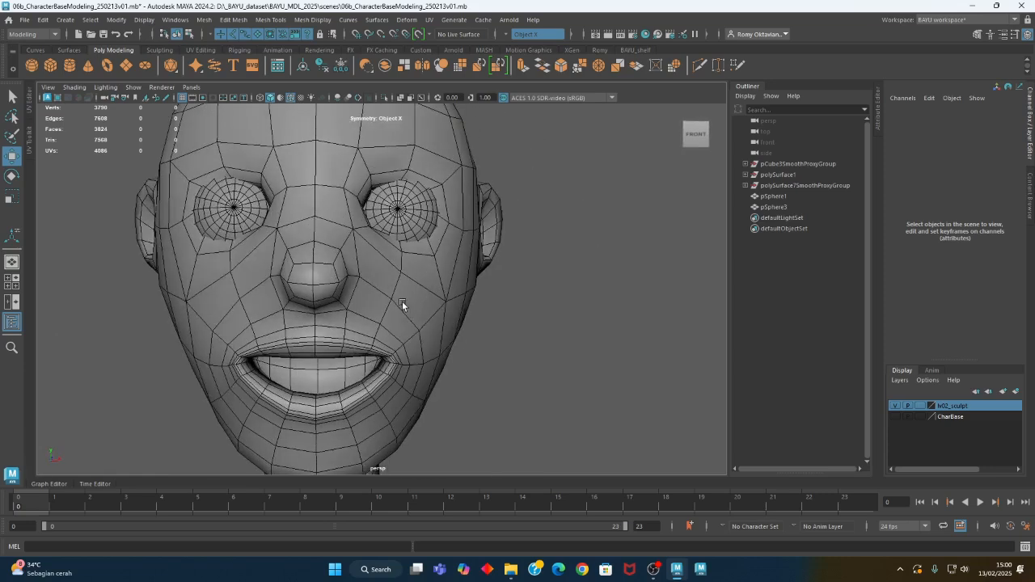
Select the smoothed figure and examine its face and body with the eyeballs from several angles and distances
{"action": "right_click_drag", "start_coordinate": [400, 304], "coordinate": [121, 332], "text": "alt"}
{"action": "middle_click_drag", "start_coordinate": [345, 392], "coordinate": [323, 259], "text": "alt"}
{"action": "left_click_drag", "start_coordinate": [412, 327], "coordinate": [380, 342], "text": "alt"}
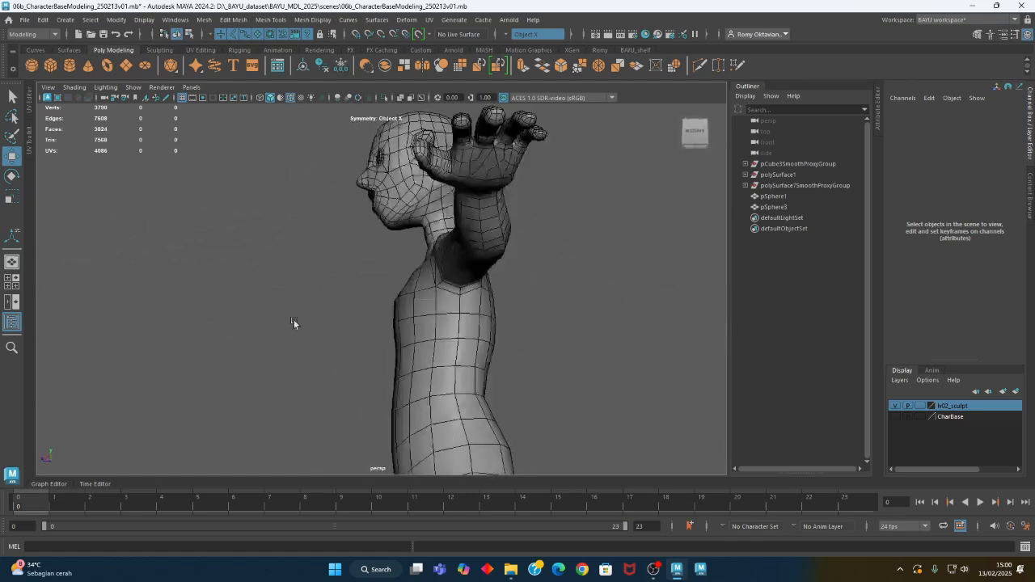
{"action": "right_click_drag", "start_coordinate": [569, 389], "coordinate": [376, 350], "text": "alt"}
{"action": "middle_click_drag", "start_coordinate": [376, 349], "coordinate": [339, 291], "text": "alt"}
{"action": "left_click_drag", "start_coordinate": [338, 291], "coordinate": [429, 266], "text": "alt"}
{"action": "left_click", "coordinate": [424, 268]}
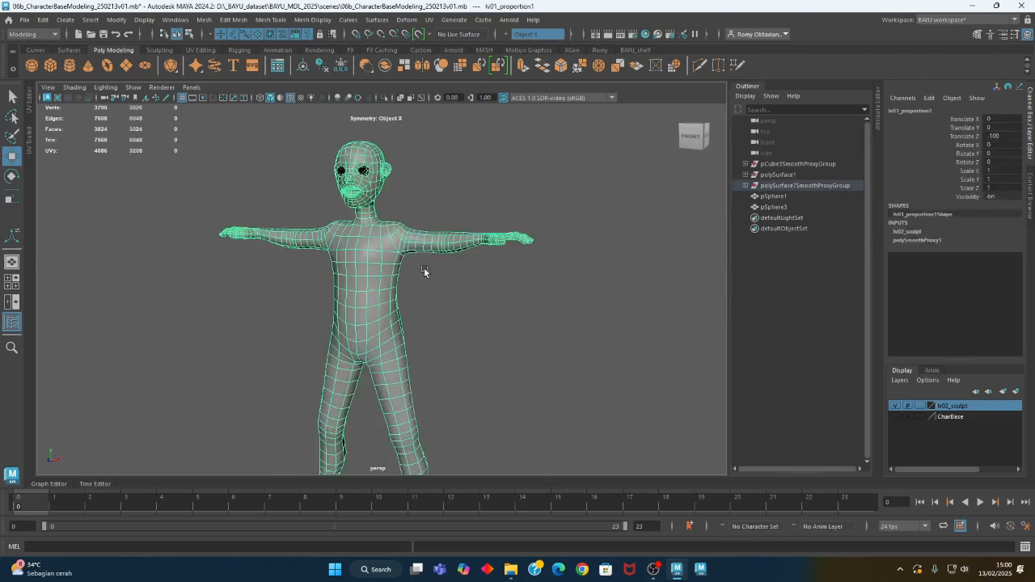
{"action": "right_click_drag", "start_coordinate": [328, 237], "coordinate": [507, 257], "text": "alt"}
{"action": "middle_click_drag", "start_coordinate": [503, 222], "coordinate": [451, 324], "text": "alt"}
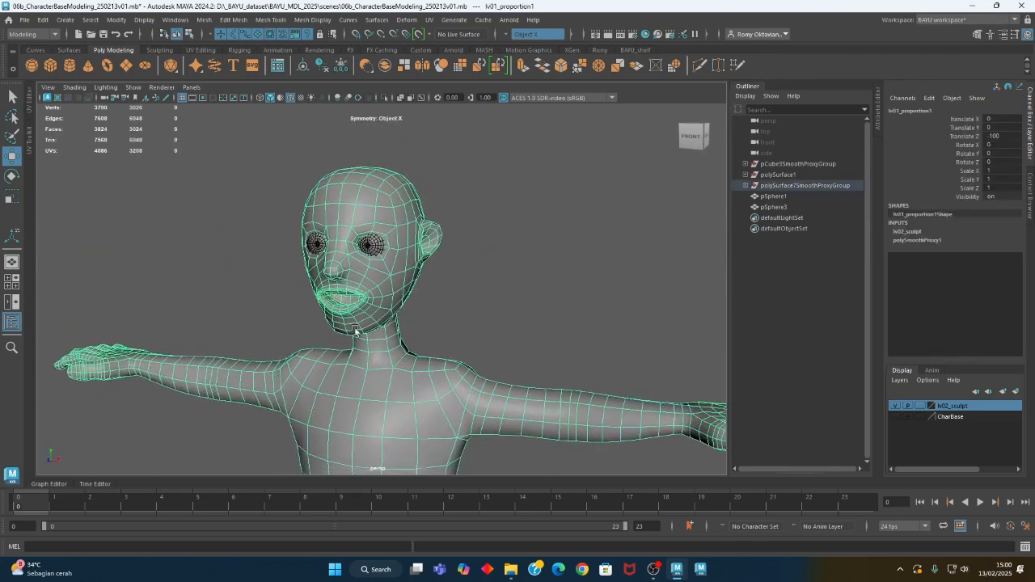
{"action": "right_click_drag", "start_coordinate": [357, 331], "coordinate": [512, 343], "text": "alt"}
{"action": "middle_click_drag", "start_coordinate": [453, 341], "coordinate": [455, 323], "text": "alt"}
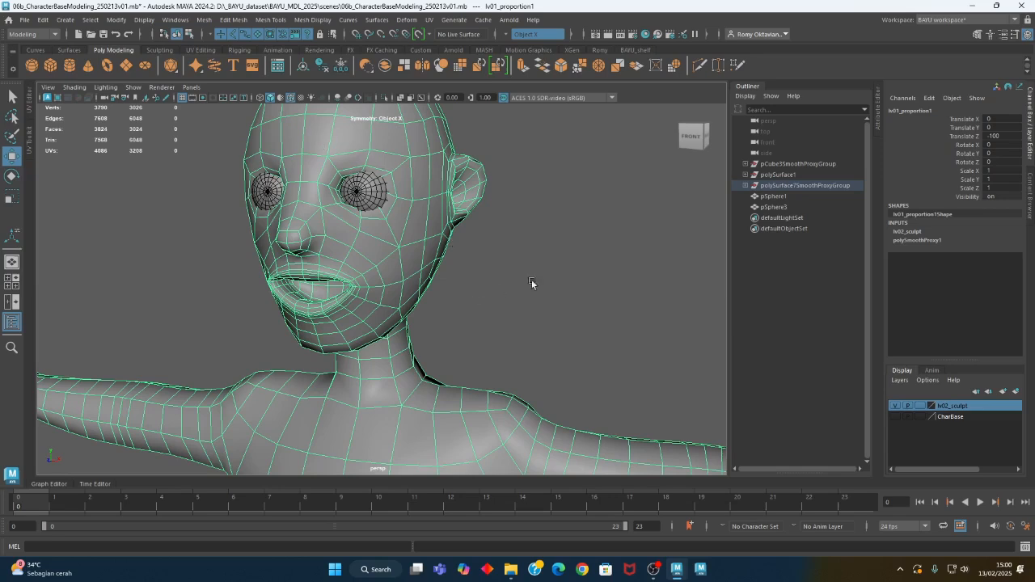
{"action": "right_click_drag", "start_coordinate": [531, 282], "coordinate": [435, 373], "text": "alt"}
{"action": "middle_click_drag", "start_coordinate": [436, 373], "coordinate": [436, 201], "text": "alt"}
{"action": "middle_click_drag", "start_coordinate": [436, 326], "coordinate": [434, 322], "text": "alt"}
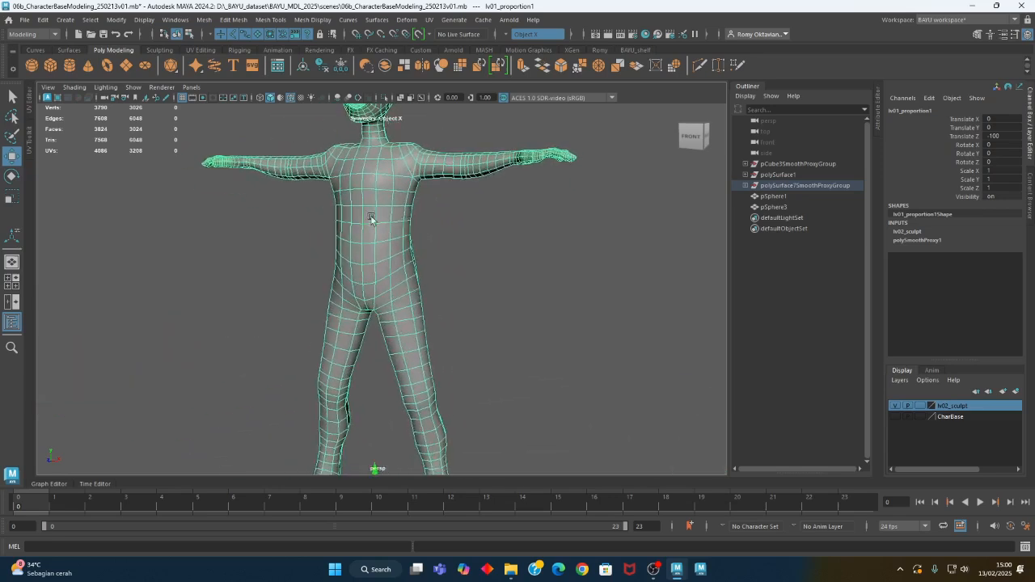
Keep the list of sculpting tools floating over the viewport's edge and choose the Relax Tool for the selected figure
{"action": "left_click", "coordinate": [270, 20]}
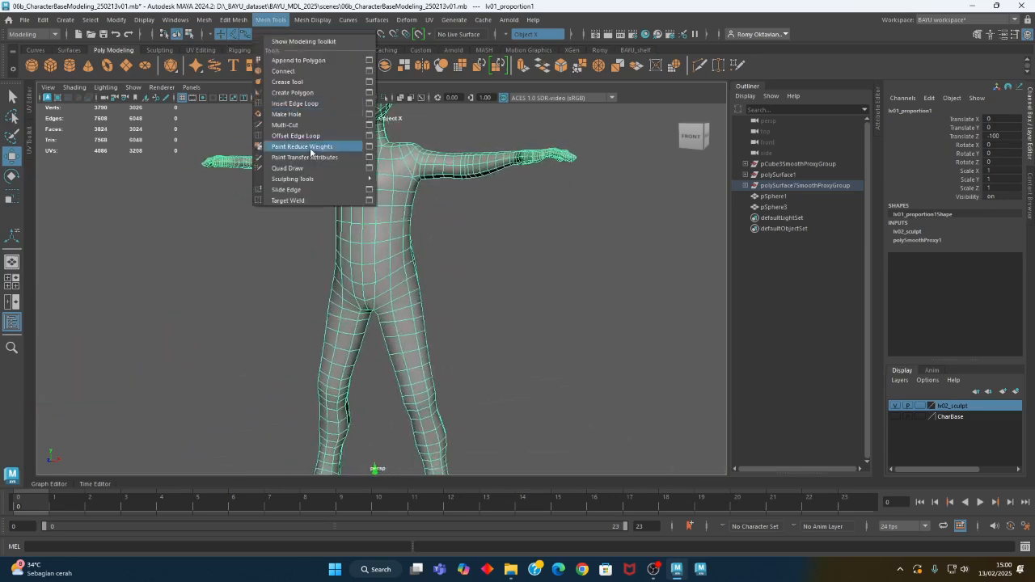
{"action": "mouse_move", "coordinate": [311, 181]}
{"action": "left_click", "coordinate": [405, 169]}
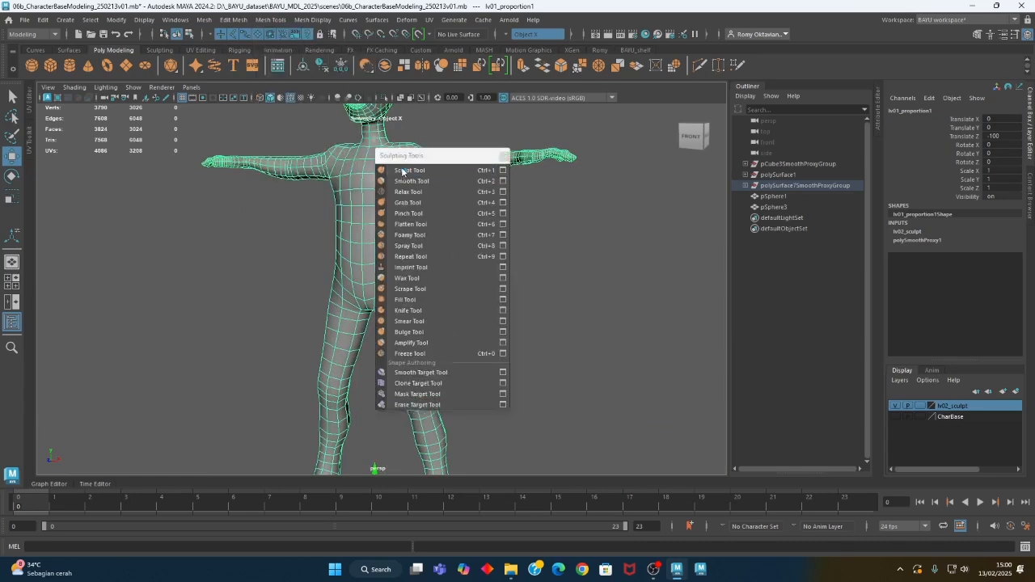
{"action": "left_click_drag", "start_coordinate": [407, 155], "coordinate": [90, 124]}
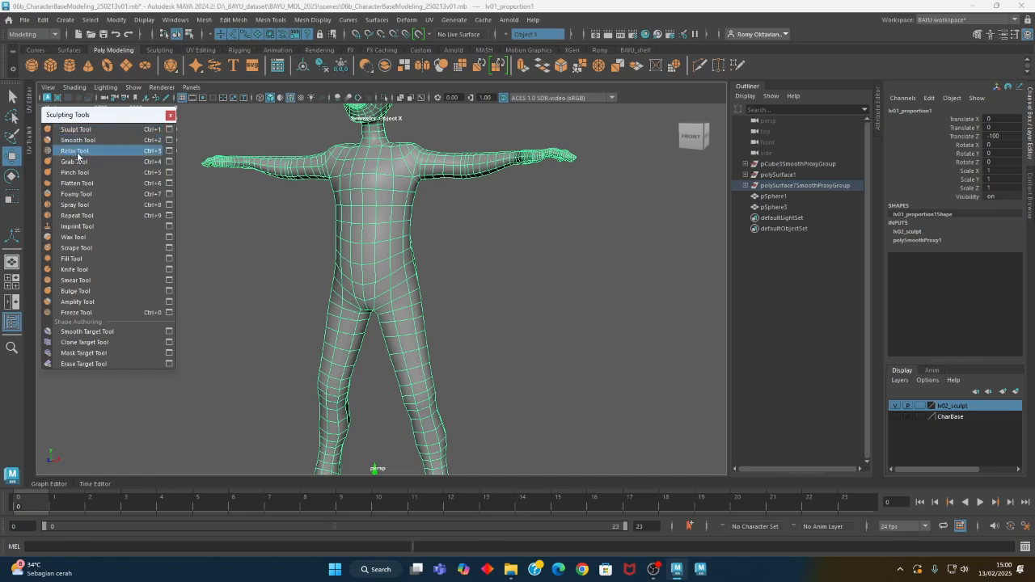
{"action": "left_click", "coordinate": [76, 152]}
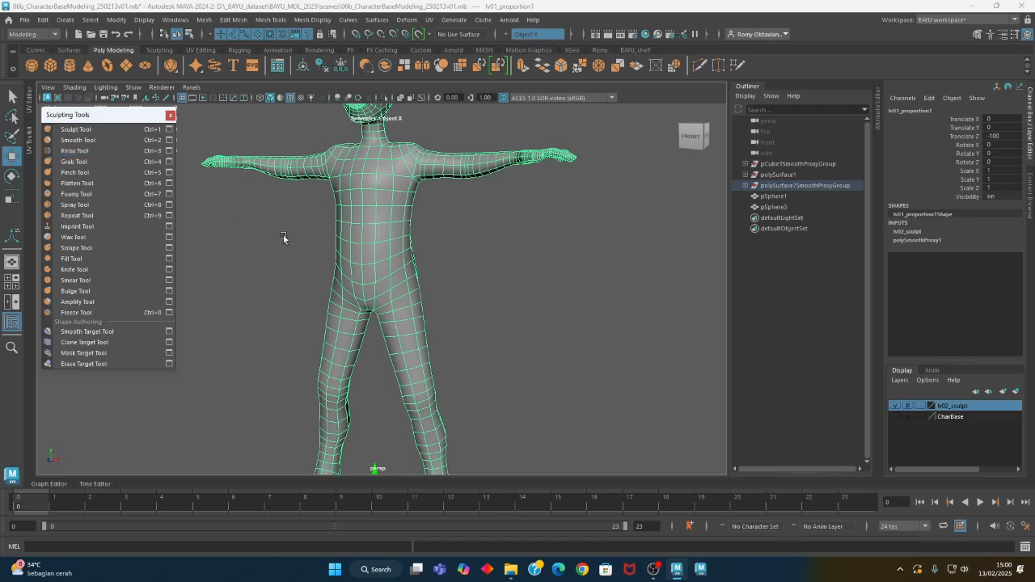
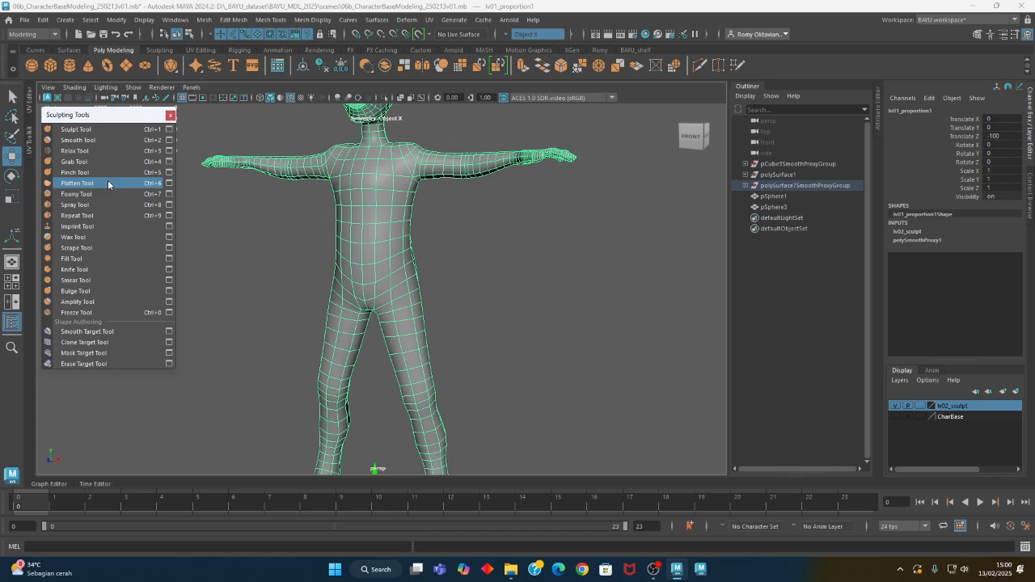
Open the Grab Tool's settings and reshape the figure's waist and torso symmetrically, enlarging the brush to about 24 and 37
{"action": "left_click", "coordinate": [169, 162]}
{"action": "scroll", "coordinate": [342, 277], "scroll_direction": "up", "scroll_amount": 5}
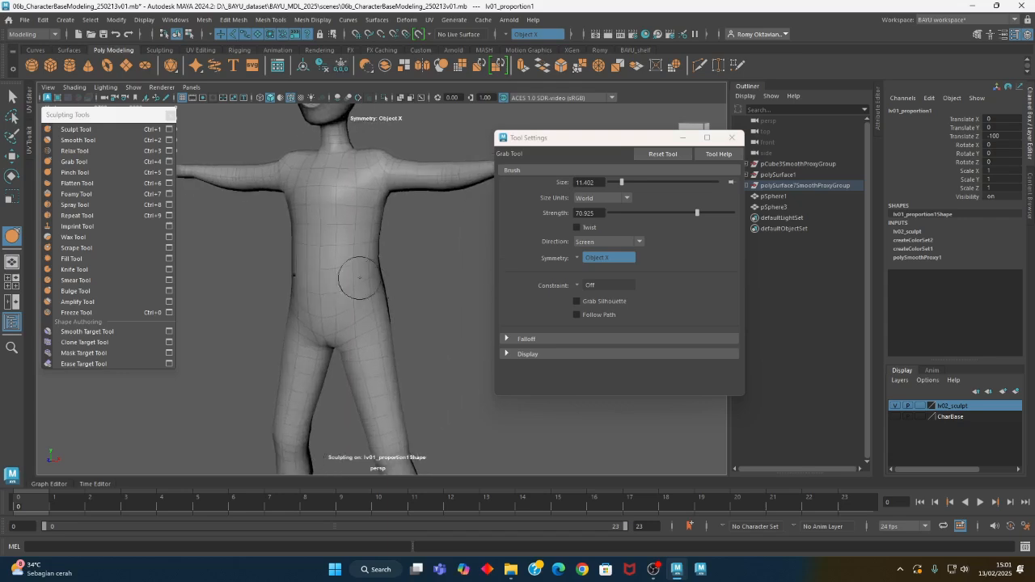
{"action": "left_click_drag", "start_coordinate": [360, 279], "coordinate": [383, 305], "text": "alt"}
{"action": "key", "text": "b"}
{"action": "left_click_drag", "start_coordinate": [351, 259], "coordinate": [375, 259]}
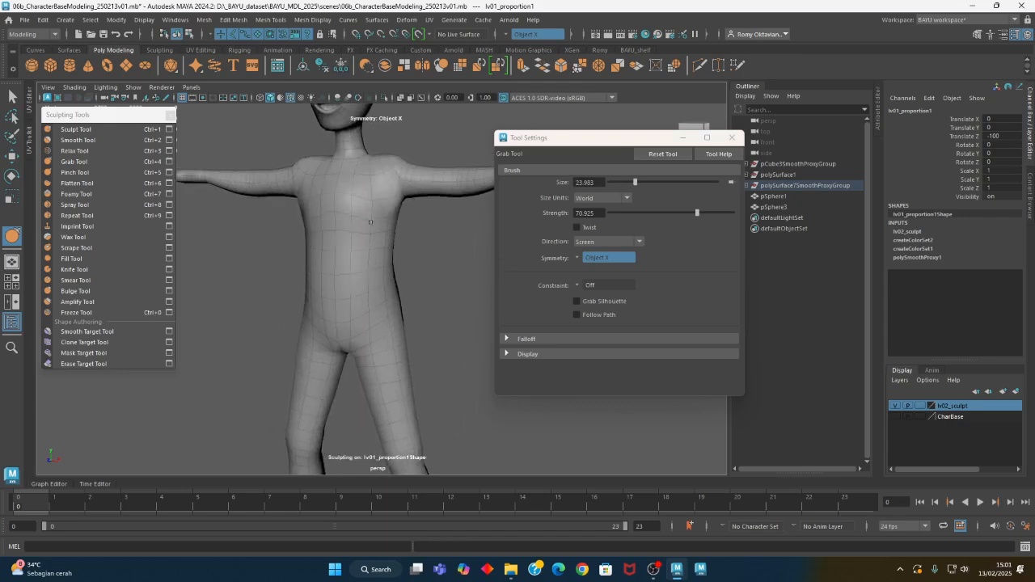
{"action": "key", "text": "b"}
{"action": "left_click_drag", "start_coordinate": [355, 219], "coordinate": [373, 216]}
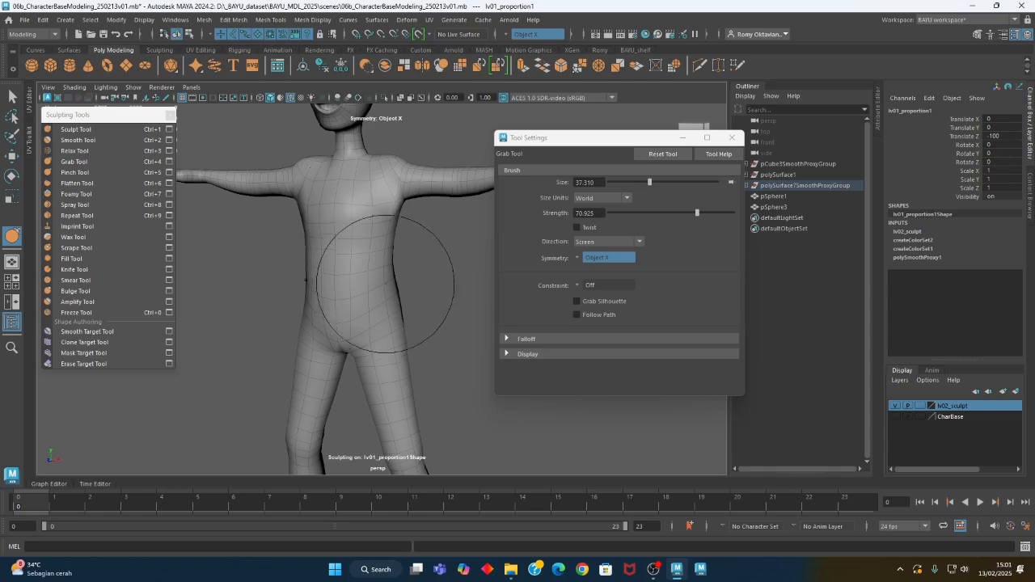
Adjust the waist and hip contours with the Grab Tool, reducing the brush size to about 27
{"action": "left_click_drag", "start_coordinate": [385, 286], "coordinate": [382, 296], "text": "alt"}
{"action": "middle_click_drag", "start_coordinate": [381, 296], "coordinate": [381, 232], "text": "alt"}
{"action": "key", "text": "b"}
{"action": "left_click_drag", "start_coordinate": [330, 193], "coordinate": [309, 195]}
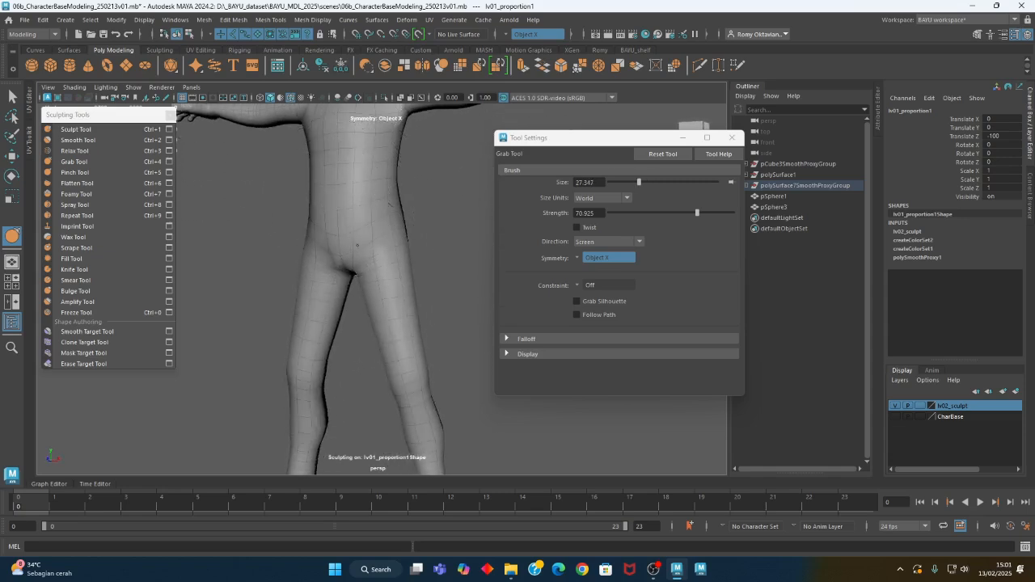
{"action": "mouse_move", "coordinate": [361, 250]}
{"action": "left_mouse_down", "text": "alt"}
{"action": "mouse_move", "coordinate": [285, 251]}
{"action": "mouse_move", "coordinate": [375, 253]}
{"action": "left_mouse_up", "text": "alt"}
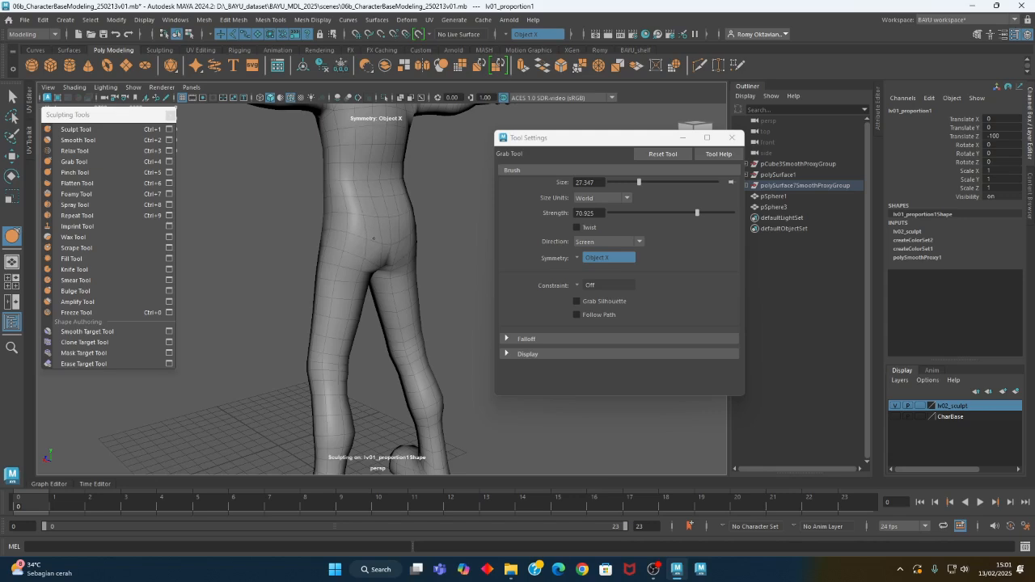
Reshape the figure's back, buttocks and torso with the Grab Tool, enlarging the brush to about 32
{"action": "middle_click_drag", "start_coordinate": [374, 239], "coordinate": [367, 303], "text": "alt"}
{"action": "left_click_drag", "start_coordinate": [356, 267], "coordinate": [332, 266], "text": "alt"}
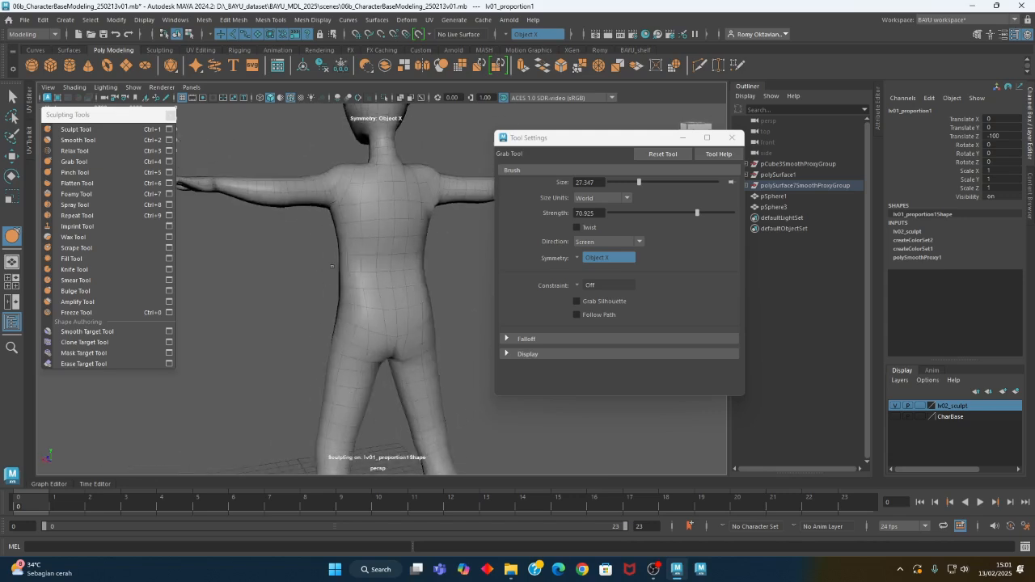
{"action": "key", "text": "b"}
{"action": "mouse_move", "coordinate": [353, 227]}
{"action": "left_mouse_down"}
{"action": "mouse_move", "coordinate": [376, 239]}
{"action": "mouse_move", "coordinate": [320, 228]}
{"action": "mouse_move", "coordinate": [381, 232]}
{"action": "mouse_move", "coordinate": [370, 254]}
{"action": "mouse_move", "coordinate": [426, 307]}
{"action": "left_mouse_up"}
{"action": "key", "text": "m"}
{"action": "key", "text": "b"}
{"action": "middle_click_drag", "start_coordinate": [427, 307], "coordinate": [407, 263], "text": "alt"}
{"action": "left_click_drag", "start_coordinate": [407, 264], "coordinate": [348, 262], "text": "alt"}
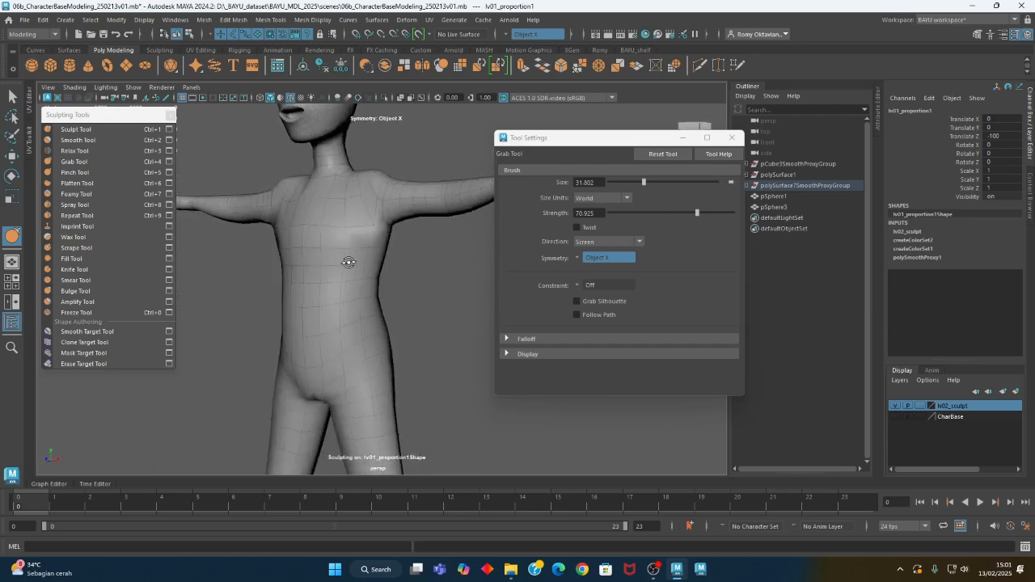
Set up the Sculpt Tool with Averaged Normal direction and a brush size of about 18 for work on the torso
{"action": "left_click", "coordinate": [75, 130]}
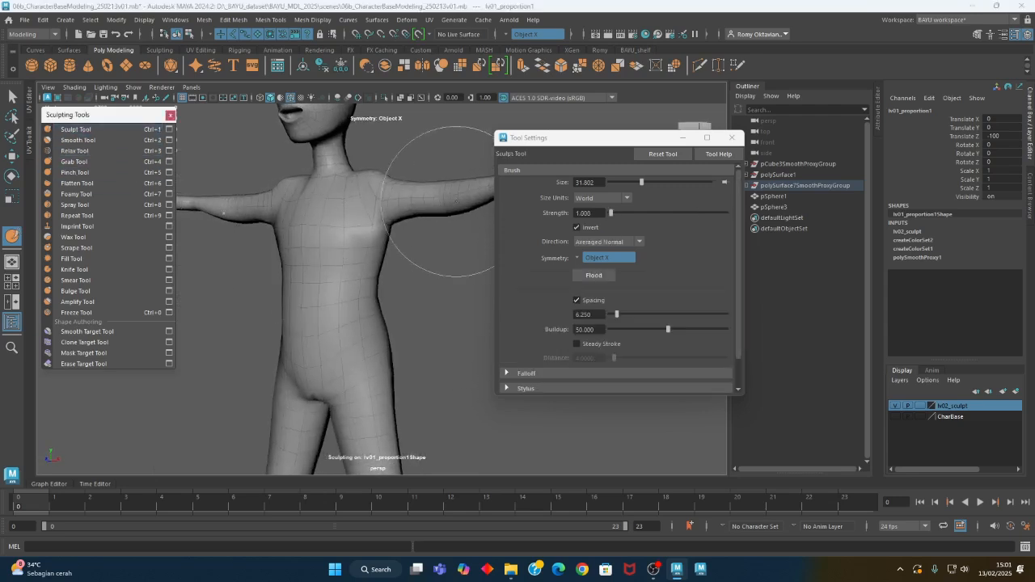
{"action": "left_click", "coordinate": [596, 242]}
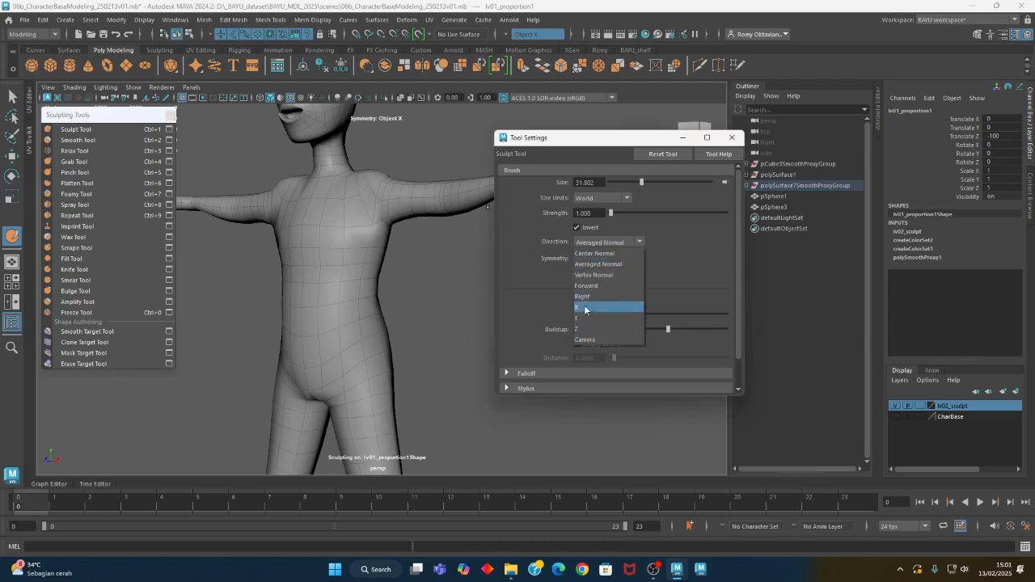
{"action": "left_click", "coordinate": [609, 265]}
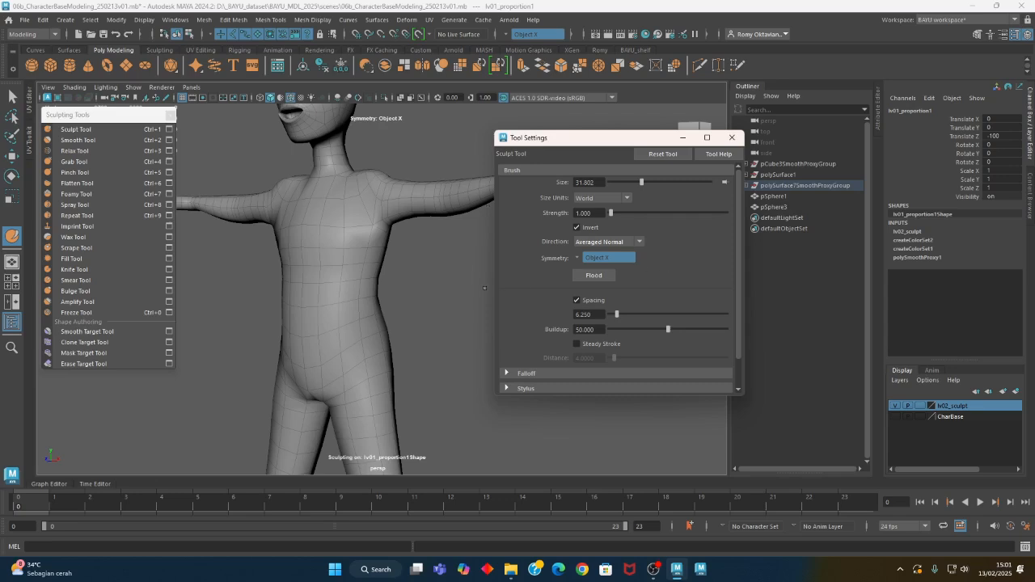
{"action": "mouse_move", "coordinate": [320, 286]}
{"action": "right_mouse_down", "text": "alt"}
{"action": "mouse_move", "coordinate": [329, 291]}
{"action": "mouse_move", "coordinate": [359, 263]}
{"action": "right_mouse_up", "text": "alt"}
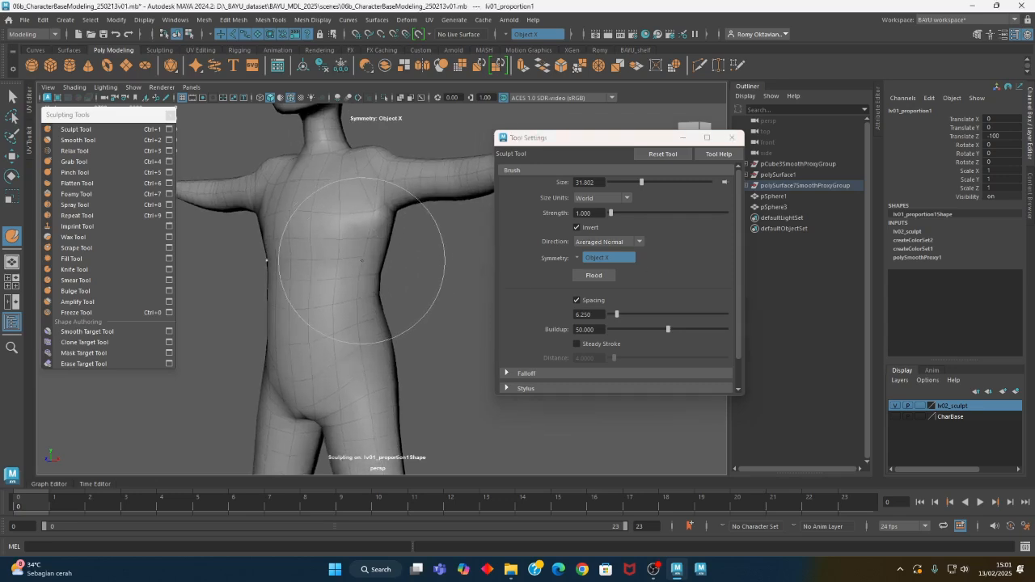
{"action": "key", "text": "b"}
{"action": "mouse_move", "coordinate": [364, 258]}
{"action": "left_mouse_down"}
{"action": "mouse_move", "coordinate": [335, 267]}
{"action": "mouse_move", "coordinate": [354, 245]}
{"action": "mouse_move", "coordinate": [344, 248]}
{"action": "left_mouse_up"}
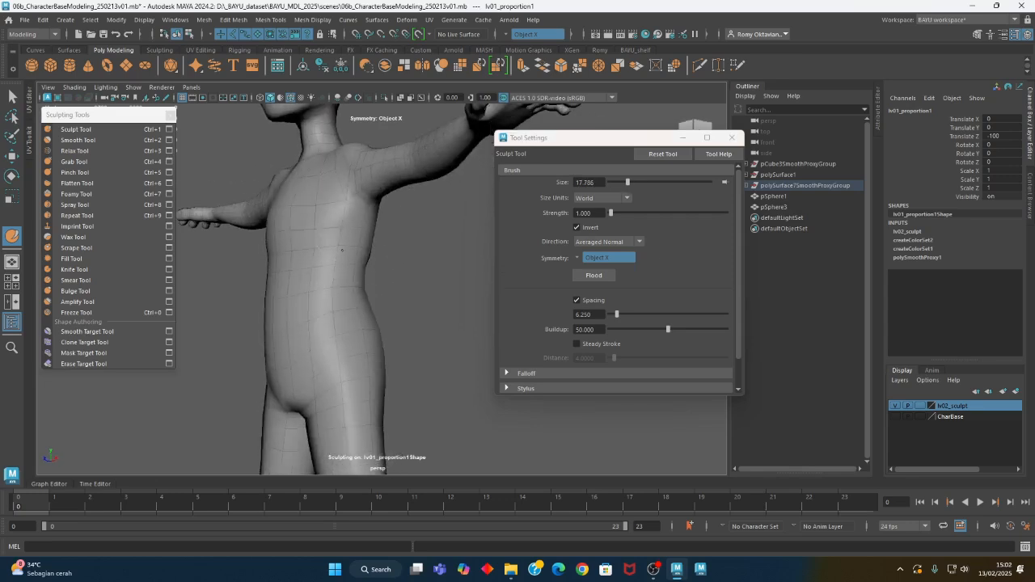
Sculpt the figure's chest, belly and lower abdomen symmetrically with the inverted Sculpt Tool at strength 1
{"action": "left_click_drag", "start_coordinate": [344, 267], "coordinate": [367, 382], "text": "alt"}
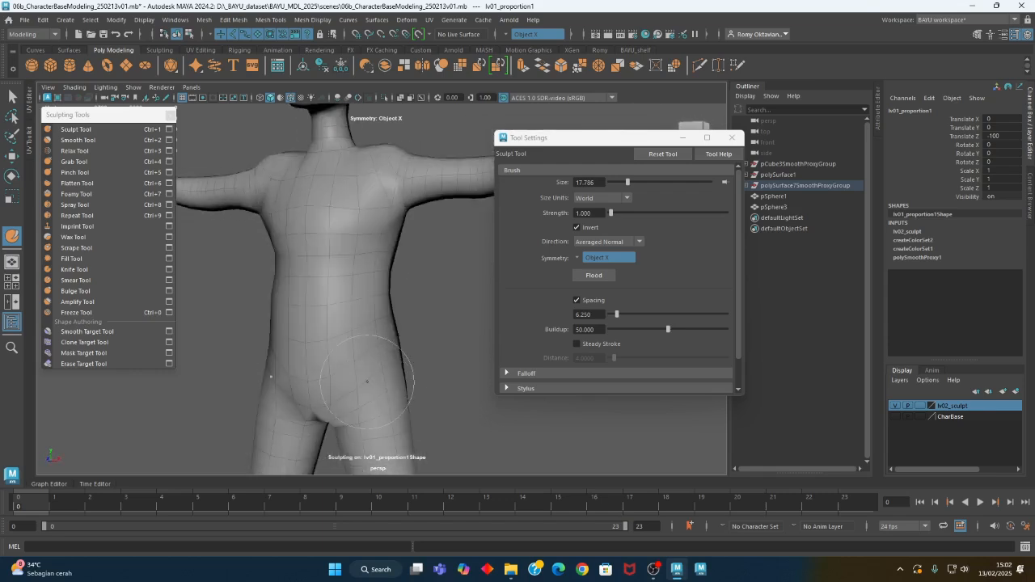
{"action": "scroll", "coordinate": [356, 307], "scroll_direction": "up", "scroll_amount": 2}
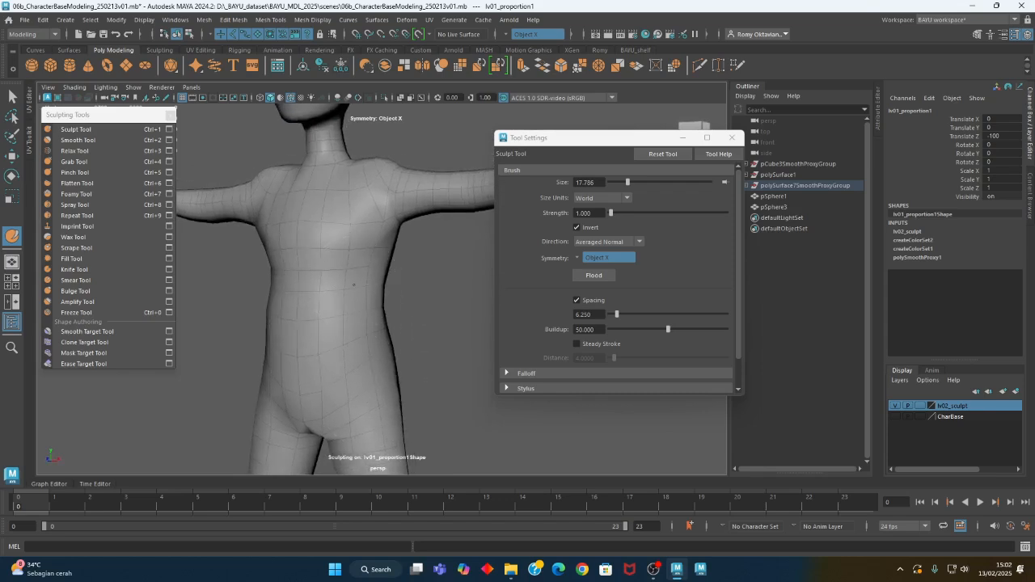
{"action": "mouse_move", "coordinate": [361, 338]}
{"action": "left_mouse_down", "text": "alt"}
{"action": "mouse_move", "coordinate": [324, 312]}
{"action": "mouse_move", "coordinate": [369, 323]}
{"action": "mouse_move", "coordinate": [490, 310]}
{"action": "mouse_move", "coordinate": [381, 359]}
{"action": "mouse_move", "coordinate": [282, 363]}
{"action": "mouse_move", "coordinate": [308, 323]}
{"action": "mouse_move", "coordinate": [351, 329]}
{"action": "mouse_move", "coordinate": [342, 331]}
{"action": "mouse_move", "coordinate": [379, 288]}
{"action": "left_mouse_up", "text": "alt"}
{"action": "mouse_move", "coordinate": [353, 341]}
{"action": "left_mouse_down", "text": "alt"}
{"action": "mouse_move", "coordinate": [394, 358]}
{"action": "mouse_move", "coordinate": [376, 356]}
{"action": "left_mouse_up", "text": "alt"}
Reshape the chest, shoulders and upper back with the Grab Tool at brush sizes of about 22 and 28
{"action": "left_click", "coordinate": [93, 162]}
{"action": "mouse_move", "coordinate": [329, 292]}
{"action": "left_mouse_down", "text": "alt"}
{"action": "mouse_move", "coordinate": [408, 263]}
{"action": "mouse_move", "coordinate": [364, 277]}
{"action": "mouse_move", "coordinate": [396, 264]}
{"action": "left_mouse_up", "text": "alt"}
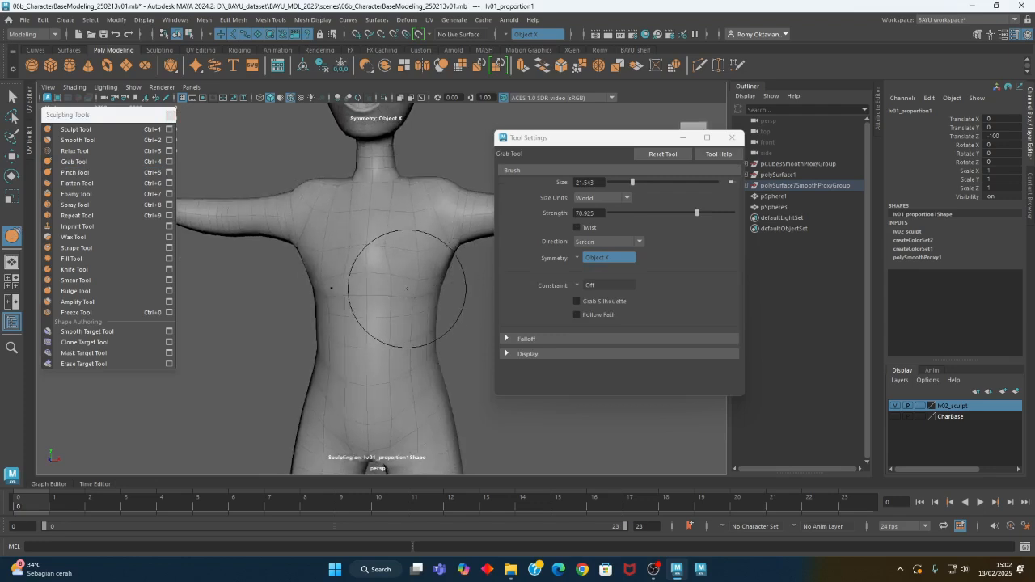
{"action": "mouse_move", "coordinate": [369, 309]}
{"action": "left_mouse_down"}
{"action": "mouse_move", "coordinate": [396, 287]}
{"action": "mouse_move", "coordinate": [268, 315]}
{"action": "mouse_move", "coordinate": [380, 276]}
{"action": "mouse_move", "coordinate": [342, 273]}
{"action": "mouse_move", "coordinate": [377, 289]}
{"action": "mouse_move", "coordinate": [353, 307]}
{"action": "mouse_move", "coordinate": [330, 262]}
{"action": "left_mouse_up"}
{"action": "middle_click_drag", "start_coordinate": [330, 262], "coordinate": [330, 256], "text": "alt"}
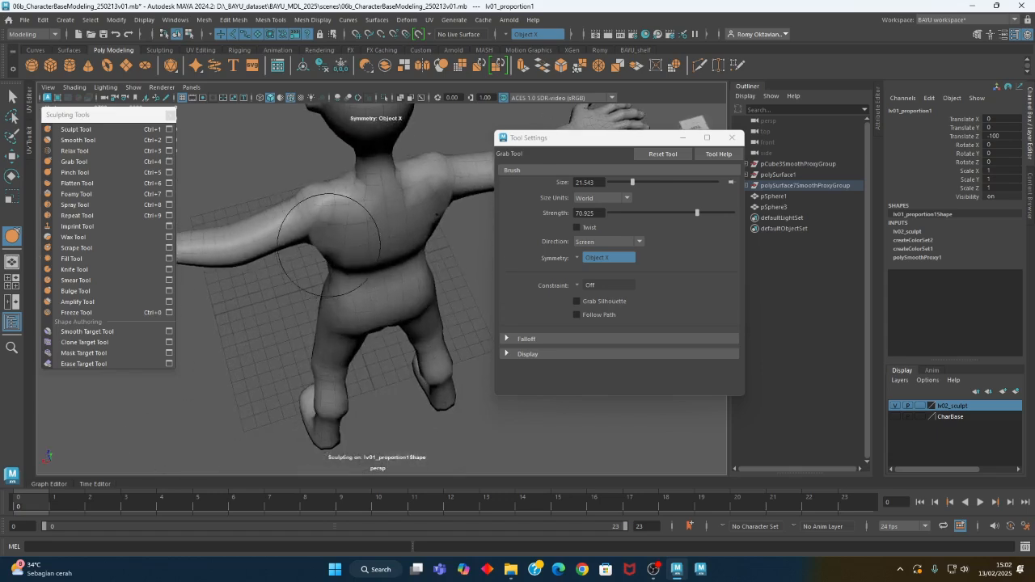
{"action": "mouse_move", "coordinate": [323, 230]}
{"action": "left_mouse_down"}
{"action": "mouse_move", "coordinate": [343, 230]}
{"action": "mouse_move", "coordinate": [326, 263]}
{"action": "mouse_move", "coordinate": [328, 250]}
{"action": "mouse_move", "coordinate": [386, 259]}
{"action": "mouse_move", "coordinate": [346, 242]}
{"action": "mouse_move", "coordinate": [381, 203]}
{"action": "left_mouse_up"}
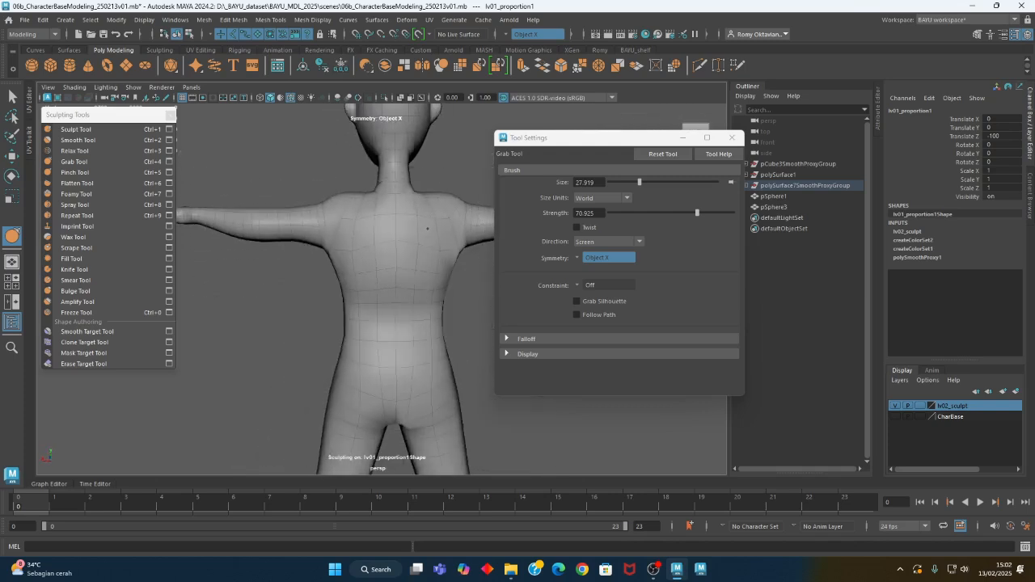
{"action": "mouse_move", "coordinate": [430, 228]}
{"action": "left_mouse_down", "text": "alt"}
{"action": "mouse_move", "coordinate": [381, 203]}
{"action": "mouse_move", "coordinate": [432, 272]}
{"action": "mouse_move", "coordinate": [469, 280]}
{"action": "mouse_move", "coordinate": [384, 291]}
{"action": "left_mouse_up", "text": "alt"}
Turn off Invert for the Sculpt Tool and build up the lower back and buttocks with a brush of about 17
{"action": "left_click", "coordinate": [75, 129]}
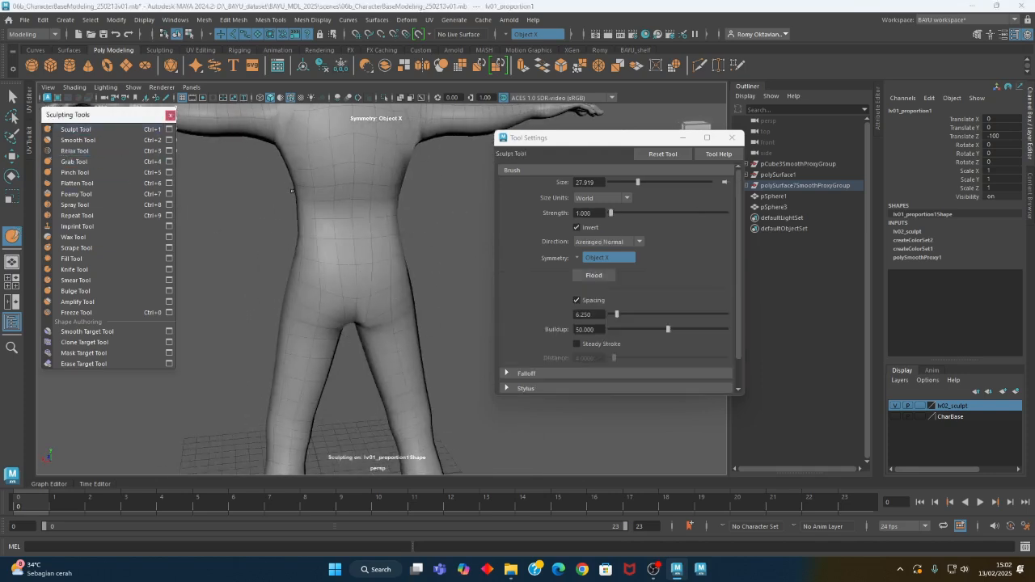
{"action": "left_click", "coordinate": [577, 226]}
{"action": "left_click_drag", "start_coordinate": [319, 239], "coordinate": [368, 243], "text": "alt"}
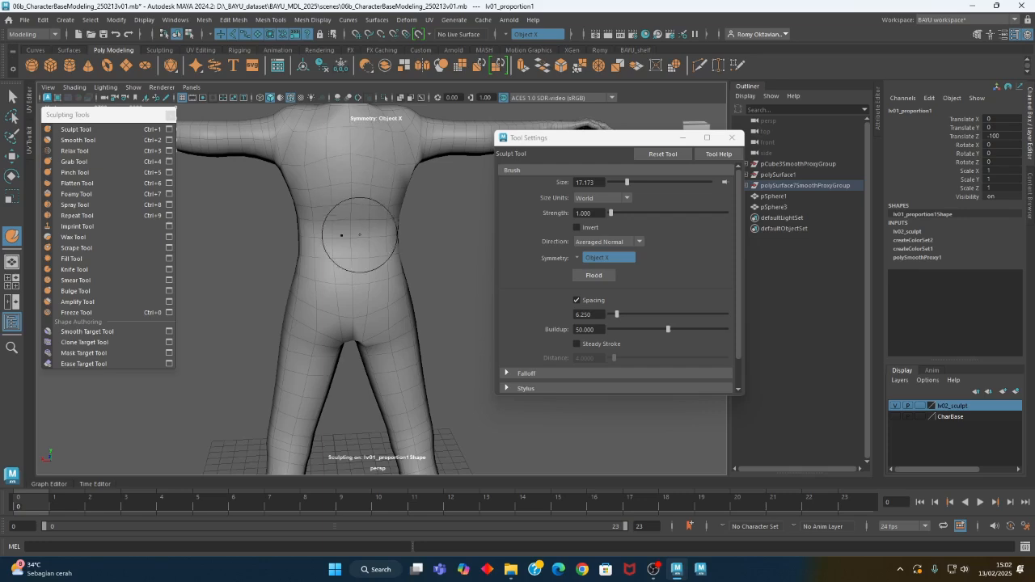
{"action": "mouse_move", "coordinate": [368, 245]}
{"action": "left_mouse_down", "text": "alt"}
{"action": "mouse_move", "coordinate": [402, 243]}
{"action": "mouse_move", "coordinate": [355, 237]}
{"action": "mouse_move", "coordinate": [374, 268]}
{"action": "mouse_move", "coordinate": [340, 237]}
{"action": "left_mouse_up", "text": "alt"}
{"action": "mouse_move", "coordinate": [389, 296]}
{"action": "left_mouse_down", "text": "alt"}
{"action": "mouse_move", "coordinate": [363, 289]}
{"action": "mouse_move", "coordinate": [404, 289]}
{"action": "mouse_move", "coordinate": [351, 303]}
{"action": "left_mouse_up", "text": "alt"}
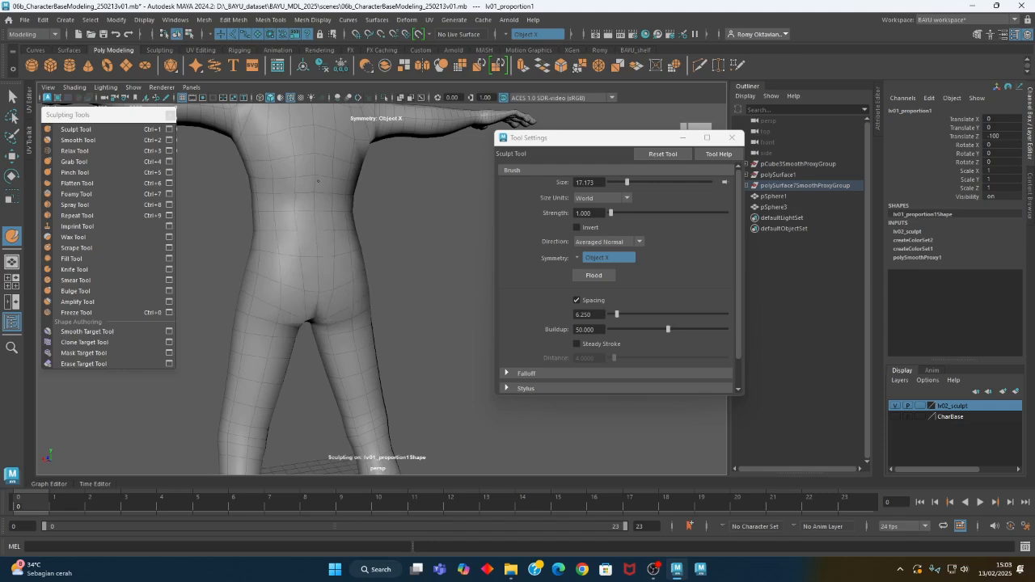
Add volume to the hips and thighs with the Sculpt Tool at a brush size of about 28
{"action": "mouse_move", "coordinate": [324, 212]}
{"action": "left_mouse_down", "text": "alt"}
{"action": "mouse_move", "coordinate": [407, 254]}
{"action": "mouse_move", "coordinate": [351, 266]}
{"action": "mouse_move", "coordinate": [340, 250]}
{"action": "mouse_move", "coordinate": [394, 243]}
{"action": "mouse_move", "coordinate": [409, 305]}
{"action": "mouse_move", "coordinate": [305, 190]}
{"action": "mouse_move", "coordinate": [342, 266]}
{"action": "mouse_move", "coordinate": [328, 230]}
{"action": "left_mouse_up", "text": "alt"}
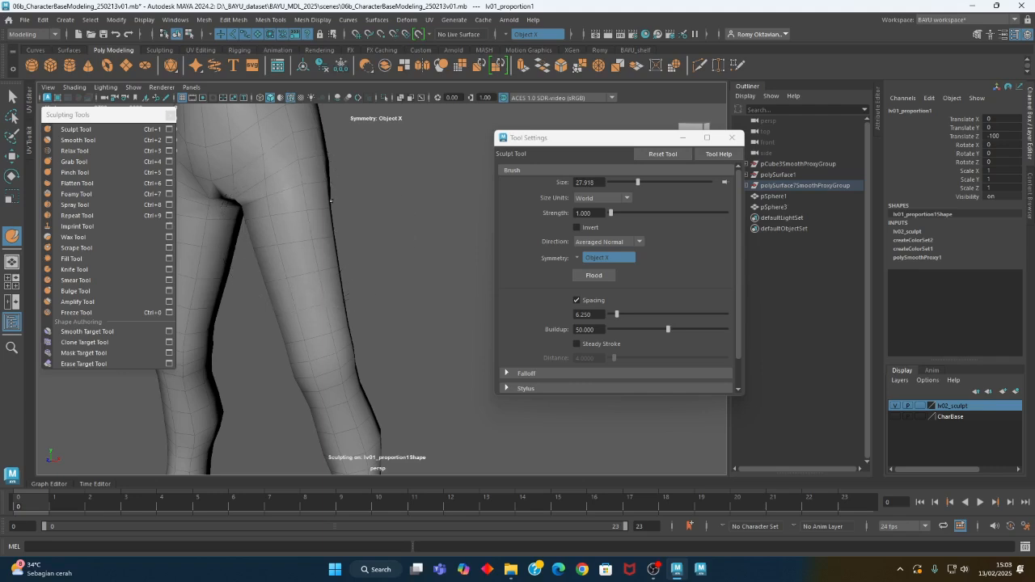
{"action": "mouse_move", "coordinate": [290, 295]}
{"action": "left_mouse_down", "text": "alt"}
{"action": "mouse_move", "coordinate": [326, 294]}
{"action": "mouse_move", "coordinate": [342, 280]}
{"action": "mouse_move", "coordinate": [328, 273]}
{"action": "mouse_move", "coordinate": [377, 254]}
{"action": "mouse_move", "coordinate": [363, 275]}
{"action": "mouse_move", "coordinate": [210, 270]}
{"action": "mouse_move", "coordinate": [351, 274]}
{"action": "left_mouse_up", "text": "alt"}
{"action": "left_click_drag", "start_coordinate": [392, 242], "coordinate": [381, 262], "text": "alt"}
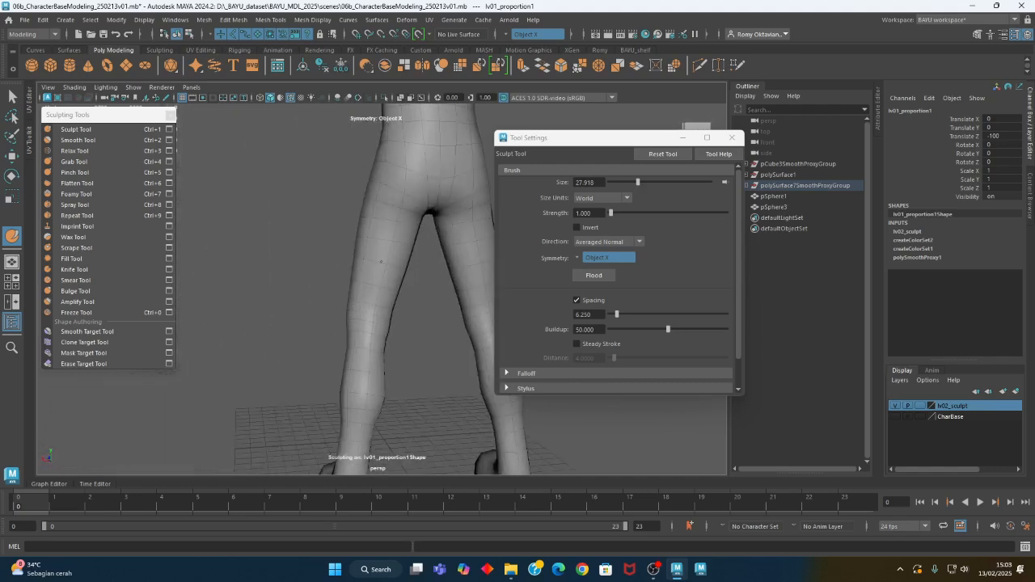
Tighten the creases beneath the buttocks with the Pinch Tool at strength 15 and a brush size of about 15
{"action": "left_click", "coordinate": [74, 172]}
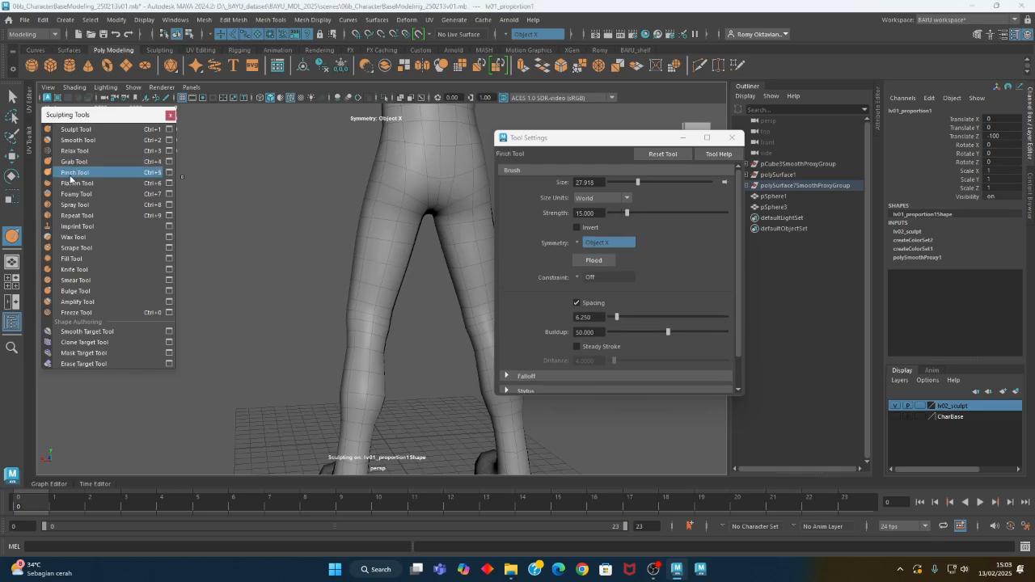
{"action": "left_click_drag", "start_coordinate": [333, 260], "coordinate": [330, 275], "text": "alt"}
{"action": "right_click_drag", "start_coordinate": [330, 275], "coordinate": [346, 270], "text": "alt"}
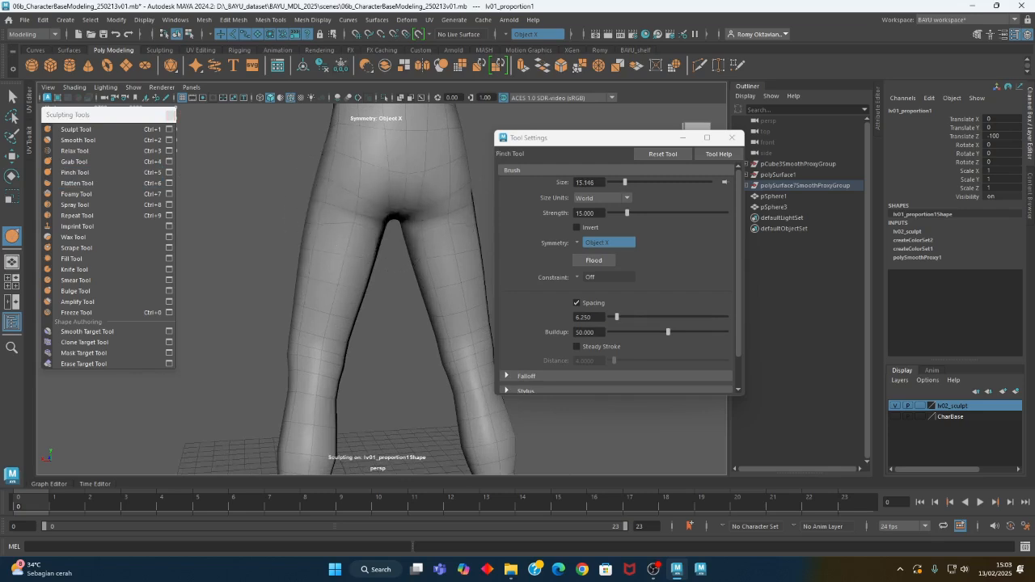
{"action": "mouse_move", "coordinate": [347, 224]}
{"action": "left_mouse_down", "text": "alt"}
{"action": "mouse_move", "coordinate": [314, 217]}
{"action": "mouse_move", "coordinate": [439, 222]}
{"action": "left_mouse_up", "text": "alt"}
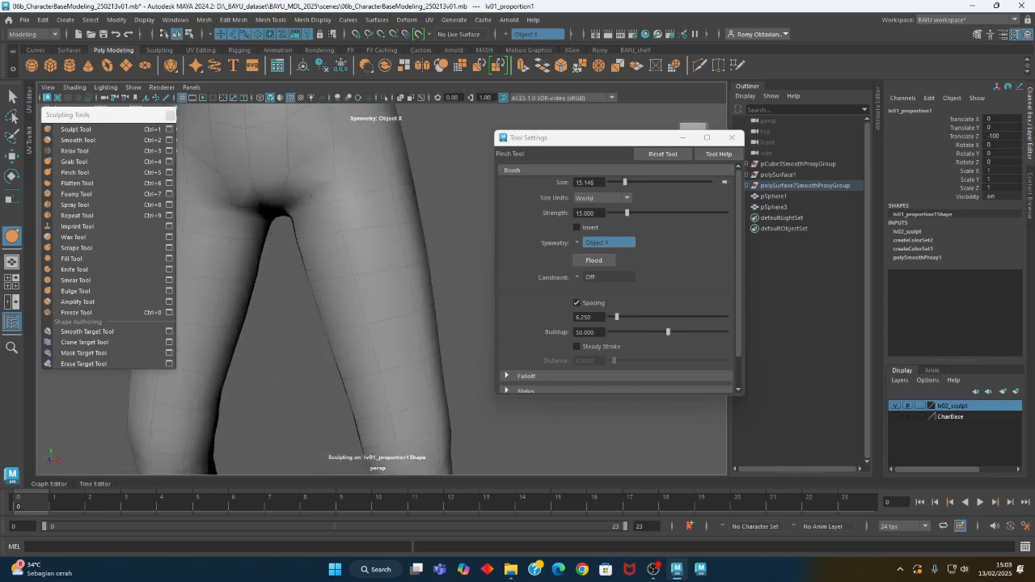
{"action": "left_click_drag", "start_coordinate": [289, 205], "coordinate": [296, 216]}
{"action": "middle_click_drag", "start_coordinate": [367, 296], "coordinate": [320, 202], "text": "alt"}
{"action": "mouse_move", "coordinate": [350, 320]}
{"action": "left_mouse_down", "text": "alt"}
{"action": "mouse_move", "coordinate": [271, 335]}
{"action": "mouse_move", "coordinate": [321, 309]}
{"action": "left_mouse_up", "text": "alt"}
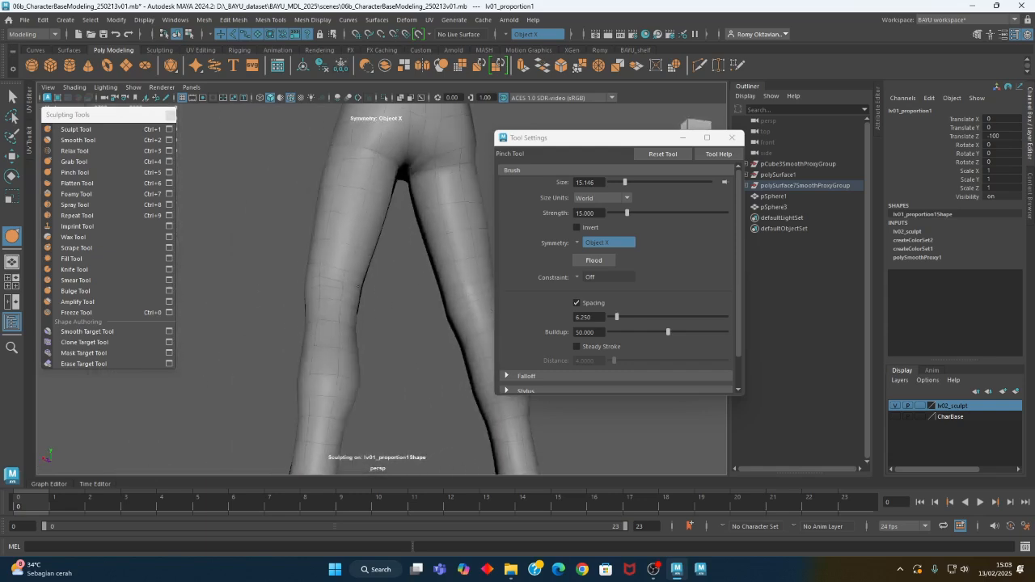
Examine the legs, the full side profile and the torso of the figure from several angles
{"action": "middle_click_drag", "start_coordinate": [394, 433], "coordinate": [374, 261], "text": "alt"}
{"action": "left_click_drag", "start_coordinate": [459, 323], "coordinate": [364, 303], "text": "alt"}
{"action": "middle_click_drag", "start_coordinate": [354, 269], "coordinate": [395, 368], "text": "alt"}
{"action": "right_click_drag", "start_coordinate": [396, 368], "coordinate": [311, 194], "text": "alt"}
{"action": "middle_click_drag", "start_coordinate": [311, 194], "coordinate": [319, 388], "text": "alt"}
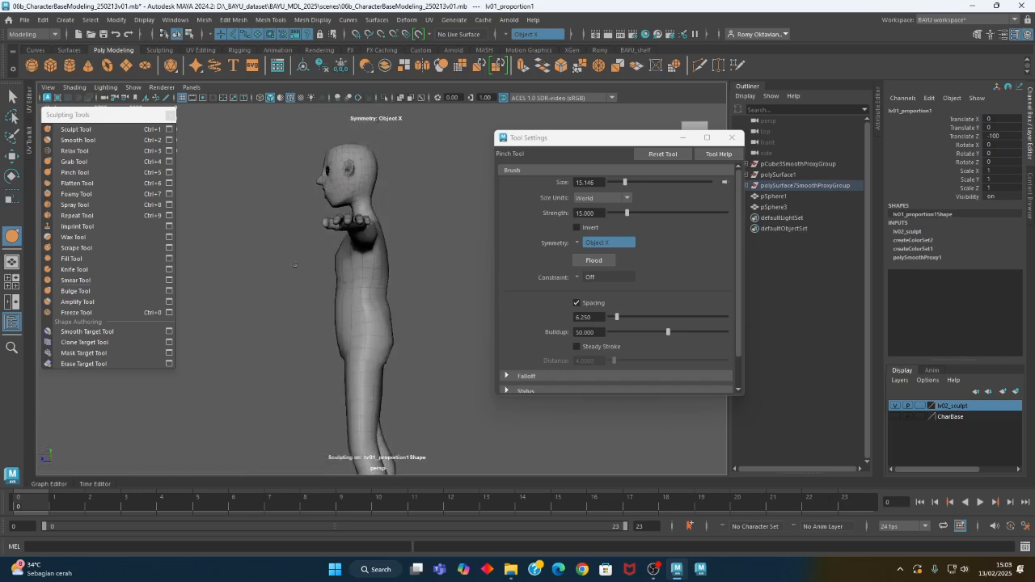
{"action": "left_click_drag", "start_coordinate": [267, 299], "coordinate": [353, 268], "text": "alt"}
{"action": "right_click_drag", "start_coordinate": [352, 268], "coordinate": [398, 279], "text": "alt"}
{"action": "left_click_drag", "start_coordinate": [398, 280], "coordinate": [386, 238], "text": "alt"}
{"action": "middle_click_drag", "start_coordinate": [385, 227], "coordinate": [398, 285], "text": "alt"}
{"action": "right_click_drag", "start_coordinate": [398, 285], "coordinate": [425, 328], "text": "alt"}
{"action": "middle_click_drag", "start_coordinate": [426, 328], "coordinate": [413, 377], "text": "alt"}
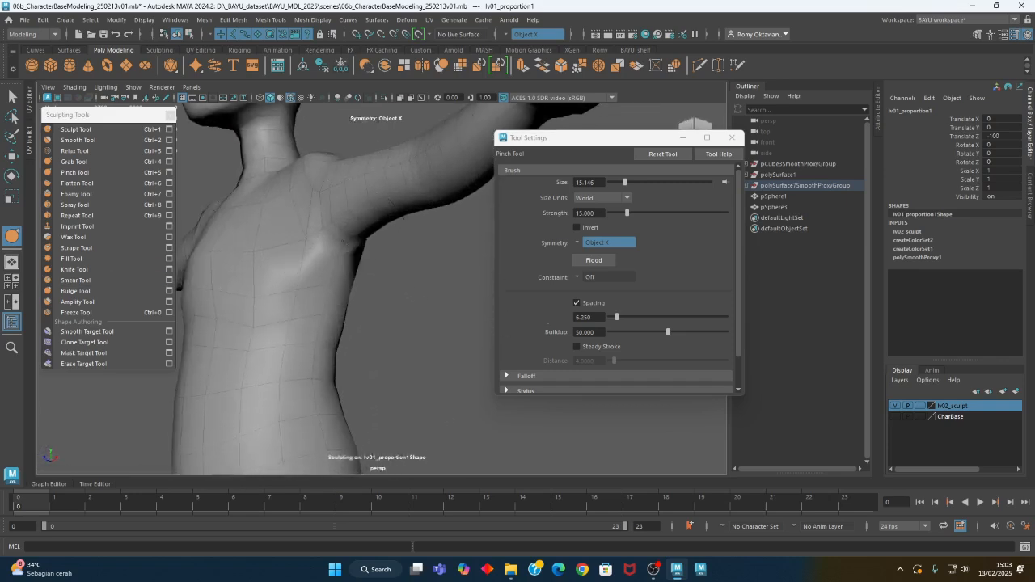
Refine the lower edge of the chest near the armpit with the Grab Tool at a brush size of about 6
{"action": "left_click_drag", "start_coordinate": [309, 234], "coordinate": [315, 275], "text": "alt"}
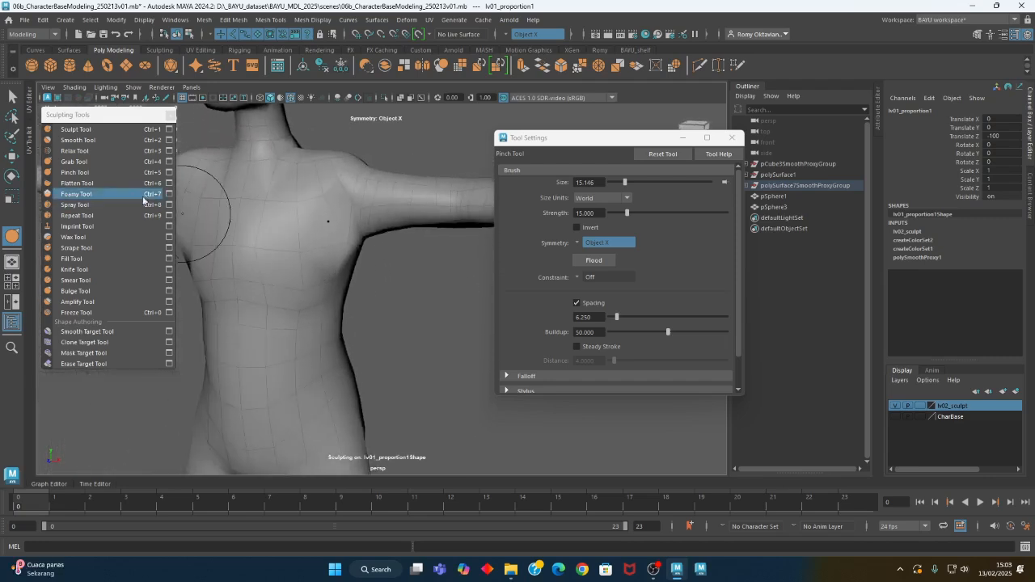
{"action": "left_click", "coordinate": [75, 162]}
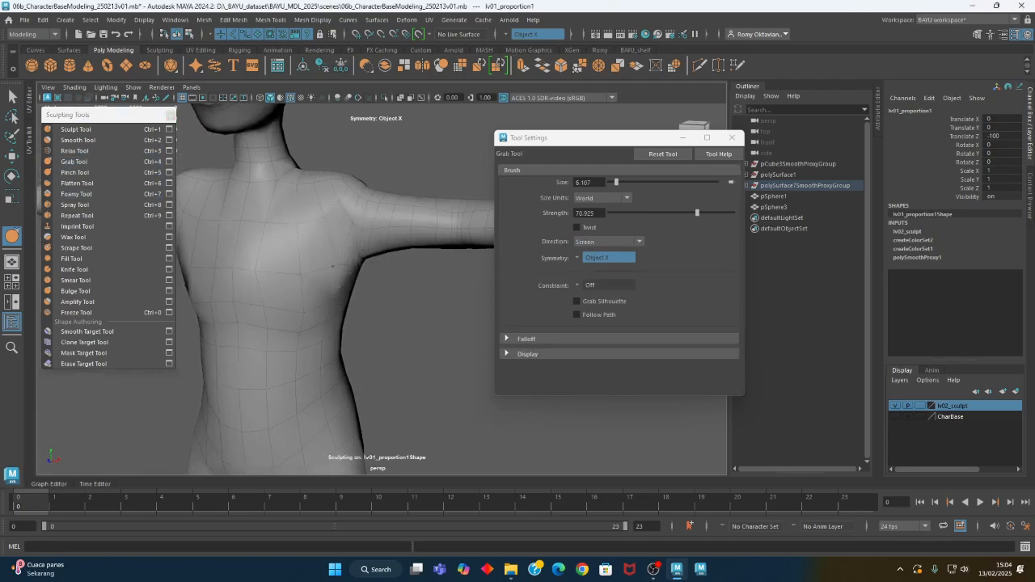
{"action": "left_click_drag", "start_coordinate": [331, 271], "coordinate": [286, 283], "text": "alt"}
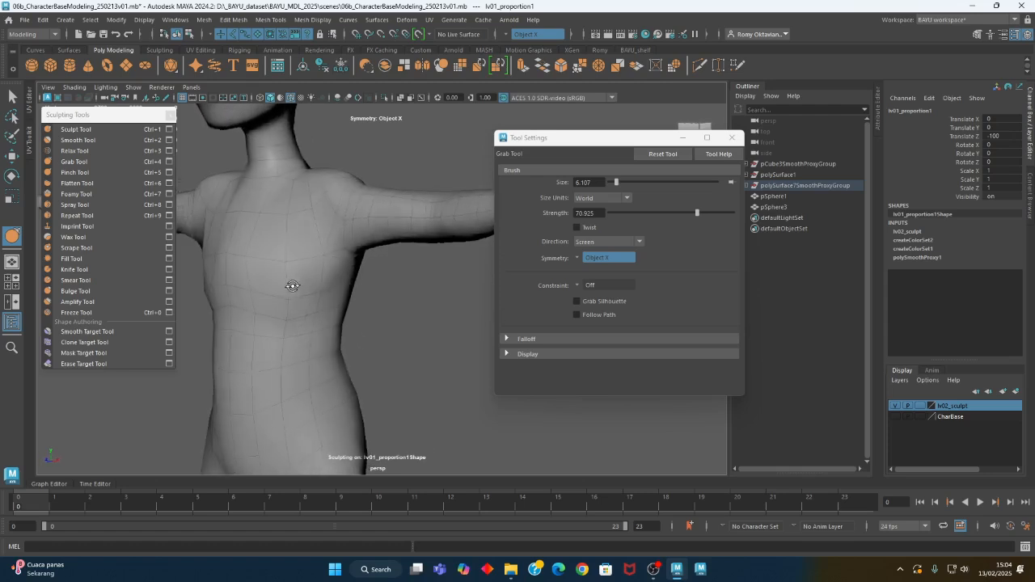
Soften the chest and abdomen with the Smooth Tool at strength about 19 and brush size about 10, checking the body all round
{"action": "left_click", "coordinate": [80, 142]}
{"action": "left_click_drag", "start_coordinate": [275, 235], "coordinate": [297, 287], "text": "alt"}
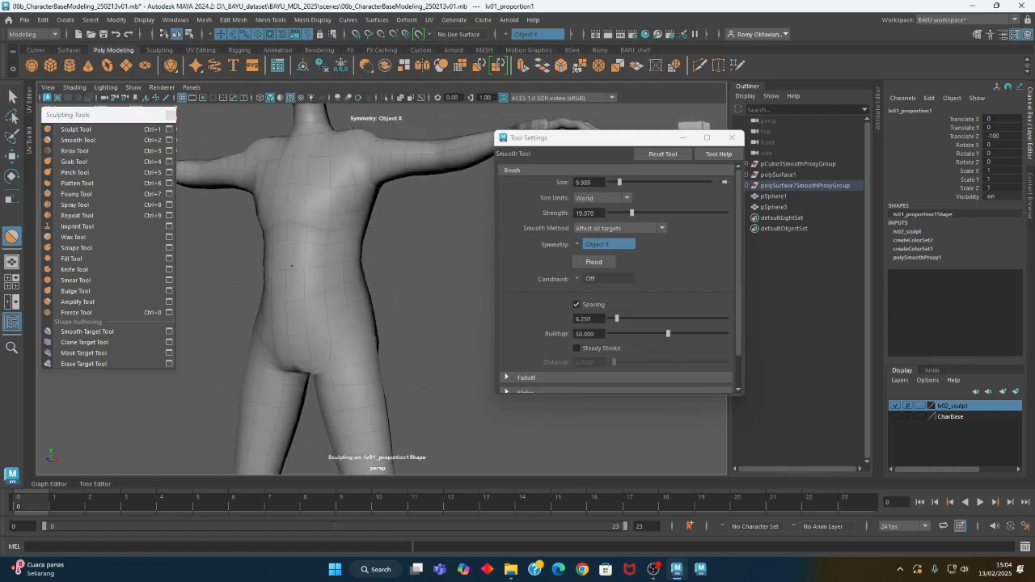
{"action": "left_click_drag", "start_coordinate": [297, 324], "coordinate": [386, 353], "text": "alt"}
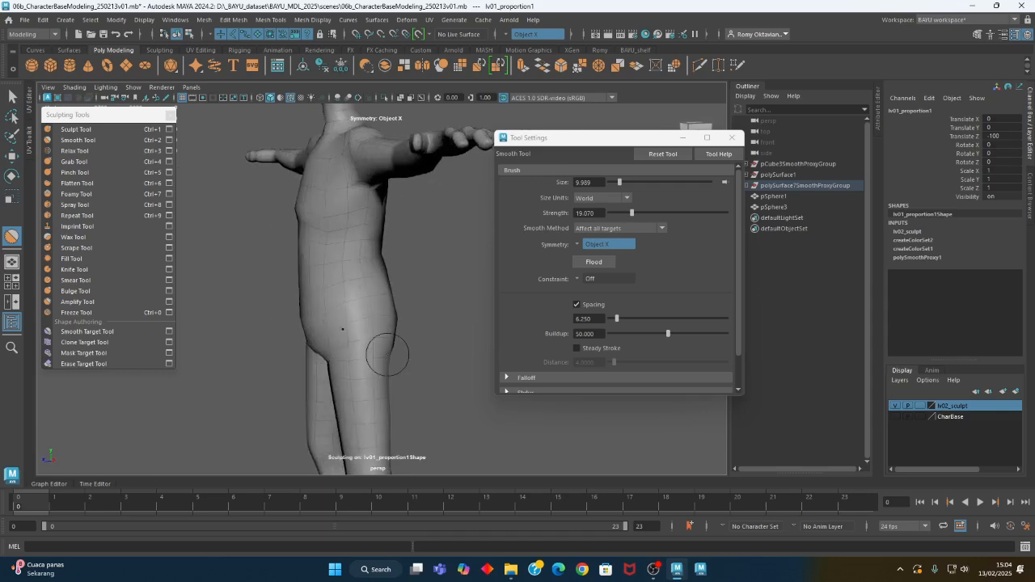
{"action": "right_click_drag", "start_coordinate": [386, 354], "coordinate": [275, 363], "text": "alt"}
{"action": "left_click_drag", "start_coordinate": [275, 364], "coordinate": [370, 257], "text": "alt"}
{"action": "middle_click_drag", "start_coordinate": [371, 257], "coordinate": [369, 314], "text": "alt"}
{"action": "right_click_drag", "start_coordinate": [369, 314], "coordinate": [566, 330], "text": "alt"}
{"action": "mouse_move", "coordinate": [356, 250]}
{"action": "left_mouse_down", "text": "alt"}
{"action": "mouse_move", "coordinate": [368, 235]}
{"action": "mouse_move", "coordinate": [345, 290]}
{"action": "mouse_move", "coordinate": [347, 316]}
{"action": "left_mouse_up", "text": "alt"}
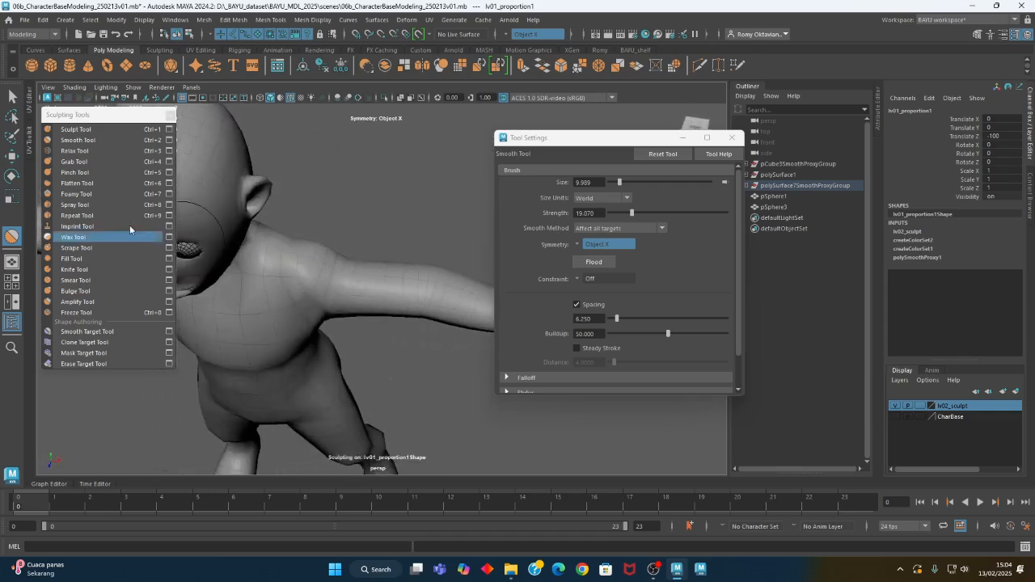
Reshape the shoulder, upper arm and upper chest with the Grab Tool at brush size about 14 and strength about 71
{"action": "left_click", "coordinate": [74, 162]}
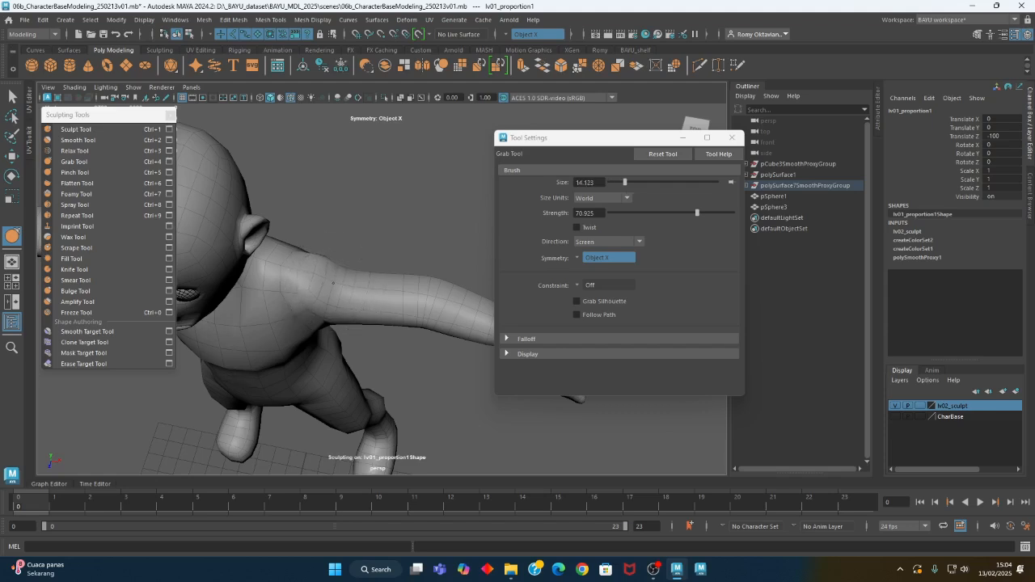
{"action": "left_click_drag", "start_coordinate": [348, 312], "coordinate": [347, 268], "text": "alt"}
{"action": "middle_click_drag", "start_coordinate": [347, 268], "coordinate": [369, 270], "text": "alt"}
{"action": "mouse_move", "coordinate": [370, 270]}
{"action": "left_mouse_down", "text": "alt"}
{"action": "mouse_move", "coordinate": [264, 289]}
{"action": "mouse_move", "coordinate": [274, 275]}
{"action": "mouse_move", "coordinate": [266, 280]}
{"action": "left_mouse_up", "text": "alt"}
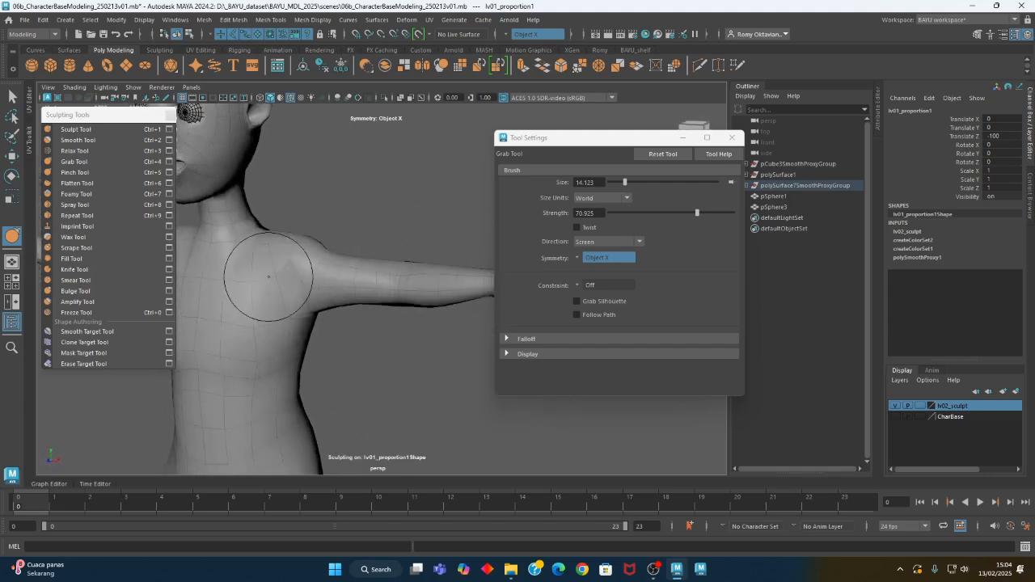
{"action": "middle_click_drag", "start_coordinate": [266, 280], "coordinate": [359, 272], "text": "alt"}
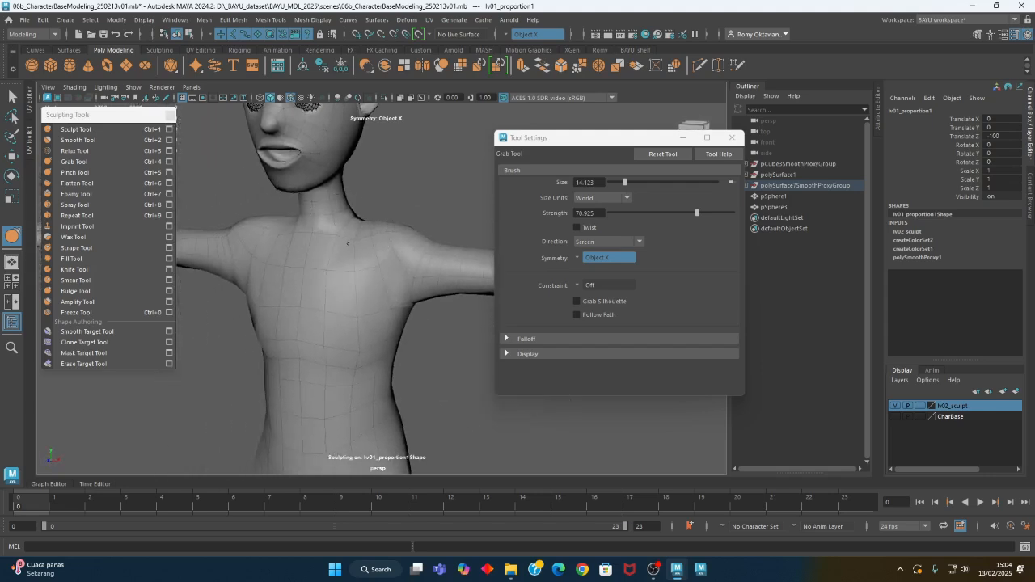
{"action": "middle_click_drag", "start_coordinate": [330, 250], "coordinate": [334, 319], "text": "alt"}
{"action": "left_click_drag", "start_coordinate": [295, 317], "coordinate": [377, 330], "text": "alt"}
{"action": "right_click_drag", "start_coordinate": [377, 331], "coordinate": [389, 242], "text": "alt"}
{"action": "mouse_move", "coordinate": [388, 242]}
{"action": "middle_mouse_down", "text": "alt"}
{"action": "mouse_move", "coordinate": [382, 316]}
{"action": "mouse_move", "coordinate": [390, 338]}
{"action": "mouse_move", "coordinate": [362, 322]}
{"action": "middle_mouse_up", "text": "alt"}
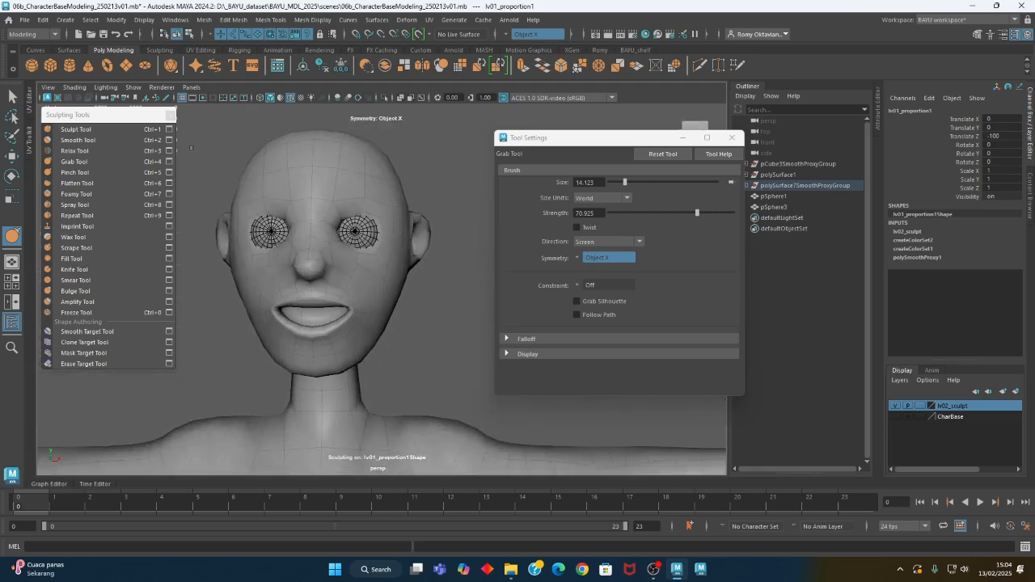
Shape the brow and the nose bridge with the Grab Tool, reducing the brush size to about 7.4 and further to about 4.9
{"action": "left_click", "coordinate": [95, 164]}
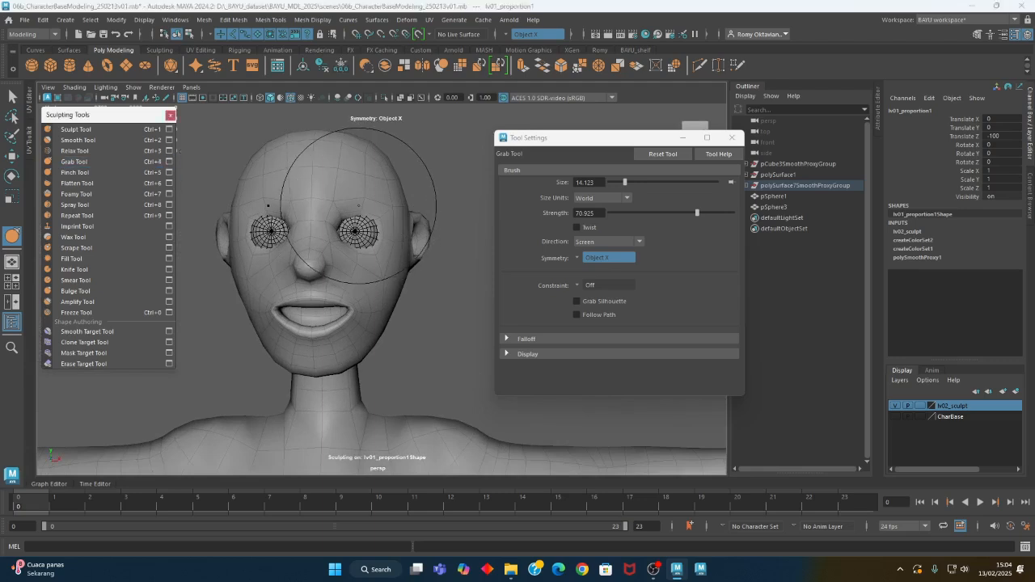
{"action": "key", "text": "b"}
{"action": "left_click_drag", "start_coordinate": [356, 198], "coordinate": [330, 198]}
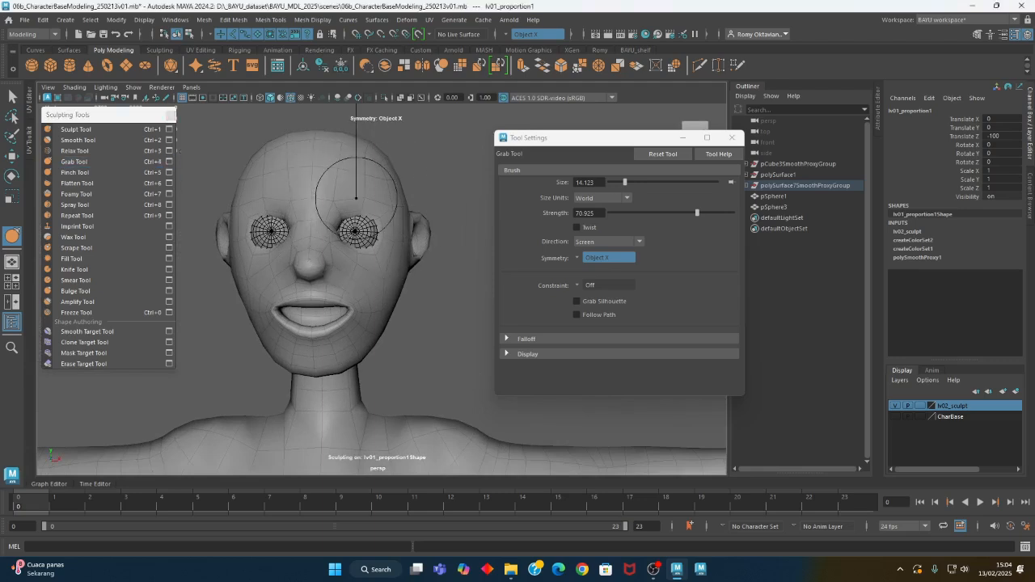
{"action": "middle_click_drag", "start_coordinate": [329, 217], "coordinate": [407, 282], "text": "alt"}
{"action": "scroll", "coordinate": [277, 259], "scroll_direction": "up", "scroll_amount": 5}
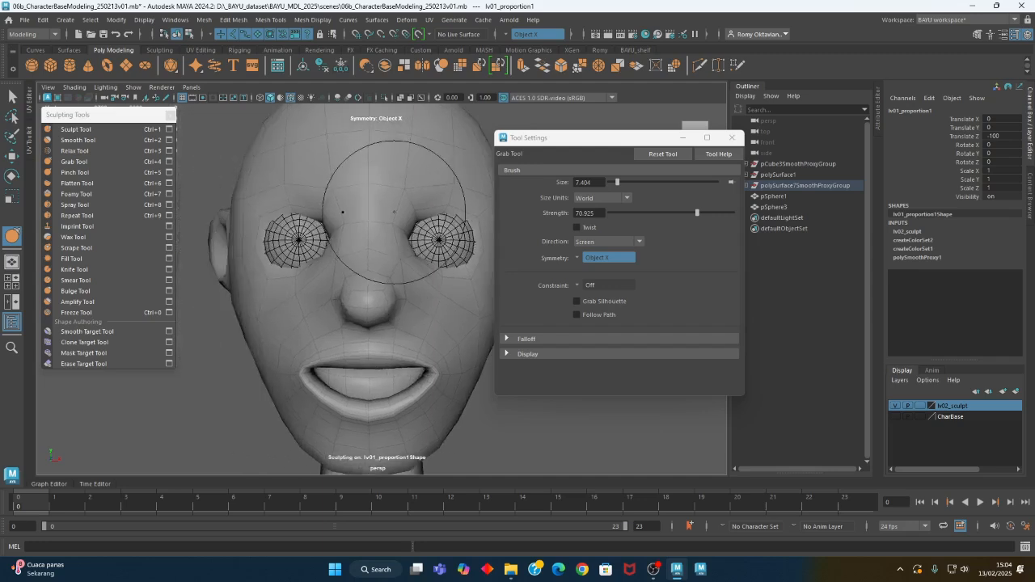
{"action": "mouse_move", "coordinate": [396, 206]}
{"action": "left_mouse_down", "text": "alt"}
{"action": "mouse_move", "coordinate": [432, 213]}
{"action": "mouse_move", "coordinate": [380, 246]}
{"action": "mouse_move", "coordinate": [277, 246]}
{"action": "mouse_move", "coordinate": [259, 267]}
{"action": "mouse_move", "coordinate": [282, 300]}
{"action": "left_mouse_up", "text": "alt"}
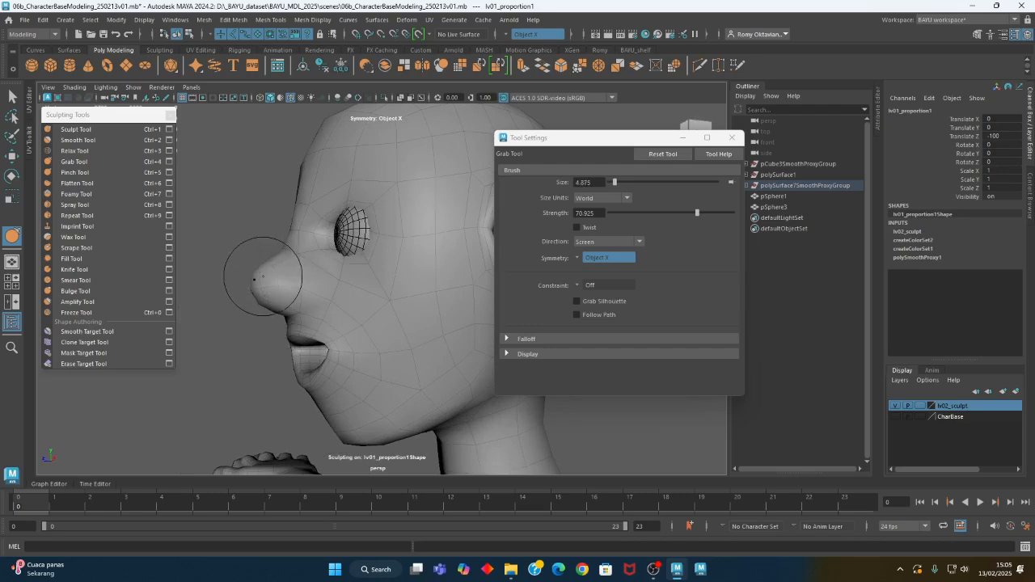
Refine the nose tip and the profile between nose and mouth with the Grab Tool at a brush size of about 4.9
{"action": "mouse_move", "coordinate": [258, 279]}
{"action": "left_mouse_down", "text": "alt"}
{"action": "mouse_move", "coordinate": [274, 303]}
{"action": "mouse_move", "coordinate": [356, 277]}
{"action": "mouse_move", "coordinate": [357, 302]}
{"action": "mouse_move", "coordinate": [347, 289]}
{"action": "mouse_move", "coordinate": [363, 278]}
{"action": "mouse_move", "coordinate": [377, 296]}
{"action": "mouse_move", "coordinate": [294, 305]}
{"action": "left_mouse_up", "text": "alt"}
{"action": "middle_click_drag", "start_coordinate": [242, 301], "coordinate": [278, 299], "text": "alt"}
{"action": "right_click_drag", "start_coordinate": [278, 299], "coordinate": [419, 310], "text": "alt"}
{"action": "mouse_move", "coordinate": [231, 296]}
{"action": "left_mouse_down", "text": "alt"}
{"action": "mouse_move", "coordinate": [300, 296]}
{"action": "mouse_move", "coordinate": [342, 280]}
{"action": "mouse_move", "coordinate": [234, 287]}
{"action": "left_mouse_up", "text": "alt"}
{"action": "middle_click_drag", "start_coordinate": [233, 286], "coordinate": [281, 292], "text": "alt"}
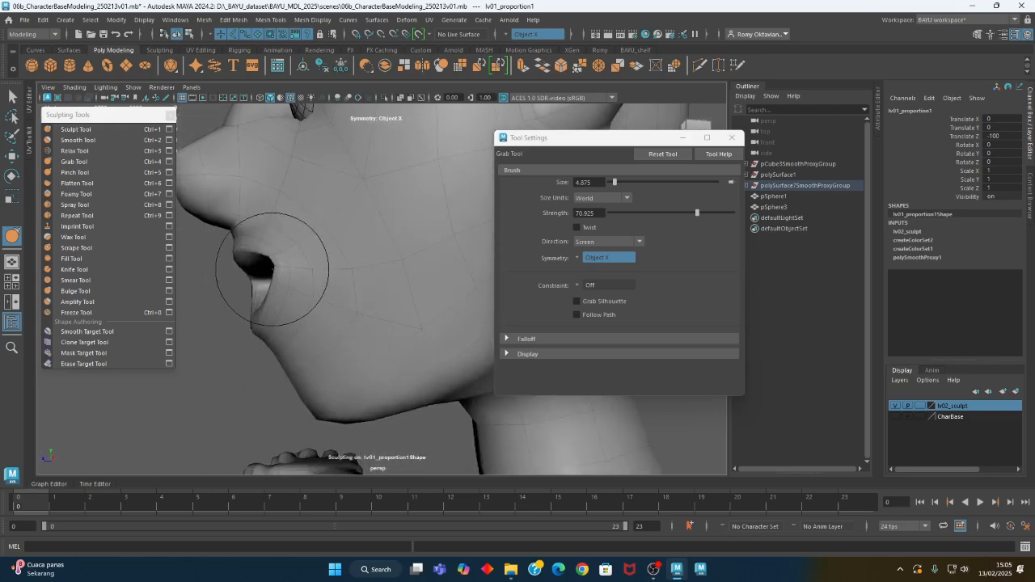
Adjust the mouth corners and the lip outline with the Grab Tool at strength about 71
{"action": "mouse_move", "coordinate": [290, 275]}
{"action": "left_mouse_down", "text": "alt"}
{"action": "mouse_move", "coordinate": [375, 302]}
{"action": "mouse_move", "coordinate": [340, 328]}
{"action": "mouse_move", "coordinate": [358, 331]}
{"action": "mouse_move", "coordinate": [273, 296]}
{"action": "mouse_move", "coordinate": [239, 322]}
{"action": "mouse_move", "coordinate": [340, 342]}
{"action": "left_mouse_up", "text": "alt"}
{"action": "scroll", "coordinate": [370, 330], "scroll_direction": "up", "scroll_amount": 3}
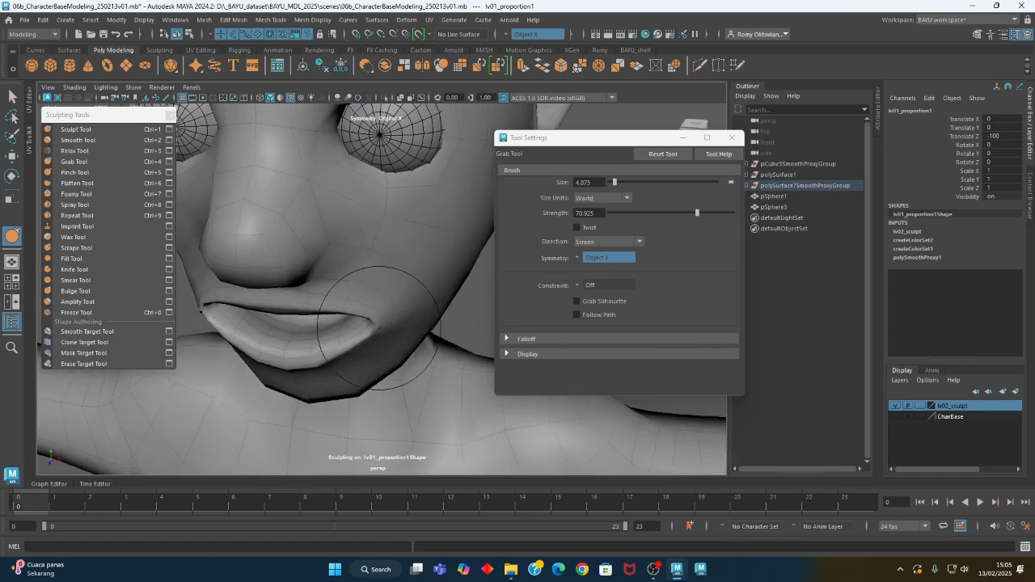
{"action": "right_click_drag", "start_coordinate": [383, 321], "coordinate": [269, 320], "text": "alt"}
{"action": "left_click_drag", "start_coordinate": [269, 321], "coordinate": [303, 285], "text": "alt"}
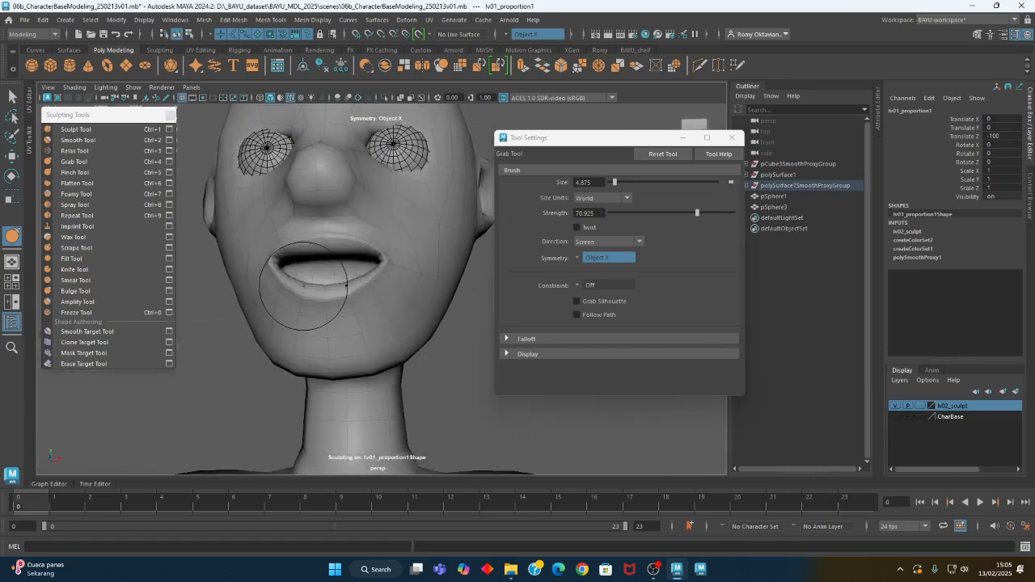
Build up the upper lip with the Sculpt Tool along Z at strength 1 and size about 2.6, and smooth the mouth corners at strength about 19
{"action": "left_click", "coordinate": [79, 132]}
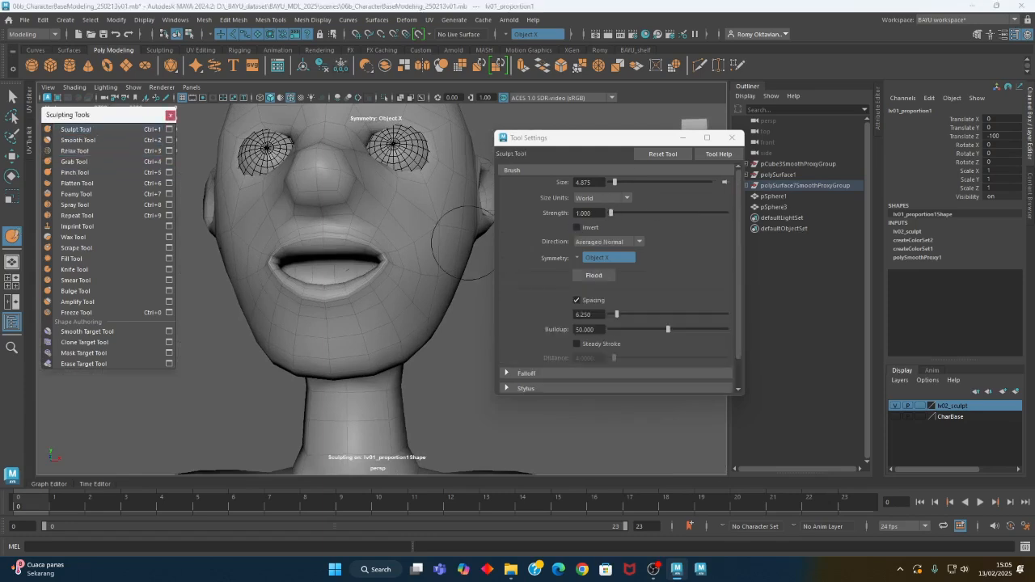
{"action": "key", "text": "ctrl+s"}
{"action": "scroll", "coordinate": [296, 335], "scroll_direction": "up", "scroll_amount": 6}
{"action": "left_click_drag", "start_coordinate": [325, 270], "coordinate": [297, 203], "text": "alt"}
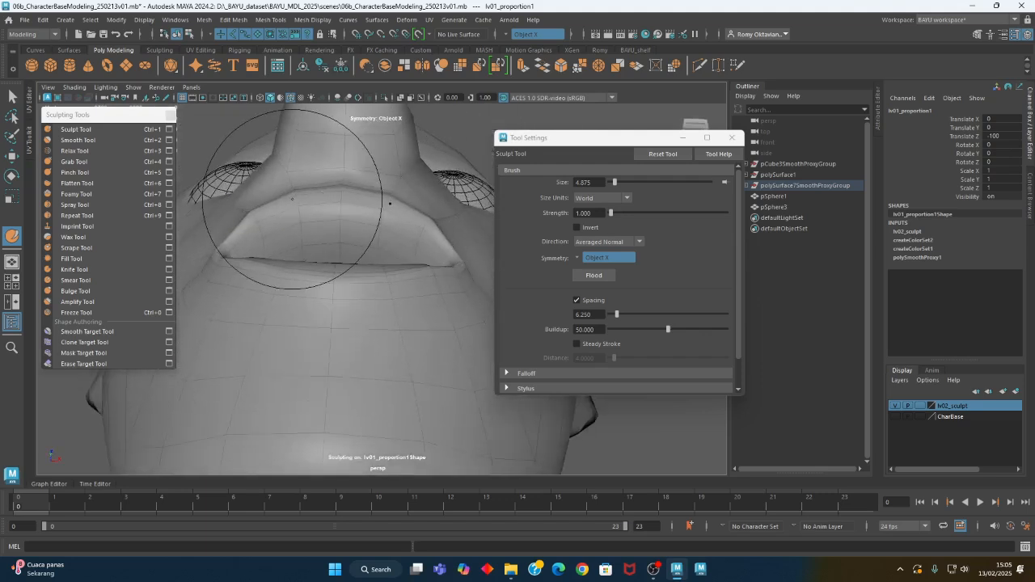
{"action": "left_click", "coordinate": [615, 242]}
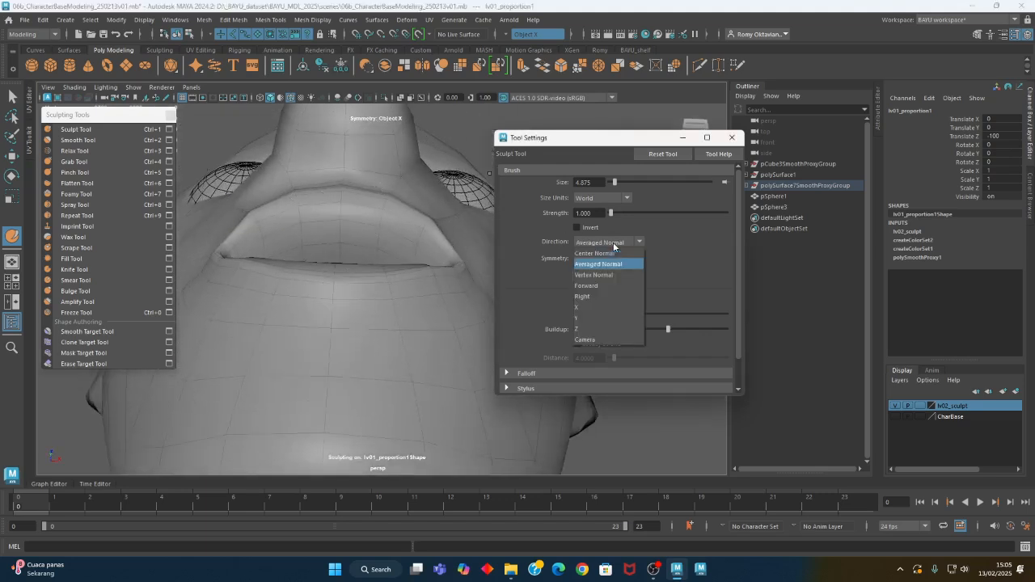
{"action": "left_click", "coordinate": [622, 328]}
{"action": "left_click_drag", "start_coordinate": [377, 235], "coordinate": [382, 216], "text": "alt"}
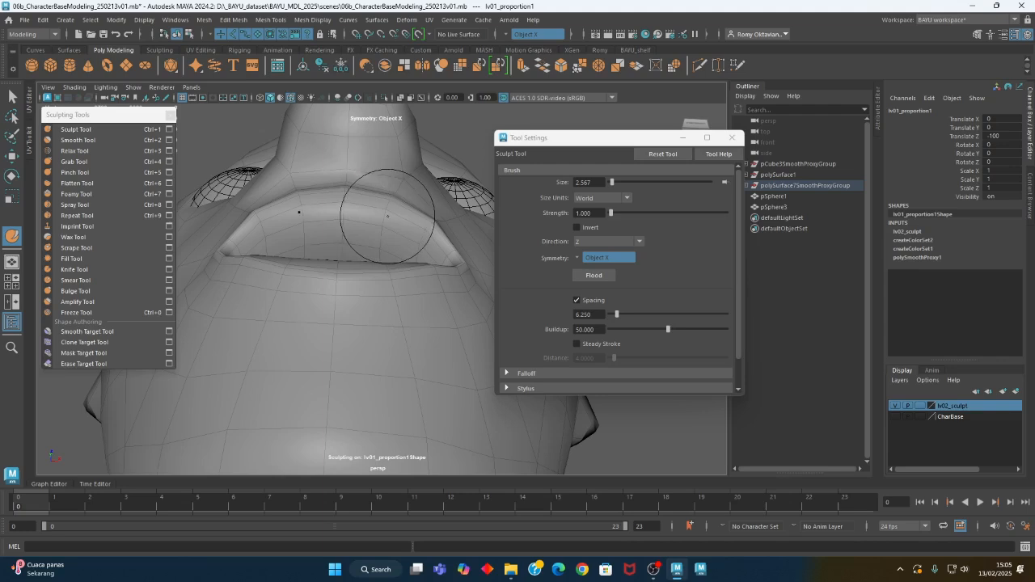
{"action": "mouse_move", "coordinate": [402, 245]}
{"action": "left_mouse_down", "text": "alt"}
{"action": "mouse_move", "coordinate": [377, 226]}
{"action": "mouse_move", "coordinate": [396, 270]}
{"action": "mouse_move", "coordinate": [394, 320]}
{"action": "mouse_move", "coordinate": [411, 312]}
{"action": "mouse_move", "coordinate": [295, 319]}
{"action": "mouse_move", "coordinate": [341, 338]}
{"action": "mouse_move", "coordinate": [365, 282]}
{"action": "mouse_move", "coordinate": [393, 287]}
{"action": "mouse_move", "coordinate": [358, 295]}
{"action": "mouse_move", "coordinate": [348, 284]}
{"action": "left_mouse_up", "text": "alt"}
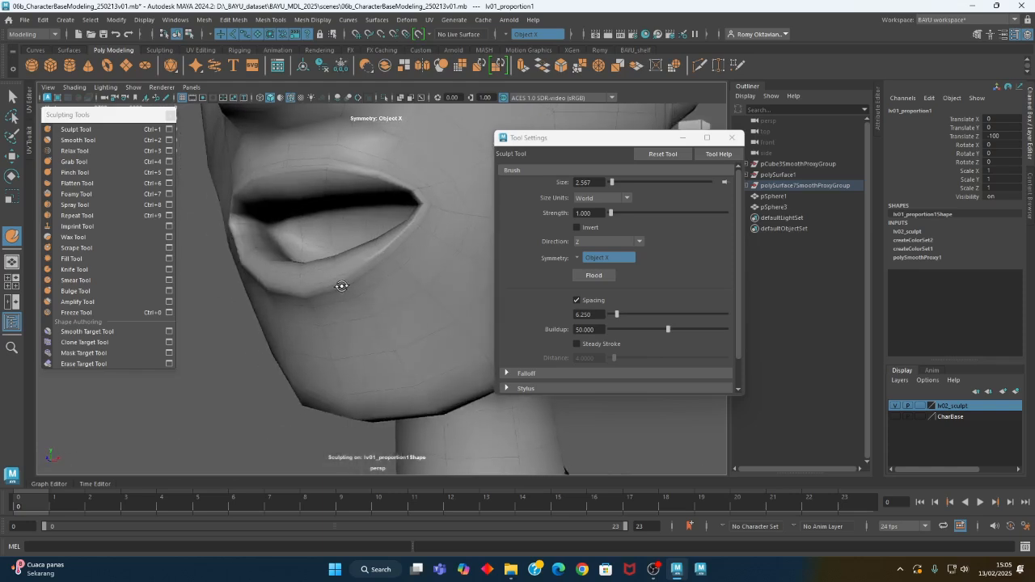
{"action": "left_click", "coordinate": [78, 140]}
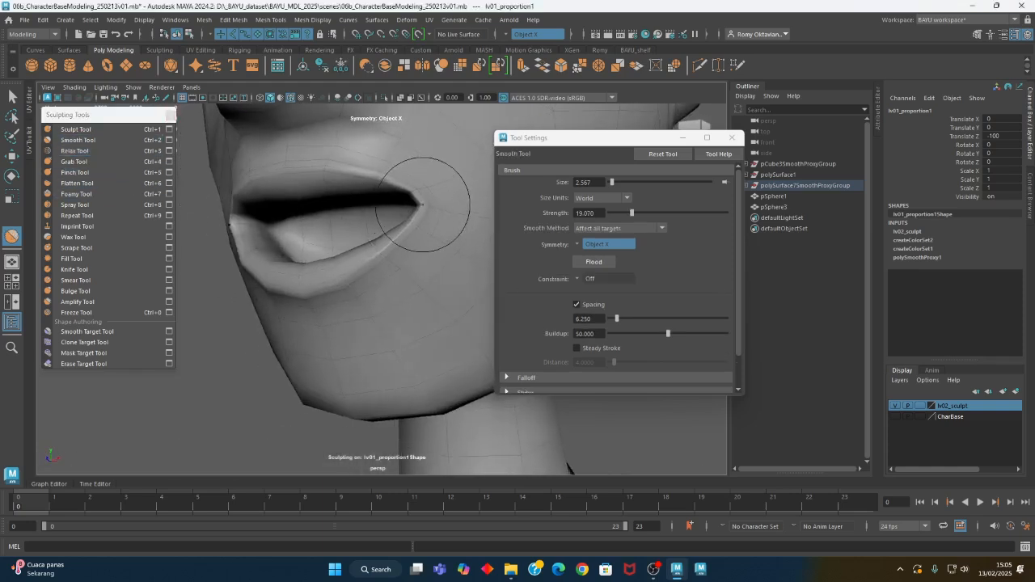
{"action": "left_click_drag", "start_coordinate": [422, 205], "coordinate": [354, 282], "text": "alt"}
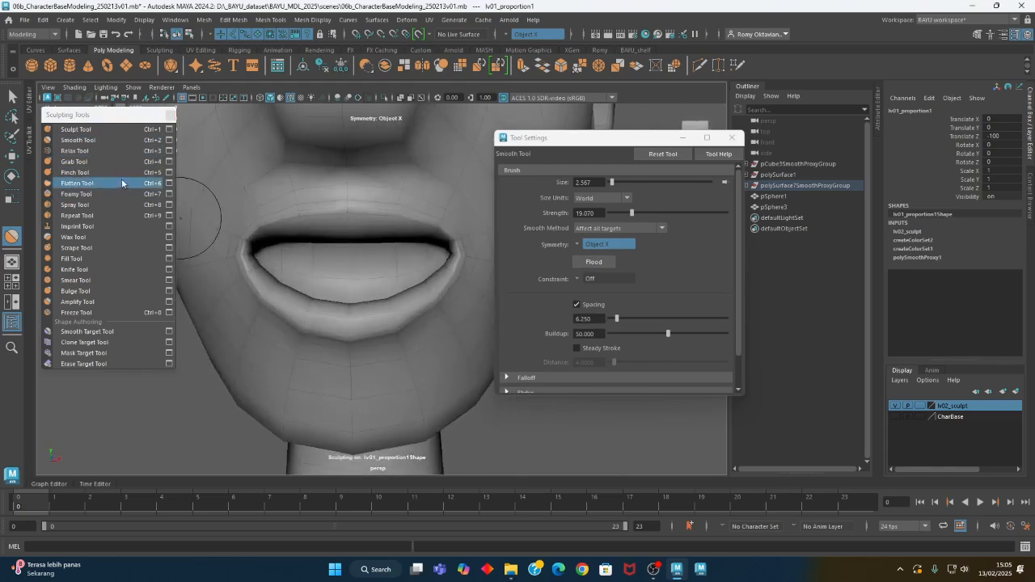
Raise the edge of the upper lip with the Sculpt Tool along Y at strength 1, trying Invert on and leaving it off
{"action": "left_click", "coordinate": [75, 129]}
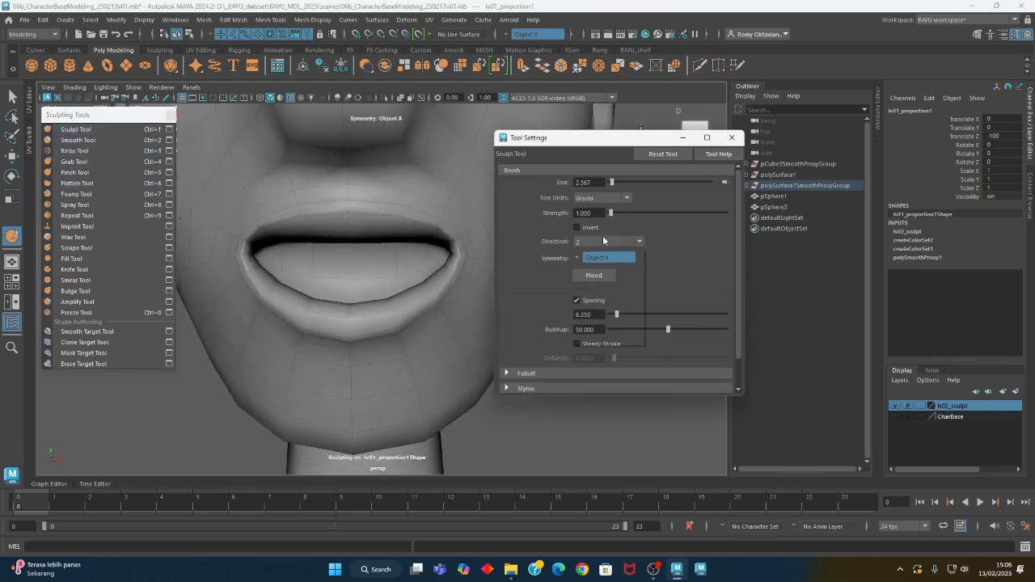
{"action": "left_click", "coordinate": [608, 241]}
{"action": "left_click", "coordinate": [590, 318]}
{"action": "left_click", "coordinate": [586, 228]}
{"action": "left_click_drag", "start_coordinate": [420, 215], "coordinate": [427, 221]}
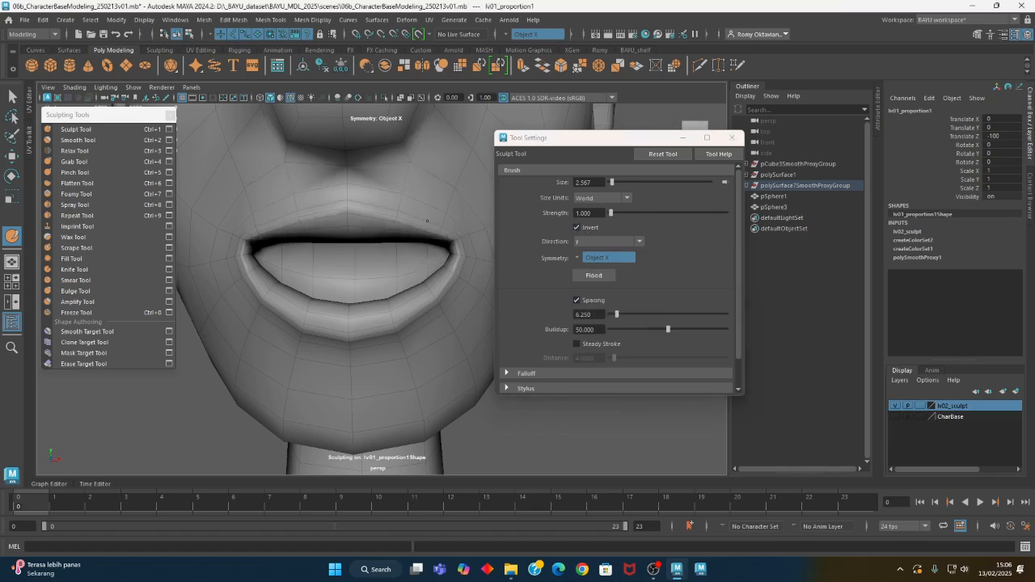
{"action": "left_click", "coordinate": [578, 228]}
{"action": "mouse_move", "coordinate": [404, 203]}
{"action": "left_mouse_down"}
{"action": "mouse_move", "coordinate": [385, 204]}
{"action": "mouse_move", "coordinate": [430, 266]}
{"action": "mouse_move", "coordinate": [394, 272]}
{"action": "mouse_move", "coordinate": [412, 267]}
{"action": "left_mouse_up"}
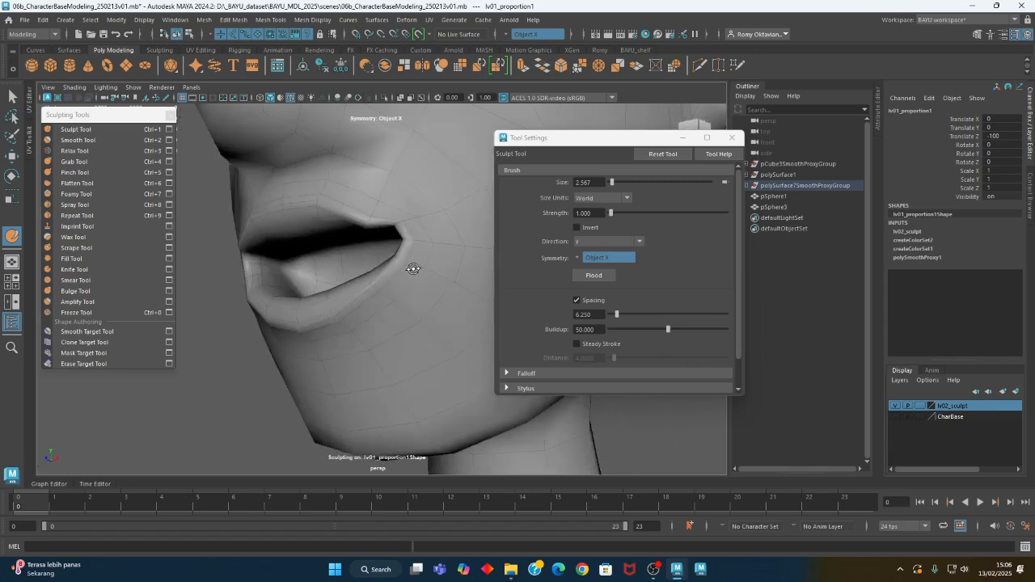
Soften the upper lip and mouth corner with the Smooth Tool at strength about 9.3 and brush size about 2.6
{"action": "left_click", "coordinate": [81, 140]}
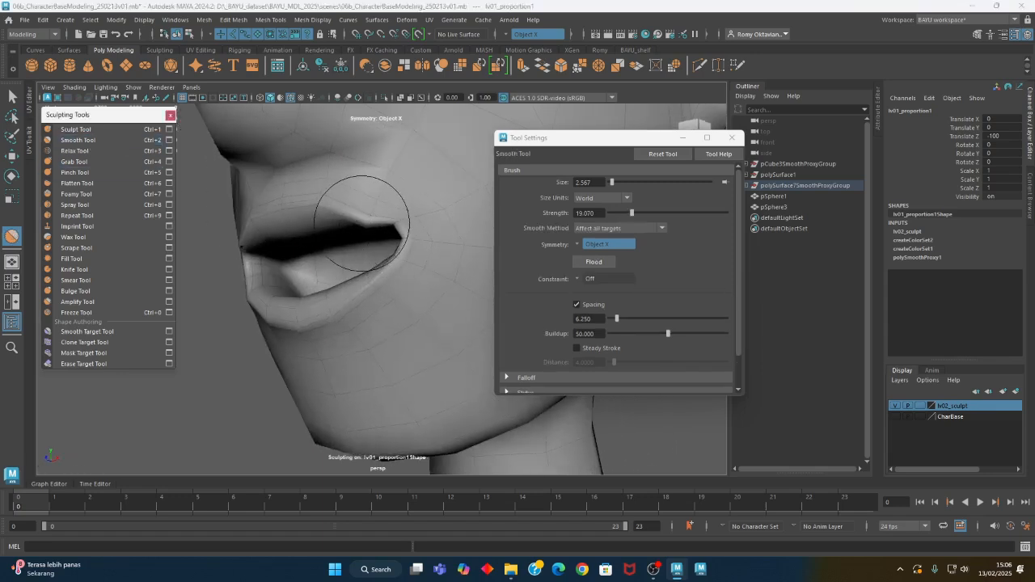
{"action": "left_click_drag", "start_coordinate": [632, 213], "coordinate": [621, 213]}
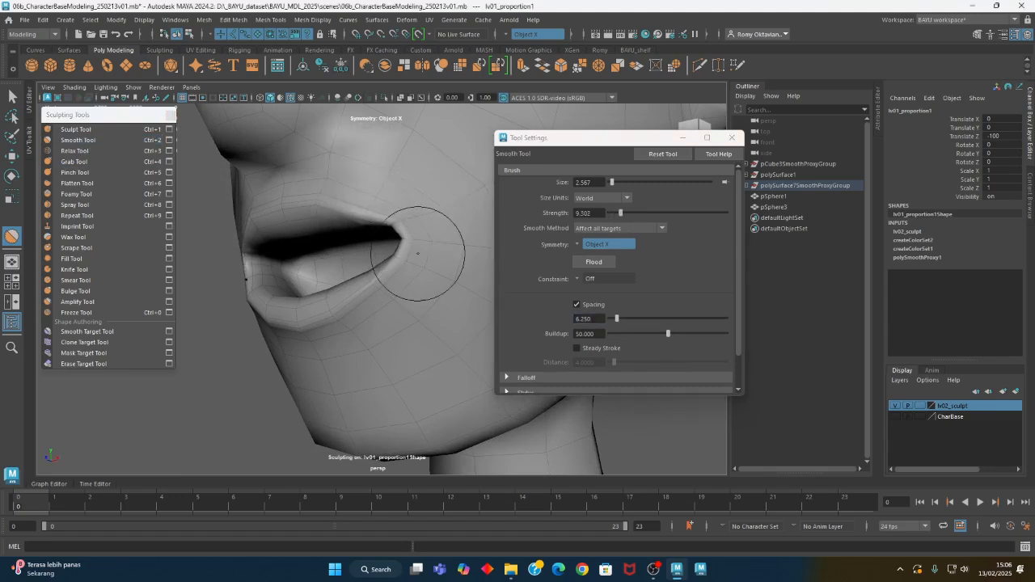
{"action": "left_click_drag", "start_coordinate": [379, 318], "coordinate": [426, 323], "text": "alt"}
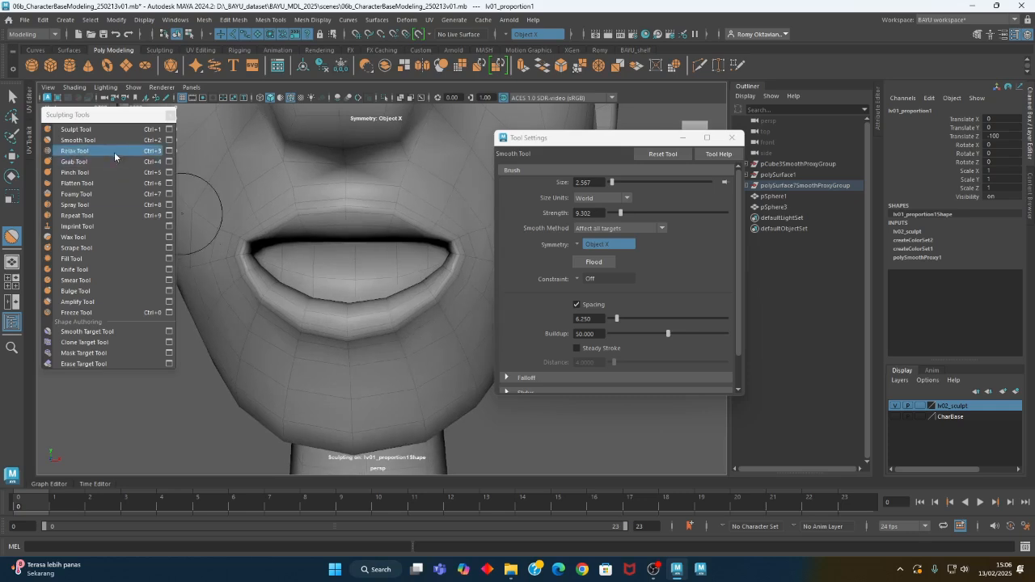
Fill out the lips with the Sculpt Tool along Averaged Normal at strength 1, using brush sizes of about 5 and 3.3
{"action": "left_click", "coordinate": [102, 130]}
{"action": "left_click", "coordinate": [622, 241]}
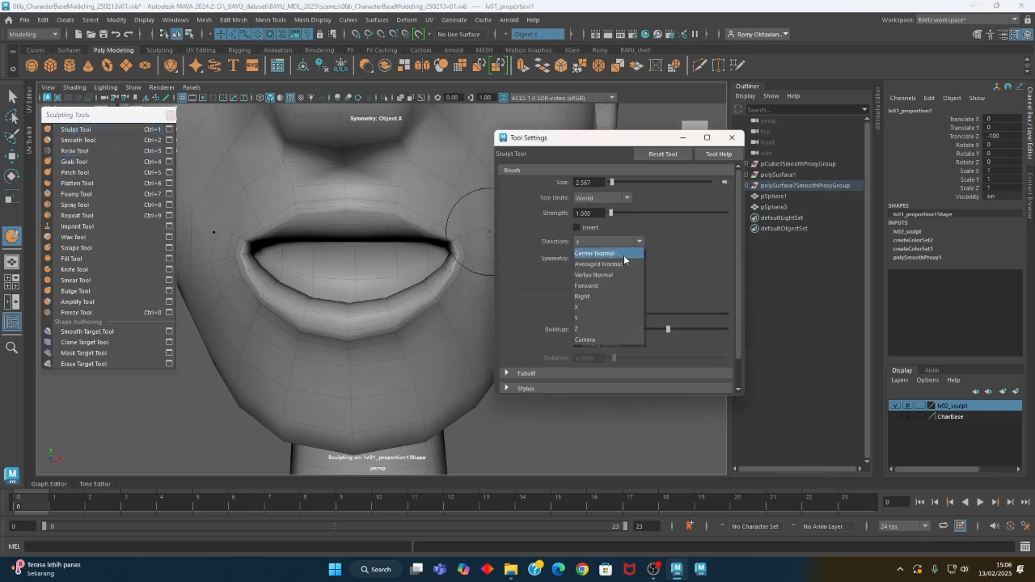
{"action": "left_click", "coordinate": [616, 270]}
{"action": "mouse_move", "coordinate": [383, 294]}
{"action": "left_mouse_down", "text": "alt"}
{"action": "mouse_move", "coordinate": [405, 221]}
{"action": "mouse_move", "coordinate": [424, 212]}
{"action": "left_mouse_up", "text": "alt"}
{"action": "key", "text": "b"}
{"action": "middle_click_drag", "start_coordinate": [408, 226], "coordinate": [378, 254], "text": "alt"}
{"action": "right_click_drag", "start_coordinate": [379, 254], "coordinate": [474, 259], "text": "alt"}
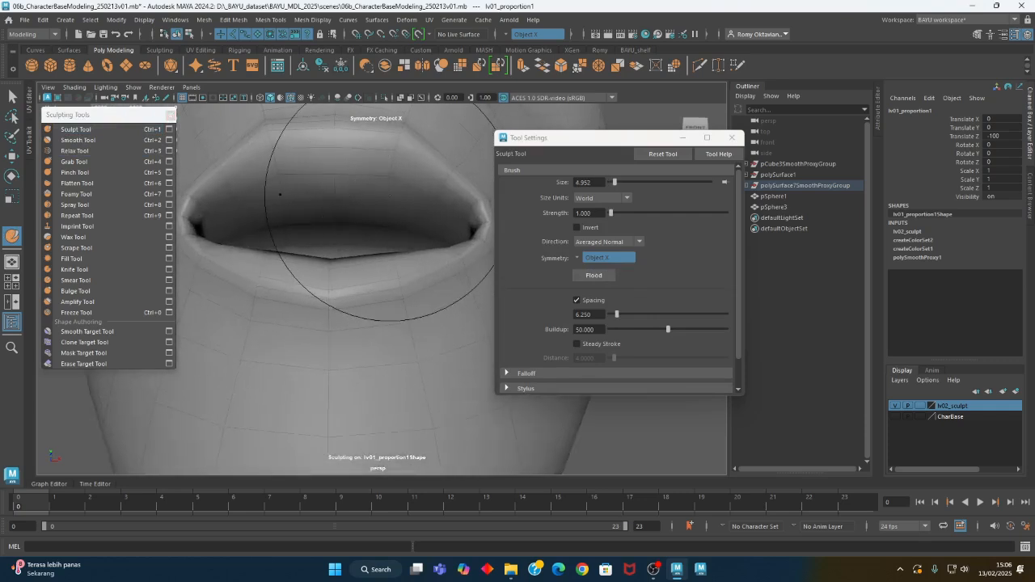
{"action": "key", "text": "b"}
{"action": "mouse_move", "coordinate": [397, 197]}
{"action": "left_mouse_down"}
{"action": "mouse_move", "coordinate": [316, 179]}
{"action": "mouse_move", "coordinate": [454, 222]}
{"action": "mouse_move", "coordinate": [365, 211]}
{"action": "mouse_move", "coordinate": [331, 226]}
{"action": "mouse_move", "coordinate": [363, 243]}
{"action": "mouse_move", "coordinate": [406, 309]}
{"action": "mouse_move", "coordinate": [370, 324]}
{"action": "left_mouse_up"}
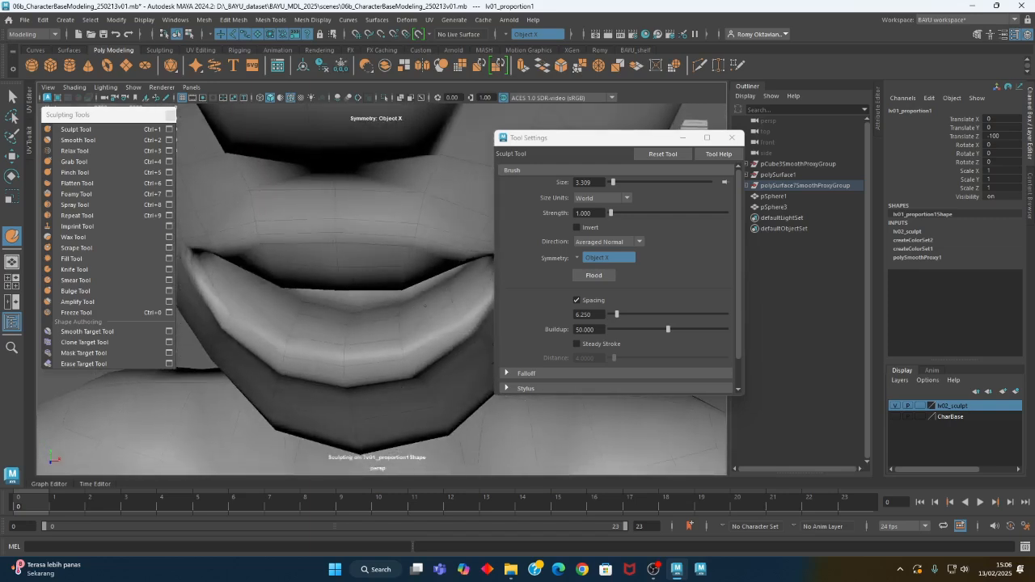
Build up the inner lips near the mouth corners with the Sculpt Tool at a brush size of about 1.2
{"action": "left_click_drag", "start_coordinate": [405, 329], "coordinate": [362, 224], "text": "alt"}
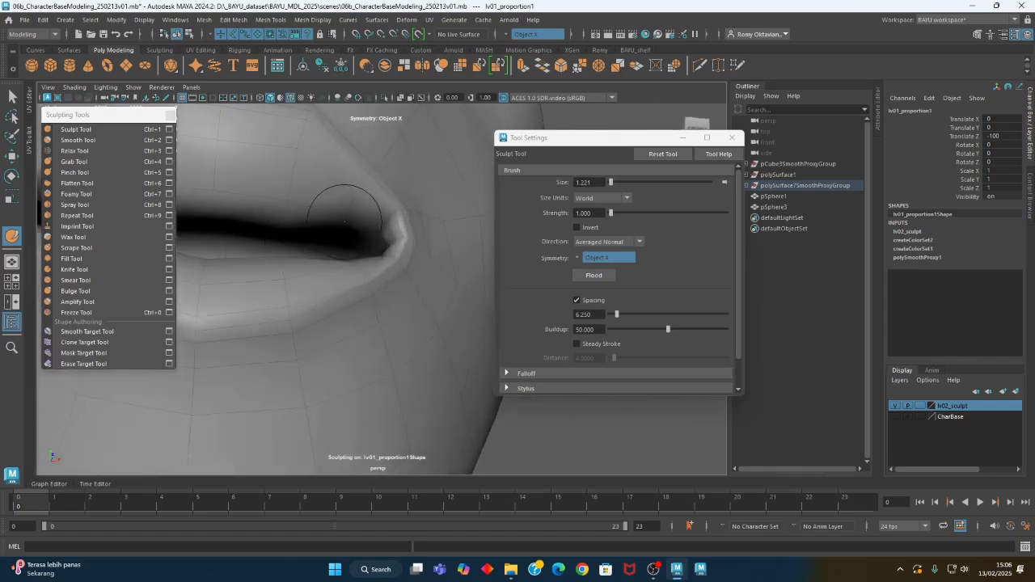
{"action": "left_click_drag", "start_coordinate": [353, 234], "coordinate": [296, 289], "text": "alt"}
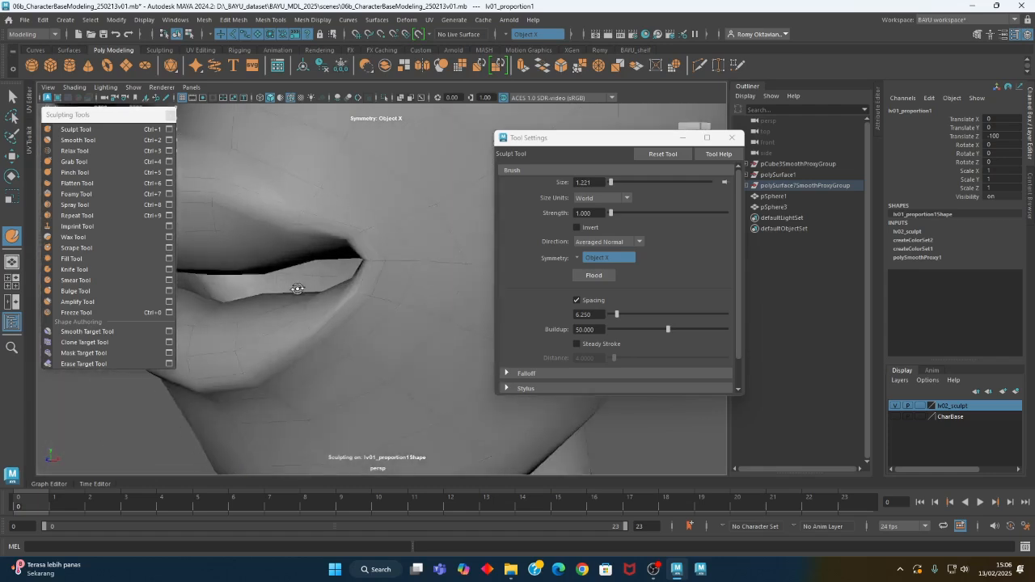
{"action": "scroll", "coordinate": [296, 289], "scroll_direction": "down", "scroll_amount": 4}
{"action": "middle_click_drag", "start_coordinate": [289, 296], "coordinate": [370, 305], "text": "alt"}
{"action": "mouse_move", "coordinate": [369, 305]}
{"action": "left_mouse_down", "text": "alt"}
{"action": "mouse_move", "coordinate": [474, 282]}
{"action": "mouse_move", "coordinate": [532, 302]}
{"action": "mouse_move", "coordinate": [422, 259]}
{"action": "mouse_move", "coordinate": [364, 294]}
{"action": "mouse_move", "coordinate": [308, 296]}
{"action": "mouse_move", "coordinate": [419, 288]}
{"action": "mouse_move", "coordinate": [379, 268]}
{"action": "left_mouse_up", "text": "alt"}
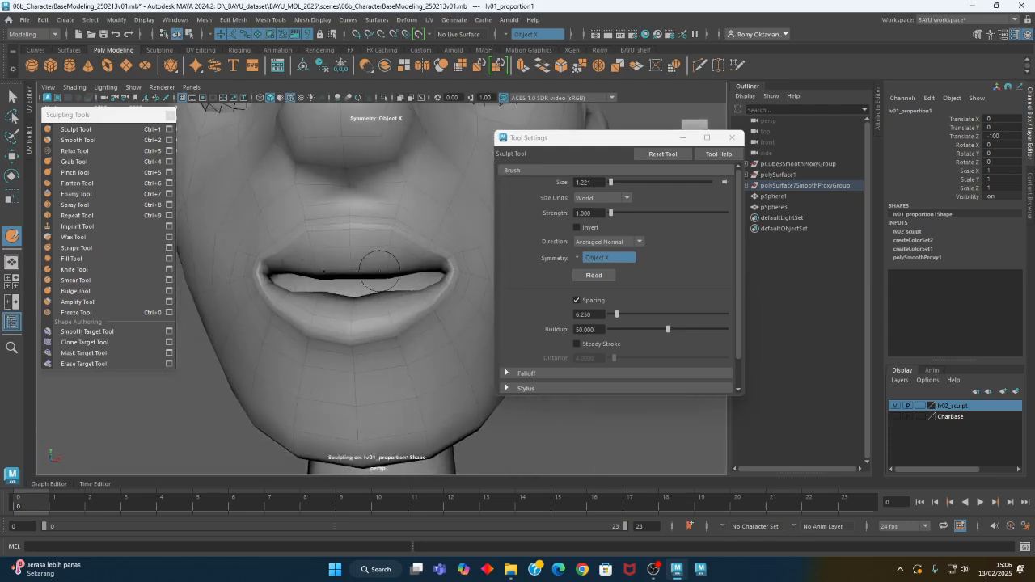
Push the upper lip forward with the Sculpt Tool along Z, enlarging the brush to about 2.2
{"action": "left_click", "coordinate": [606, 242]}
{"action": "left_click", "coordinate": [584, 328]}
{"action": "left_click_drag", "start_coordinate": [356, 284], "coordinate": [407, 269], "text": "alt"}
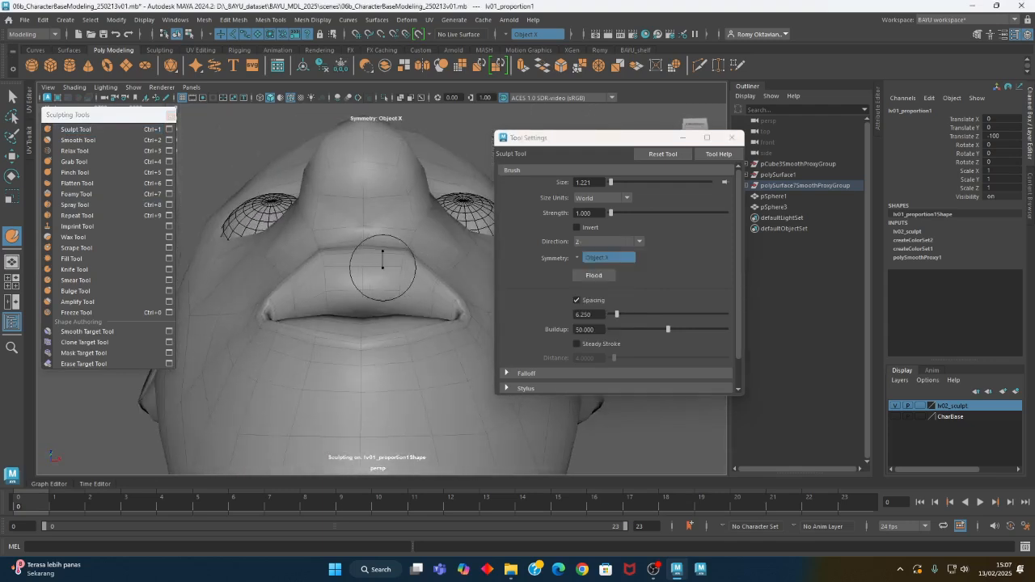
{"action": "mouse_move", "coordinate": [406, 252]}
{"action": "left_mouse_down"}
{"action": "mouse_move", "coordinate": [364, 271]}
{"action": "mouse_move", "coordinate": [359, 326]}
{"action": "mouse_move", "coordinate": [405, 294]}
{"action": "mouse_move", "coordinate": [388, 351]}
{"action": "mouse_move", "coordinate": [328, 361]}
{"action": "mouse_move", "coordinate": [415, 361]}
{"action": "mouse_move", "coordinate": [392, 385]}
{"action": "mouse_move", "coordinate": [413, 380]}
{"action": "mouse_move", "coordinate": [404, 357]}
{"action": "left_mouse_up"}
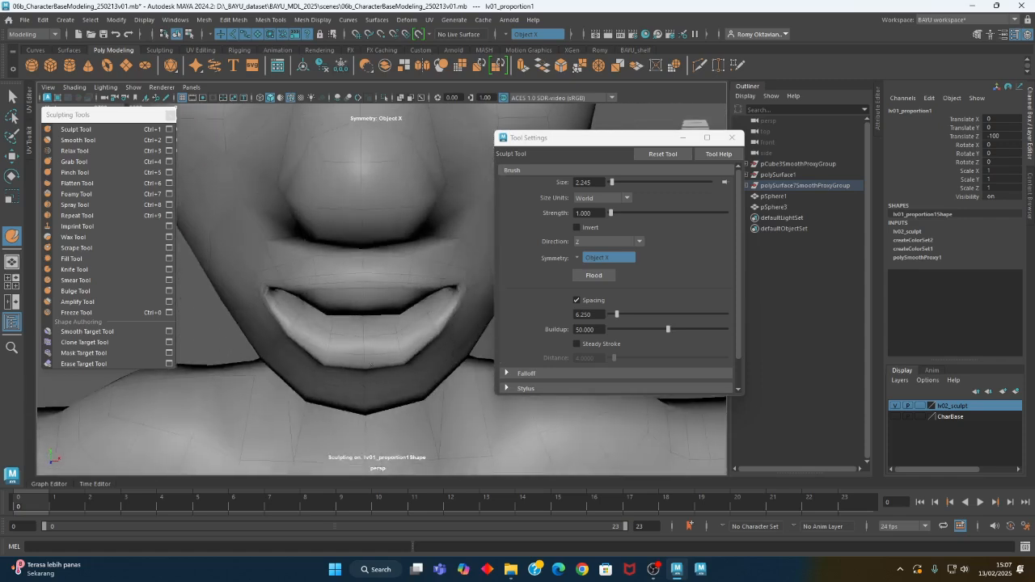
{"action": "mouse_move", "coordinate": [423, 340]}
{"action": "left_mouse_down", "text": "alt"}
{"action": "mouse_move", "coordinate": [386, 330]}
{"action": "mouse_move", "coordinate": [404, 325]}
{"action": "mouse_move", "coordinate": [346, 324]}
{"action": "left_mouse_up", "text": "alt"}
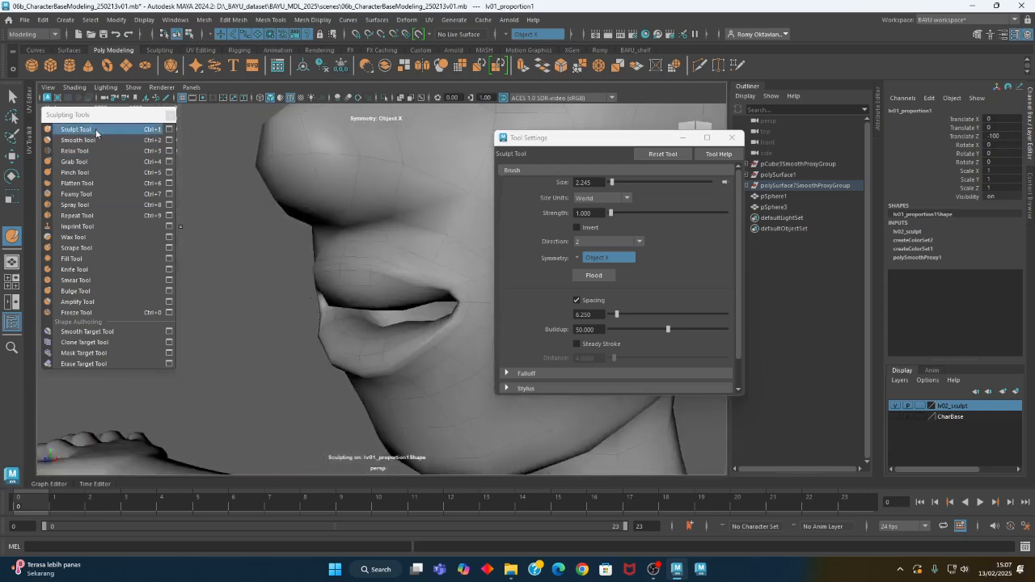
Build up the lower lip with the Sculpt Tool along Averaged Normal at strength 1 and brush size about 2.2
{"action": "left_click", "coordinate": [595, 242]}
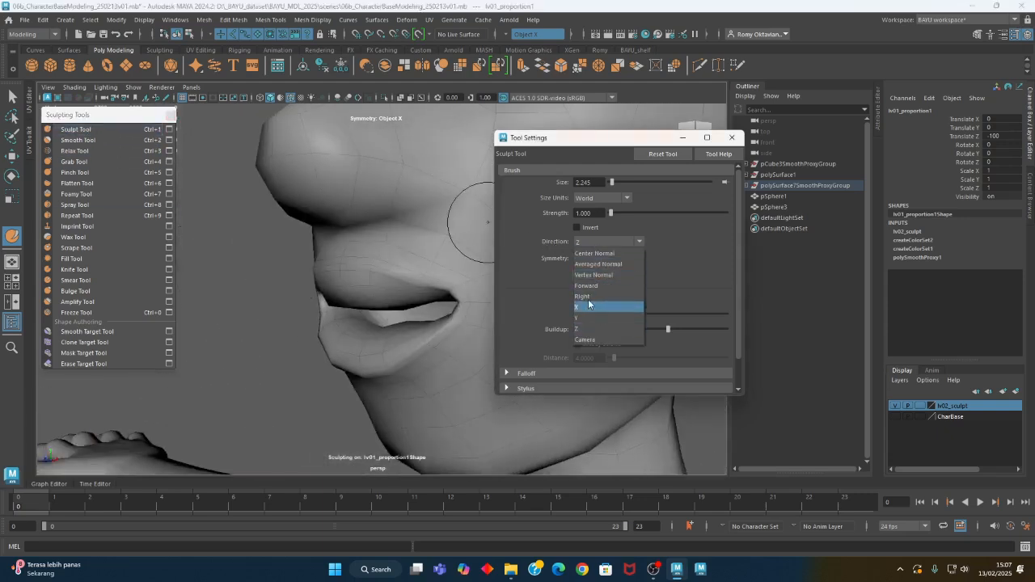
{"action": "left_click", "coordinate": [602, 261]}
{"action": "left_click_drag", "start_coordinate": [423, 311], "coordinate": [412, 348], "text": "alt"}
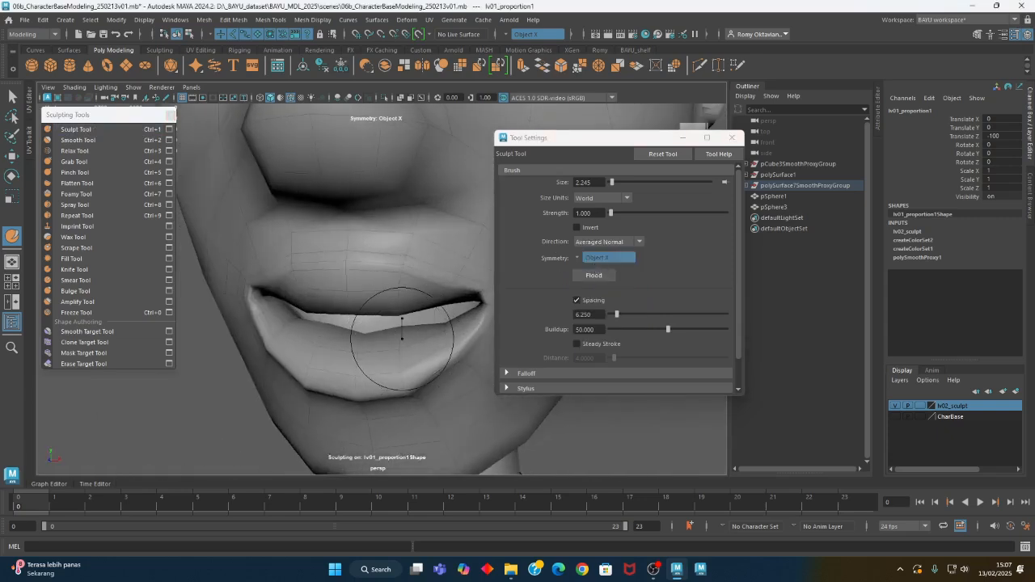
{"action": "left_click_drag", "start_coordinate": [359, 346], "coordinate": [428, 305], "text": "alt"}
{"action": "left_click_drag", "start_coordinate": [463, 344], "coordinate": [365, 380], "text": "alt"}
{"action": "right_click_drag", "start_coordinate": [455, 359], "coordinate": [335, 361], "text": "alt"}
{"action": "mouse_move", "coordinate": [335, 360]}
{"action": "left_mouse_down", "text": "alt"}
{"action": "mouse_move", "coordinate": [423, 357]}
{"action": "mouse_move", "coordinate": [409, 361]}
{"action": "mouse_move", "coordinate": [397, 345]}
{"action": "mouse_move", "coordinate": [364, 349]}
{"action": "left_mouse_up", "text": "alt"}
{"action": "right_click_drag", "start_coordinate": [380, 353], "coordinate": [456, 358], "text": "alt"}
{"action": "mouse_move", "coordinate": [456, 358]}
{"action": "left_mouse_down", "text": "alt"}
{"action": "mouse_move", "coordinate": [421, 322]}
{"action": "mouse_move", "coordinate": [429, 319]}
{"action": "left_mouse_up", "text": "alt"}
Soften the lips with the Smooth Tool at strength about 9.3, and tighten them with the Pinch Tool at strength 15 and size about 2.5
{"action": "left_click", "coordinate": [78, 141]}
{"action": "mouse_move", "coordinate": [403, 275]}
{"action": "left_mouse_down", "text": "alt"}
{"action": "mouse_move", "coordinate": [324, 294]}
{"action": "mouse_move", "coordinate": [365, 326]}
{"action": "mouse_move", "coordinate": [361, 319]}
{"action": "left_mouse_up", "text": "alt"}
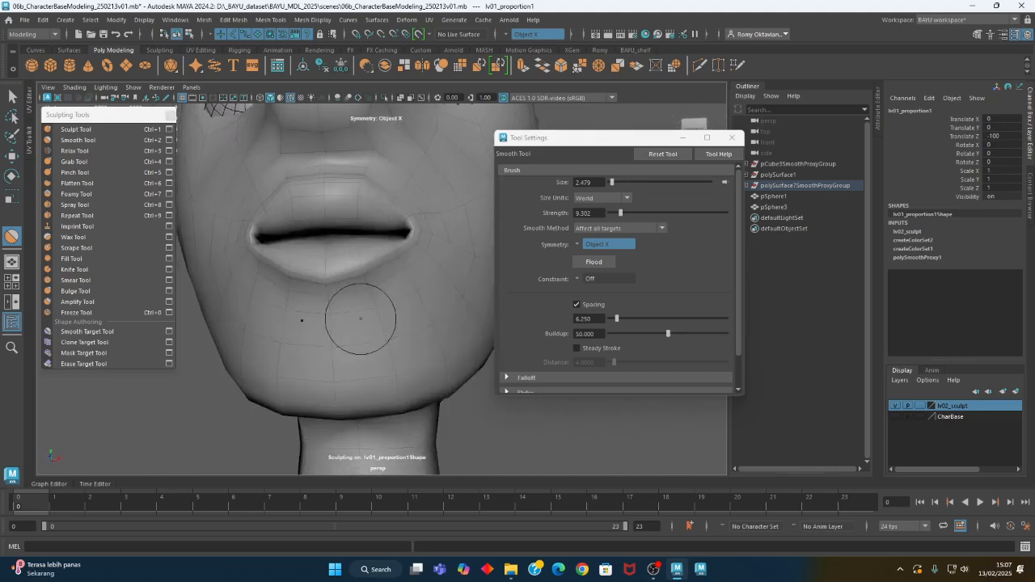
{"action": "left_click", "coordinate": [75, 173]}
{"action": "left_click", "coordinate": [75, 173]}
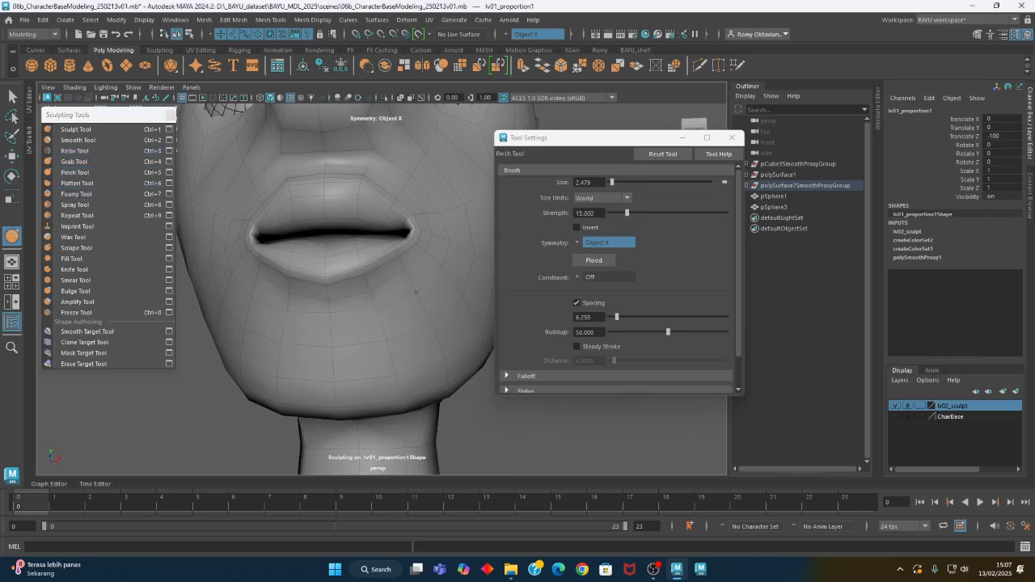
{"action": "left_click_drag", "start_coordinate": [385, 308], "coordinate": [339, 325], "text": "alt"}
Adjust the height of the lips with the Sculpt Tool along Y at strength 1 and brush size about 2.5
{"action": "left_click", "coordinate": [77, 130]}
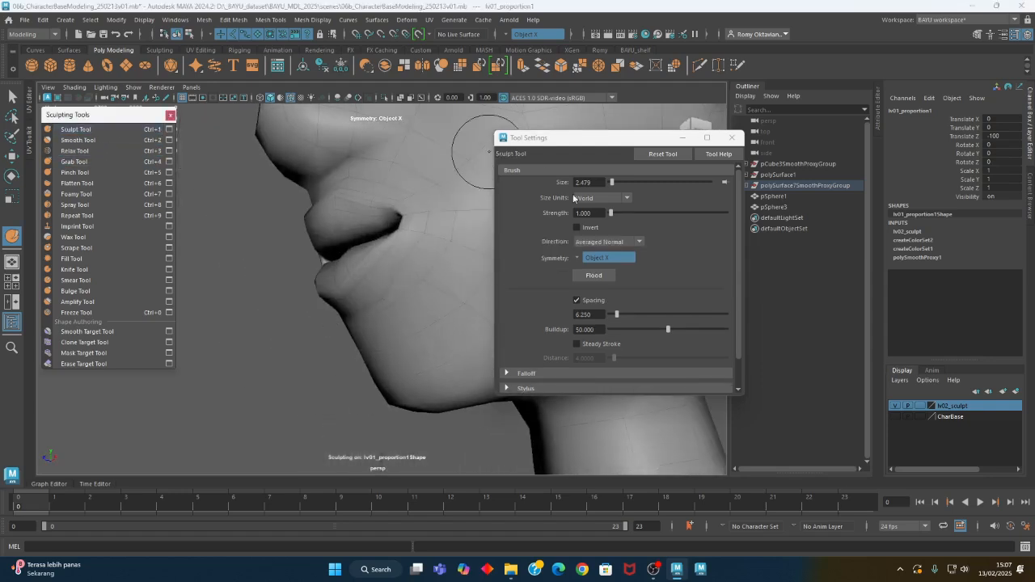
{"action": "left_click", "coordinate": [606, 241]}
{"action": "left_click", "coordinate": [602, 316]}
{"action": "mouse_move", "coordinate": [477, 299]}
{"action": "left_mouse_down", "text": "alt"}
{"action": "mouse_move", "coordinate": [432, 293]}
{"action": "mouse_move", "coordinate": [394, 308]}
{"action": "mouse_move", "coordinate": [386, 326]}
{"action": "mouse_move", "coordinate": [370, 321]}
{"action": "left_mouse_up", "text": "alt"}
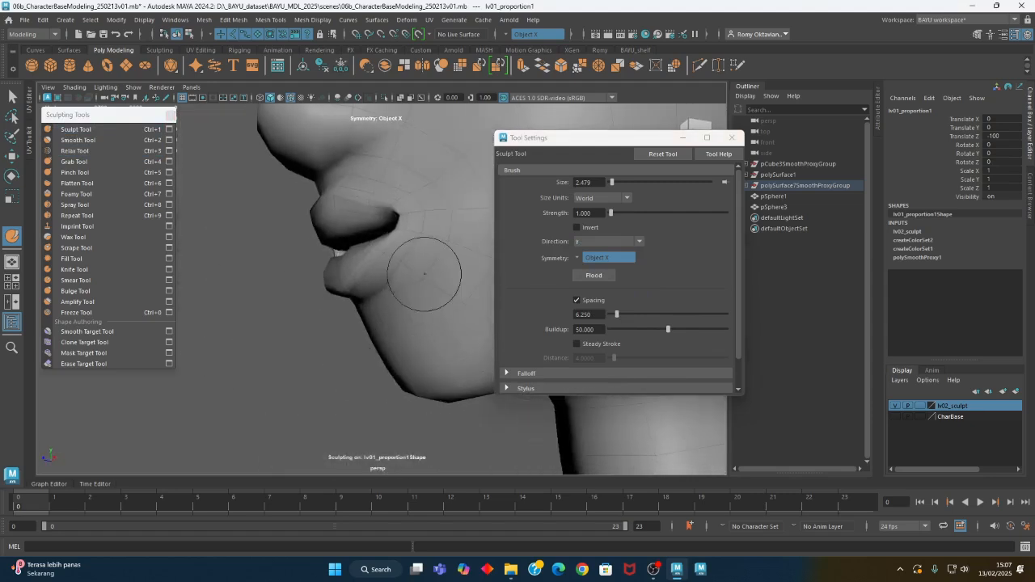
{"action": "middle_click_drag", "start_coordinate": [423, 273], "coordinate": [404, 348], "text": "alt"}
{"action": "right_click_drag", "start_coordinate": [404, 348], "coordinate": [298, 319], "text": "alt"}
{"action": "mouse_move", "coordinate": [297, 319]}
{"action": "left_mouse_down", "text": "alt"}
{"action": "mouse_move", "coordinate": [402, 319]}
{"action": "mouse_move", "coordinate": [300, 318]}
{"action": "mouse_move", "coordinate": [405, 302]}
{"action": "mouse_move", "coordinate": [381, 299]}
{"action": "left_mouse_up", "text": "alt"}
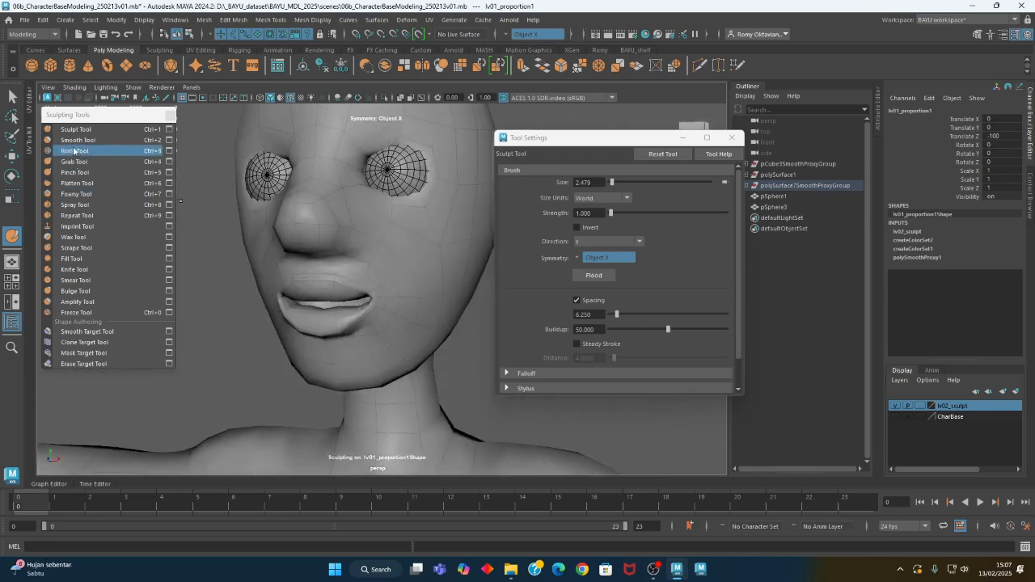
Reshape the mouth and lower face with the Grab Tool at brush size about 6.7 and strength about 70.9
{"action": "left_click", "coordinate": [75, 161]}
{"action": "mouse_move", "coordinate": [411, 262]}
{"action": "left_mouse_down", "text": "alt"}
{"action": "mouse_move", "coordinate": [363, 258]}
{"action": "mouse_move", "coordinate": [389, 263]}
{"action": "mouse_move", "coordinate": [373, 262]}
{"action": "left_mouse_up", "text": "alt"}
{"action": "key", "text": "b"}
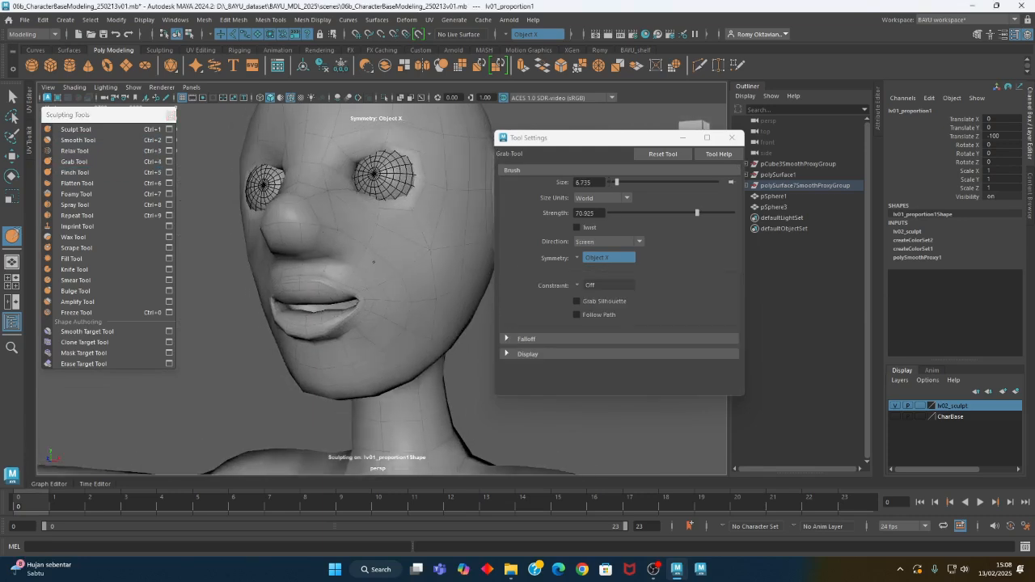
{"action": "mouse_move", "coordinate": [396, 300]}
{"action": "left_mouse_down", "text": "alt"}
{"action": "mouse_move", "coordinate": [370, 308]}
{"action": "mouse_move", "coordinate": [366, 294]}
{"action": "mouse_move", "coordinate": [389, 271]}
{"action": "mouse_move", "coordinate": [342, 259]}
{"action": "mouse_move", "coordinate": [368, 278]}
{"action": "left_mouse_up", "text": "alt"}
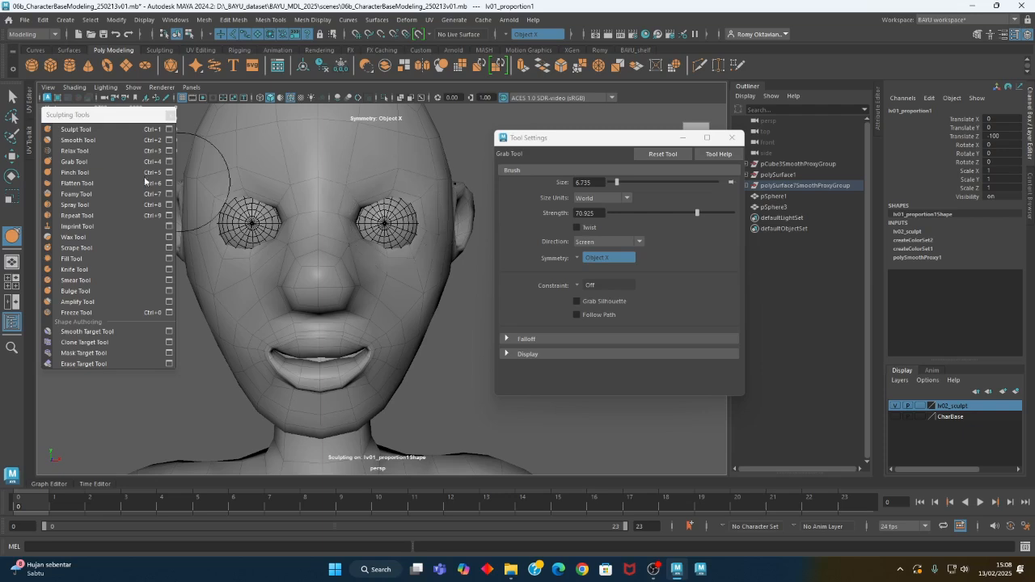
Build up the area around the eyes with the Sculpt Tool along Averaged Normal at strength 1 and brush size about 5.3
{"action": "left_click", "coordinate": [75, 130]}
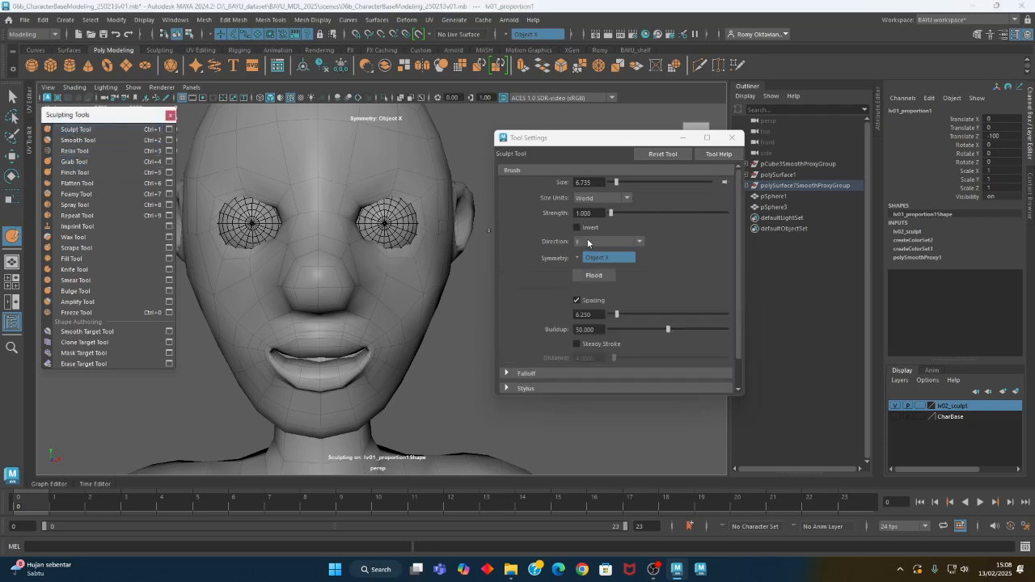
{"action": "left_click", "coordinate": [587, 241]}
{"action": "left_click", "coordinate": [606, 261]}
{"action": "left_click_drag", "start_coordinate": [364, 267], "coordinate": [317, 263], "text": "alt"}
{"action": "right_click_drag", "start_coordinate": [319, 263], "coordinate": [368, 253], "text": "alt"}
{"action": "middle_click_drag", "start_coordinate": [368, 252], "coordinate": [337, 284], "text": "alt"}
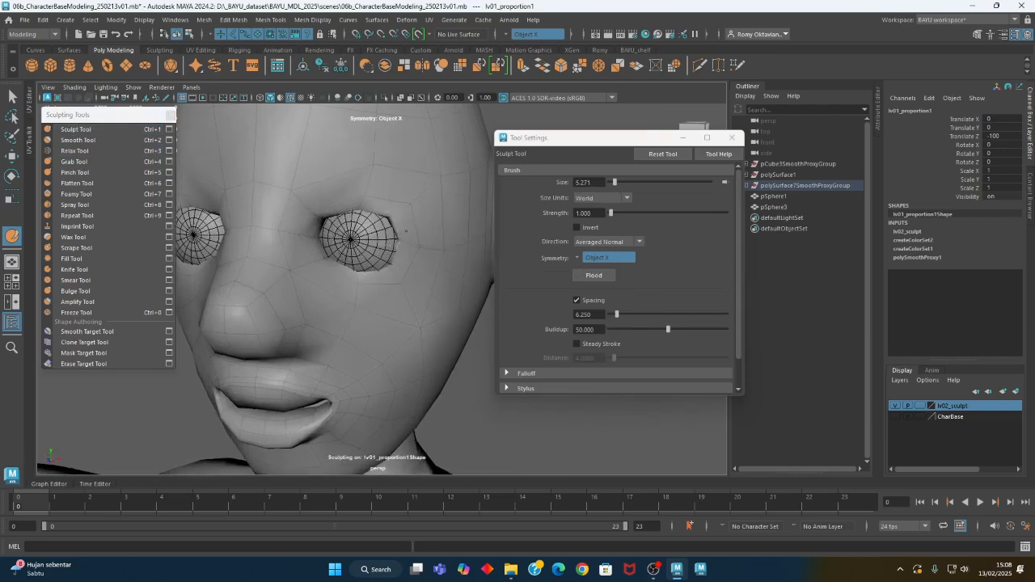
{"action": "left_click_drag", "start_coordinate": [399, 233], "coordinate": [392, 255], "text": "alt"}
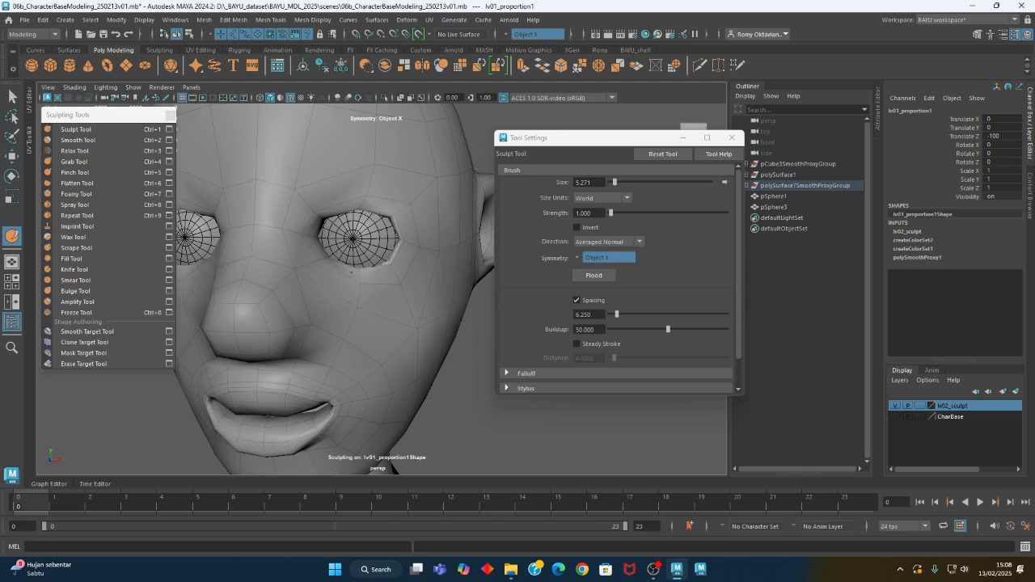
Refine the eyelids and brow with the Sculpt Tool along Averaged Normal at a reduced brush size of about 4.3
{"action": "mouse_move", "coordinate": [370, 266]}
{"action": "left_mouse_down", "text": "alt"}
{"action": "mouse_move", "coordinate": [342, 259]}
{"action": "mouse_move", "coordinate": [353, 273]}
{"action": "mouse_move", "coordinate": [362, 265]}
{"action": "left_mouse_up", "text": "alt"}
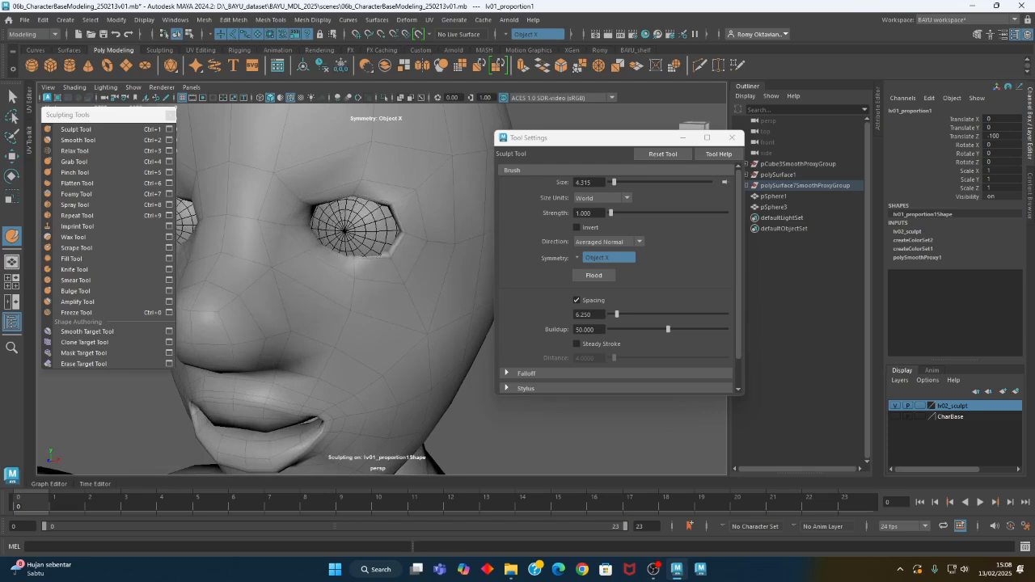
{"action": "mouse_move", "coordinate": [398, 237]}
{"action": "left_mouse_down", "text": "alt"}
{"action": "mouse_move", "coordinate": [374, 202]}
{"action": "mouse_move", "coordinate": [430, 224]}
{"action": "mouse_move", "coordinate": [477, 225]}
{"action": "mouse_move", "coordinate": [437, 224]}
{"action": "mouse_move", "coordinate": [378, 201]}
{"action": "left_mouse_up", "text": "alt"}
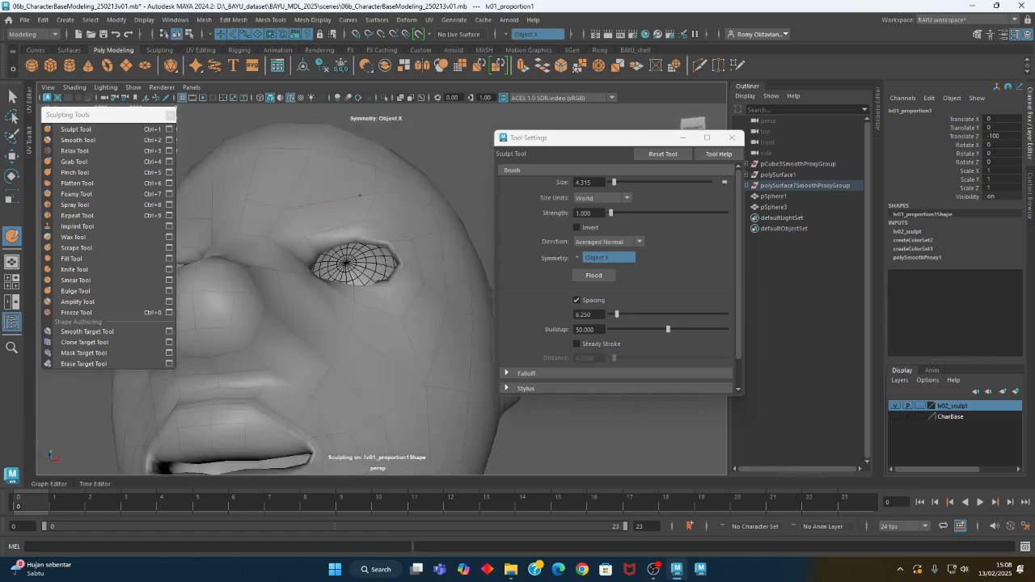
{"action": "mouse_move", "coordinate": [405, 219]}
{"action": "left_mouse_down", "text": "alt"}
{"action": "mouse_move", "coordinate": [376, 203]}
{"action": "mouse_move", "coordinate": [415, 222]}
{"action": "mouse_move", "coordinate": [411, 238]}
{"action": "mouse_move", "coordinate": [416, 229]}
{"action": "mouse_move", "coordinate": [448, 267]}
{"action": "mouse_move", "coordinate": [418, 266]}
{"action": "mouse_move", "coordinate": [387, 186]}
{"action": "left_mouse_up", "text": "alt"}
{"action": "left_click_drag", "start_coordinate": [312, 227], "coordinate": [369, 307], "text": "alt"}
{"action": "right_click_drag", "start_coordinate": [370, 307], "coordinate": [238, 294], "text": "alt"}
{"action": "left_click_drag", "start_coordinate": [238, 294], "coordinate": [316, 314], "text": "alt"}
{"action": "right_click_drag", "start_coordinate": [316, 314], "coordinate": [394, 289], "text": "alt"}
{"action": "mouse_move", "coordinate": [393, 288]}
{"action": "left_mouse_down", "text": "alt"}
{"action": "mouse_move", "coordinate": [413, 245]}
{"action": "mouse_move", "coordinate": [407, 275]}
{"action": "mouse_move", "coordinate": [314, 186]}
{"action": "left_mouse_up", "text": "alt"}
Reshape the eye corners and upper eyelids with the Grab Tool at strength about 70.9, using brush sizes of about 2.2 and 1.35
{"action": "left_click", "coordinate": [73, 162]}
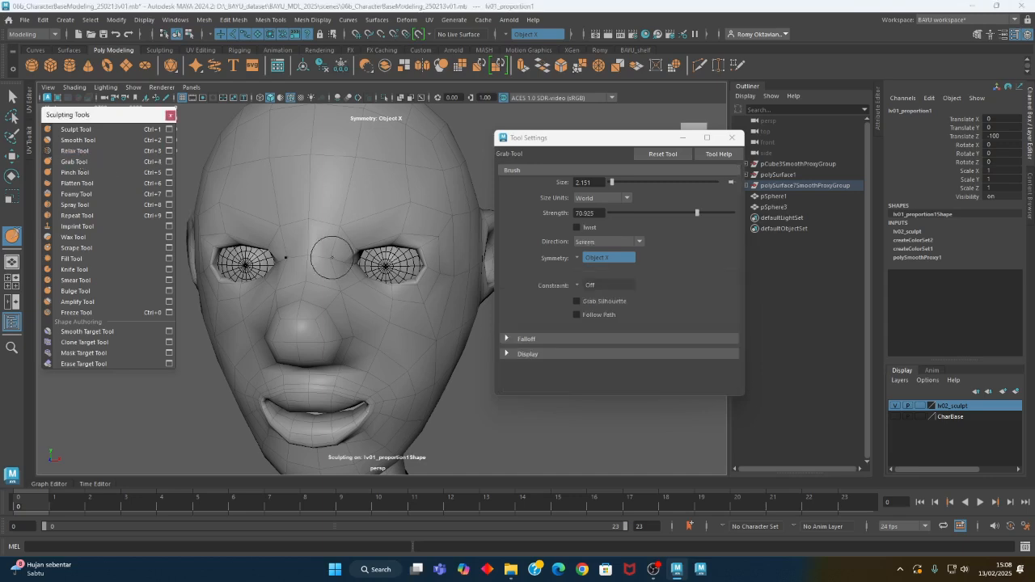
{"action": "left_click_drag", "start_coordinate": [332, 258], "coordinate": [330, 283], "text": "alt"}
{"action": "right_click_drag", "start_coordinate": [330, 283], "coordinate": [472, 291], "text": "alt"}
{"action": "left_click_drag", "start_coordinate": [263, 263], "coordinate": [322, 243], "text": "alt"}
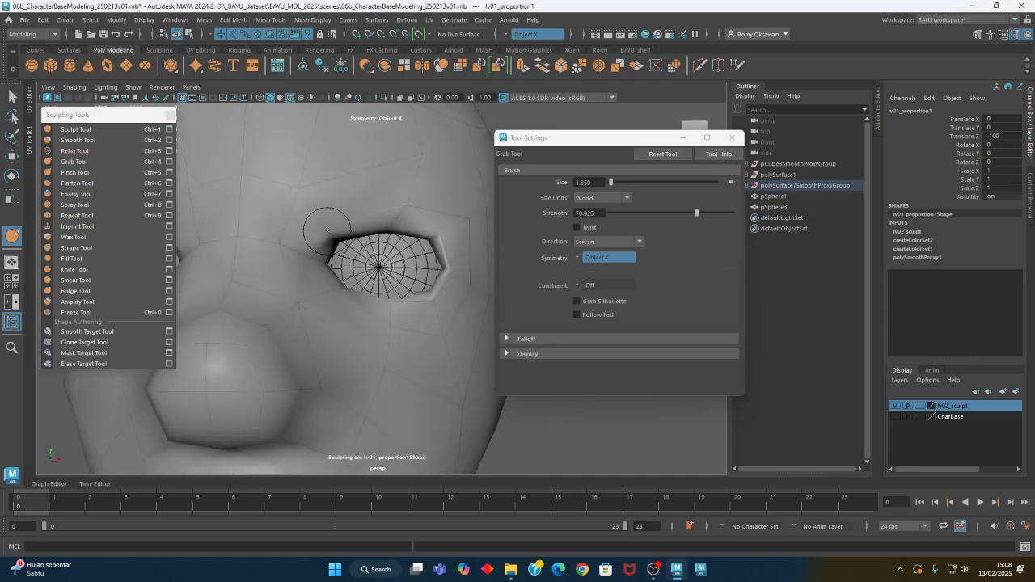
{"action": "left_click_drag", "start_coordinate": [417, 214], "coordinate": [405, 208], "text": "alt"}
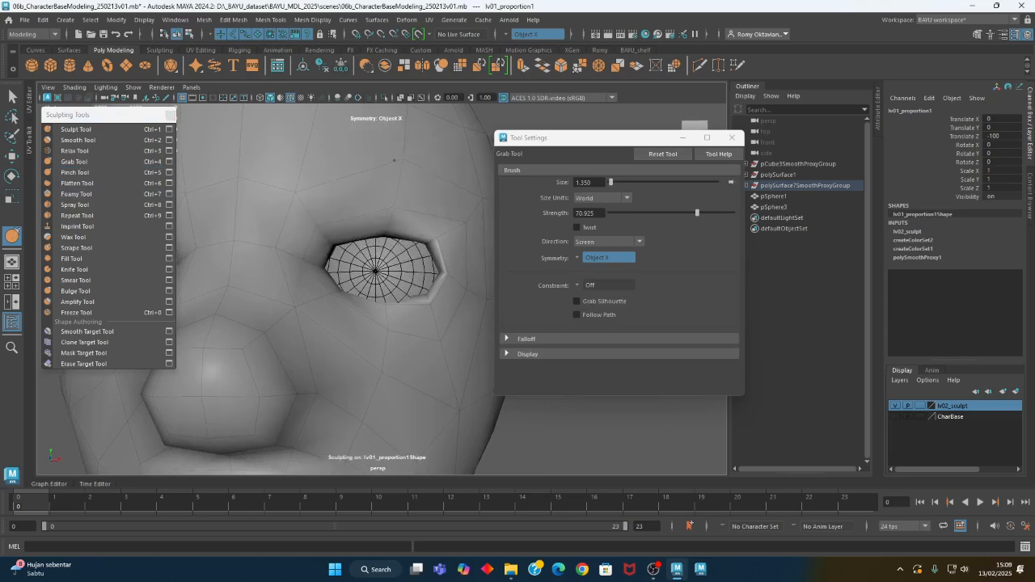
{"action": "right_click_drag", "start_coordinate": [443, 219], "coordinate": [410, 242], "text": "alt"}
{"action": "mouse_move", "coordinate": [409, 242]}
{"action": "left_mouse_down", "text": "alt"}
{"action": "mouse_move", "coordinate": [433, 263]}
{"action": "mouse_move", "coordinate": [416, 246]}
{"action": "left_mouse_up", "text": "alt"}
Adjust the outer eye corners and lower eyelids with the Grab Tool at a brush size of about 2.9
{"action": "mouse_move", "coordinate": [406, 338]}
{"action": "left_mouse_down", "text": "alt"}
{"action": "mouse_move", "coordinate": [347, 331]}
{"action": "mouse_move", "coordinate": [364, 345]}
{"action": "mouse_move", "coordinate": [383, 340]}
{"action": "mouse_move", "coordinate": [397, 364]}
{"action": "mouse_move", "coordinate": [426, 318]}
{"action": "mouse_move", "coordinate": [347, 321]}
{"action": "mouse_move", "coordinate": [393, 331]}
{"action": "mouse_move", "coordinate": [399, 300]}
{"action": "mouse_move", "coordinate": [481, 303]}
{"action": "left_mouse_up", "text": "alt"}
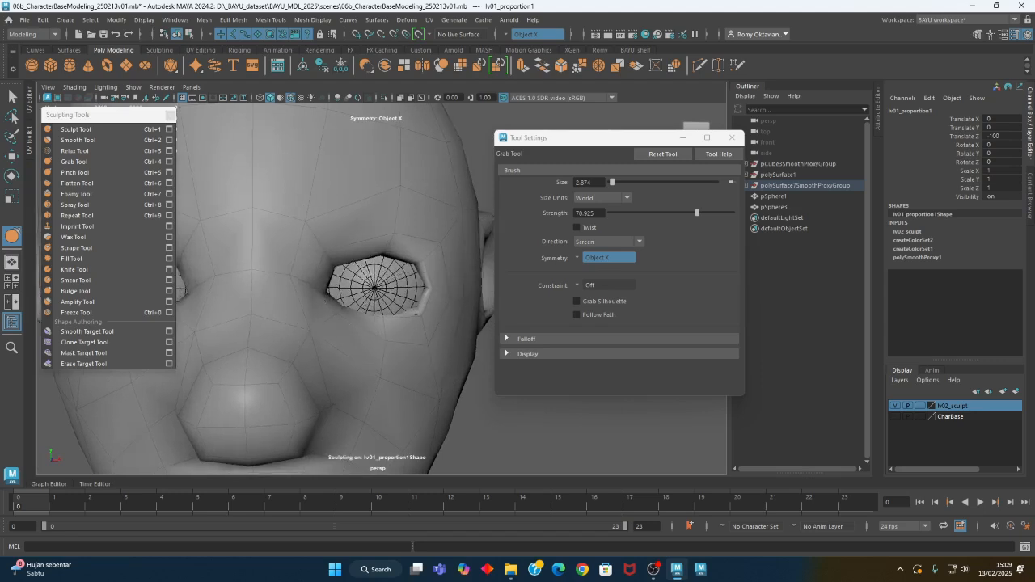
{"action": "mouse_move", "coordinate": [347, 380]}
{"action": "left_mouse_down", "text": "alt"}
{"action": "mouse_move", "coordinate": [340, 359]}
{"action": "mouse_move", "coordinate": [364, 320]}
{"action": "left_mouse_up", "text": "alt"}
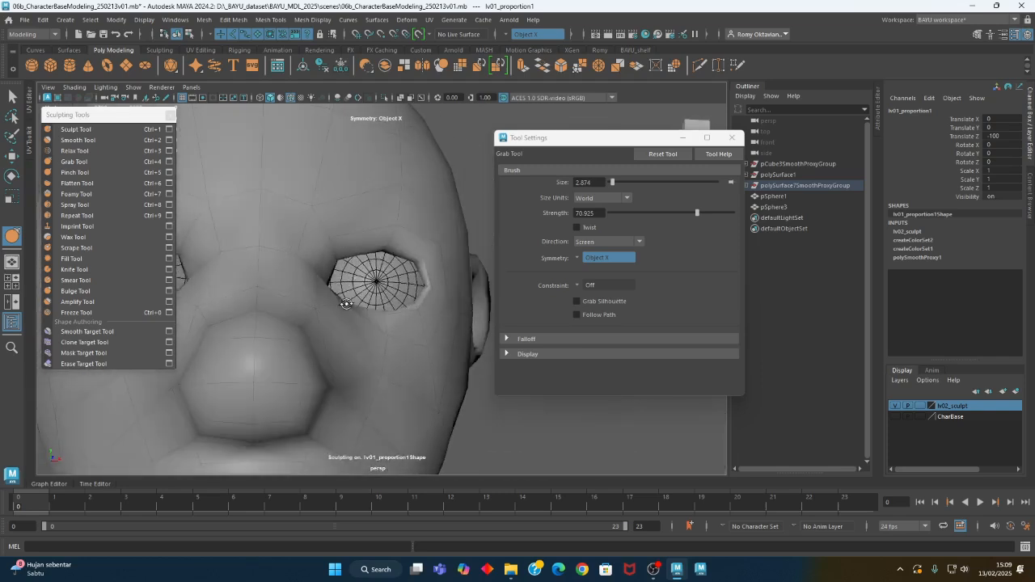
{"action": "right_click_drag", "start_coordinate": [356, 327], "coordinate": [100, 328], "text": "alt"}
{"action": "left_click_drag", "start_coordinate": [274, 340], "coordinate": [369, 321], "text": "alt"}
{"action": "mouse_move", "coordinate": [328, 321]}
{"action": "left_mouse_down", "text": "alt"}
{"action": "mouse_move", "coordinate": [331, 305]}
{"action": "mouse_move", "coordinate": [381, 308]}
{"action": "left_mouse_up", "text": "alt"}
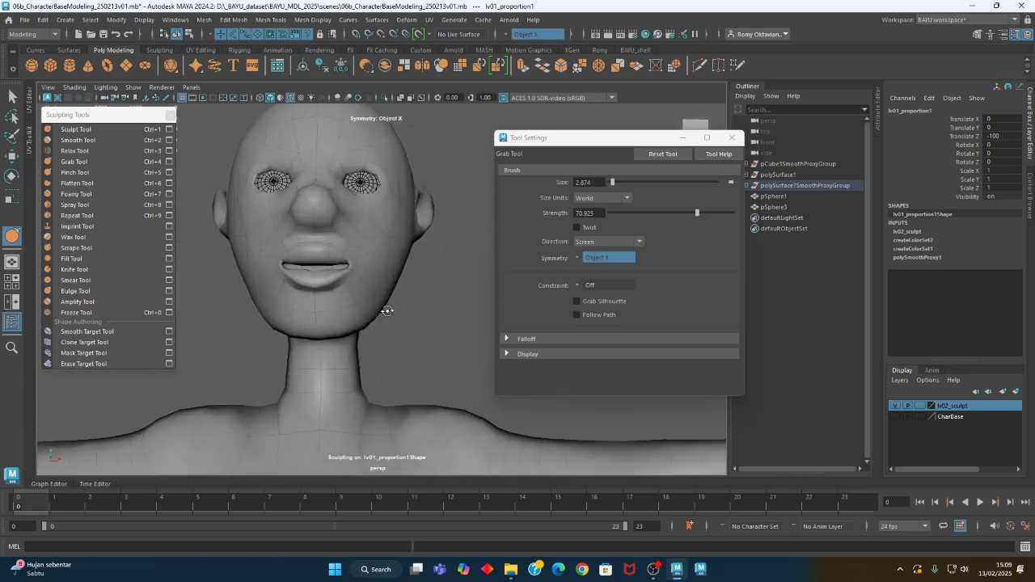
Fill out the chin and the underside of the jaw with the Sculpt Tool along Averaged Normal at brush size about 8.1
{"action": "left_click", "coordinate": [101, 172]}
{"action": "mouse_move", "coordinate": [326, 300]}
{"action": "left_mouse_down", "text": "alt"}
{"action": "mouse_move", "coordinate": [347, 278]}
{"action": "mouse_move", "coordinate": [291, 267]}
{"action": "mouse_move", "coordinate": [393, 282]}
{"action": "mouse_move", "coordinate": [342, 243]}
{"action": "left_mouse_up", "text": "alt"}
{"action": "left_click", "coordinate": [102, 130]}
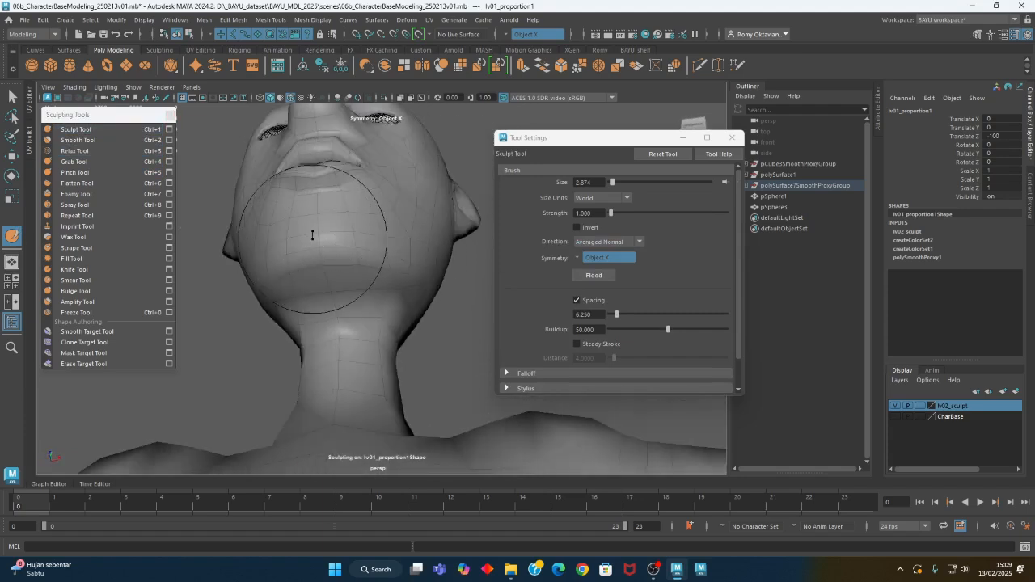
{"action": "left_click_drag", "start_coordinate": [301, 264], "coordinate": [365, 268], "text": "alt"}
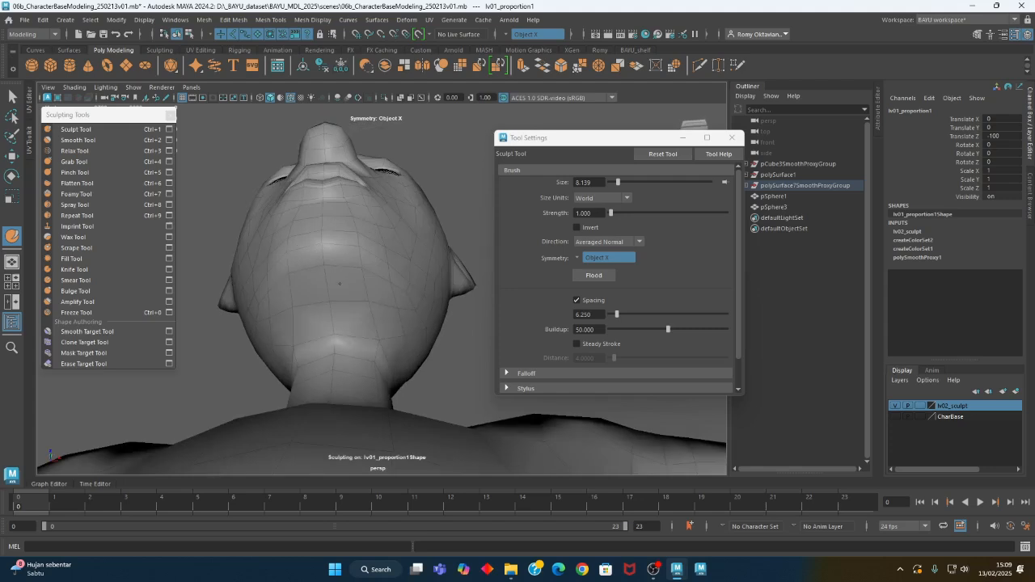
{"action": "mouse_move", "coordinate": [425, 267]}
{"action": "left_mouse_down", "text": "alt"}
{"action": "mouse_move", "coordinate": [296, 299]}
{"action": "mouse_move", "coordinate": [273, 315]}
{"action": "mouse_move", "coordinate": [339, 332]}
{"action": "mouse_move", "coordinate": [303, 381]}
{"action": "mouse_move", "coordinate": [369, 267]}
{"action": "mouse_move", "coordinate": [374, 304]}
{"action": "mouse_move", "coordinate": [346, 254]}
{"action": "mouse_move", "coordinate": [378, 240]}
{"action": "left_mouse_up", "text": "alt"}
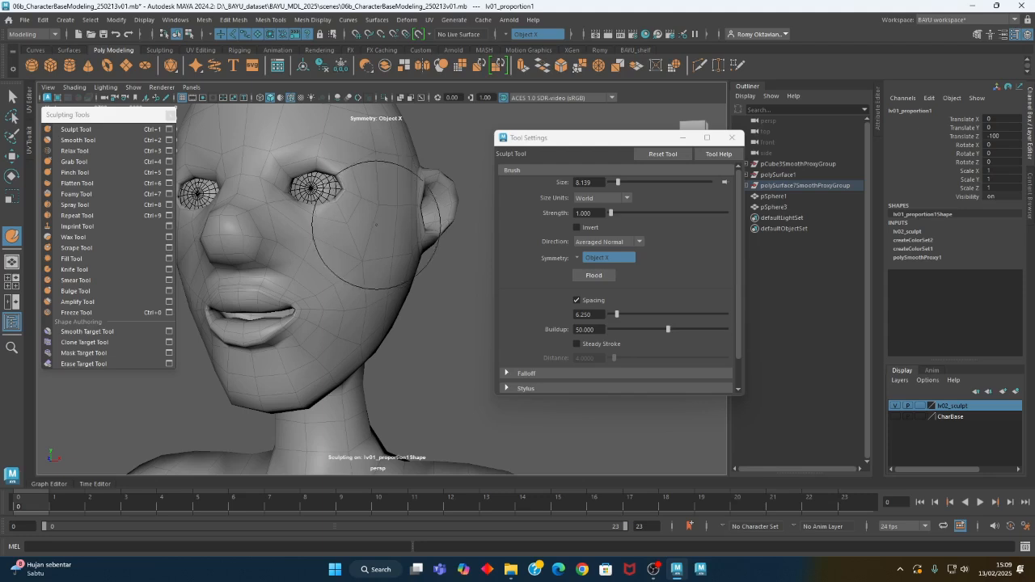
Build up the cheek and jaw side with the Sculpt Tool at a reduced brush size of about 4.9
{"action": "mouse_move", "coordinate": [351, 278]}
{"action": "left_mouse_down", "text": "alt"}
{"action": "mouse_move", "coordinate": [319, 250]}
{"action": "mouse_move", "coordinate": [305, 258]}
{"action": "mouse_move", "coordinate": [397, 307]}
{"action": "mouse_move", "coordinate": [329, 280]}
{"action": "left_mouse_up", "text": "alt"}
{"action": "key", "text": "b"}
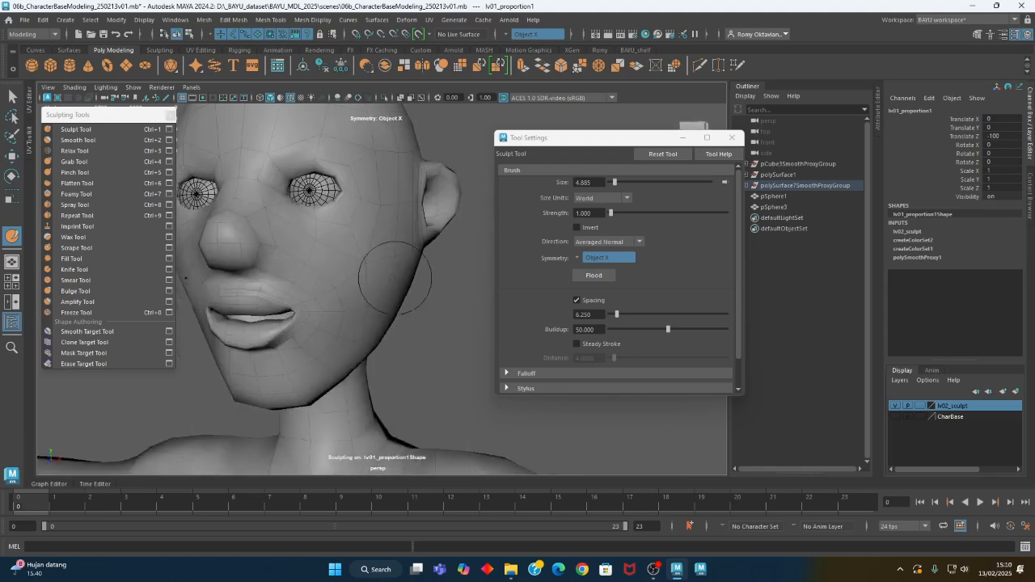
{"action": "left_click_drag", "start_coordinate": [390, 261], "coordinate": [398, 234], "text": "alt"}
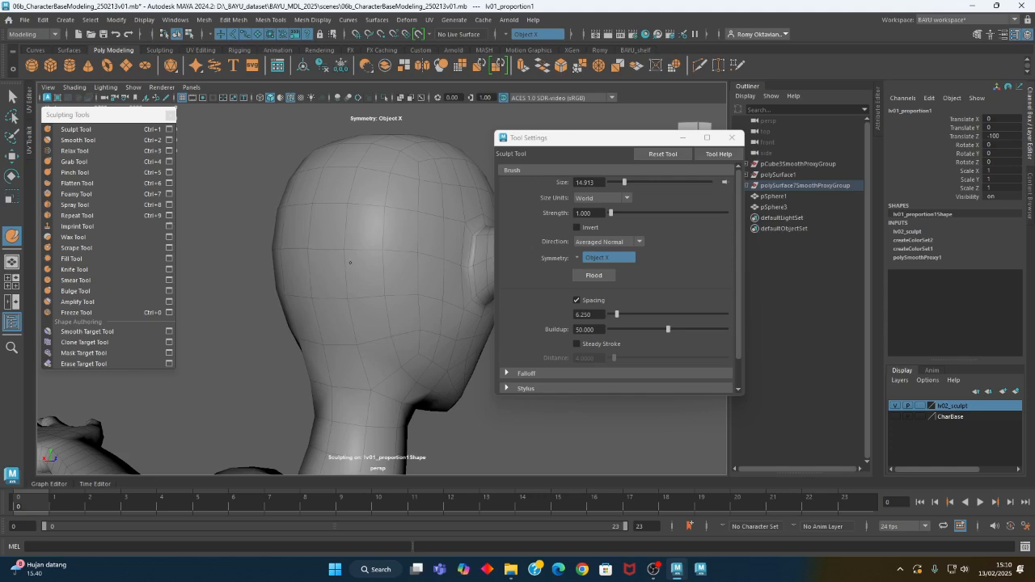
{"action": "mouse_move", "coordinate": [258, 301]}
{"action": "left_mouse_down", "text": "alt"}
{"action": "mouse_move", "coordinate": [363, 298]}
{"action": "mouse_move", "coordinate": [351, 300]}
{"action": "left_mouse_up", "text": "alt"}
Reshape the back of the head and the jaw with the Grab Tool at strength about 70.9, using brush sizes of about 14.9 and 11.2
{"action": "left_click", "coordinate": [83, 163]}
{"action": "middle_click_drag", "start_coordinate": [348, 289], "coordinate": [302, 258], "text": "alt"}
{"action": "left_click_drag", "start_coordinate": [369, 246], "coordinate": [379, 317]}
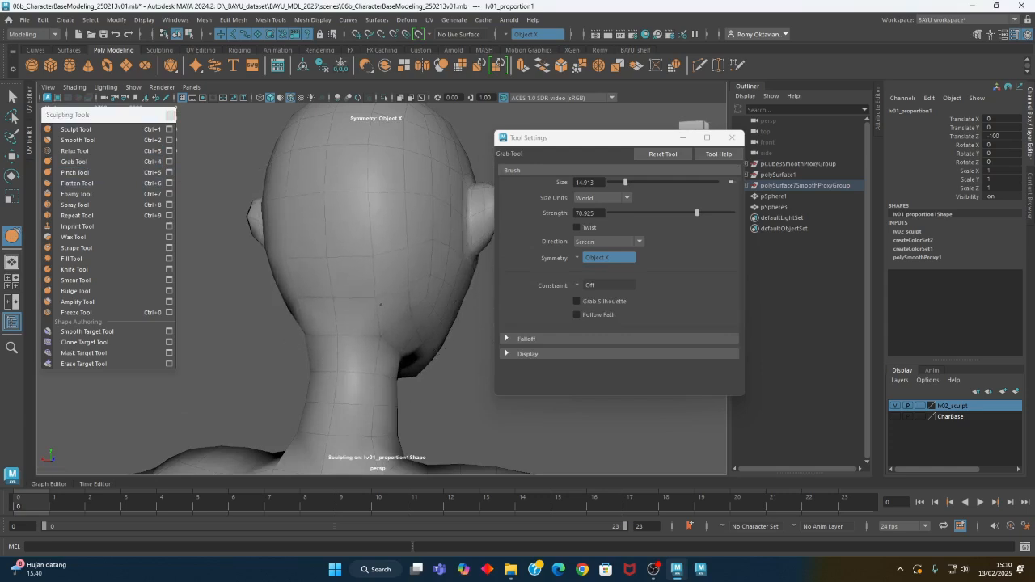
{"action": "mouse_move", "coordinate": [373, 205]}
{"action": "left_mouse_down", "text": "alt"}
{"action": "mouse_move", "coordinate": [363, 269]}
{"action": "mouse_move", "coordinate": [357, 245]}
{"action": "left_mouse_up", "text": "alt"}
{"action": "mouse_move", "coordinate": [319, 291]}
{"action": "left_mouse_down", "text": "alt"}
{"action": "mouse_move", "coordinate": [352, 303]}
{"action": "mouse_move", "coordinate": [331, 296]}
{"action": "mouse_move", "coordinate": [317, 315]}
{"action": "mouse_move", "coordinate": [275, 327]}
{"action": "mouse_move", "coordinate": [228, 310]}
{"action": "left_mouse_up", "text": "alt"}
{"action": "scroll", "coordinate": [347, 330], "scroll_direction": "up", "scroll_amount": 3}
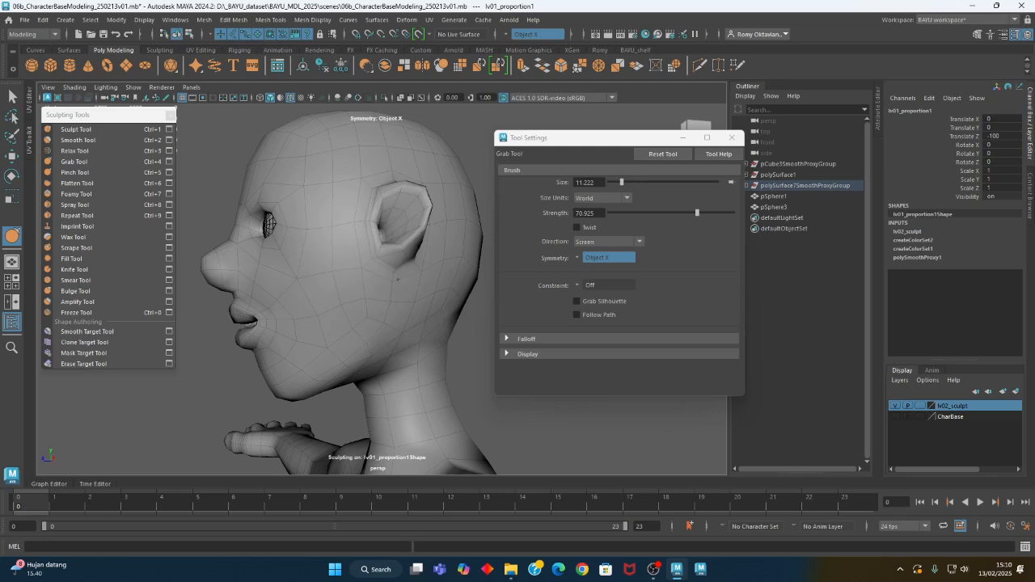
{"action": "left_click_drag", "start_coordinate": [397, 290], "coordinate": [438, 239], "text": "alt"}
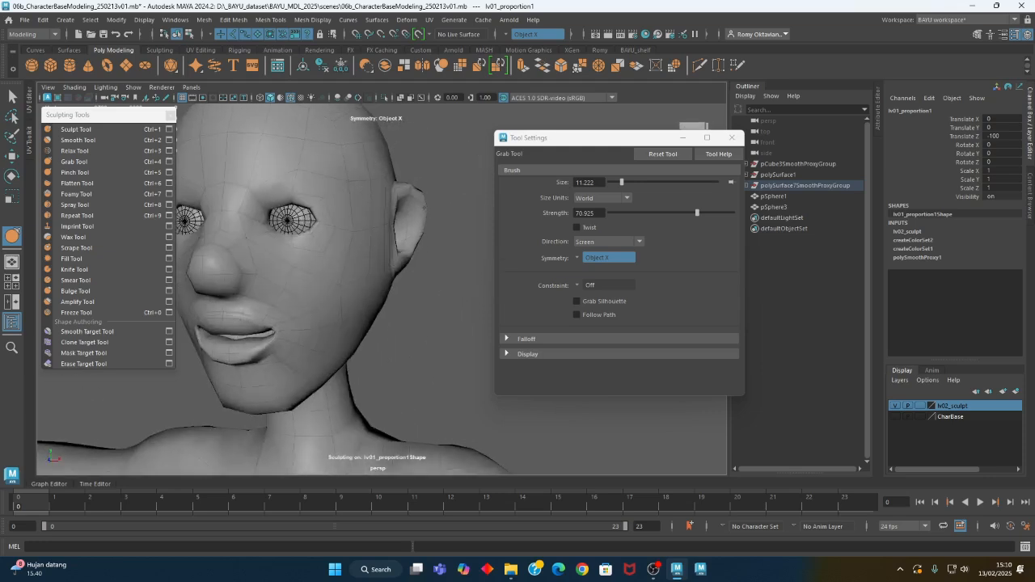
{"action": "mouse_move", "coordinate": [424, 208]}
{"action": "left_mouse_down", "text": "alt"}
{"action": "mouse_move", "coordinate": [450, 231]}
{"action": "mouse_move", "coordinate": [410, 257]}
{"action": "left_mouse_up", "text": "alt"}
Examine the proportions of the figure's head, torso, hips and legs from several sides
{"action": "scroll", "coordinate": [409, 259], "scroll_direction": "down", "scroll_amount": 3}
{"action": "mouse_move", "coordinate": [378, 299]}
{"action": "left_mouse_down", "text": "alt"}
{"action": "mouse_move", "coordinate": [383, 321]}
{"action": "mouse_move", "coordinate": [357, 271]}
{"action": "mouse_move", "coordinate": [313, 276]}
{"action": "left_mouse_up", "text": "alt"}
{"action": "middle_click_drag", "start_coordinate": [313, 279], "coordinate": [325, 225], "text": "alt"}
{"action": "mouse_move", "coordinate": [325, 267]}
{"action": "left_mouse_down", "text": "alt"}
{"action": "mouse_move", "coordinate": [350, 247]}
{"action": "mouse_move", "coordinate": [377, 272]}
{"action": "left_mouse_up", "text": "alt"}
{"action": "right_click_drag", "start_coordinate": [294, 286], "coordinate": [342, 257], "text": "alt"}
{"action": "middle_click_drag", "start_coordinate": [343, 257], "coordinate": [349, 311], "text": "alt"}
{"action": "mouse_move", "coordinate": [325, 306]}
{"action": "left_mouse_down", "text": "alt"}
{"action": "mouse_move", "coordinate": [393, 282]}
{"action": "mouse_move", "coordinate": [321, 296]}
{"action": "left_mouse_up", "text": "alt"}
{"action": "mouse_move", "coordinate": [322, 296]}
{"action": "right_mouse_down", "text": "alt"}
{"action": "mouse_move", "coordinate": [279, 311]}
{"action": "mouse_move", "coordinate": [303, 306]}
{"action": "right_mouse_up", "text": "alt"}
{"action": "middle_click_drag", "start_coordinate": [355, 311], "coordinate": [371, 191], "text": "alt"}
{"action": "right_click_drag", "start_coordinate": [393, 296], "coordinate": [57, 292], "text": "alt"}
{"action": "middle_click_drag", "start_coordinate": [353, 330], "coordinate": [316, 194], "text": "alt"}
{"action": "mouse_move", "coordinate": [378, 296]}
{"action": "left_mouse_down", "text": "alt"}
{"action": "mouse_move", "coordinate": [207, 286]}
{"action": "mouse_move", "coordinate": [380, 290]}
{"action": "mouse_move", "coordinate": [370, 291]}
{"action": "left_mouse_up", "text": "alt"}
{"action": "right_click_drag", "start_coordinate": [337, 337], "coordinate": [377, 337], "text": "alt"}
{"action": "middle_click_drag", "start_coordinate": [377, 337], "coordinate": [381, 300], "text": "alt"}
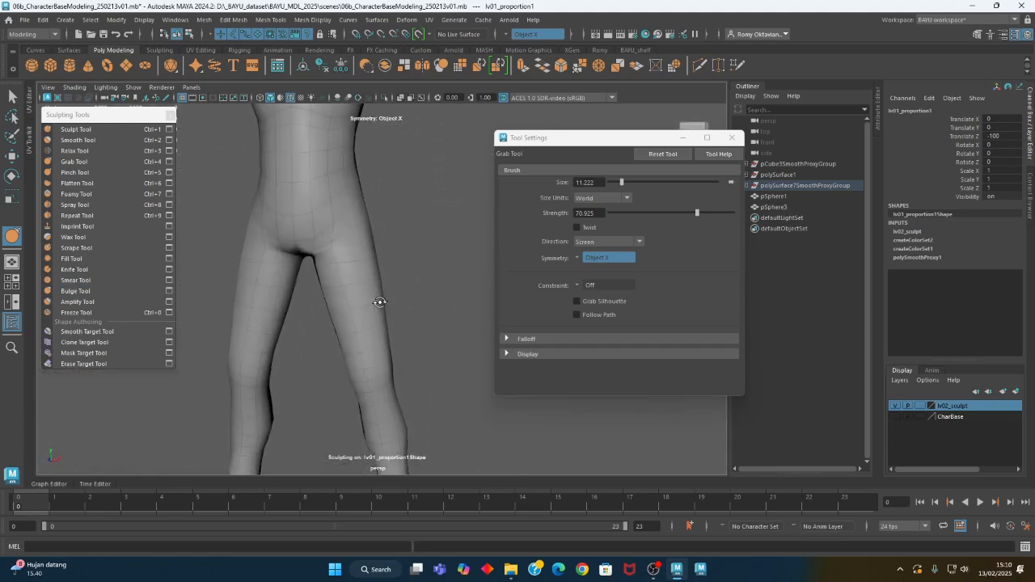
{"action": "left_click_drag", "start_coordinate": [381, 300], "coordinate": [364, 296], "text": "alt"}
Fill out the hips and thighs with the Sculpt Tool along Averaged Normal at strength 1 and brush size about 36
{"action": "left_click", "coordinate": [75, 129]}
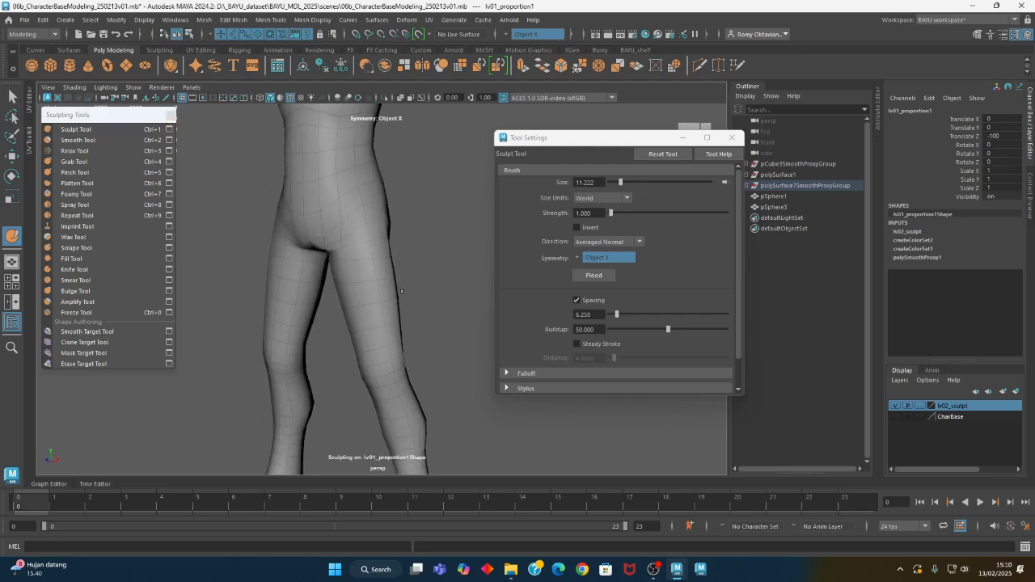
{"action": "left_click_drag", "start_coordinate": [447, 308], "coordinate": [421, 303], "text": "alt"}
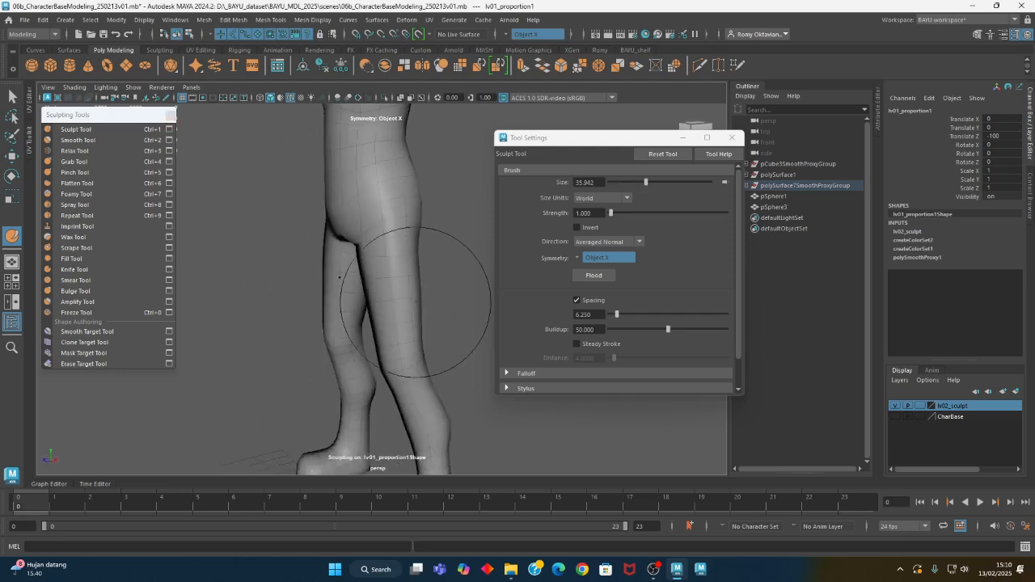
{"action": "mouse_move", "coordinate": [399, 219]}
{"action": "left_mouse_down", "text": "alt"}
{"action": "mouse_move", "coordinate": [483, 261]}
{"action": "mouse_move", "coordinate": [446, 275]}
{"action": "mouse_move", "coordinate": [419, 310]}
{"action": "mouse_move", "coordinate": [325, 337]}
{"action": "left_mouse_up", "text": "alt"}
{"action": "right_click_drag", "start_coordinate": [397, 332], "coordinate": [339, 356], "text": "alt"}
{"action": "mouse_move", "coordinate": [338, 356]}
{"action": "left_mouse_down", "text": "alt"}
{"action": "mouse_move", "coordinate": [312, 369]}
{"action": "mouse_move", "coordinate": [319, 365]}
{"action": "left_mouse_up", "text": "alt"}
{"action": "mouse_move", "coordinate": [364, 305]}
{"action": "left_mouse_down", "text": "alt"}
{"action": "mouse_move", "coordinate": [375, 306]}
{"action": "mouse_move", "coordinate": [356, 309]}
{"action": "left_mouse_up", "text": "alt"}
{"action": "mouse_move", "coordinate": [356, 309]}
{"action": "right_mouse_down", "text": "alt"}
{"action": "mouse_move", "coordinate": [393, 300]}
{"action": "mouse_move", "coordinate": [410, 271]}
{"action": "right_mouse_up", "text": "alt"}
{"action": "mouse_move", "coordinate": [410, 271]}
{"action": "left_mouse_down", "text": "alt"}
{"action": "mouse_move", "coordinate": [396, 220]}
{"action": "mouse_move", "coordinate": [416, 256]}
{"action": "mouse_move", "coordinate": [460, 266]}
{"action": "mouse_move", "coordinate": [404, 234]}
{"action": "mouse_move", "coordinate": [381, 183]}
{"action": "left_mouse_up", "text": "alt"}
{"action": "left_click_drag", "start_coordinate": [396, 220], "coordinate": [430, 271], "text": "alt"}
{"action": "right_click_drag", "start_coordinate": [429, 271], "coordinate": [250, 311], "text": "alt"}
{"action": "left_click_drag", "start_coordinate": [251, 310], "coordinate": [483, 279], "text": "alt"}
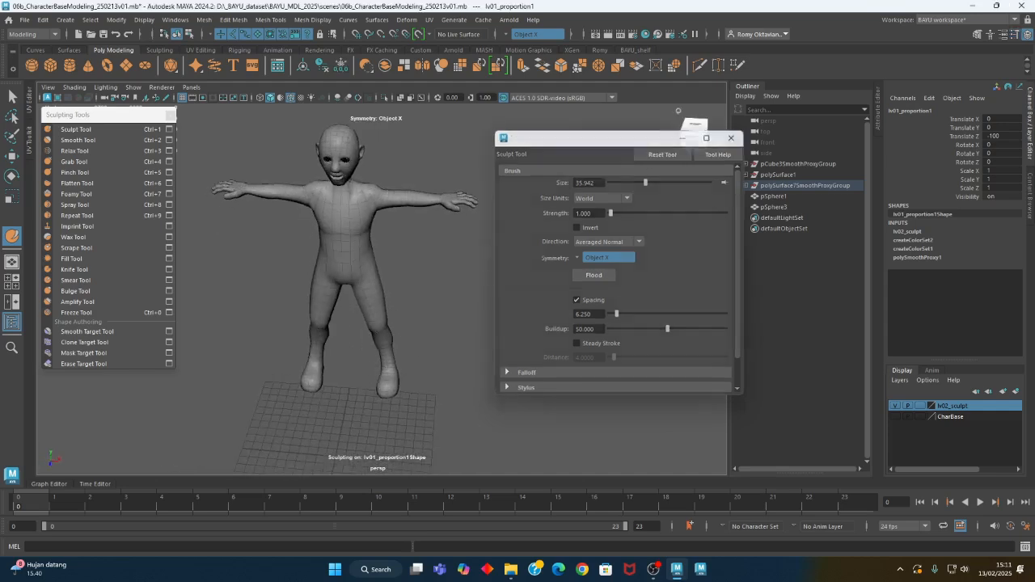
Close the sculpting settings and the sculpting tool list, and switch to the Move Tool
{"action": "left_click", "coordinate": [732, 138]}
{"action": "left_click", "coordinate": [170, 117]}
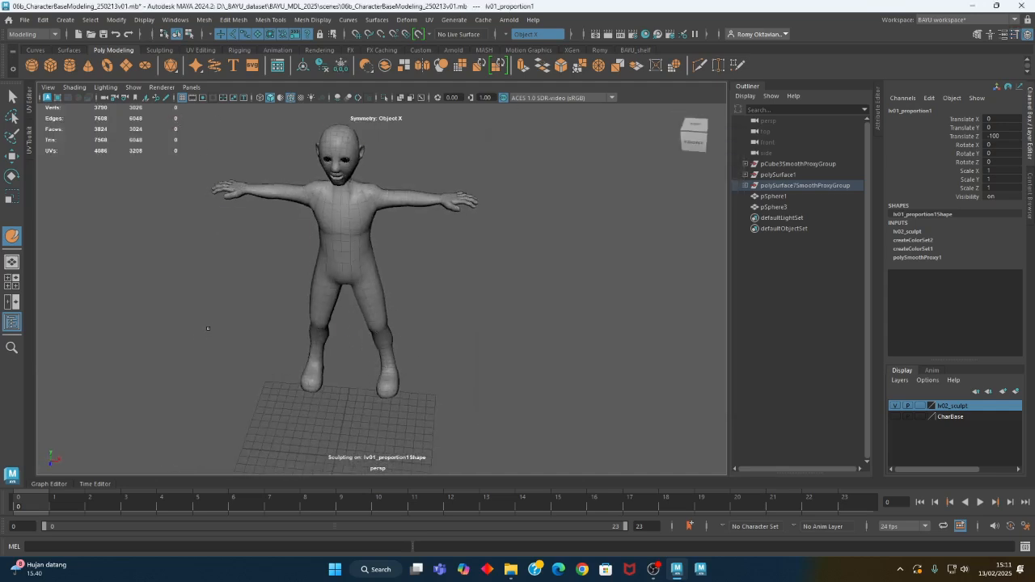
{"action": "key", "text": "w"}
Examine the whole sculpted character from several angles and select its body mesh
{"action": "middle_click_drag", "start_coordinate": [354, 309], "coordinate": [339, 337], "text": "alt"}
{"action": "left_click_drag", "start_coordinate": [340, 336], "coordinate": [303, 335], "text": "alt"}
{"action": "middle_click_drag", "start_coordinate": [364, 371], "coordinate": [351, 340], "text": "alt"}
{"action": "left_click_drag", "start_coordinate": [351, 339], "coordinate": [392, 333], "text": "alt"}
{"action": "left_click", "coordinate": [406, 307]}
{"action": "middle_click_drag", "start_coordinate": [406, 307], "coordinate": [409, 351], "text": "alt"}
{"action": "left_click_drag", "start_coordinate": [332, 321], "coordinate": [386, 316], "text": "alt"}
{"action": "left_click", "coordinate": [380, 315]}
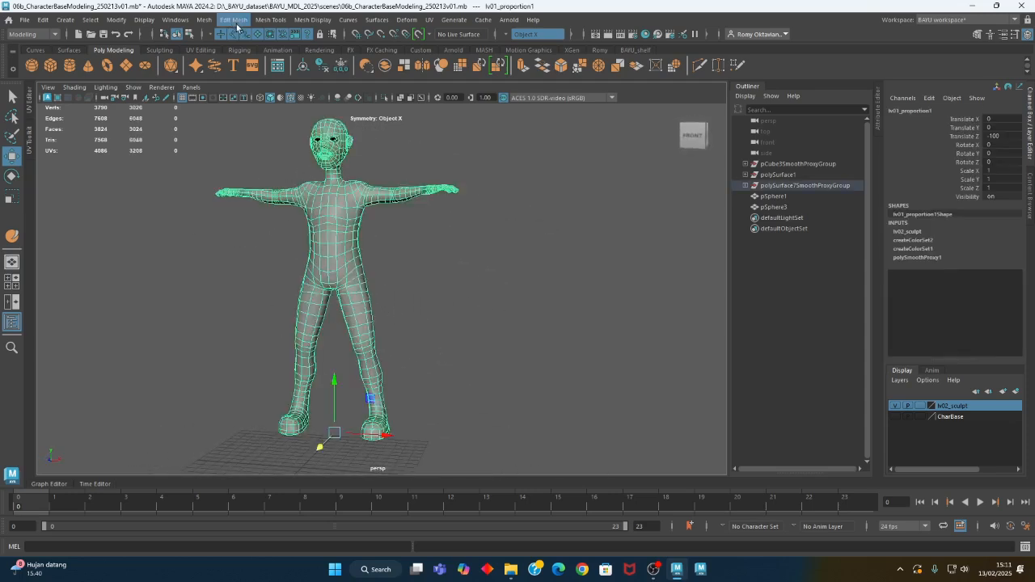
{"action": "left_click", "coordinate": [271, 20]}
{"action": "mouse_move", "coordinate": [356, 179]}
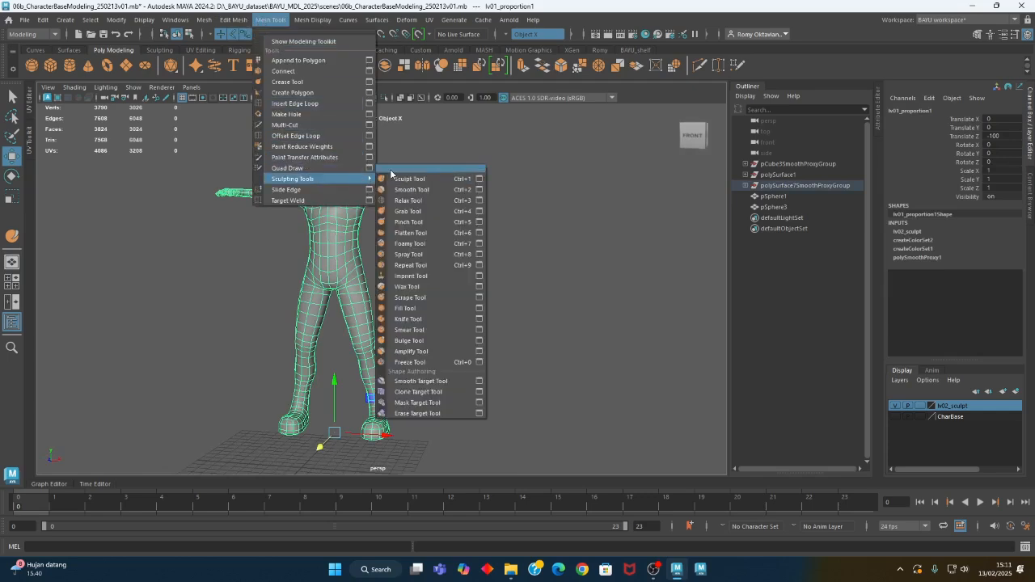
{"action": "left_click", "coordinate": [390, 168]}
{"action": "left_click_drag", "start_coordinate": [420, 153], "coordinate": [100, 119]}
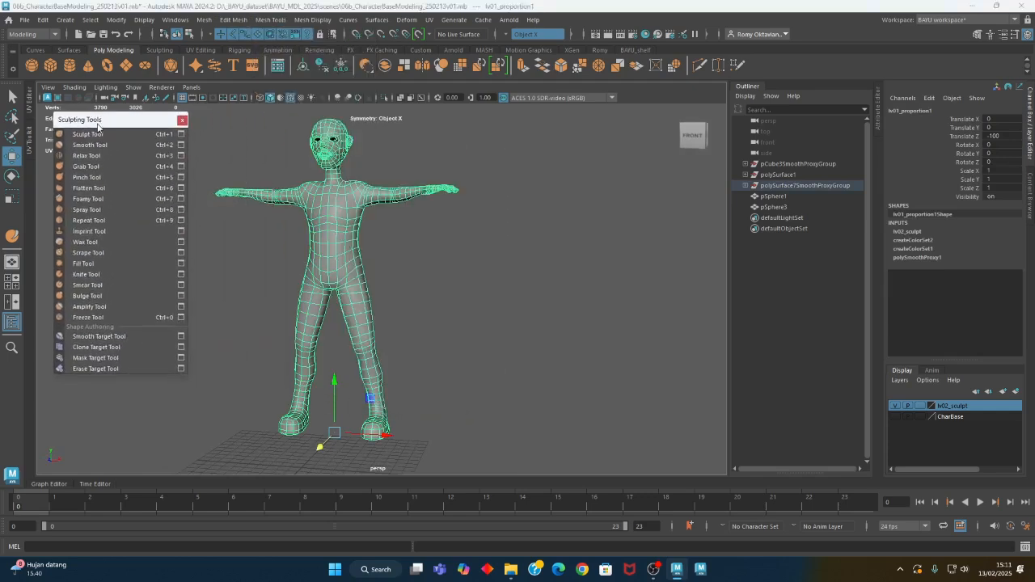
{"action": "left_click", "coordinate": [182, 135]}
{"action": "left_click_drag", "start_coordinate": [332, 324], "coordinate": [429, 333], "text": "alt"}
{"action": "right_click_drag", "start_coordinate": [429, 333], "coordinate": [529, 335], "text": "alt"}
{"action": "mouse_move", "coordinate": [484, 334]}
{"action": "left_mouse_down", "text": "alt"}
{"action": "mouse_move", "coordinate": [347, 324]}
{"action": "mouse_move", "coordinate": [300, 363]}
{"action": "mouse_move", "coordinate": [351, 354]}
{"action": "mouse_move", "coordinate": [323, 363]}
{"action": "left_mouse_up", "text": "alt"}
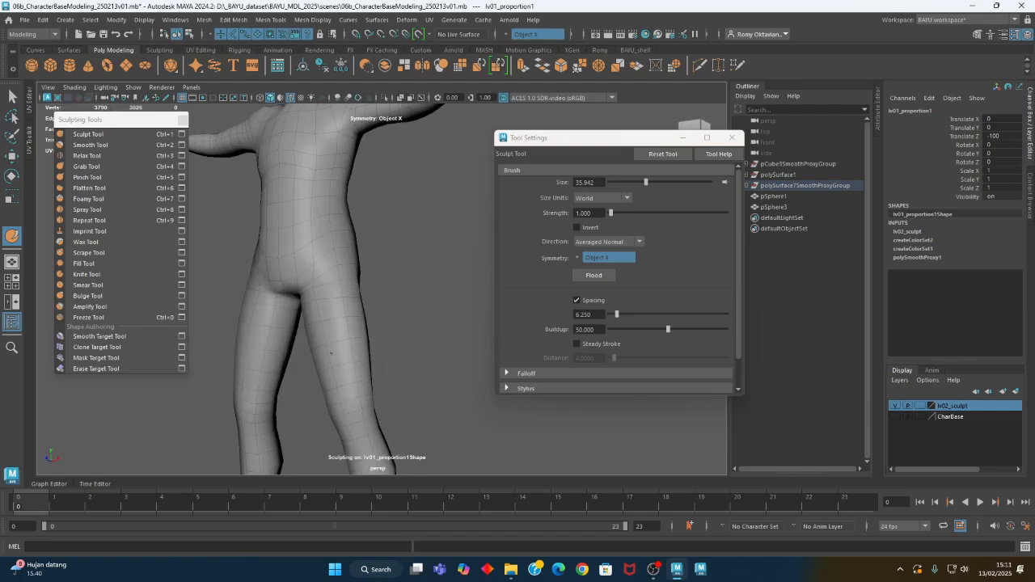
{"action": "mouse_move", "coordinate": [327, 345]}
{"action": "left_mouse_down"}
{"action": "mouse_move", "coordinate": [337, 375]}
{"action": "mouse_move", "coordinate": [322, 374]}
{"action": "mouse_move", "coordinate": [336, 323]}
{"action": "left_mouse_up"}
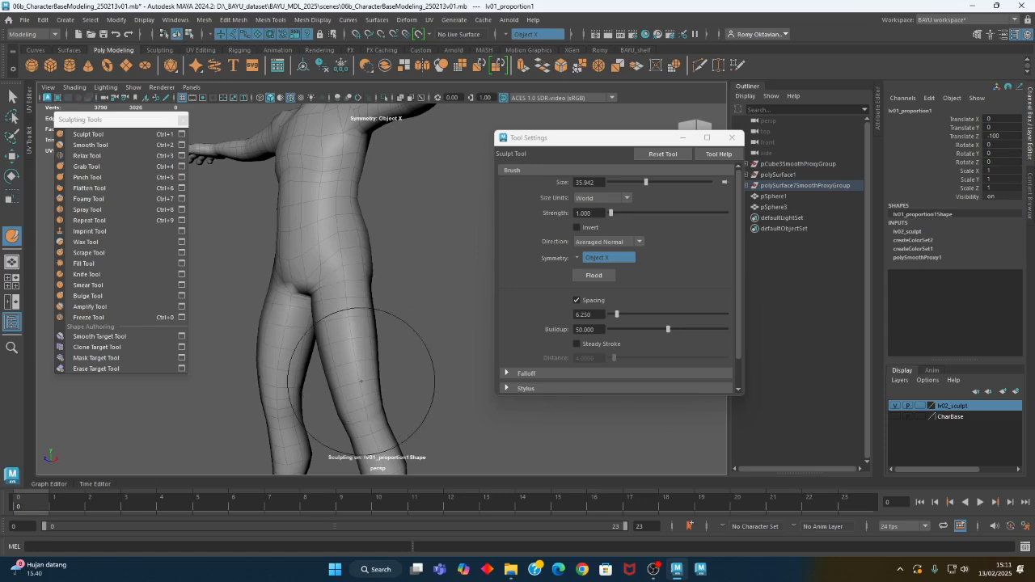
{"action": "left_click_drag", "start_coordinate": [369, 377], "coordinate": [414, 386], "text": "alt"}
{"action": "right_click_drag", "start_coordinate": [413, 386], "coordinate": [247, 355], "text": "alt"}
{"action": "middle_click_drag", "start_coordinate": [247, 356], "coordinate": [259, 372], "text": "alt"}
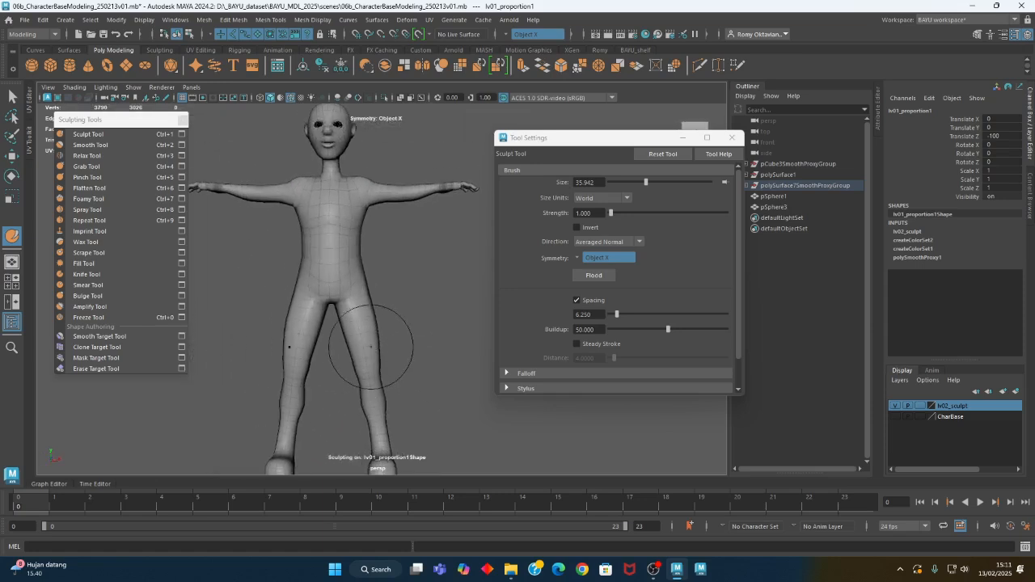
{"action": "key", "text": "w"}
{"action": "left_click", "coordinate": [732, 138]}
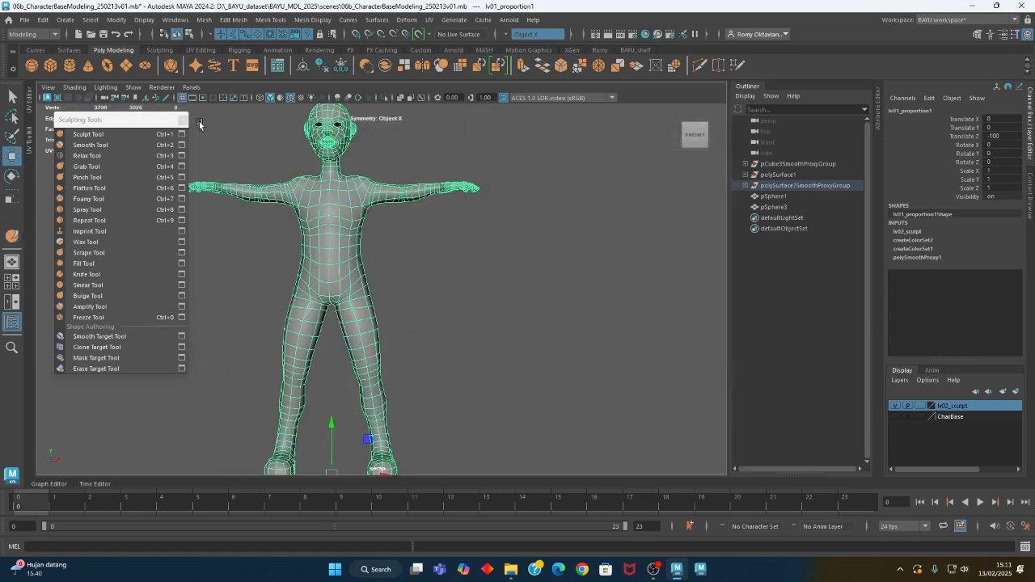
{"action": "left_click", "coordinate": [182, 119]}
Create a Subdiv Proxy smooth copy of the sculpted body mesh with exponential subdivision and division level 1
{"action": "middle_click_drag", "start_coordinate": [435, 297], "coordinate": [368, 307], "text": "alt"}
{"action": "scroll", "coordinate": [370, 308], "scroll_direction": "down", "scroll_amount": 3}
{"action": "left_click_drag", "start_coordinate": [385, 310], "coordinate": [302, 304], "text": "alt"}
{"action": "left_click", "coordinate": [412, 322]}
{"action": "left_click", "coordinate": [360, 350]}
{"action": "left_click_drag", "start_coordinate": [360, 349], "coordinate": [221, 262], "text": "alt"}
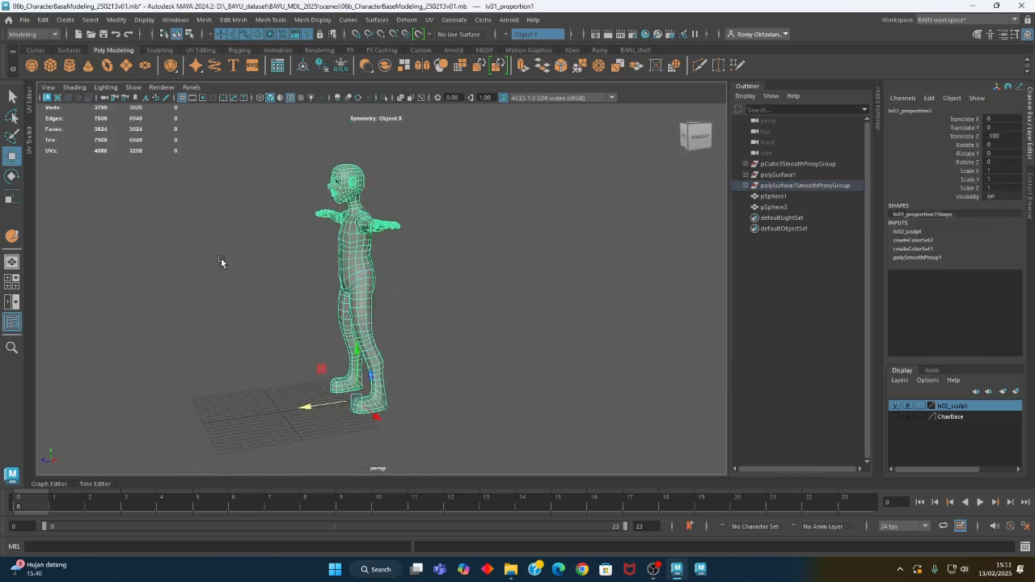
{"action": "left_click", "coordinate": [204, 20]}
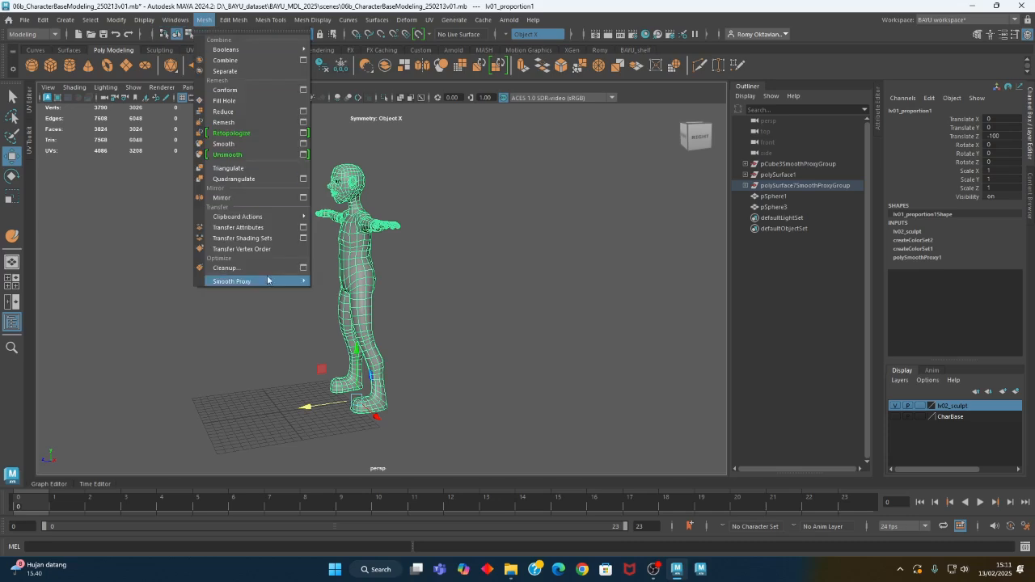
{"action": "mouse_move", "coordinate": [277, 283]}
{"action": "left_click", "coordinate": [444, 281]}
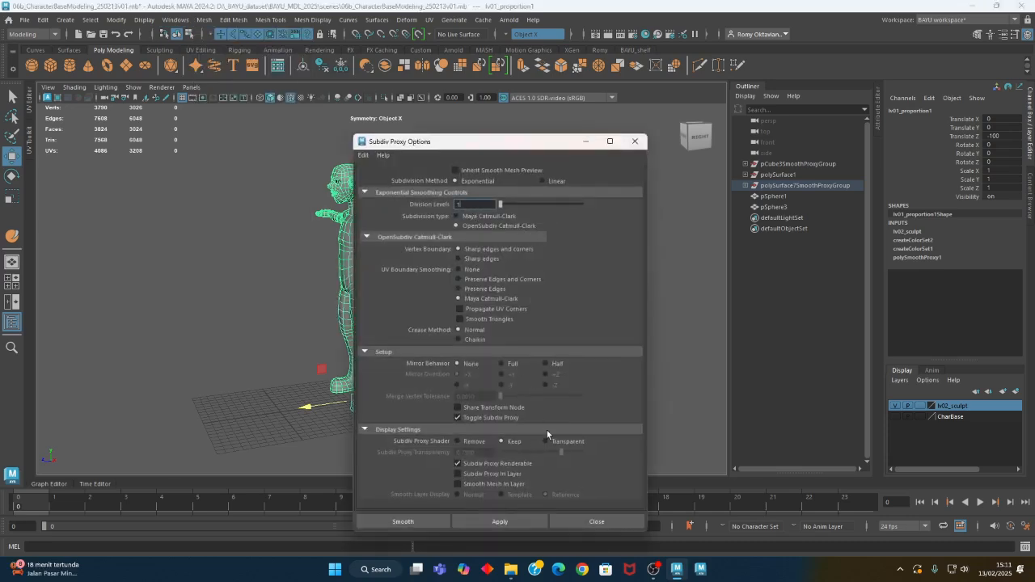
{"action": "left_click", "coordinate": [407, 524]}
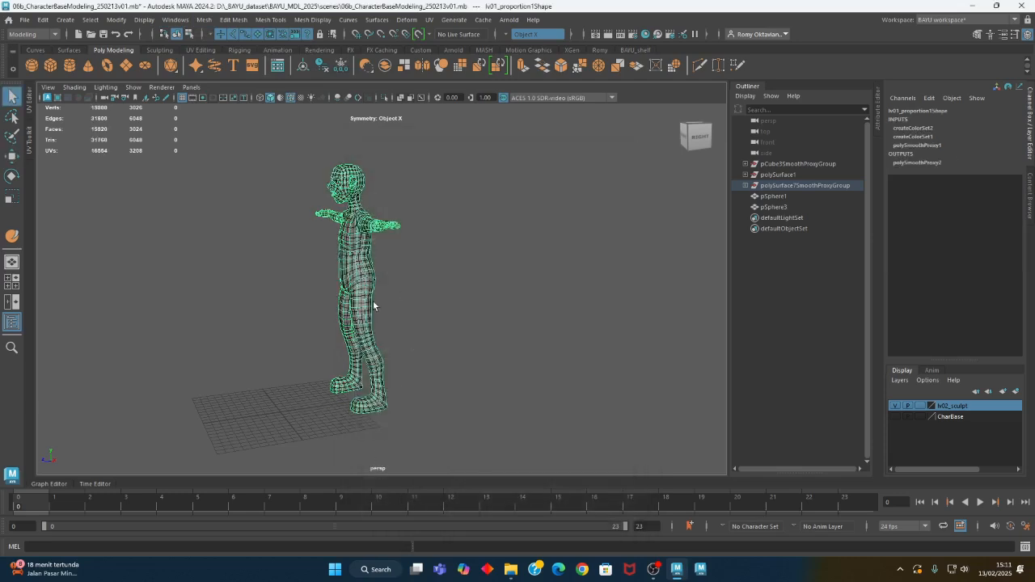
Set the smoothed copy's Translate Z to -200 so it stands behind the original body
{"action": "right_click_drag", "start_coordinate": [374, 305], "coordinate": [452, 311], "text": "alt"}
{"action": "left_click", "coordinate": [349, 251]}
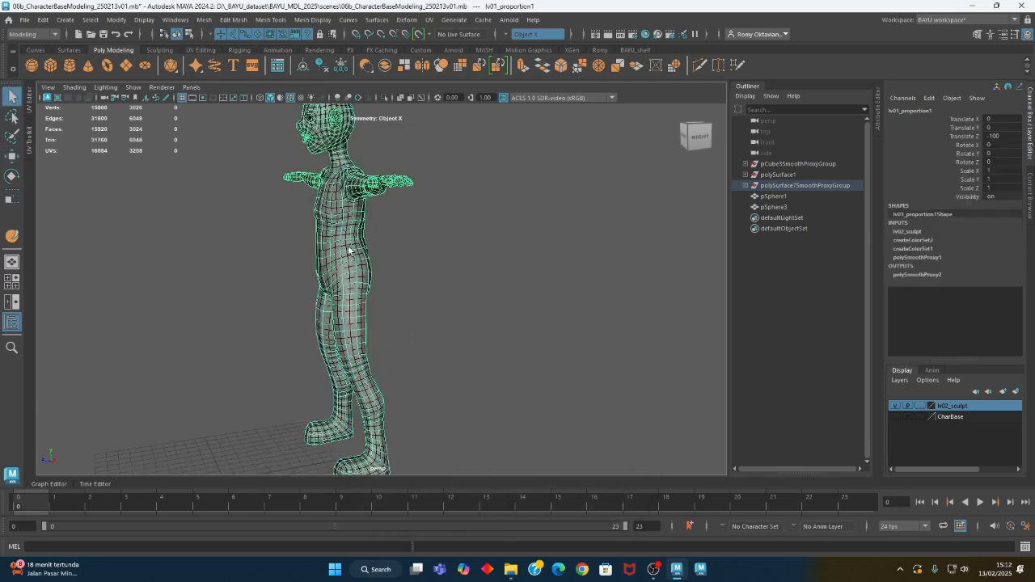
{"action": "left_click", "coordinate": [348, 251]}
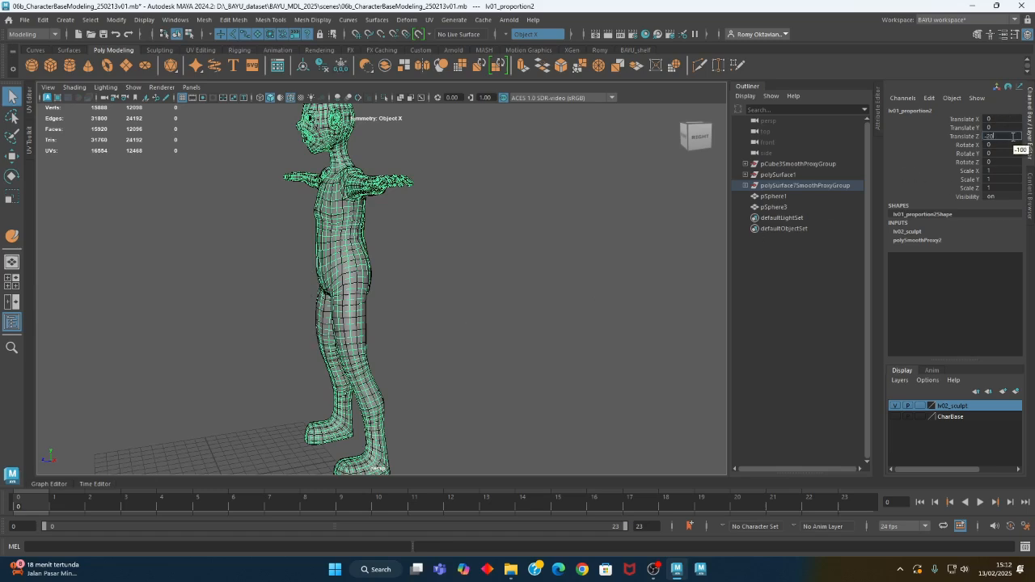
{"action": "key", "text": "Return"}
{"action": "left_click_drag", "start_coordinate": [611, 217], "coordinate": [346, 260], "text": "alt"}
Put the smoothed copy in a new display layer named lv03 and hide the lv02_sculpt layer
{"action": "left_click", "coordinate": [328, 247]}
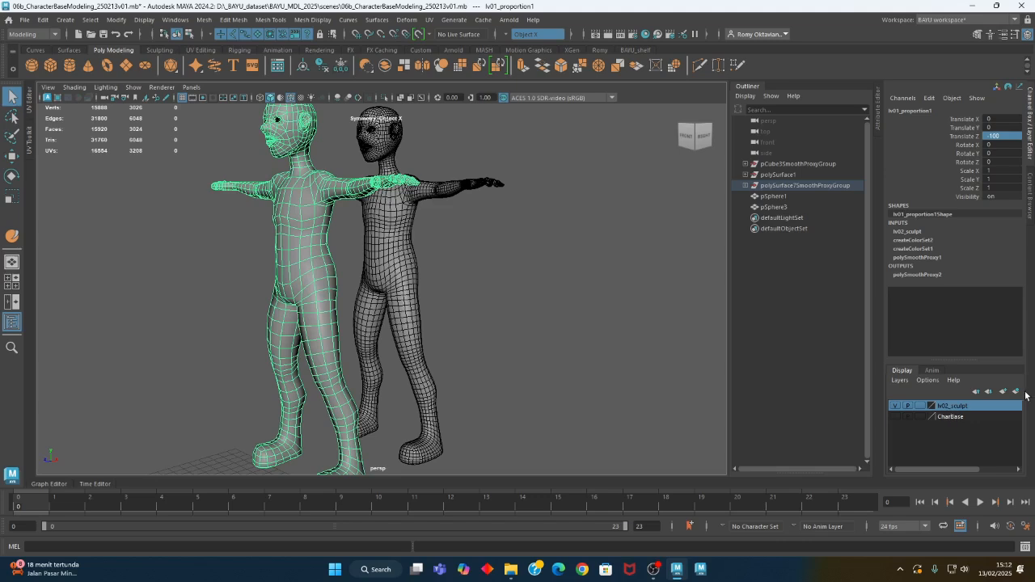
{"action": "left_click_drag", "start_coordinate": [462, 145], "coordinate": [518, 202]}
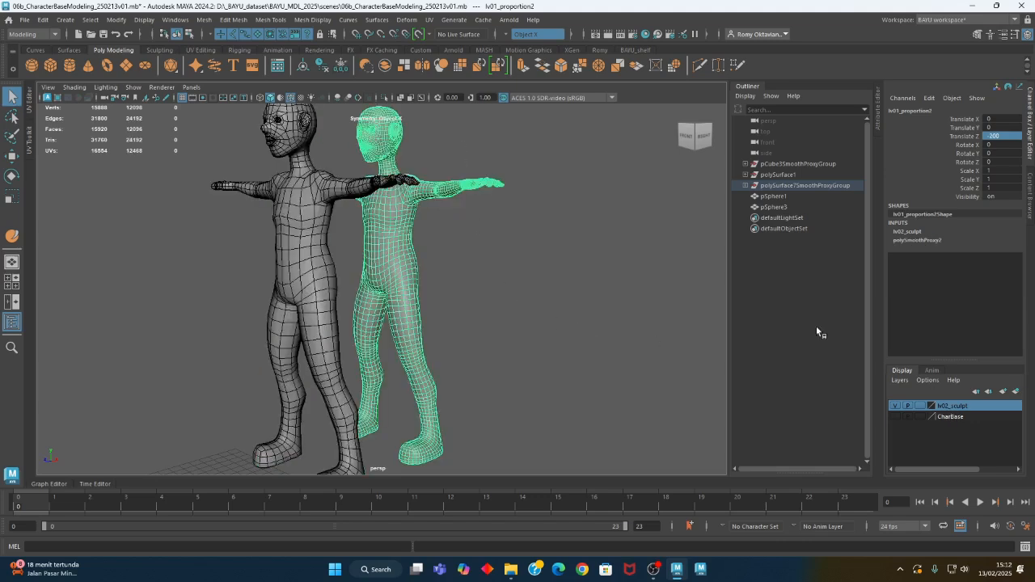
{"action": "left_click", "coordinate": [1017, 393]}
{"action": "double_click", "coordinate": [949, 407]}
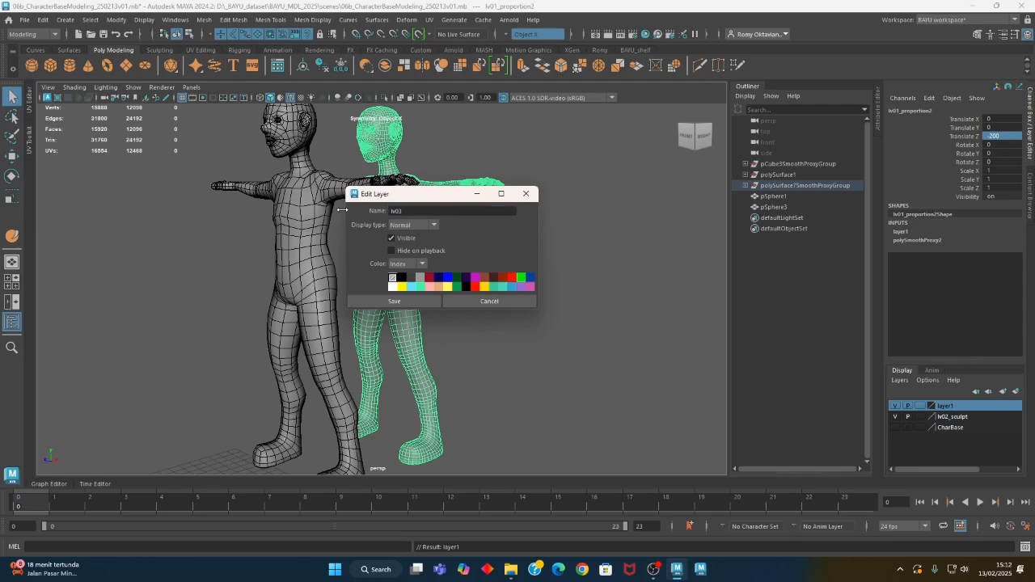
{"action": "left_click", "coordinate": [429, 303]}
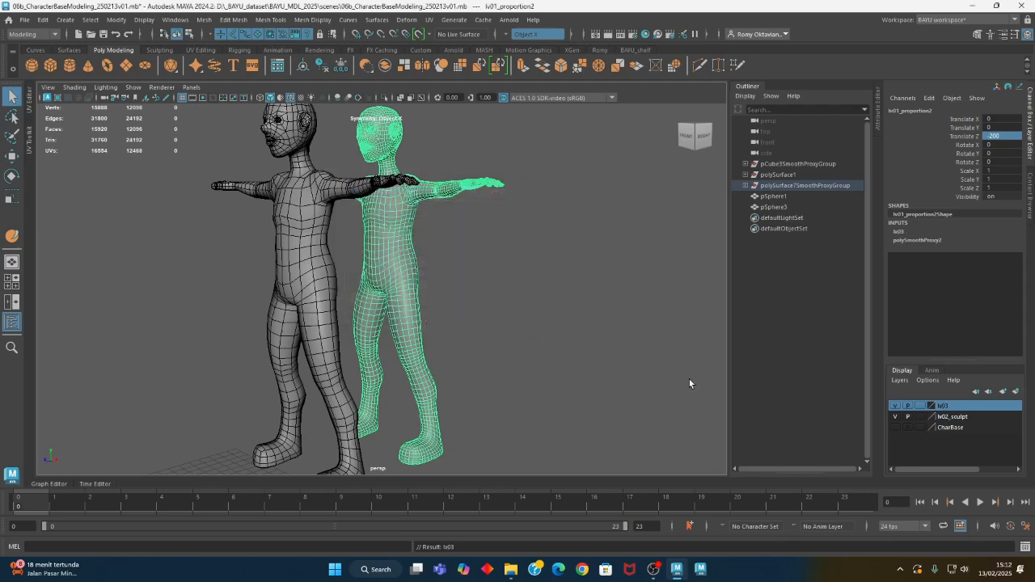
{"action": "left_click", "coordinate": [895, 418]}
{"action": "left_click", "coordinate": [519, 288]}
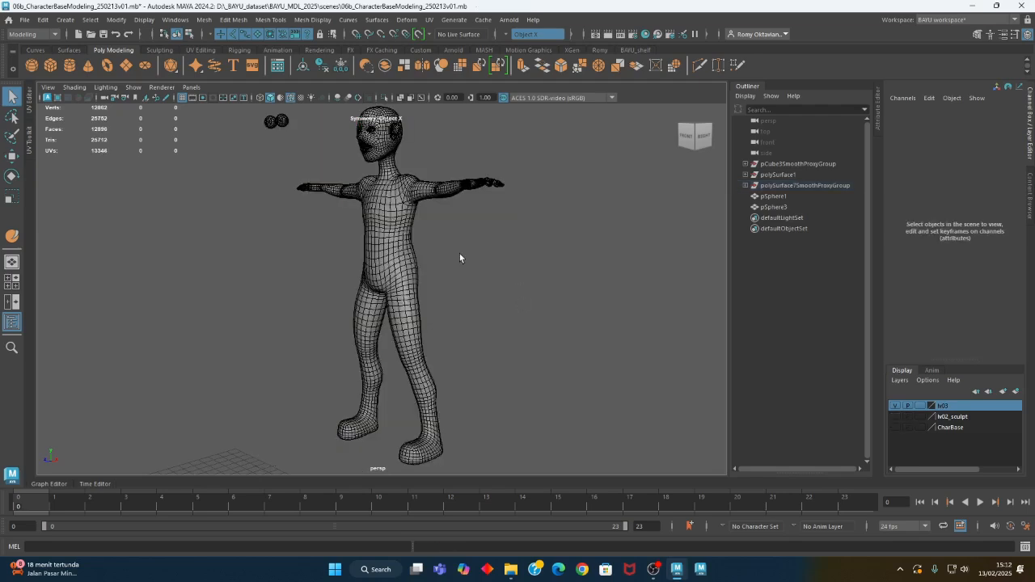
Try to duplicate both eyeball spheres with Duplicate Special as instances with two copies
{"action": "middle_click_drag", "start_coordinate": [394, 228], "coordinate": [401, 292], "text": "alt"}
{"action": "left_click_drag", "start_coordinate": [258, 176], "coordinate": [298, 210]}
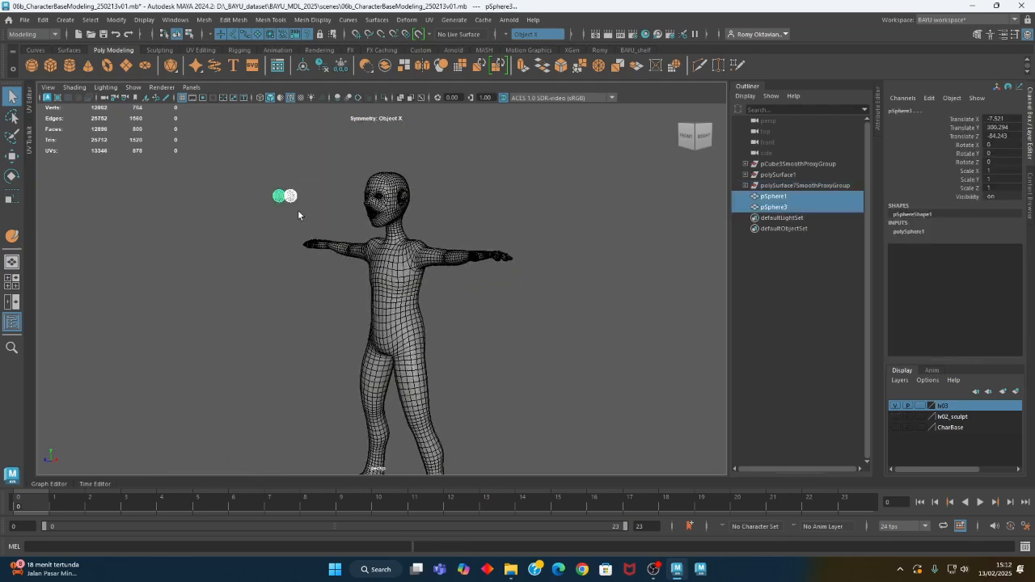
{"action": "right_click", "coordinate": [956, 419]}
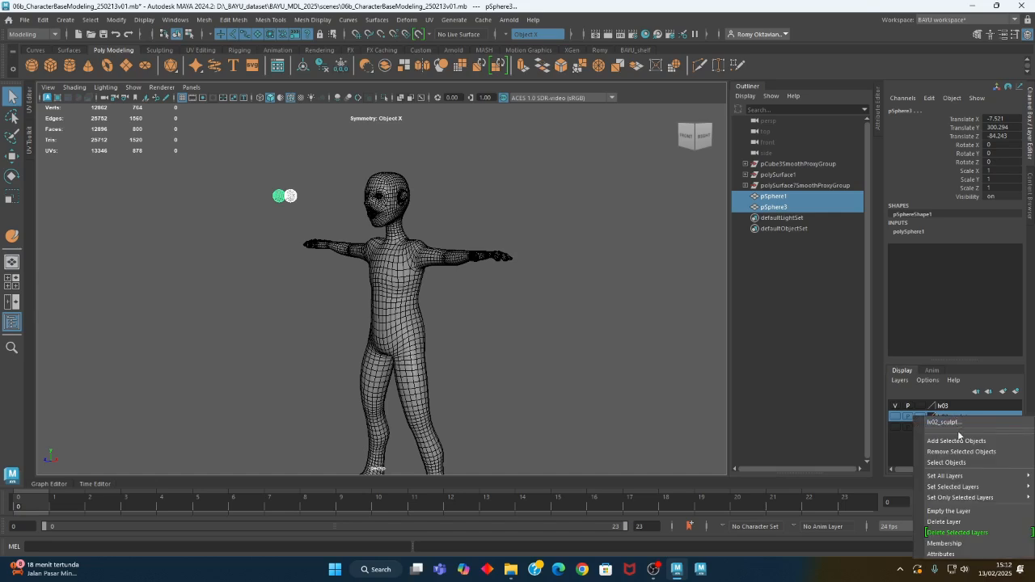
{"action": "left_click_drag", "start_coordinate": [285, 203], "coordinate": [230, 180], "text": "alt"}
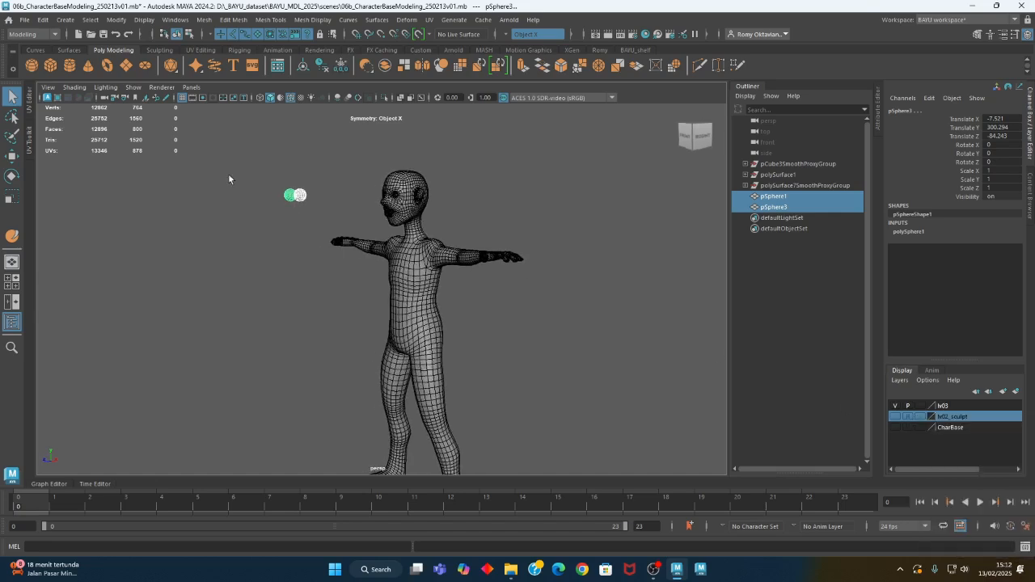
{"action": "left_click", "coordinate": [43, 19]}
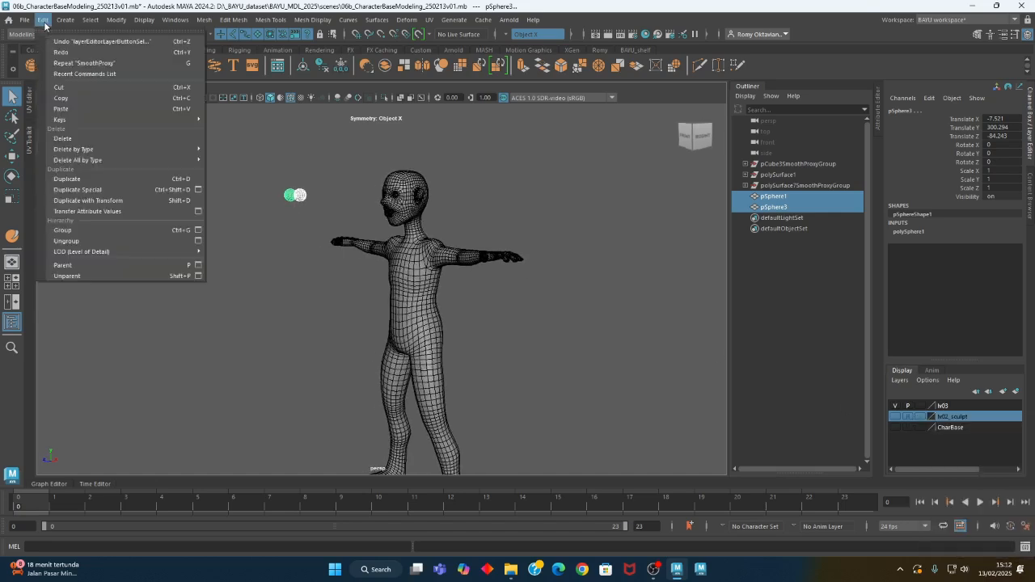
{"action": "left_click", "coordinate": [199, 189]}
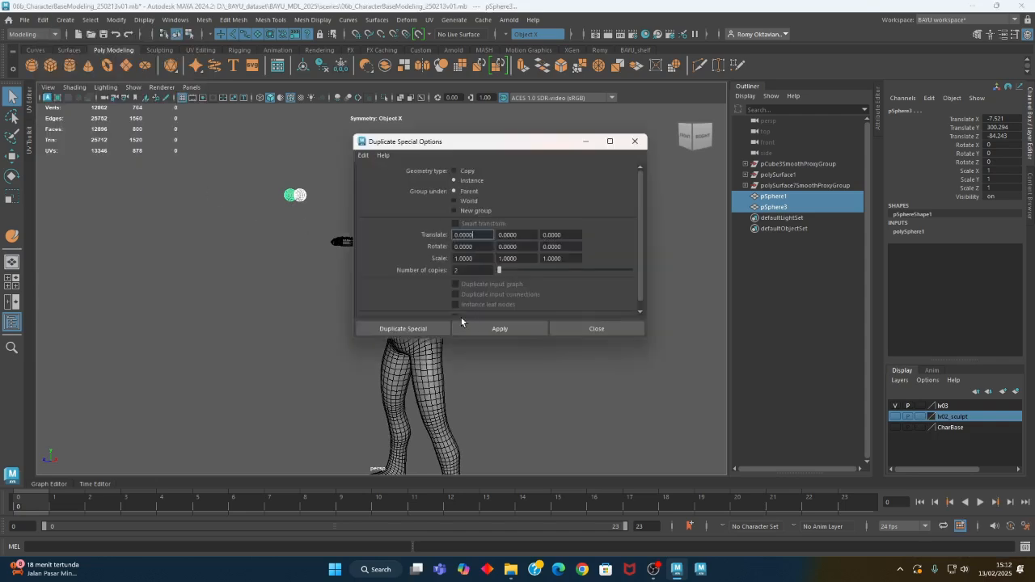
{"action": "left_click", "coordinate": [434, 325]}
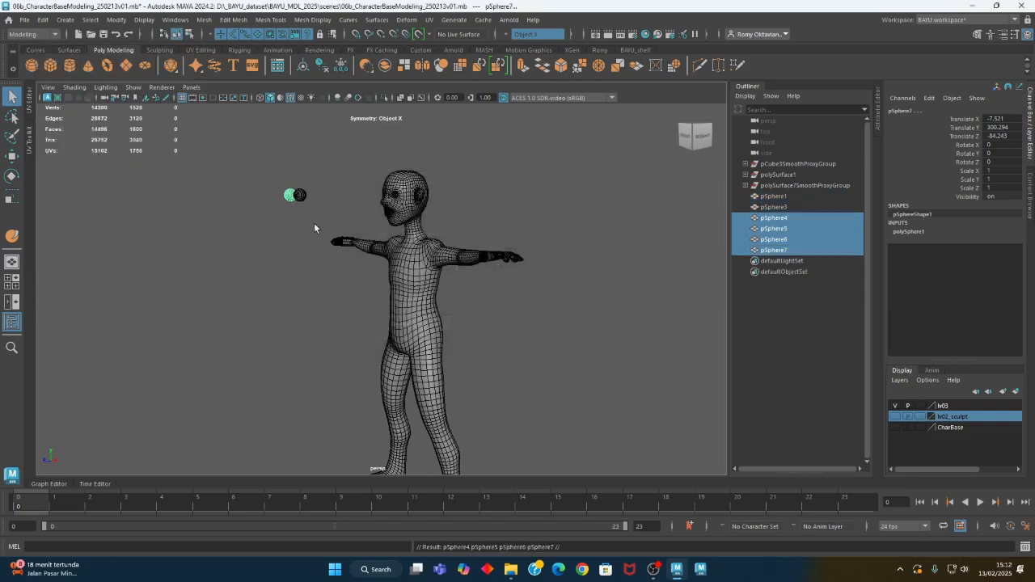
{"action": "key", "text": "ctrl+z"}
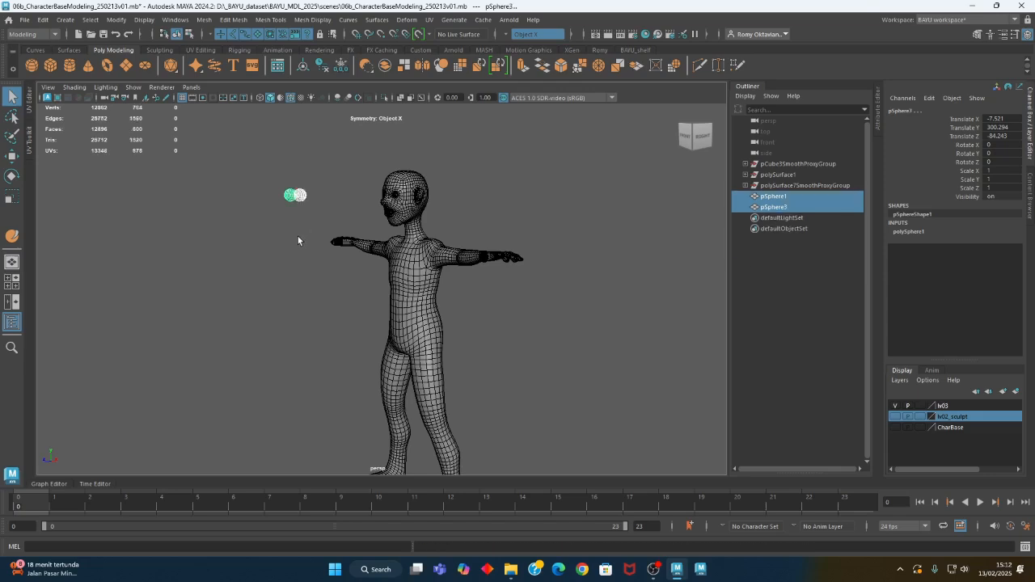
Duplicate one eyeball with Duplicate Special as two instances and move them back to about -182.4 in Z, into the smoothed copy's head
{"action": "left_click", "coordinate": [297, 237]}
{"action": "left_click", "coordinate": [301, 197]}
{"action": "left_click_drag", "start_coordinate": [333, 237], "coordinate": [265, 208], "text": "alt"}
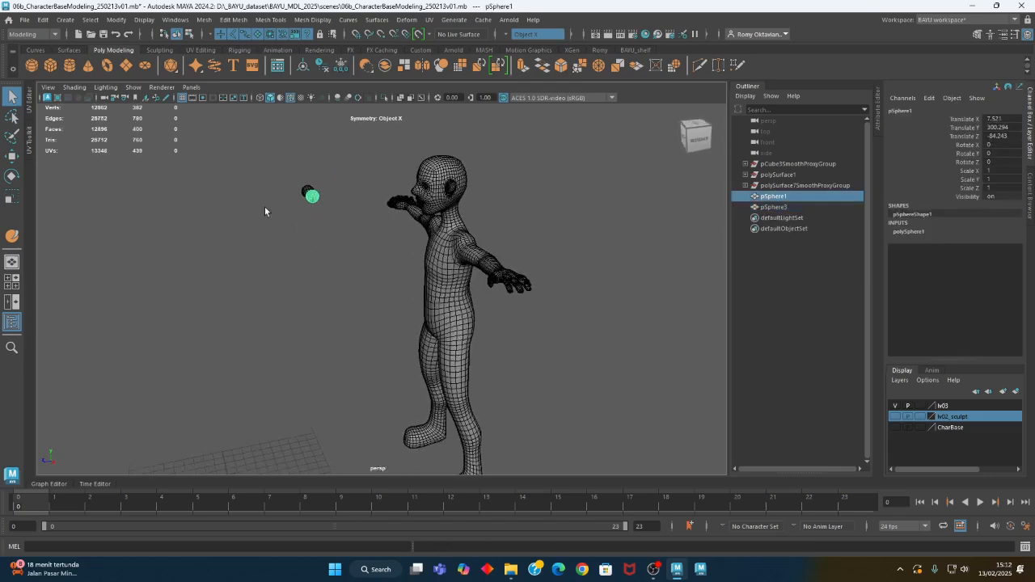
{"action": "left_click", "coordinate": [43, 20]}
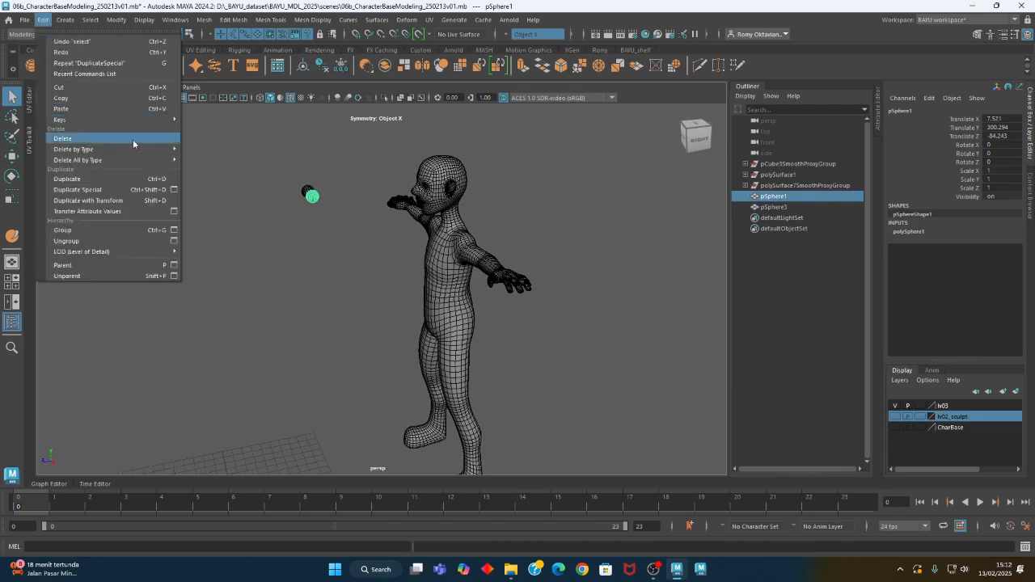
{"action": "left_click", "coordinate": [89, 189]}
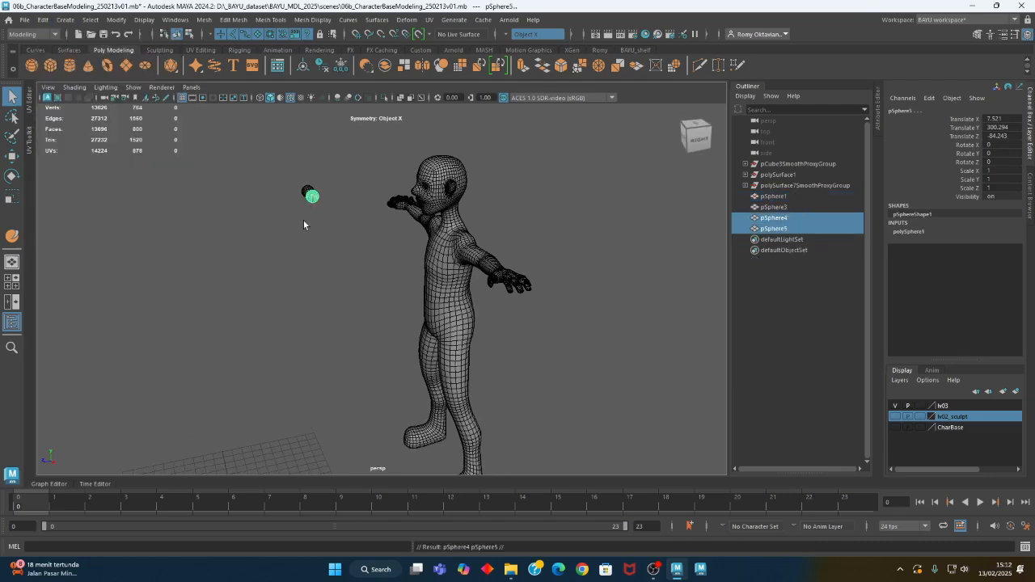
{"action": "key", "text": "w"}
{"action": "left_click_drag", "start_coordinate": [294, 207], "coordinate": [362, 208]}
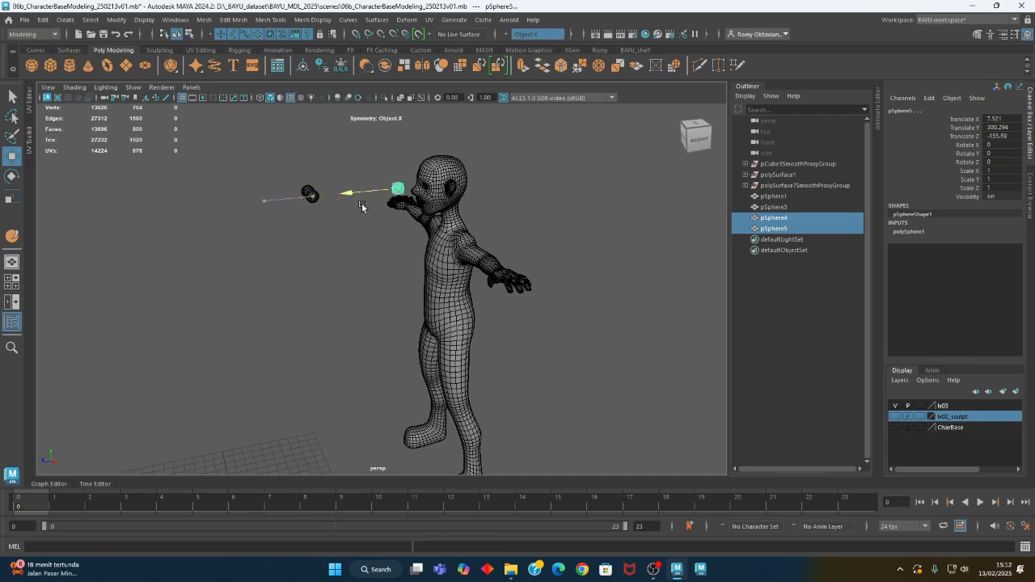
Add the two original eyeballs to the lv02_sculpt layer and toggle the layer's visibility on and off to check them
{"action": "left_click_drag", "start_coordinate": [289, 168], "coordinate": [338, 220]}
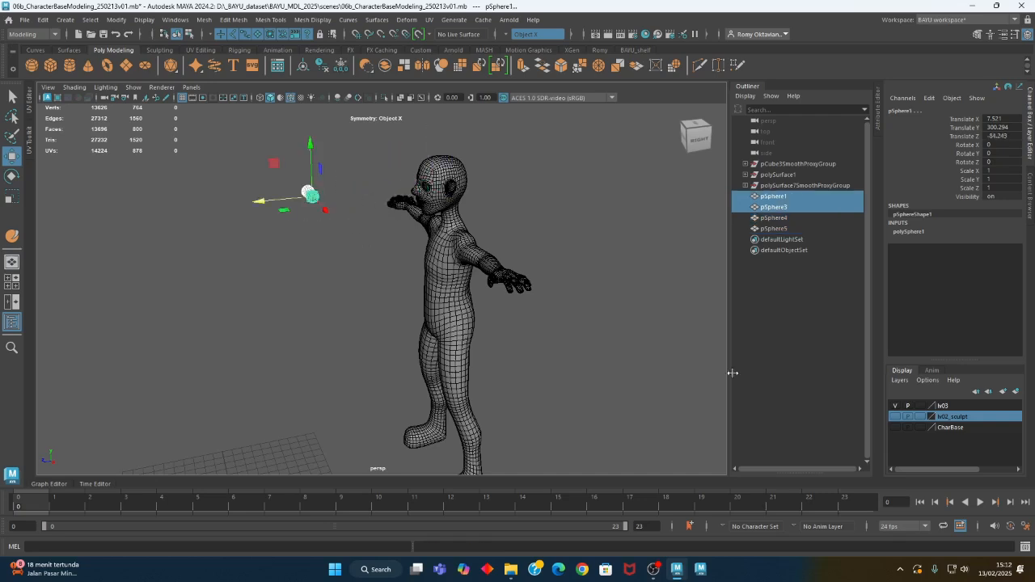
{"action": "right_click", "coordinate": [968, 421]}
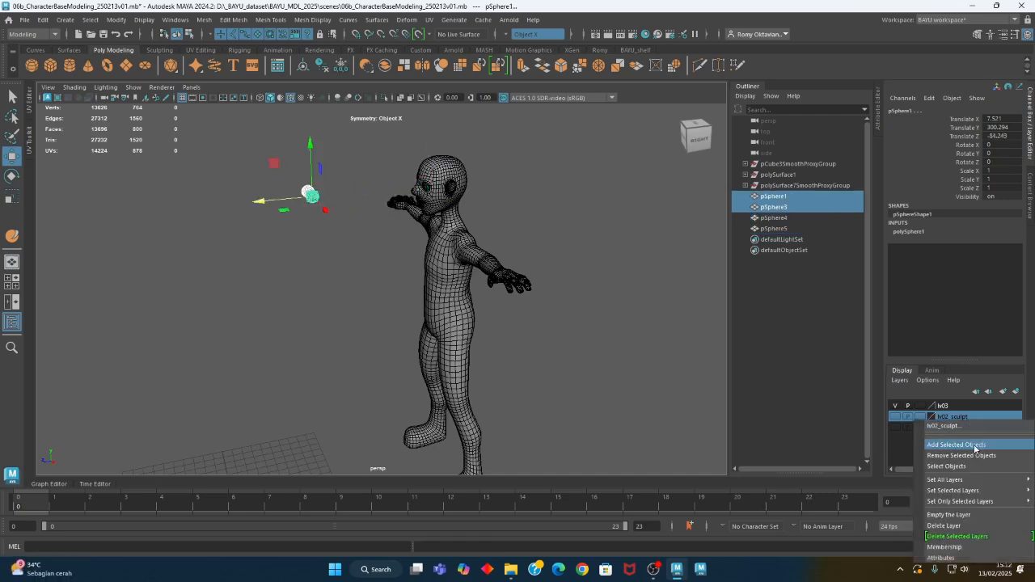
{"action": "left_click", "coordinate": [974, 449]}
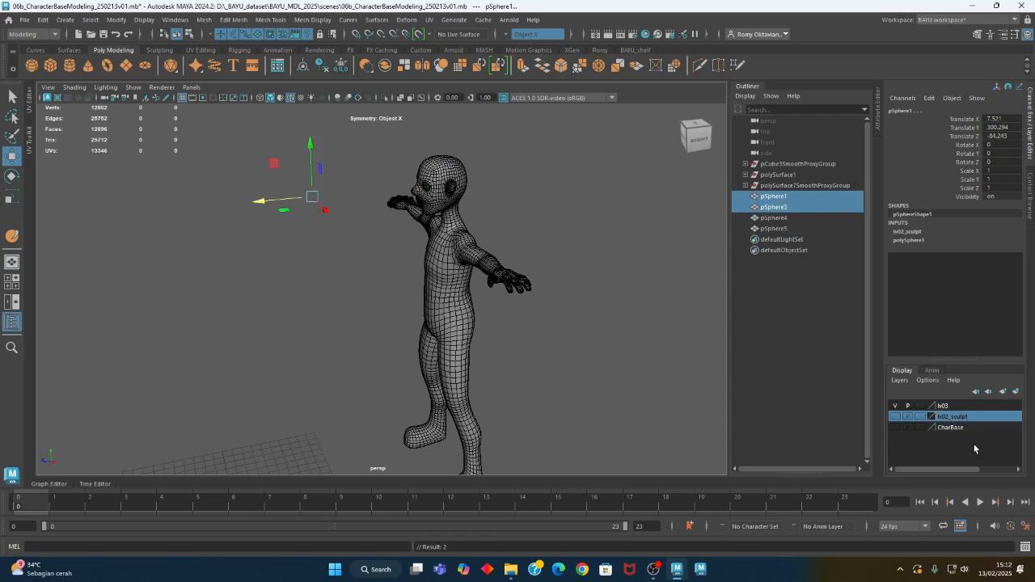
{"action": "left_click", "coordinate": [895, 417]}
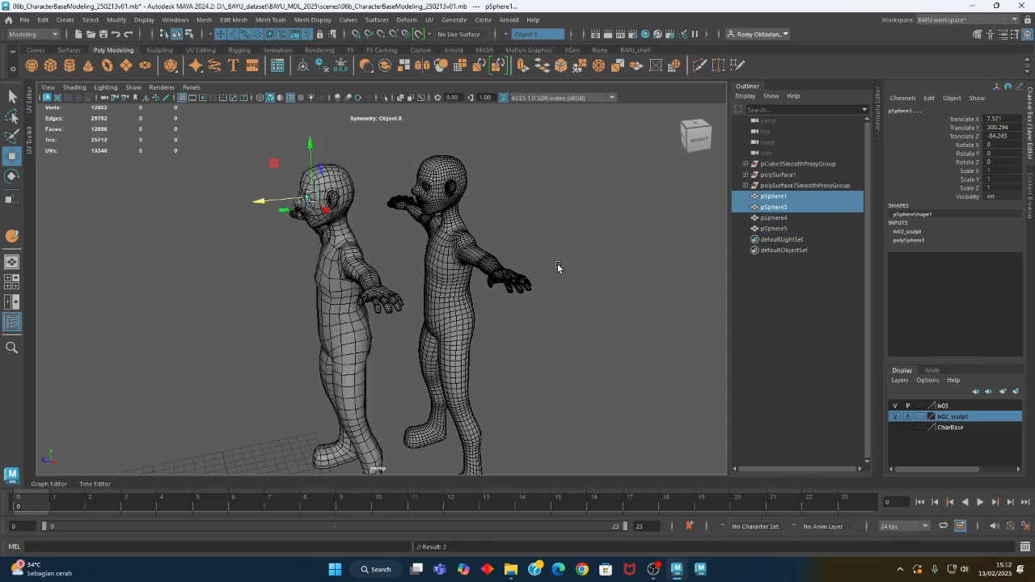
{"action": "left_click", "coordinate": [896, 417]}
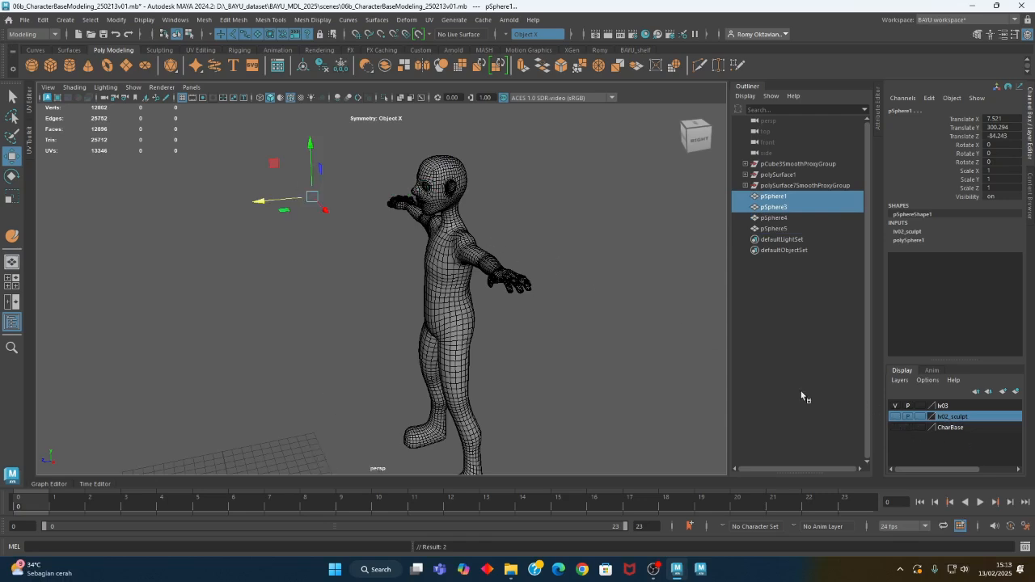
Add the duplicated eyeball in the smoothed copy's head to the lv03 layer
{"action": "left_click", "coordinate": [428, 189]}
{"action": "left_click", "coordinate": [946, 407]}
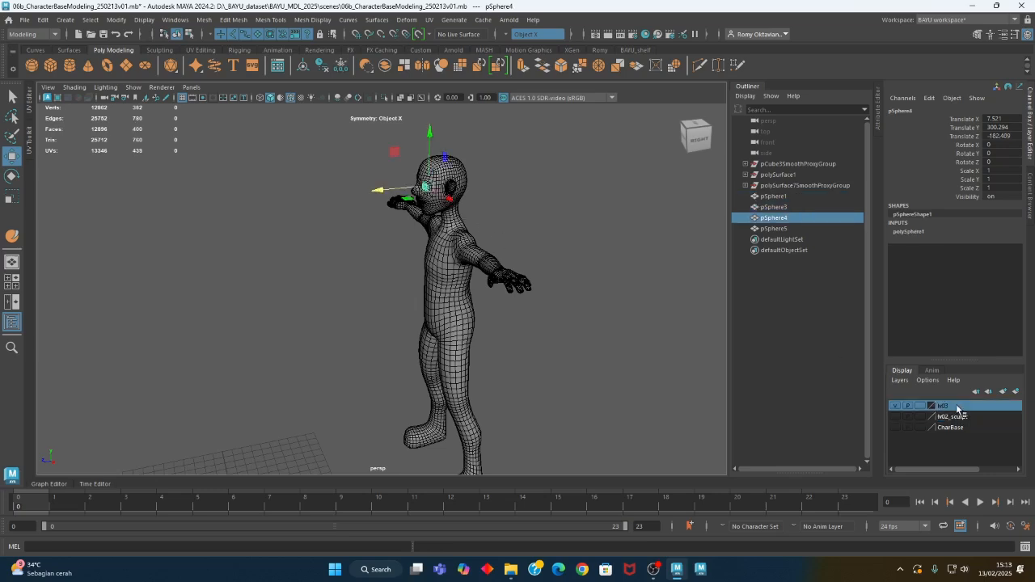
{"action": "right_click", "coordinate": [948, 406]}
{"action": "left_click", "coordinate": [968, 431]}
Duplicate the copied eyeball with Duplicate Special and set Translate X to -7.521 to place it in the opposite eye socket
{"action": "left_click_drag", "start_coordinate": [518, 303], "coordinate": [441, 308], "text": "alt"}
{"action": "key", "text": "space"}
{"action": "key", "text": "space"}
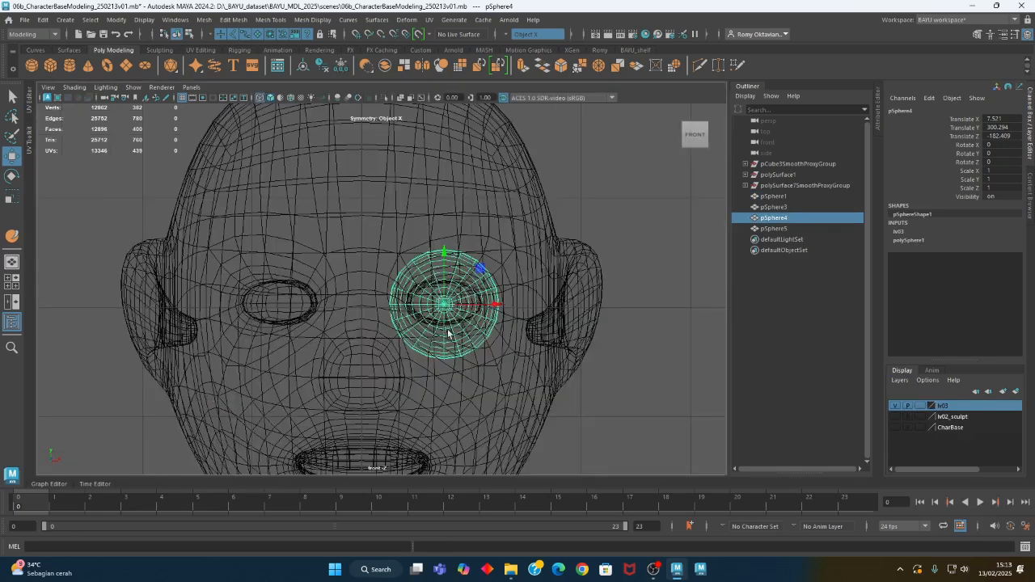
{"action": "left_click", "coordinate": [40, 22]}
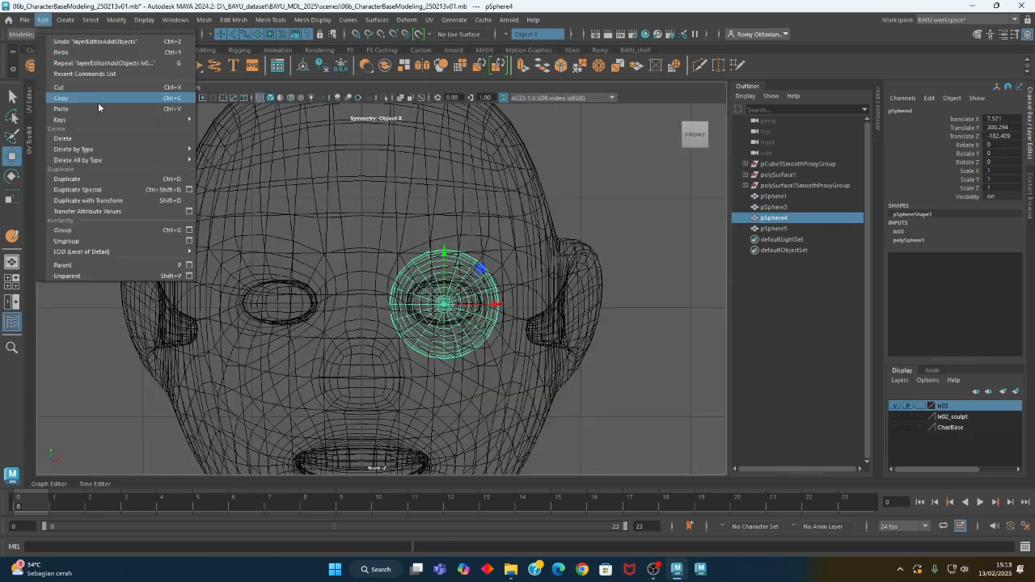
{"action": "left_click", "coordinate": [117, 192]}
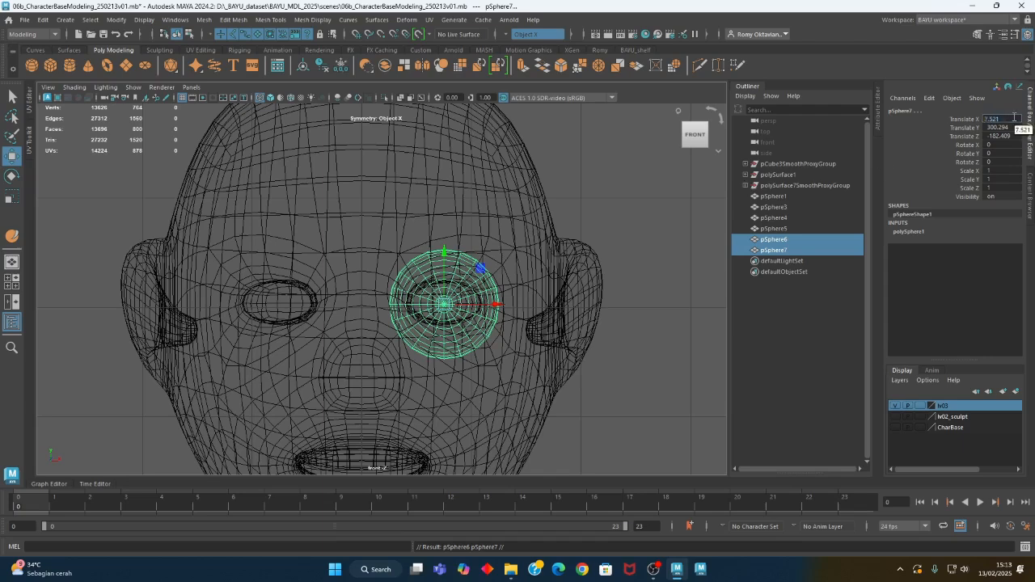
{"action": "key", "text": "Return"}
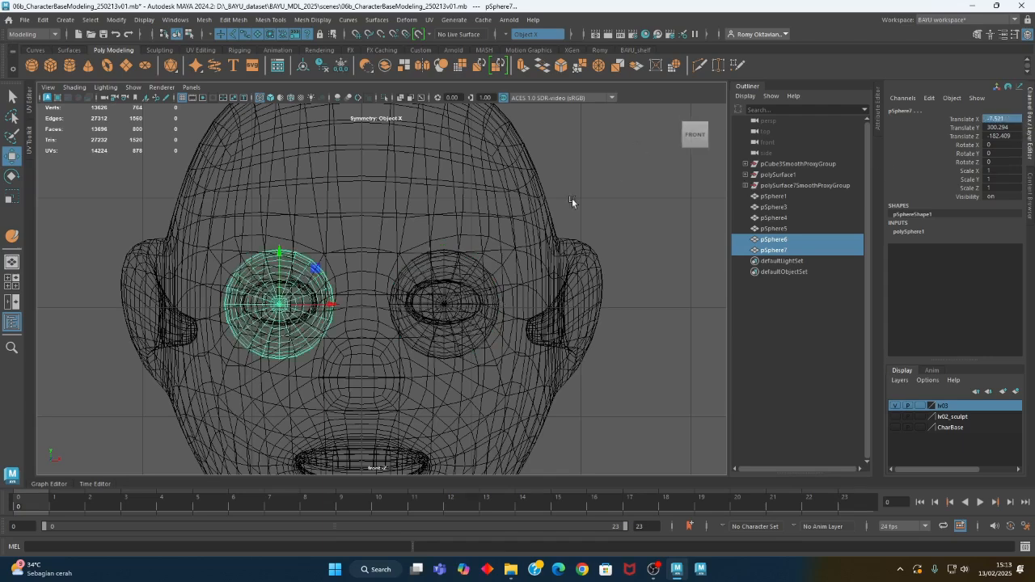
Select the duplicated eyeballs in the smoothed copy's head and inspect their fit in the sockets from the side and front
{"action": "left_click", "coordinate": [438, 273], "text": "shift"}
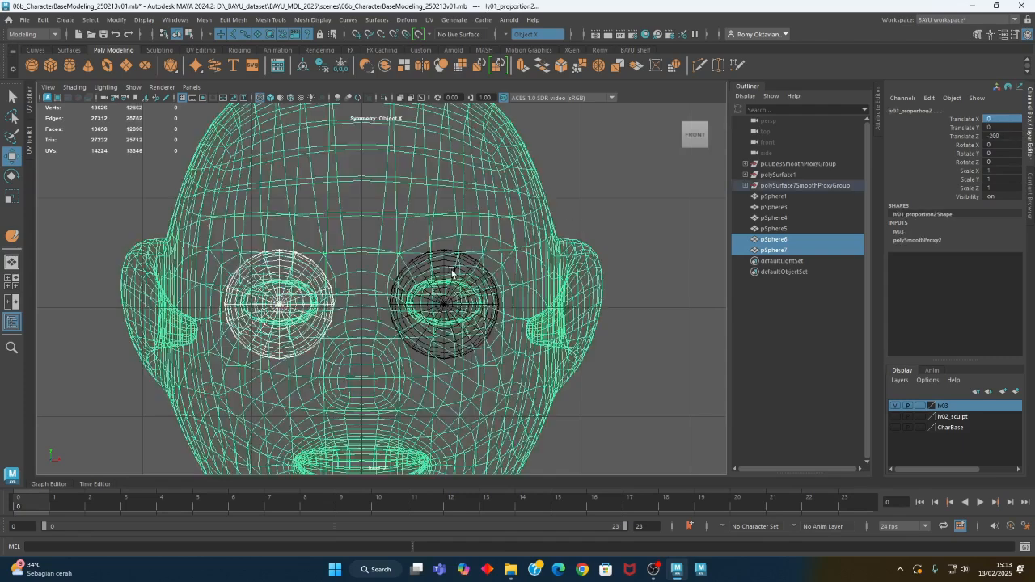
{"action": "left_click_drag", "start_coordinate": [357, 284], "coordinate": [322, 292], "text": "ctrl+shift"}
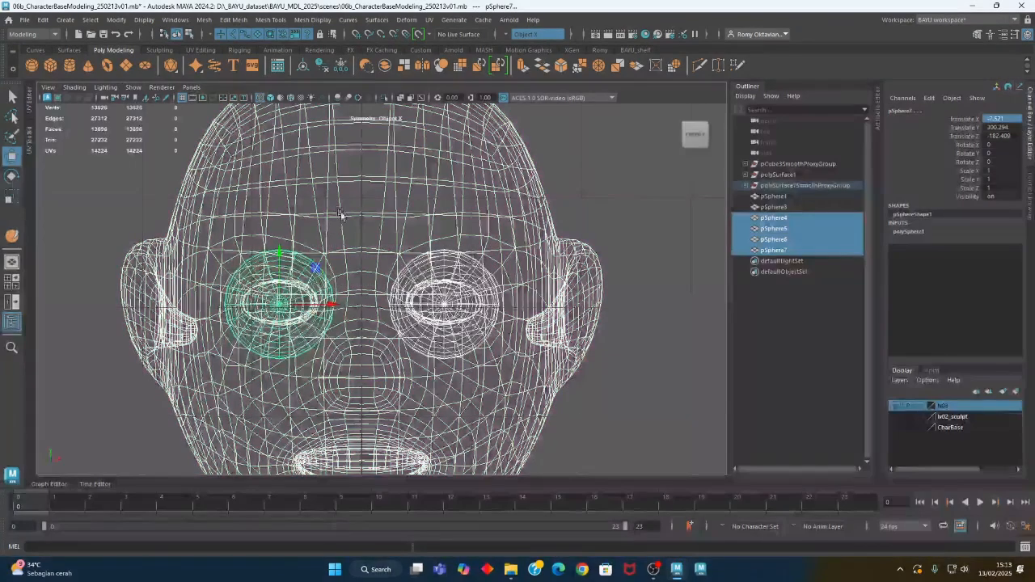
{"action": "left_click", "coordinate": [343, 212], "text": "shift"}
{"action": "key", "text": "space"}
{"action": "key", "text": "space"}
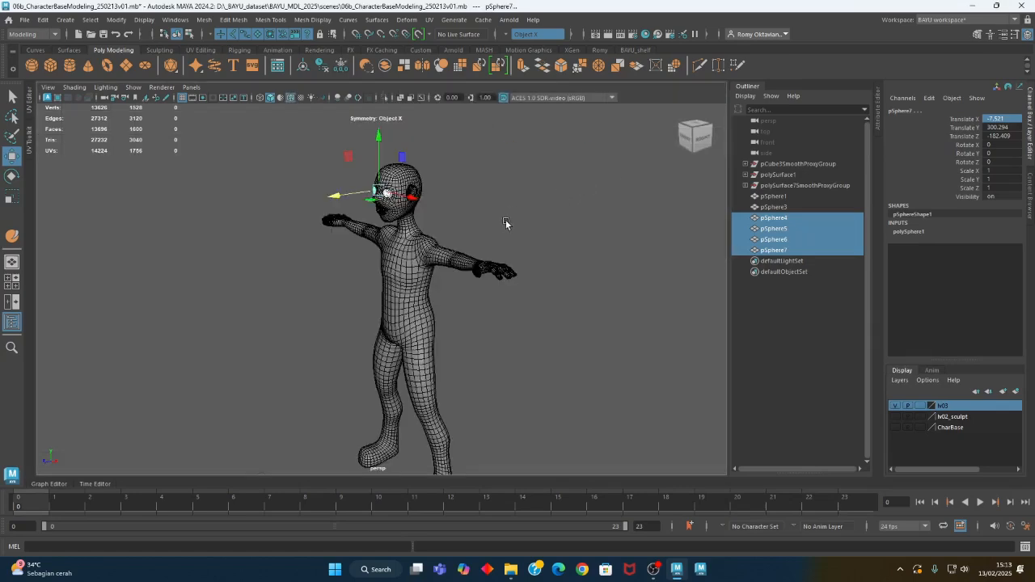
{"action": "key", "text": "f"}
{"action": "scroll", "coordinate": [444, 238], "scroll_direction": "down", "scroll_amount": 2}
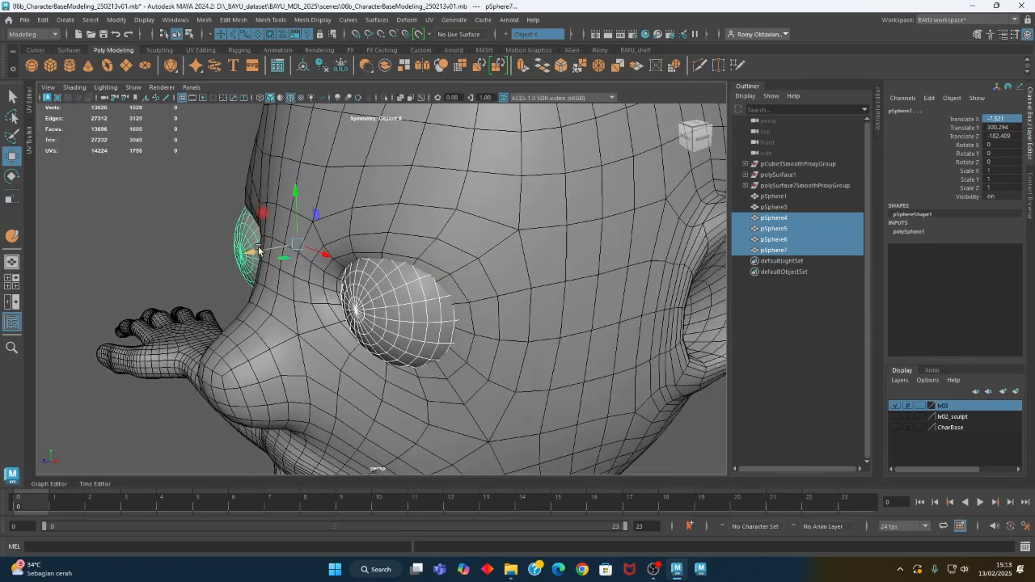
{"action": "left_click_drag", "start_coordinate": [272, 251], "coordinate": [362, 265]}
{"action": "scroll", "coordinate": [362, 265], "scroll_direction": "down", "scroll_amount": 5}
{"action": "left_click_drag", "start_coordinate": [282, 309], "coordinate": [383, 166], "text": "alt"}
{"action": "left_click", "coordinate": [541, 332]}
{"action": "scroll", "coordinate": [428, 346], "scroll_direction": "up", "scroll_amount": 3}
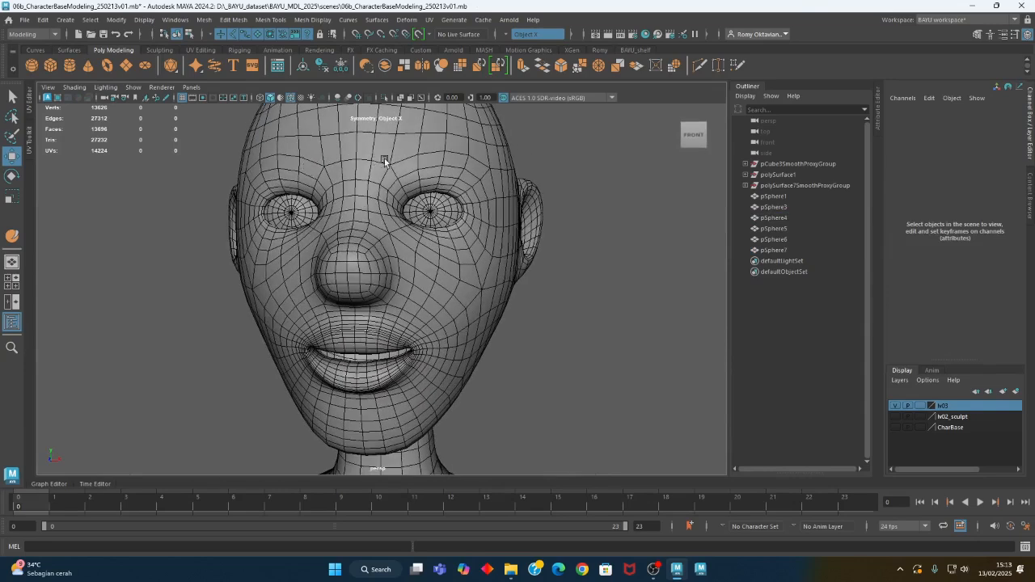
Select the smoothed character mesh and detach the list of sculpting tools as a floating window beside the head
{"action": "left_click", "coordinate": [384, 161]}
{"action": "left_click", "coordinate": [267, 20]}
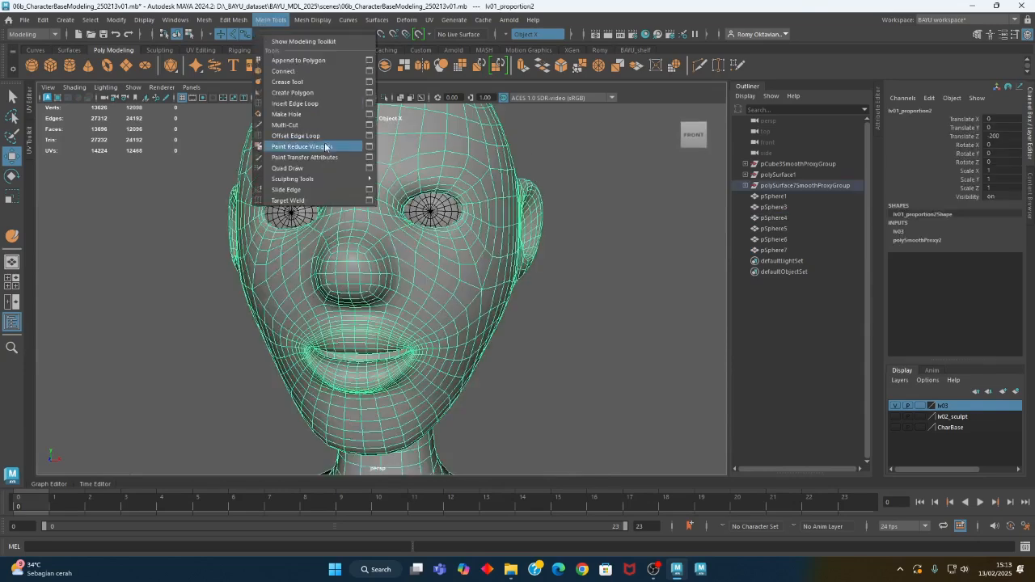
{"action": "mouse_move", "coordinate": [354, 179]}
{"action": "left_click", "coordinate": [395, 167]}
{"action": "left_click_drag", "start_coordinate": [486, 155], "coordinate": [153, 120]}
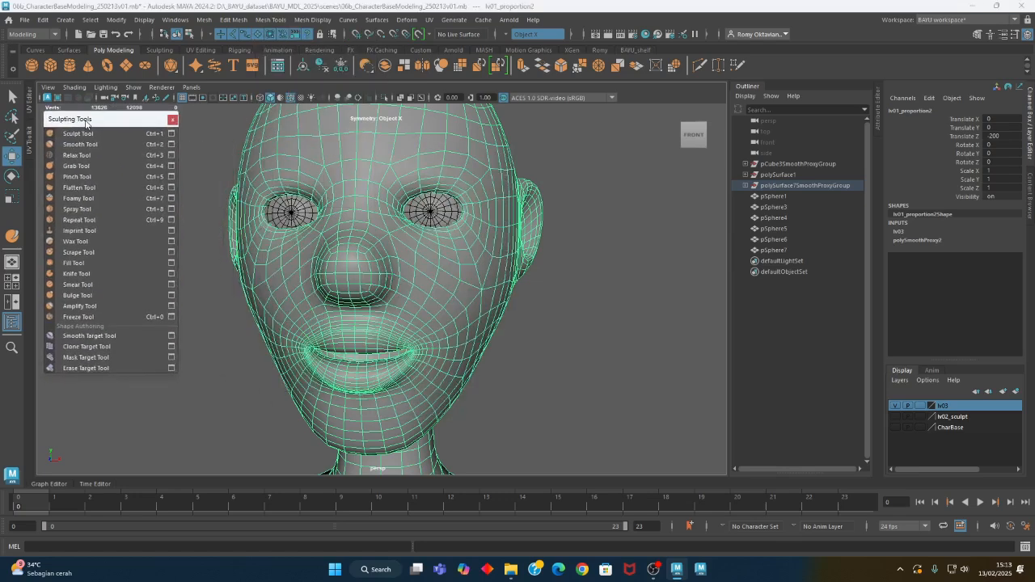
Activate the Sculpt Tool on the mesh with its settings open and set the brush strength to 0.5
{"action": "left_click", "coordinate": [171, 135]}
{"action": "mouse_move", "coordinate": [375, 272]}
{"action": "left_mouse_down", "text": "alt"}
{"action": "mouse_move", "coordinate": [354, 298]}
{"action": "mouse_move", "coordinate": [356, 278]}
{"action": "mouse_move", "coordinate": [283, 277]}
{"action": "mouse_move", "coordinate": [290, 283]}
{"action": "left_mouse_up", "text": "alt"}
{"action": "key", "text": "b"}
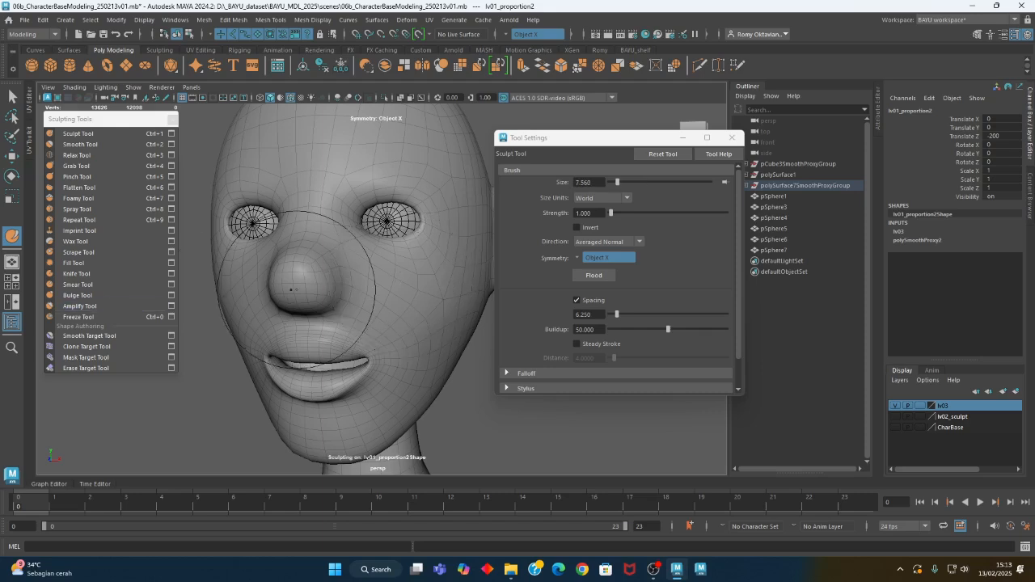
{"action": "left_click", "coordinate": [602, 213]}
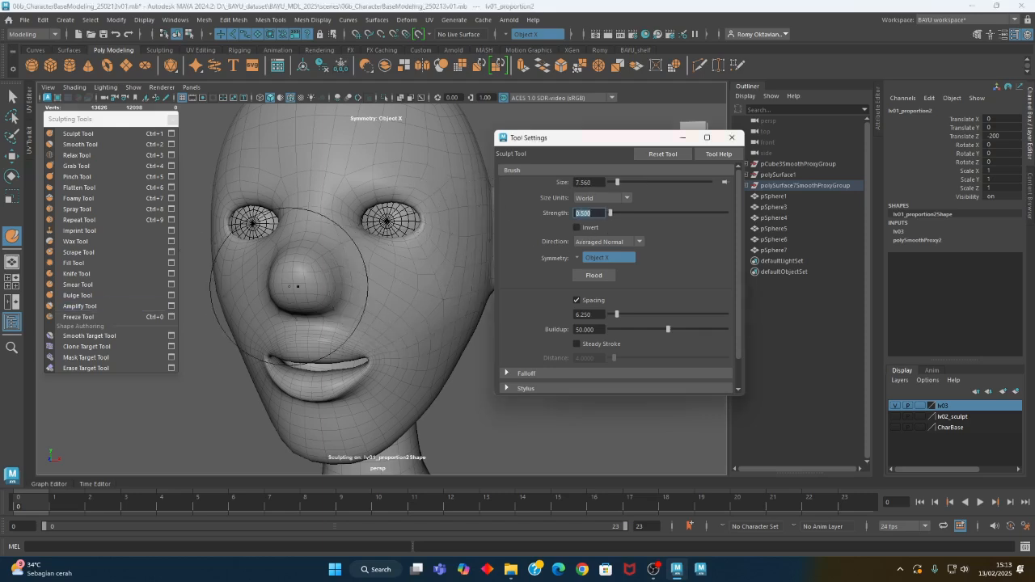
Build up the cheeks, brow and forehead with Sculpt Tool strokes at brush size 7.56, mirrored across object X
{"action": "middle_click_drag", "start_coordinate": [426, 282], "coordinate": [394, 283], "text": "alt"}
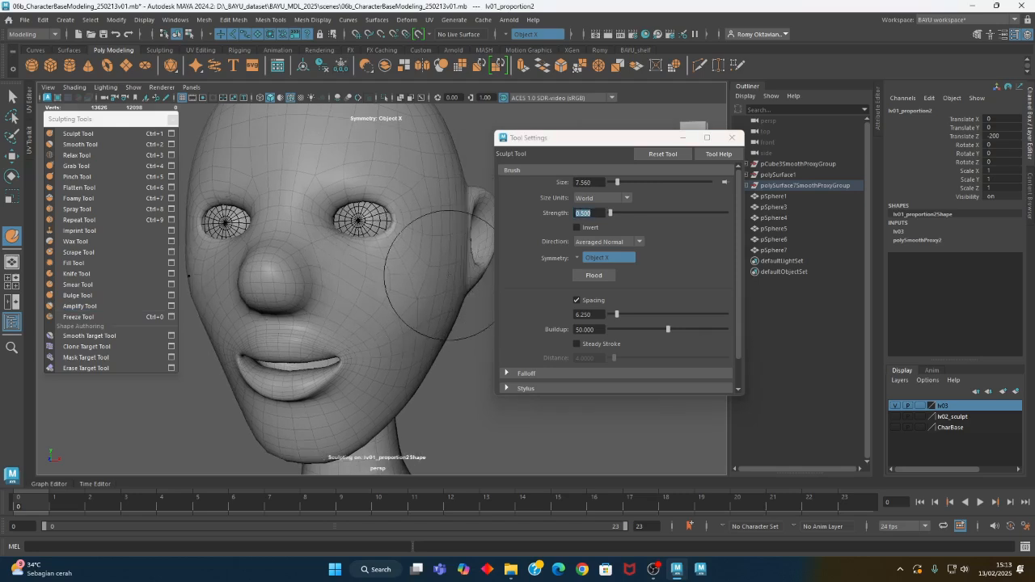
{"action": "middle_click_drag", "start_coordinate": [433, 323], "coordinate": [358, 274], "text": "alt"}
{"action": "mouse_move", "coordinate": [375, 324]}
{"action": "left_mouse_down", "text": "alt"}
{"action": "mouse_move", "coordinate": [391, 317]}
{"action": "mouse_move", "coordinate": [314, 277]}
{"action": "left_mouse_up", "text": "alt"}
{"action": "mouse_move", "coordinate": [349, 319]}
{"action": "left_mouse_down", "text": "alt"}
{"action": "mouse_move", "coordinate": [381, 277]}
{"action": "mouse_move", "coordinate": [370, 312]}
{"action": "mouse_move", "coordinate": [418, 324]}
{"action": "mouse_move", "coordinate": [381, 174]}
{"action": "left_mouse_up", "text": "alt"}
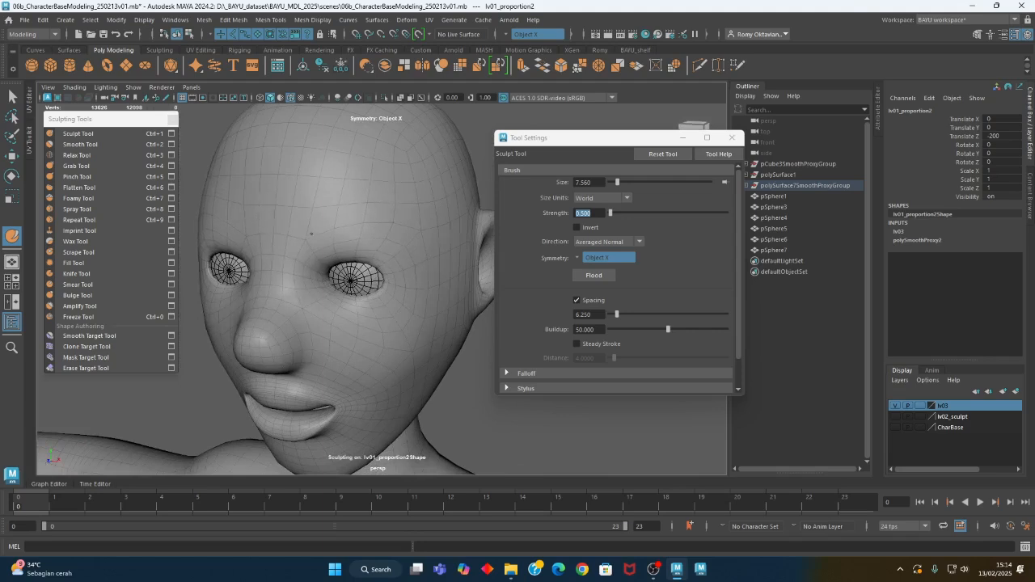
{"action": "left_click_drag", "start_coordinate": [273, 203], "coordinate": [326, 247], "text": "alt"}
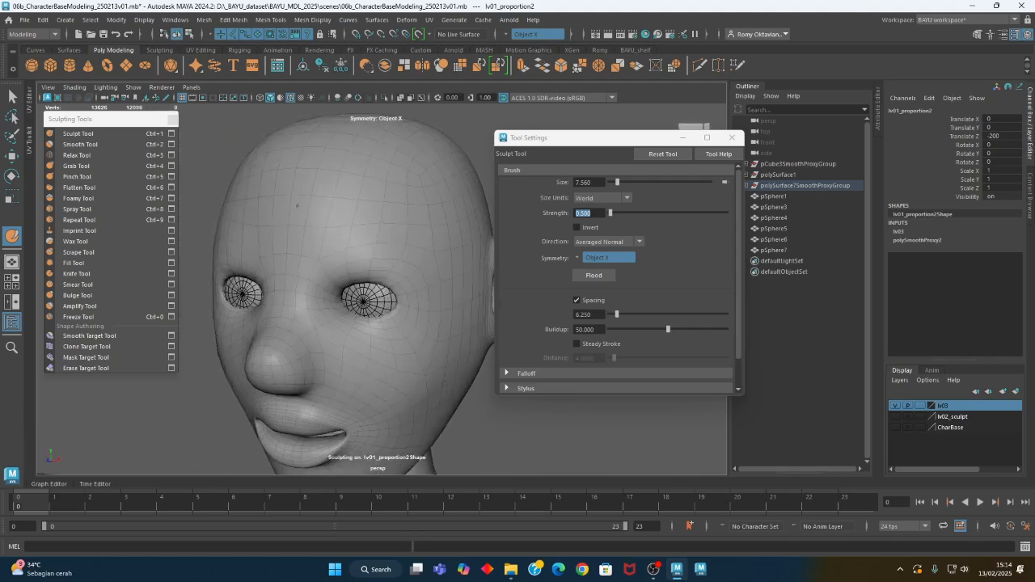
{"action": "mouse_move", "coordinate": [437, 188]}
{"action": "left_mouse_down", "text": "alt"}
{"action": "mouse_move", "coordinate": [456, 272]}
{"action": "mouse_move", "coordinate": [347, 282]}
{"action": "mouse_move", "coordinate": [323, 271]}
{"action": "mouse_move", "coordinate": [329, 229]}
{"action": "mouse_move", "coordinate": [332, 281]}
{"action": "left_mouse_up", "text": "alt"}
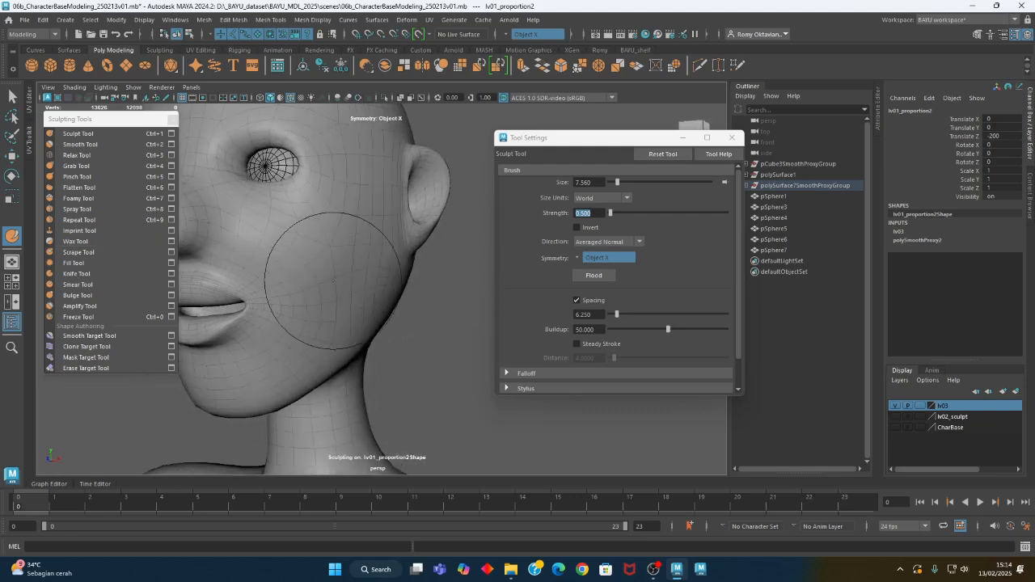
Turn on Invert, reduce the brush size to about 5.6 and carve in the lower cheeks along the jaw
{"action": "left_click", "coordinate": [592, 231]}
{"action": "left_click_drag", "start_coordinate": [374, 217], "coordinate": [377, 234], "text": "alt"}
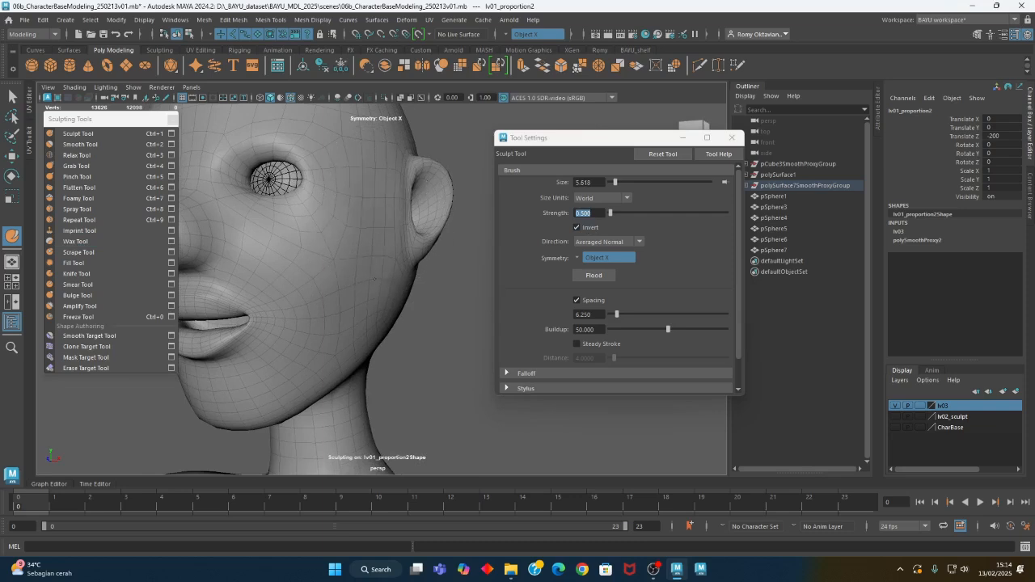
{"action": "mouse_move", "coordinate": [338, 342]}
{"action": "left_mouse_down", "text": "alt"}
{"action": "mouse_move", "coordinate": [335, 381]}
{"action": "mouse_move", "coordinate": [415, 335]}
{"action": "mouse_move", "coordinate": [427, 241]}
{"action": "mouse_move", "coordinate": [405, 319]}
{"action": "mouse_move", "coordinate": [387, 332]}
{"action": "mouse_move", "coordinate": [330, 284]}
{"action": "left_mouse_up", "text": "alt"}
{"action": "mouse_move", "coordinate": [381, 311]}
{"action": "left_mouse_down", "text": "alt"}
{"action": "mouse_move", "coordinate": [393, 307]}
{"action": "mouse_move", "coordinate": [393, 343]}
{"action": "mouse_move", "coordinate": [385, 306]}
{"action": "left_mouse_up", "text": "alt"}
{"action": "mouse_move", "coordinate": [385, 343]}
{"action": "left_mouse_down", "text": "alt"}
{"action": "mouse_move", "coordinate": [416, 351]}
{"action": "mouse_move", "coordinate": [418, 421]}
{"action": "mouse_move", "coordinate": [409, 336]}
{"action": "left_mouse_up", "text": "alt"}
{"action": "left_click_drag", "start_coordinate": [413, 380], "coordinate": [211, 331], "text": "alt"}
{"action": "right_click_drag", "start_coordinate": [211, 331], "coordinate": [287, 310], "text": "alt"}
{"action": "middle_click_drag", "start_coordinate": [287, 310], "coordinate": [302, 303], "text": "alt"}
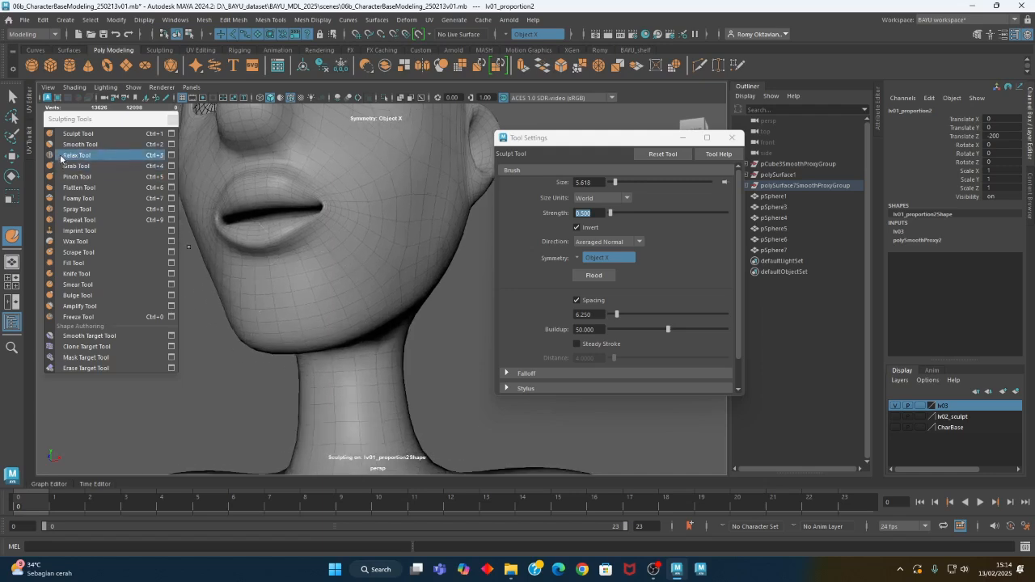
Turn off Invert and build up the chin and the underside of the jaw with the Sculpt Tool
{"action": "left_click_drag", "start_coordinate": [265, 279], "coordinate": [331, 301], "text": "alt"}
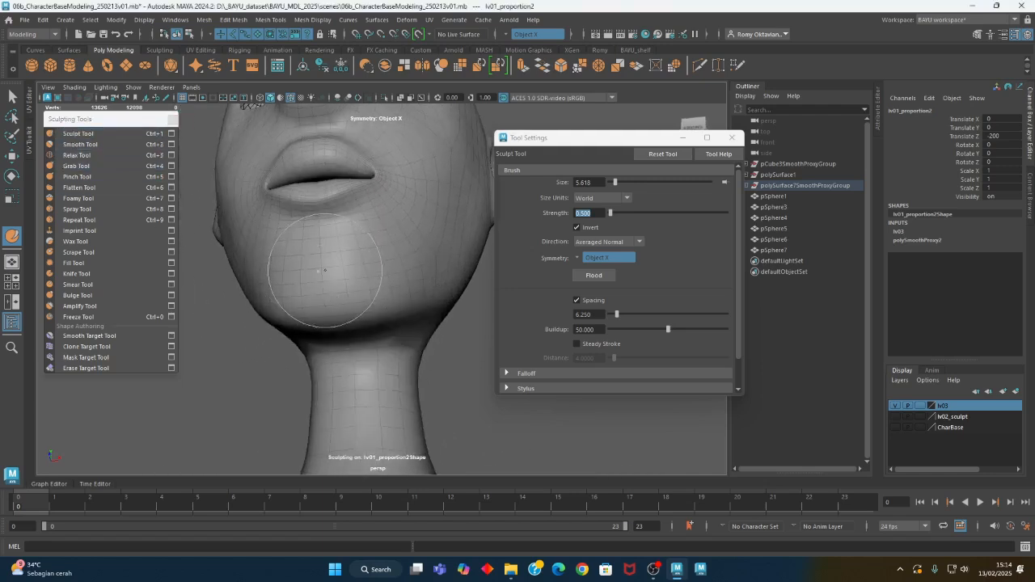
{"action": "left_click", "coordinate": [584, 227]}
{"action": "left_click", "coordinate": [335, 283]}
{"action": "mouse_move", "coordinate": [321, 288]}
{"action": "left_mouse_down", "text": "alt"}
{"action": "mouse_move", "coordinate": [326, 300]}
{"action": "mouse_move", "coordinate": [315, 264]}
{"action": "mouse_move", "coordinate": [347, 310]}
{"action": "mouse_move", "coordinate": [321, 251]}
{"action": "left_mouse_up", "text": "alt"}
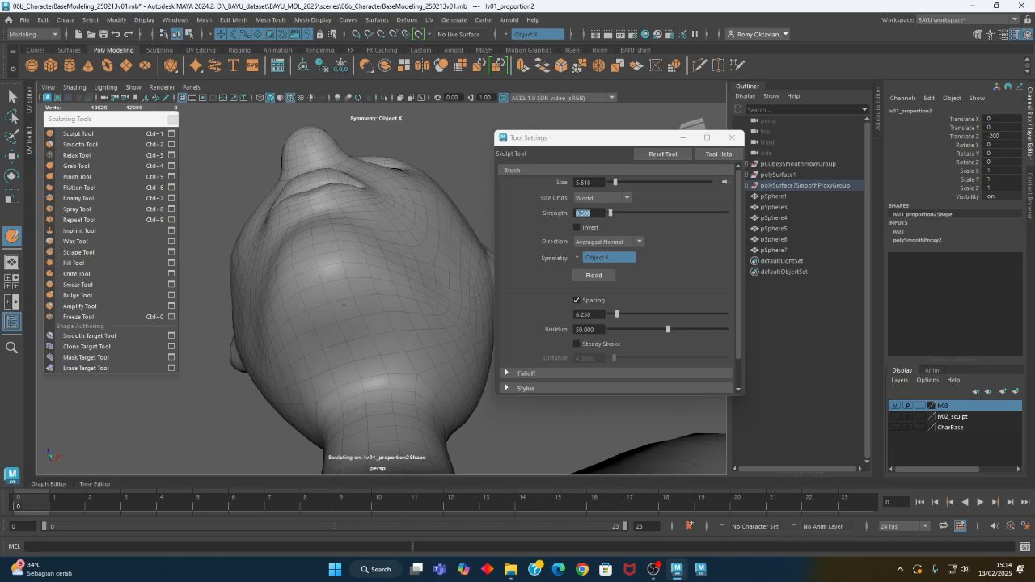
{"action": "left_click_drag", "start_coordinate": [330, 329], "coordinate": [390, 322], "text": "alt"}
{"action": "middle_click_drag", "start_coordinate": [391, 322], "coordinate": [403, 396], "text": "alt"}
{"action": "right_click_drag", "start_coordinate": [404, 396], "coordinate": [330, 369], "text": "alt"}
{"action": "mouse_move", "coordinate": [330, 369]}
{"action": "left_mouse_down", "text": "alt"}
{"action": "mouse_move", "coordinate": [379, 377]}
{"action": "mouse_move", "coordinate": [310, 377]}
{"action": "mouse_move", "coordinate": [340, 382]}
{"action": "mouse_move", "coordinate": [279, 368]}
{"action": "left_mouse_up", "text": "alt"}
{"action": "middle_click_drag", "start_coordinate": [231, 364], "coordinate": [279, 354], "text": "alt"}
{"action": "right_click_drag", "start_coordinate": [280, 354], "coordinate": [374, 342], "text": "alt"}
{"action": "left_click_drag", "start_coordinate": [374, 342], "coordinate": [395, 342], "text": "alt"}
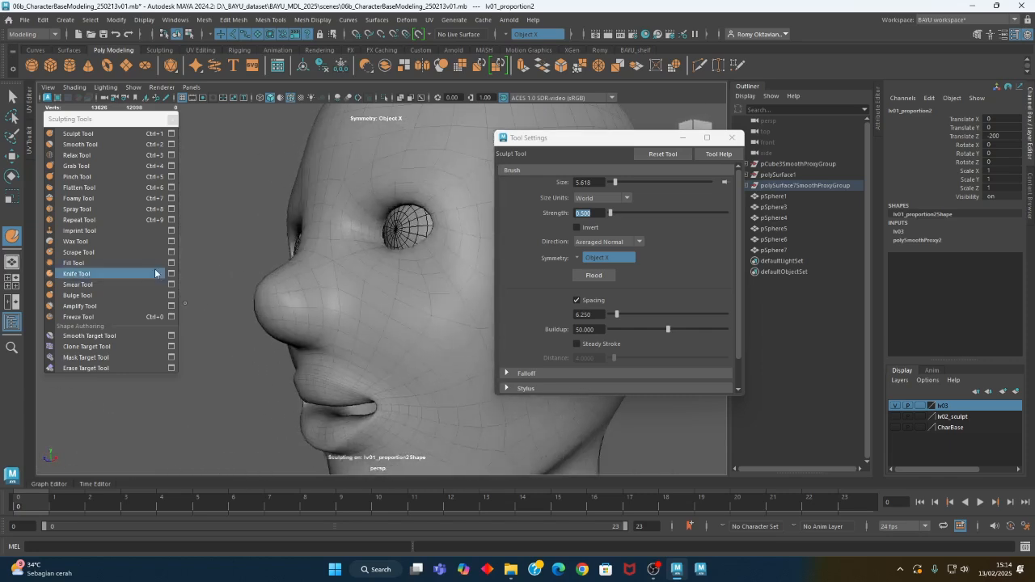
Reshape the nose's profile and underside with the Grab Tool at brush size about 5.6
{"action": "left_click", "coordinate": [77, 165]}
{"action": "left_click_drag", "start_coordinate": [332, 298], "coordinate": [301, 297], "text": "alt"}
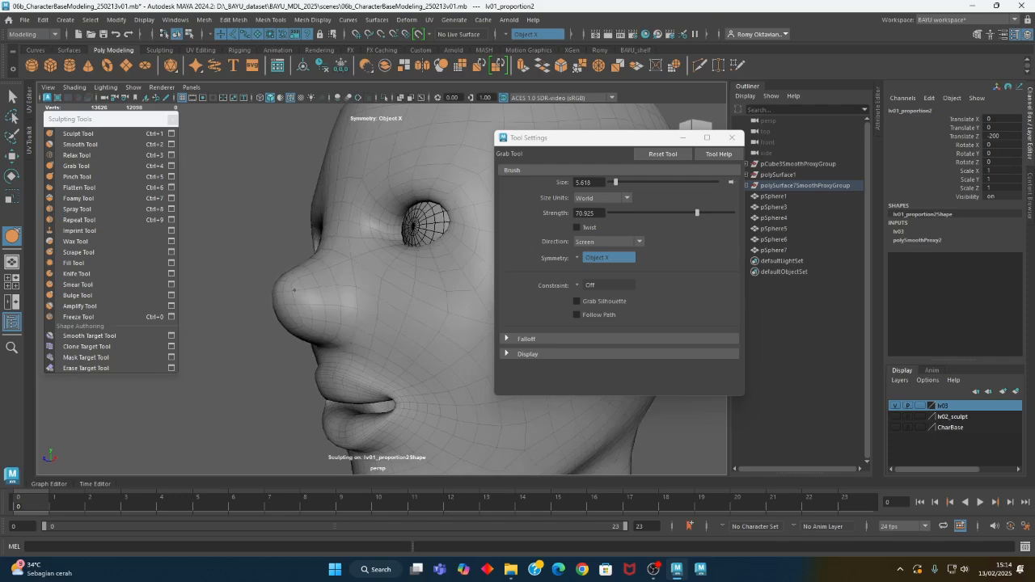
{"action": "mouse_move", "coordinate": [316, 335]}
{"action": "left_mouse_down", "text": "alt"}
{"action": "mouse_move", "coordinate": [356, 328]}
{"action": "mouse_move", "coordinate": [295, 325]}
{"action": "left_mouse_up", "text": "alt"}
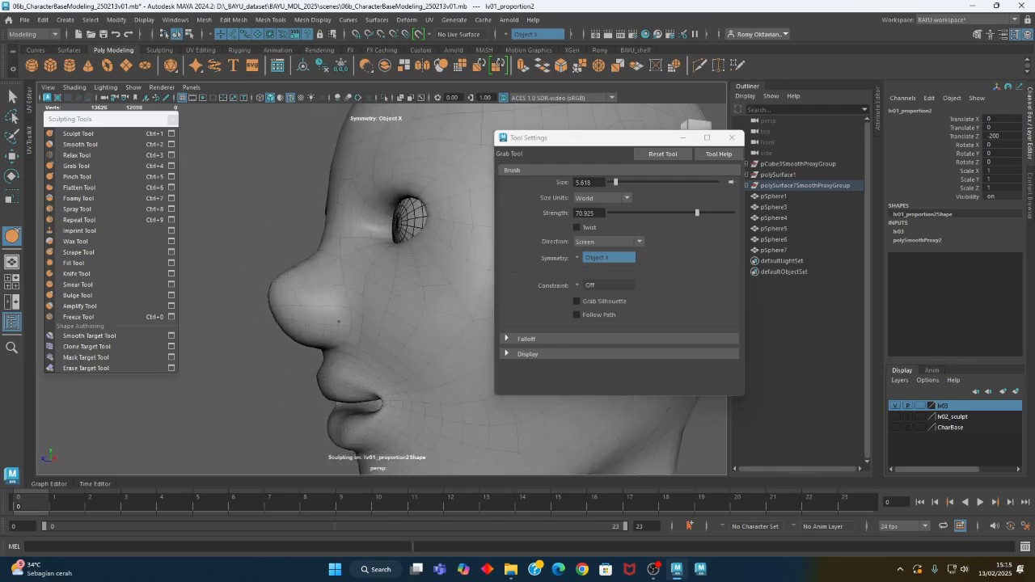
{"action": "mouse_move", "coordinate": [352, 346]}
{"action": "left_mouse_down", "text": "alt"}
{"action": "mouse_move", "coordinate": [390, 339]}
{"action": "mouse_move", "coordinate": [353, 306]}
{"action": "left_mouse_up", "text": "alt"}
Tighten the crease around the nostril wing with the Pinch Tool at brush size about 2.9
{"action": "left_click", "coordinate": [88, 177]}
{"action": "key", "text": "b"}
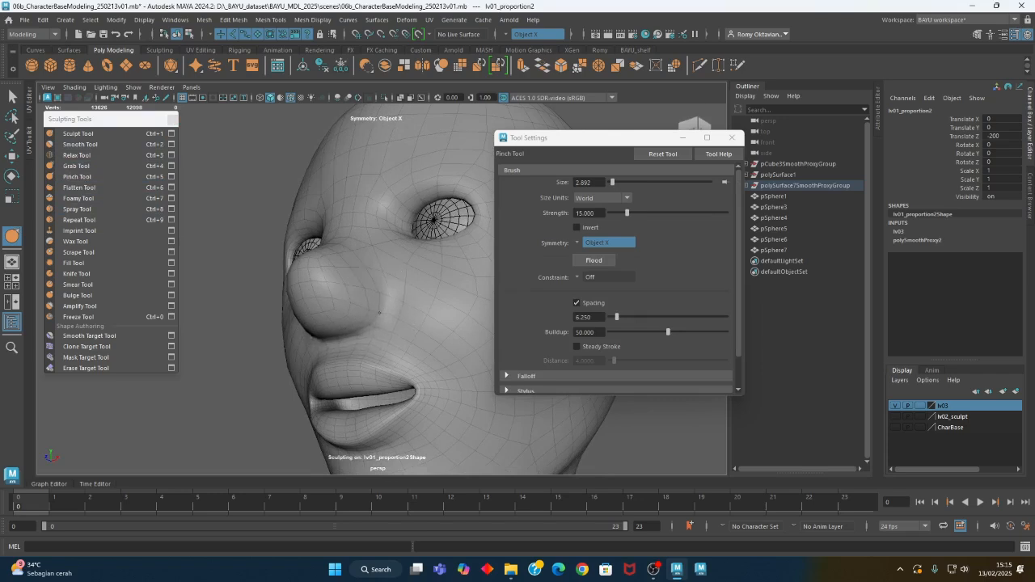
{"action": "mouse_move", "coordinate": [332, 345]}
{"action": "left_mouse_down", "text": "alt"}
{"action": "mouse_move", "coordinate": [301, 353]}
{"action": "mouse_move", "coordinate": [504, 383]}
{"action": "mouse_move", "coordinate": [409, 377]}
{"action": "mouse_move", "coordinate": [382, 361]}
{"action": "mouse_move", "coordinate": [360, 319]}
{"action": "left_mouse_up", "text": "alt"}
Add volume to the nose bridge and nostril wings with the Sculpt Tool at brush size about 2.4
{"action": "left_click", "coordinate": [89, 133]}
{"action": "left_click_drag", "start_coordinate": [299, 236], "coordinate": [360, 235], "text": "alt"}
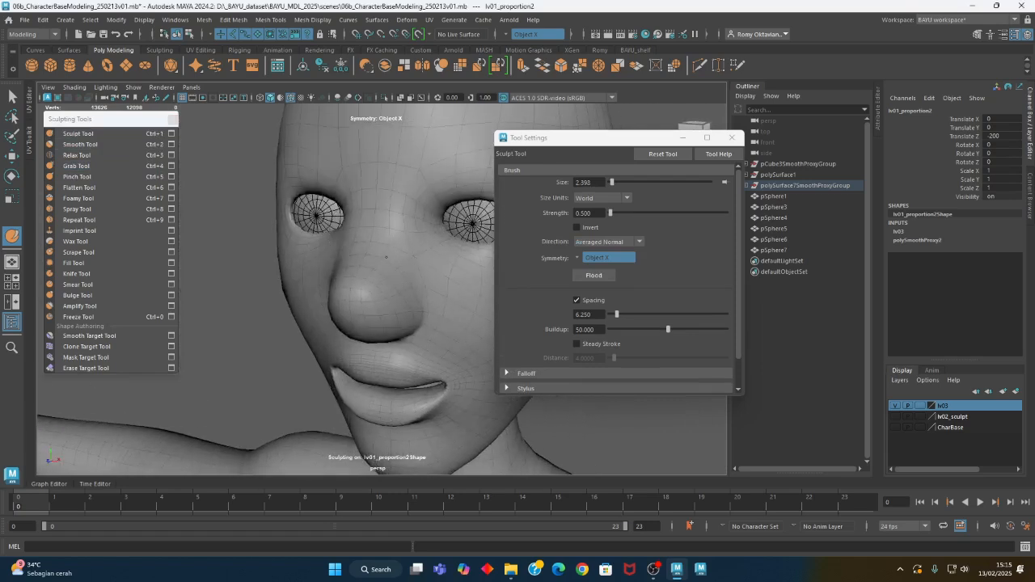
{"action": "left_click_drag", "start_coordinate": [350, 289], "coordinate": [355, 290], "text": "alt"}
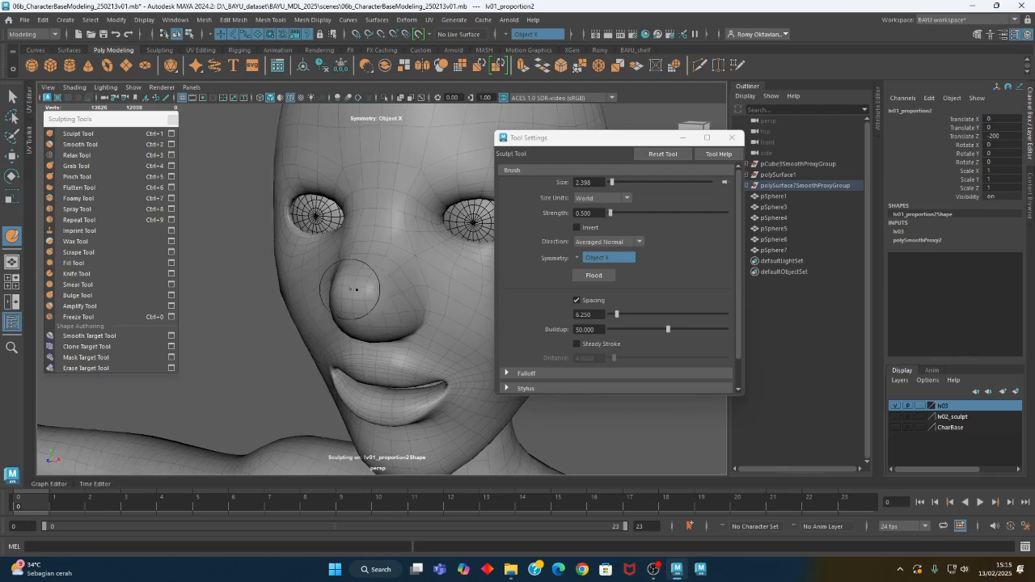
{"action": "mouse_move", "coordinate": [389, 329]}
{"action": "left_mouse_down", "text": "alt"}
{"action": "mouse_move", "coordinate": [474, 316]}
{"action": "mouse_move", "coordinate": [388, 335]}
{"action": "mouse_move", "coordinate": [360, 320]}
{"action": "mouse_move", "coordinate": [404, 323]}
{"action": "mouse_move", "coordinate": [388, 289]}
{"action": "mouse_move", "coordinate": [451, 291]}
{"action": "mouse_move", "coordinate": [377, 287]}
{"action": "mouse_move", "coordinate": [380, 389]}
{"action": "left_mouse_up", "text": "alt"}
Sharpen the nose's lower edge and the crease beneath the lower lip with the Pinch Tool at brush size about 2.4
{"action": "left_click", "coordinate": [81, 177]}
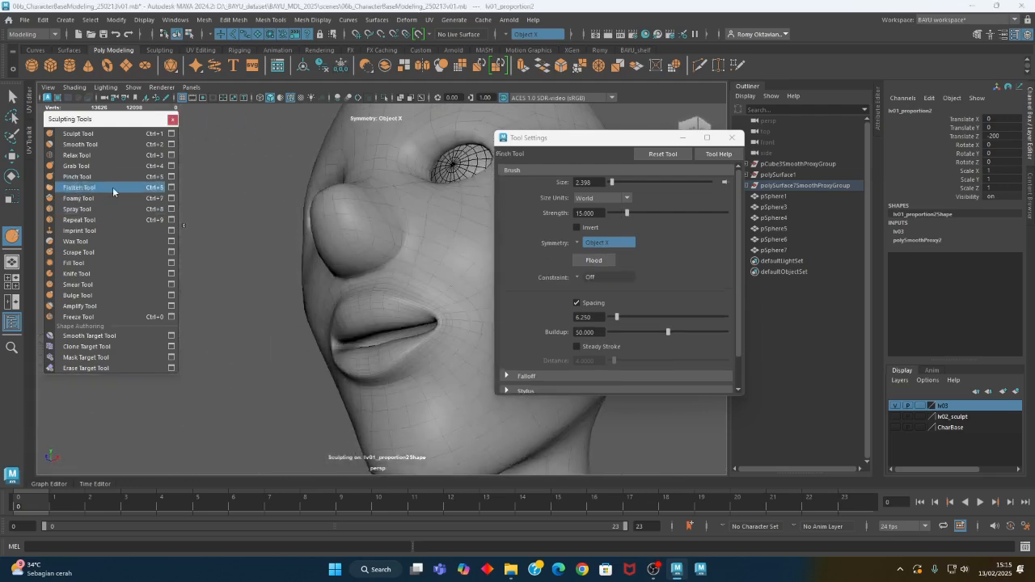
{"action": "left_click_drag", "start_coordinate": [340, 266], "coordinate": [381, 255], "text": "alt"}
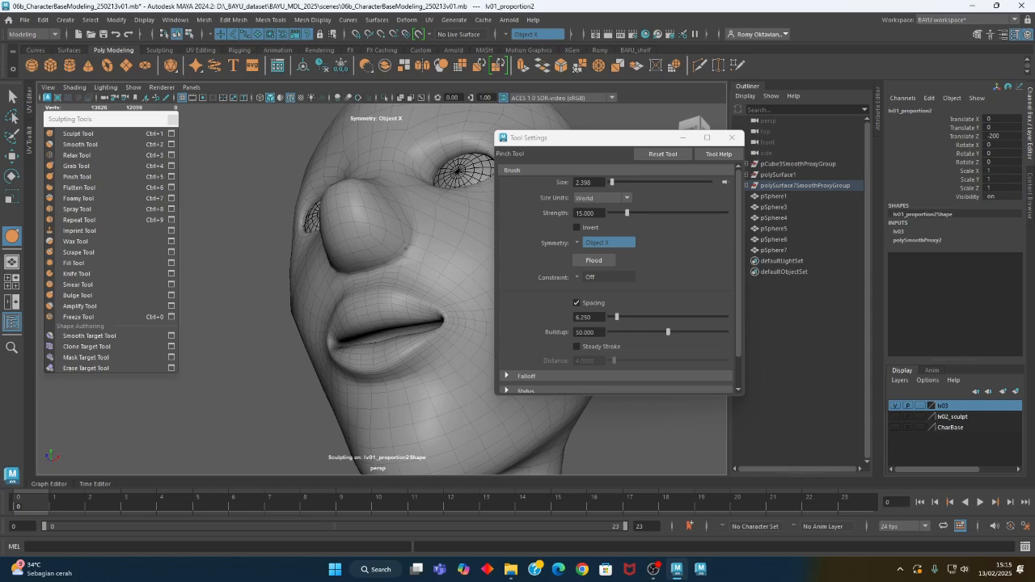
{"action": "left_click_drag", "start_coordinate": [401, 248], "coordinate": [451, 348], "text": "alt"}
{"action": "middle_click_drag", "start_coordinate": [451, 348], "coordinate": [419, 296], "text": "alt"}
{"action": "left_click_drag", "start_coordinate": [418, 296], "coordinate": [343, 319], "text": "alt"}
{"action": "right_click_drag", "start_coordinate": [342, 319], "coordinate": [411, 342], "text": "alt"}
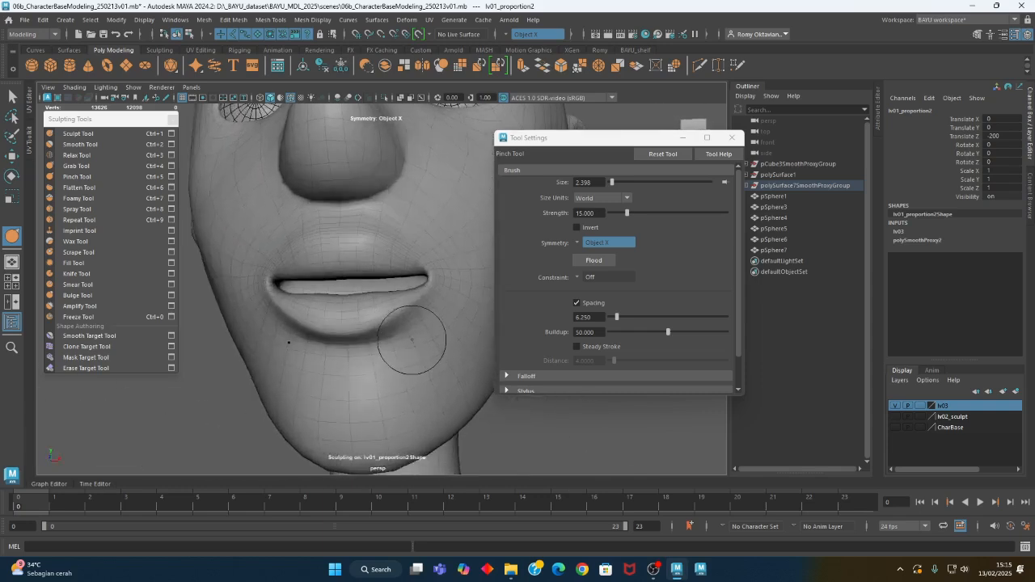
{"action": "middle_click_drag", "start_coordinate": [411, 343], "coordinate": [414, 322], "text": "alt"}
{"action": "left_click_drag", "start_coordinate": [414, 322], "coordinate": [391, 324], "text": "alt"}
Adjust the shape of the lower lip and chin area with the Grab Tool, enlarging the brush to about 5.9
{"action": "left_click", "coordinate": [86, 167]}
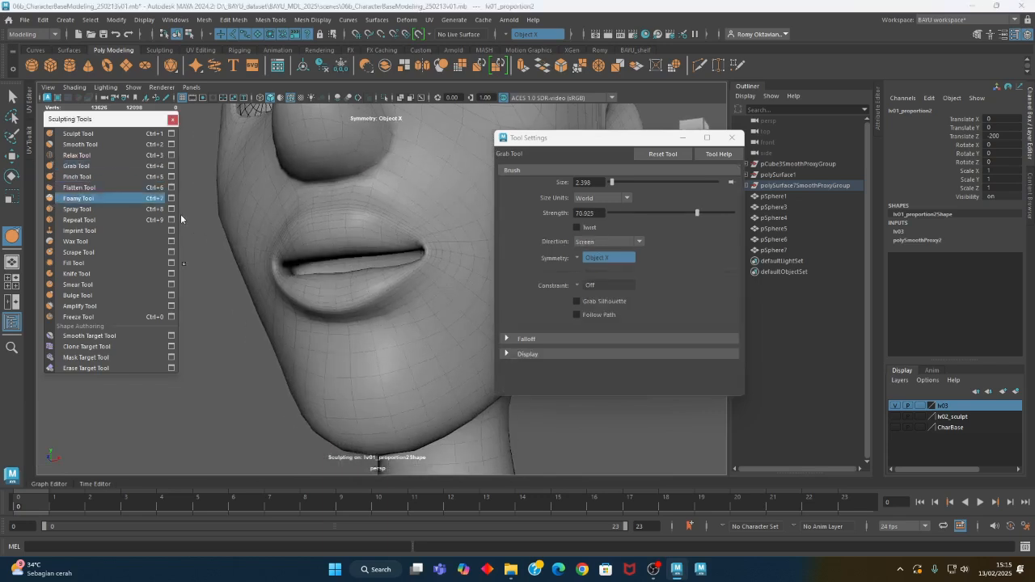
{"action": "middle_click_drag", "start_coordinate": [385, 317], "coordinate": [372, 328], "text": "alt"}
{"action": "mouse_move", "coordinate": [356, 323]}
{"action": "left_mouse_down"}
{"action": "mouse_move", "coordinate": [403, 331]}
{"action": "mouse_move", "coordinate": [377, 320]}
{"action": "mouse_move", "coordinate": [336, 345]}
{"action": "mouse_move", "coordinate": [397, 340]}
{"action": "mouse_move", "coordinate": [335, 347]}
{"action": "mouse_move", "coordinate": [351, 323]}
{"action": "left_mouse_up"}
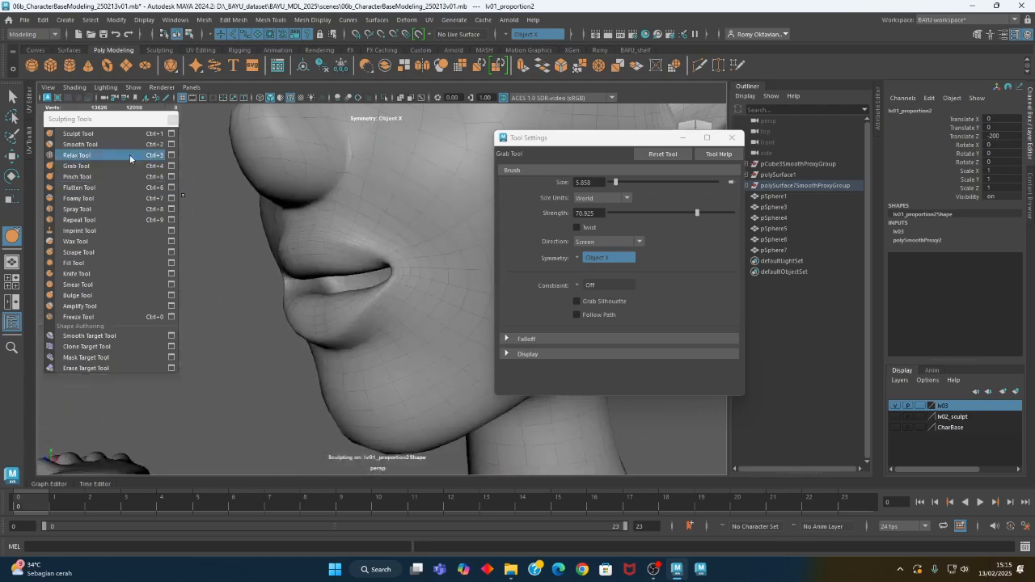
Sculpt above the upper lip and around the mouth corner with the Sculpt Tool at brush sizes of about 2.35 and 3.84
{"action": "left_click", "coordinate": [96, 134]}
{"action": "scroll", "coordinate": [313, 254], "scroll_direction": "up", "scroll_amount": 3}
{"action": "key", "text": "b"}
{"action": "left_click_drag", "start_coordinate": [369, 230], "coordinate": [301, 220]}
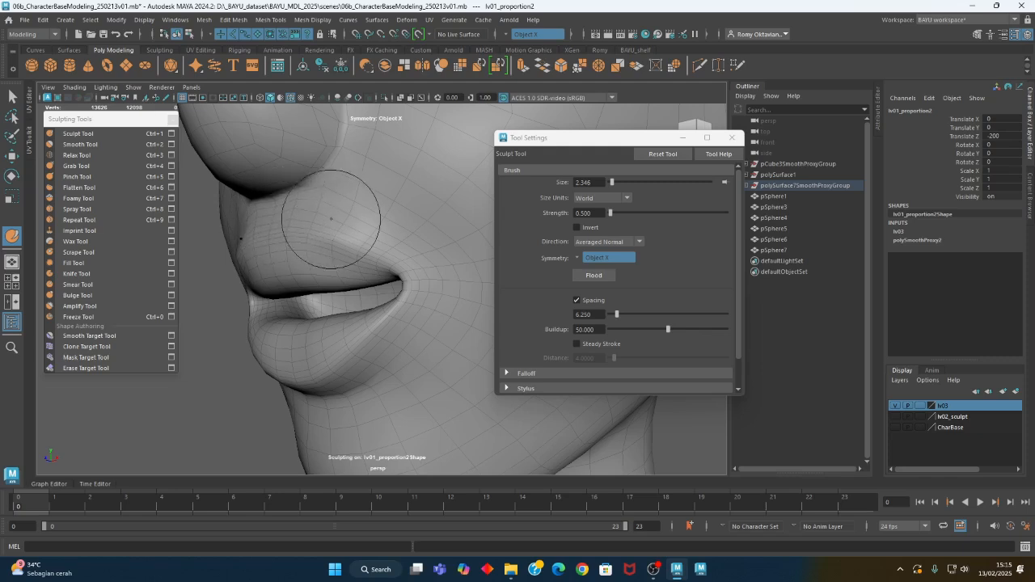
{"action": "left_click_drag", "start_coordinate": [347, 213], "coordinate": [386, 235], "text": "alt"}
{"action": "mouse_move", "coordinate": [452, 275]}
{"action": "left_mouse_down", "text": "alt"}
{"action": "mouse_move", "coordinate": [445, 321]}
{"action": "mouse_move", "coordinate": [457, 321]}
{"action": "mouse_move", "coordinate": [396, 270]}
{"action": "mouse_move", "coordinate": [436, 270]}
{"action": "left_mouse_up", "text": "alt"}
{"action": "key", "text": "b"}
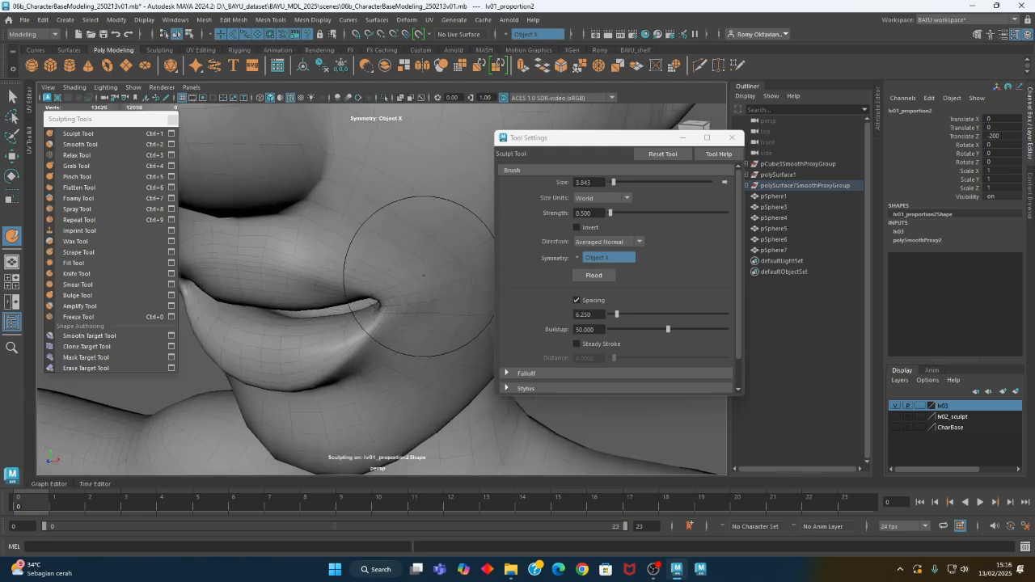
{"action": "left_click_drag", "start_coordinate": [347, 223], "coordinate": [358, 240], "text": "alt"}
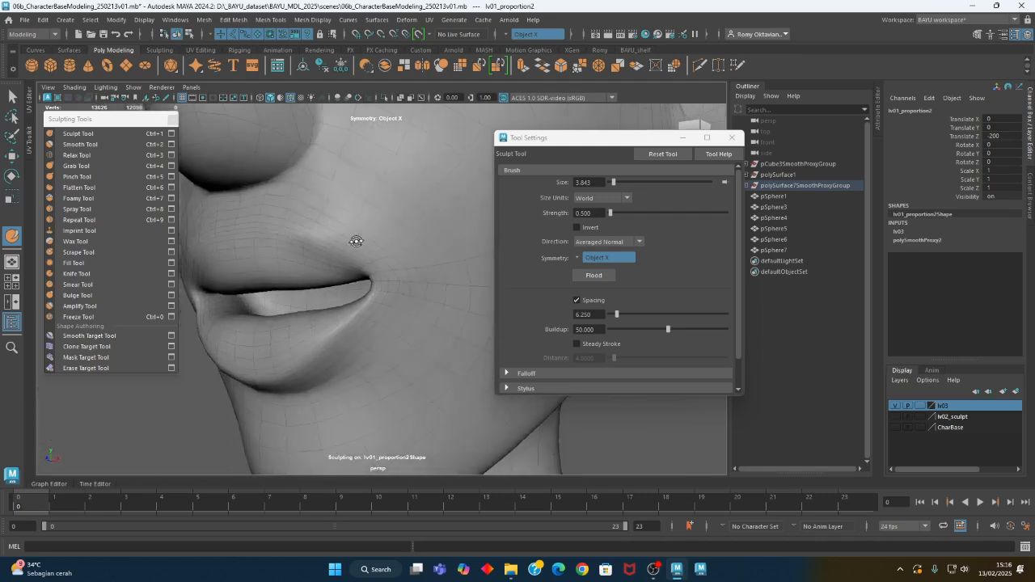
Sculpt the area around the mouth corner and upper lip with the Sculpt Tool at brush size about 3.84
{"action": "left_click_drag", "start_coordinate": [444, 313], "coordinate": [398, 293], "text": "alt"}
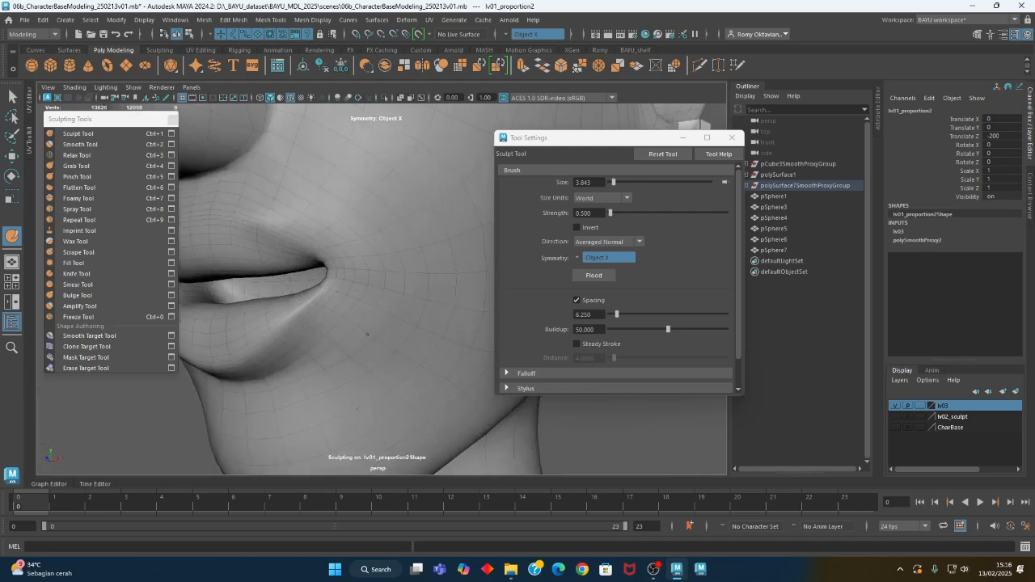
{"action": "left_click_drag", "start_coordinate": [367, 334], "coordinate": [383, 331], "text": "alt"}
{"action": "right_click_drag", "start_coordinate": [384, 331], "coordinate": [272, 315], "text": "alt"}
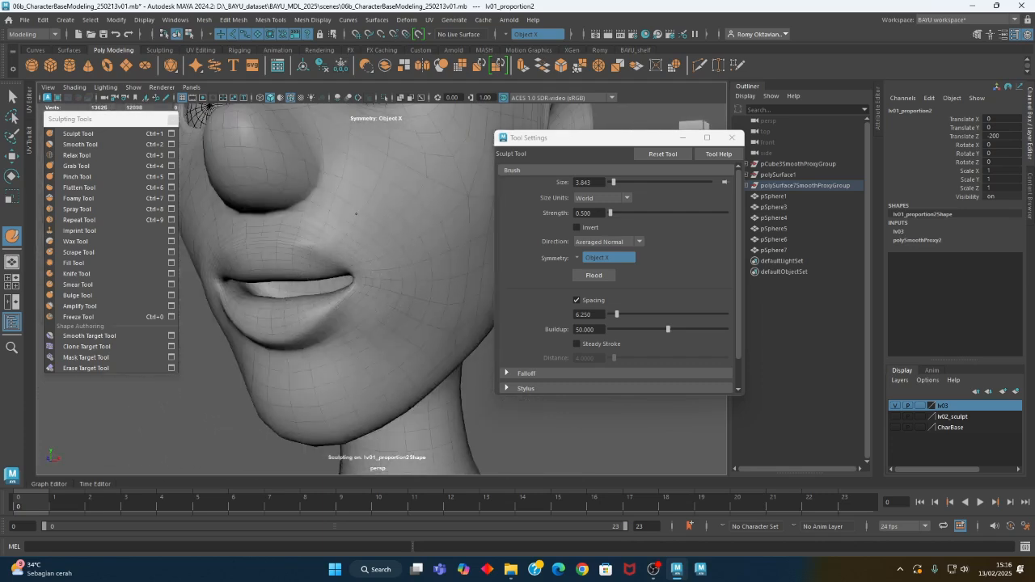
{"action": "left_click_drag", "start_coordinate": [380, 329], "coordinate": [380, 261], "text": "alt"}
{"action": "left_click_drag", "start_coordinate": [318, 261], "coordinate": [386, 283], "text": "alt"}
{"action": "mouse_move", "coordinate": [315, 280]}
{"action": "left_mouse_down", "text": "alt"}
{"action": "mouse_move", "coordinate": [348, 275]}
{"action": "mouse_move", "coordinate": [317, 286]}
{"action": "left_mouse_up", "text": "alt"}
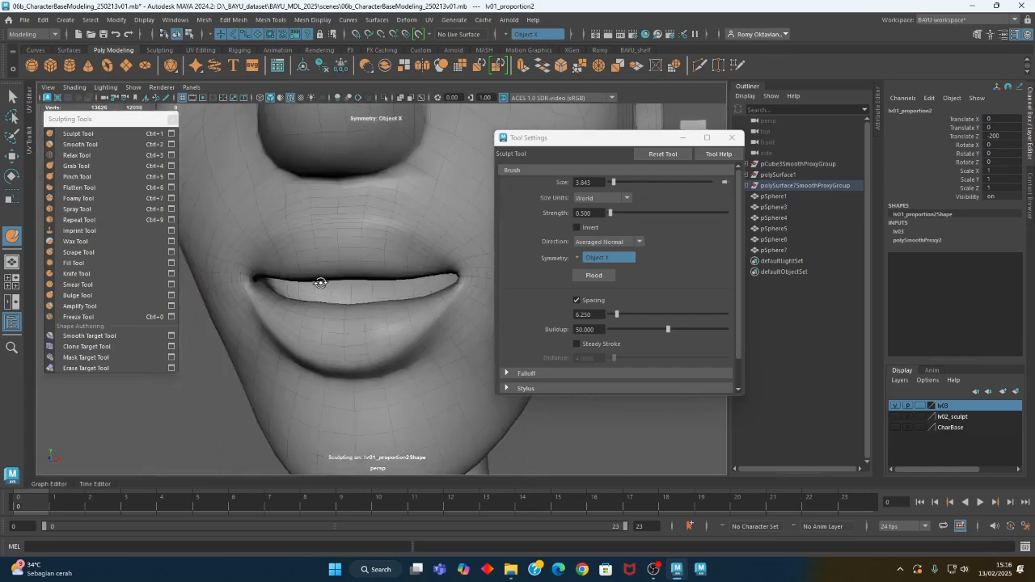
Sharpen the lip contours with the Pinch Tool, reducing the brush size to about 1.48
{"action": "left_click", "coordinate": [110, 184]}
{"action": "left_click_drag", "start_coordinate": [360, 243], "coordinate": [356, 286], "text": "alt"}
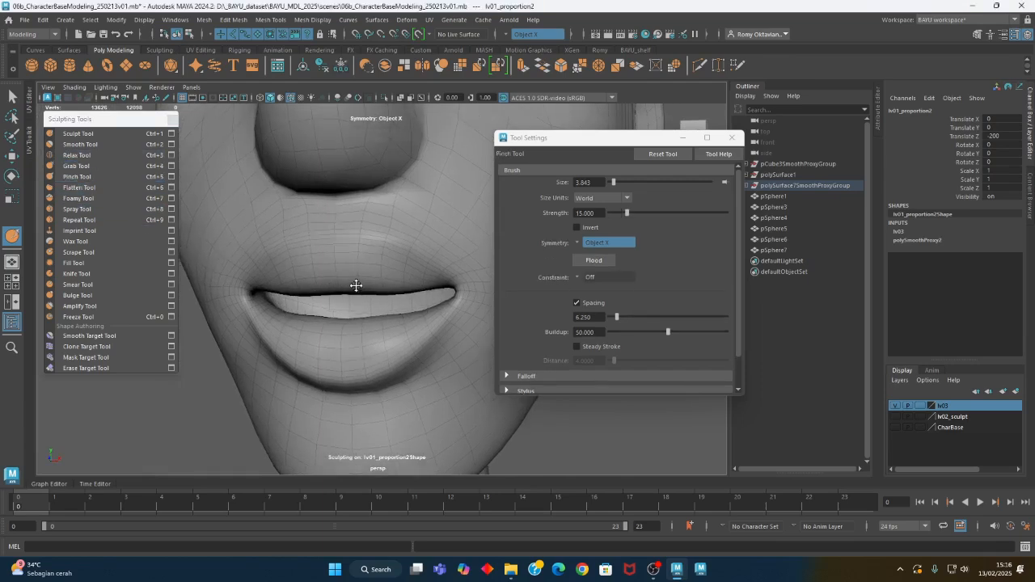
{"action": "key", "text": "b"}
{"action": "left_click_drag", "start_coordinate": [389, 245], "coordinate": [347, 245]}
{"action": "mouse_move", "coordinate": [401, 252]}
{"action": "left_mouse_down", "text": "alt"}
{"action": "mouse_move", "coordinate": [384, 291]}
{"action": "mouse_move", "coordinate": [371, 253]}
{"action": "mouse_move", "coordinate": [343, 277]}
{"action": "mouse_move", "coordinate": [404, 365]}
{"action": "mouse_move", "coordinate": [411, 310]}
{"action": "left_mouse_up", "text": "alt"}
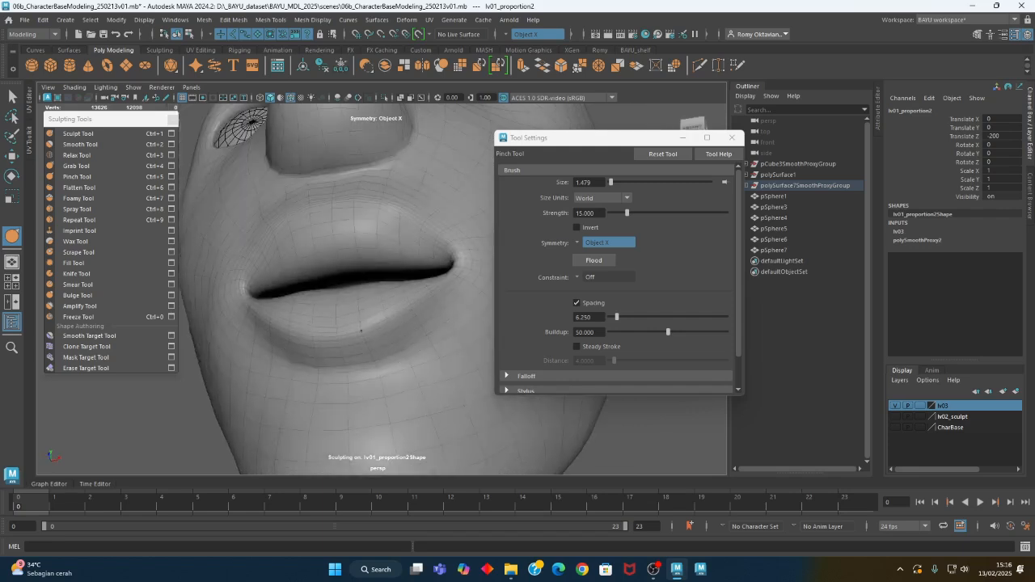
Adjust the lip shape and the area around the lower lip with the Grab Tool at brush size about 4.58
{"action": "left_click", "coordinate": [77, 166]}
{"action": "left_click_drag", "start_coordinate": [355, 242], "coordinate": [393, 317], "text": "alt"}
{"action": "middle_click_drag", "start_coordinate": [412, 349], "coordinate": [384, 345], "text": "alt"}
{"action": "key", "text": "b"}
{"action": "left_click_drag", "start_coordinate": [351, 340], "coordinate": [405, 343]}
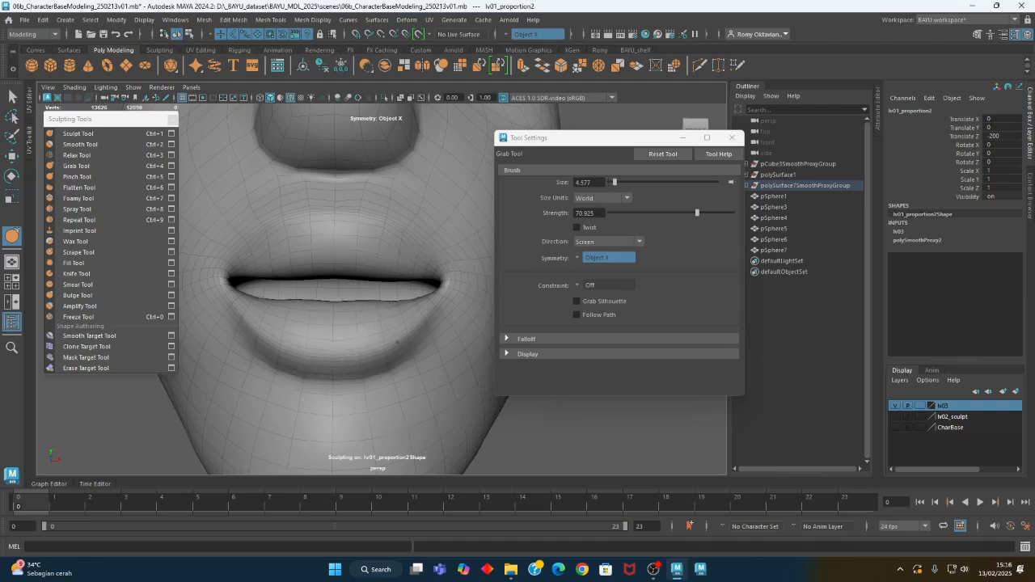
{"action": "left_click_drag", "start_coordinate": [377, 319], "coordinate": [312, 348], "text": "alt"}
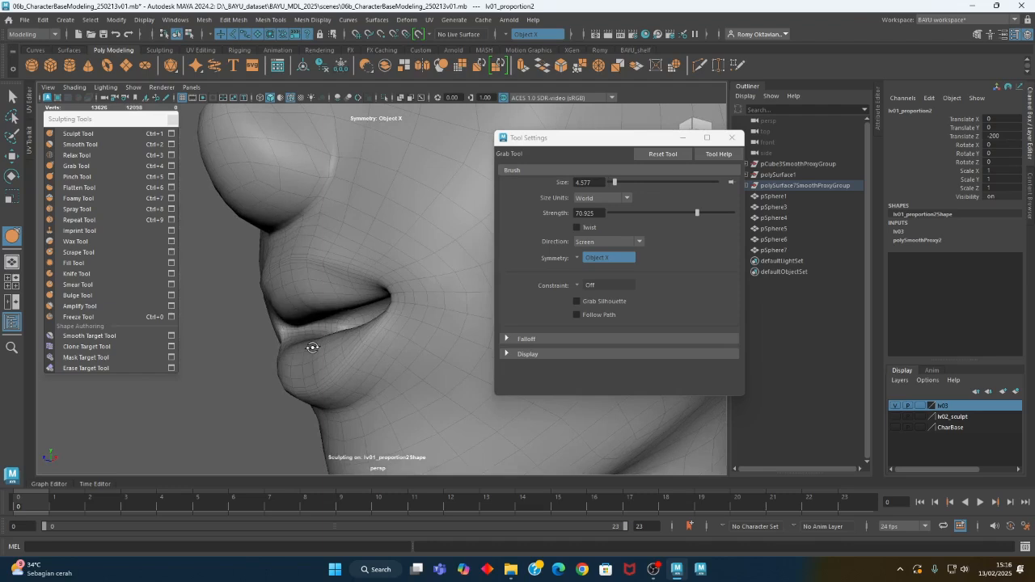
Sculpt the lips along the Z direction with the Sculpt Tool, reducing the brush size to about 2.29 and 1.56
{"action": "left_click", "coordinate": [113, 133]}
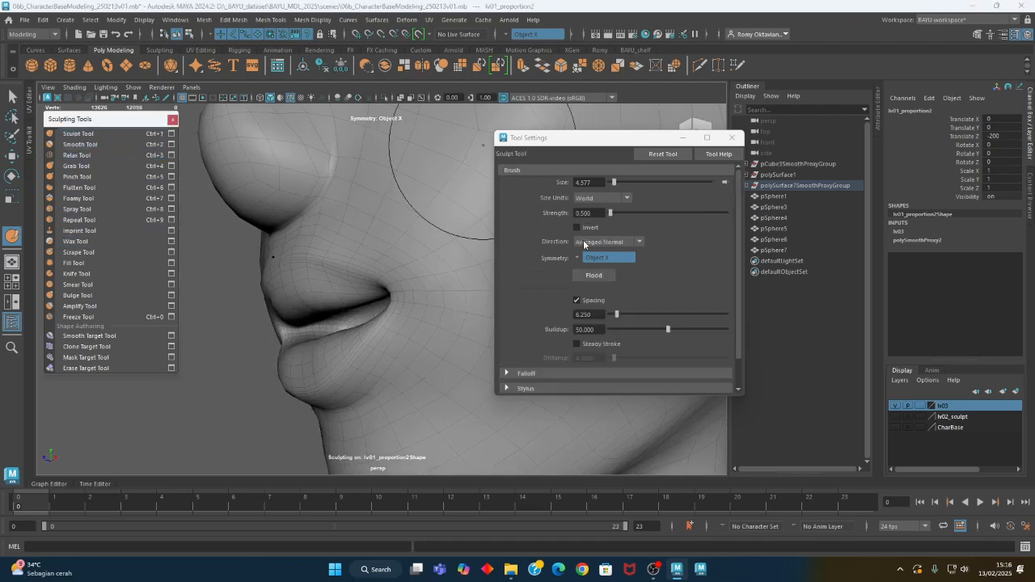
{"action": "left_click", "coordinate": [584, 244]}
{"action": "left_click", "coordinate": [602, 330]}
{"action": "mouse_move", "coordinate": [288, 277]}
{"action": "left_mouse_down", "text": "alt"}
{"action": "mouse_move", "coordinate": [373, 265]}
{"action": "mouse_move", "coordinate": [335, 267]}
{"action": "left_mouse_up", "text": "alt"}
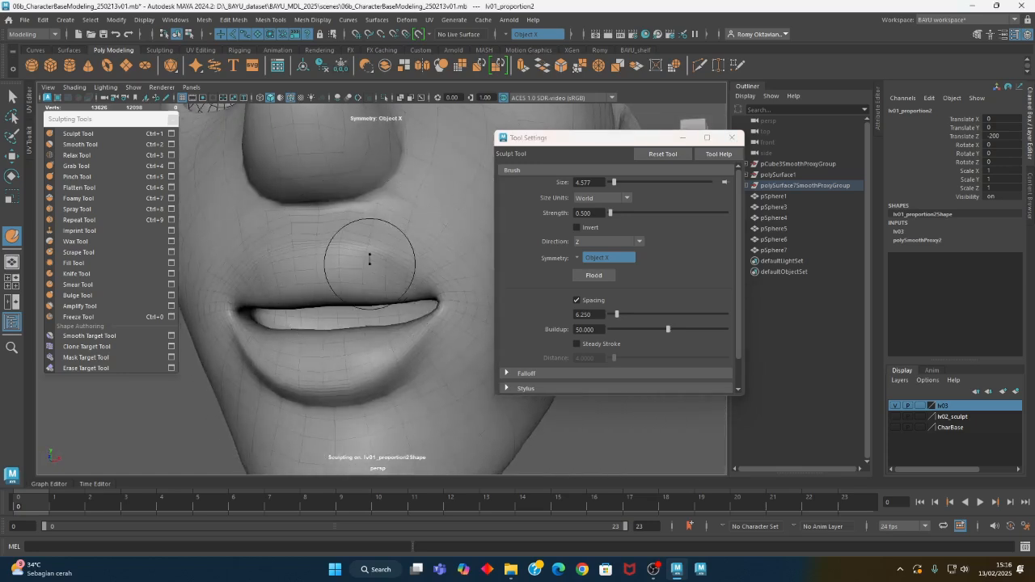
{"action": "key", "text": "b"}
{"action": "left_click_drag", "start_coordinate": [351, 265], "coordinate": [339, 265]}
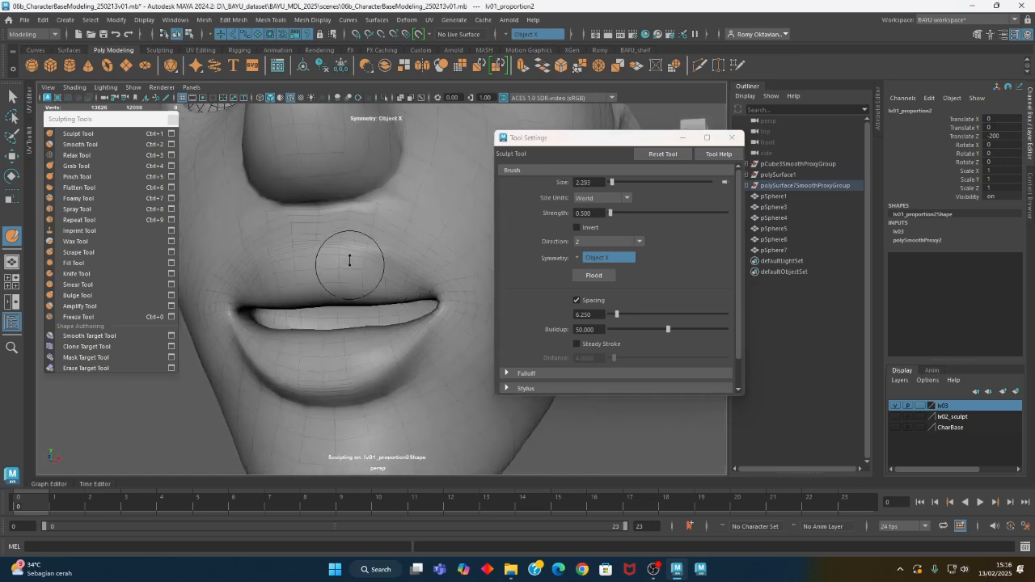
{"action": "mouse_move", "coordinate": [399, 299]}
{"action": "left_mouse_down", "text": "alt"}
{"action": "mouse_move", "coordinate": [323, 305]}
{"action": "mouse_move", "coordinate": [348, 303]}
{"action": "mouse_move", "coordinate": [409, 374]}
{"action": "mouse_move", "coordinate": [380, 340]}
{"action": "left_mouse_up", "text": "alt"}
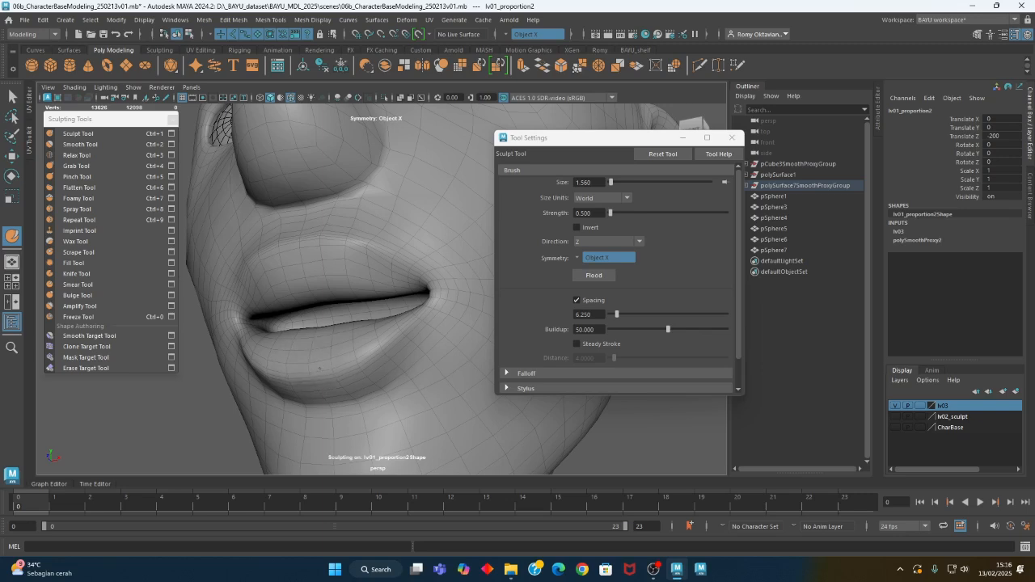
{"action": "left_click_drag", "start_coordinate": [420, 320], "coordinate": [391, 302], "text": "alt"}
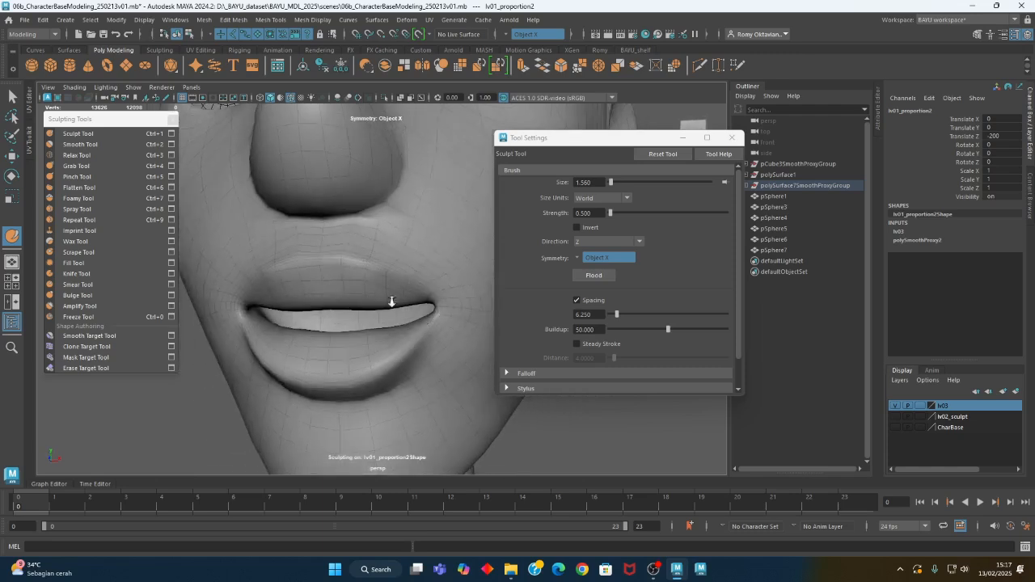
Add fullness to the lips with the Sculpt Tool along Z, enlarging the brush to about 3.42
{"action": "right_click_drag", "start_coordinate": [391, 302], "coordinate": [364, 298], "text": "alt"}
{"action": "left_click_drag", "start_coordinate": [364, 298], "coordinate": [378, 318], "text": "alt"}
{"action": "right_click_drag", "start_coordinate": [379, 319], "coordinate": [348, 321], "text": "alt"}
{"action": "mouse_move", "coordinate": [348, 320]}
{"action": "left_mouse_down", "text": "alt"}
{"action": "mouse_move", "coordinate": [380, 321]}
{"action": "mouse_move", "coordinate": [310, 319]}
{"action": "mouse_move", "coordinate": [370, 326]}
{"action": "left_mouse_up", "text": "alt"}
{"action": "right_click_drag", "start_coordinate": [315, 337], "coordinate": [353, 338], "text": "alt"}
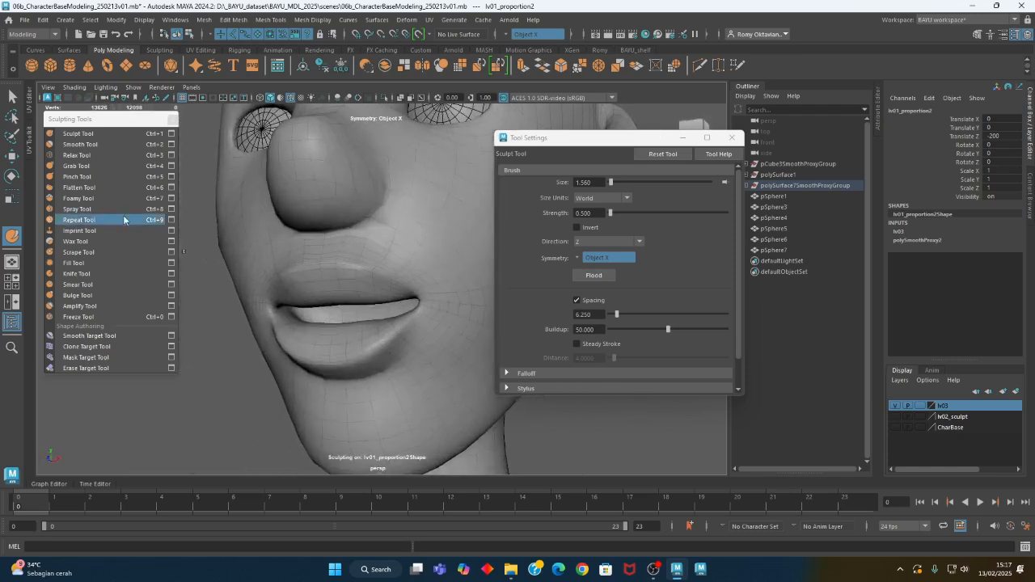
{"action": "left_click", "coordinate": [110, 136]}
{"action": "left_click_drag", "start_coordinate": [348, 311], "coordinate": [226, 351], "text": "alt"}
{"action": "right_click_drag", "start_coordinate": [227, 351], "coordinate": [256, 354], "text": "alt"}
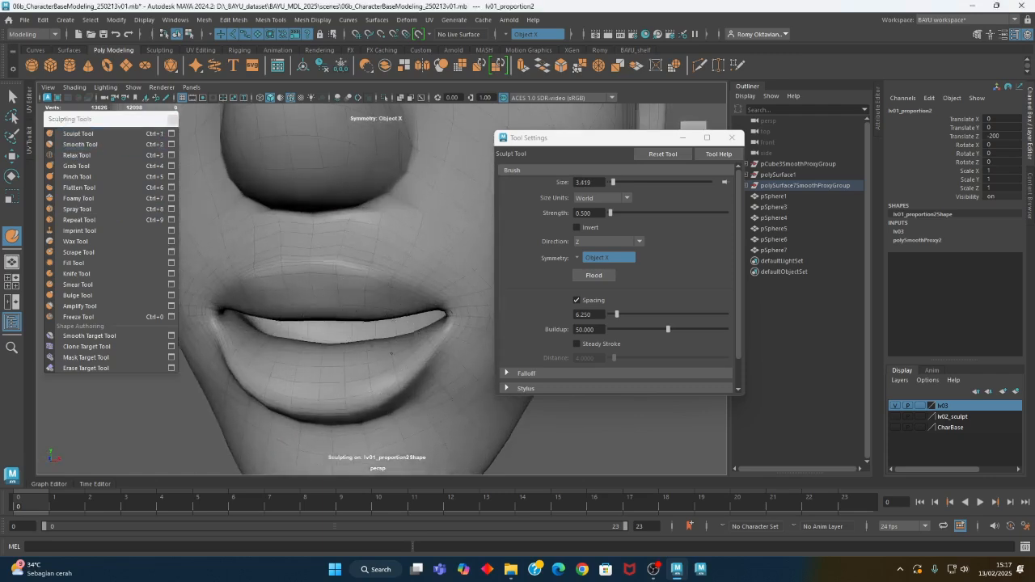
{"action": "left_click_drag", "start_coordinate": [370, 367], "coordinate": [339, 363], "text": "alt"}
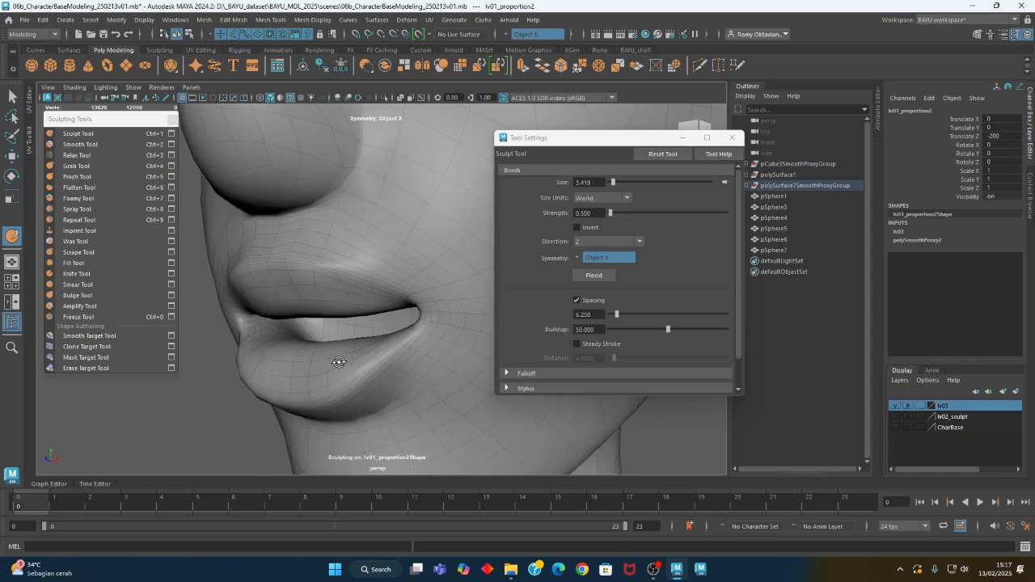
Switch the sculpting direction to Averaged Normal and refine the lip volume near the mouth corner at brush size about 3.42
{"action": "left_click", "coordinate": [605, 242]}
{"action": "left_click", "coordinate": [606, 269]}
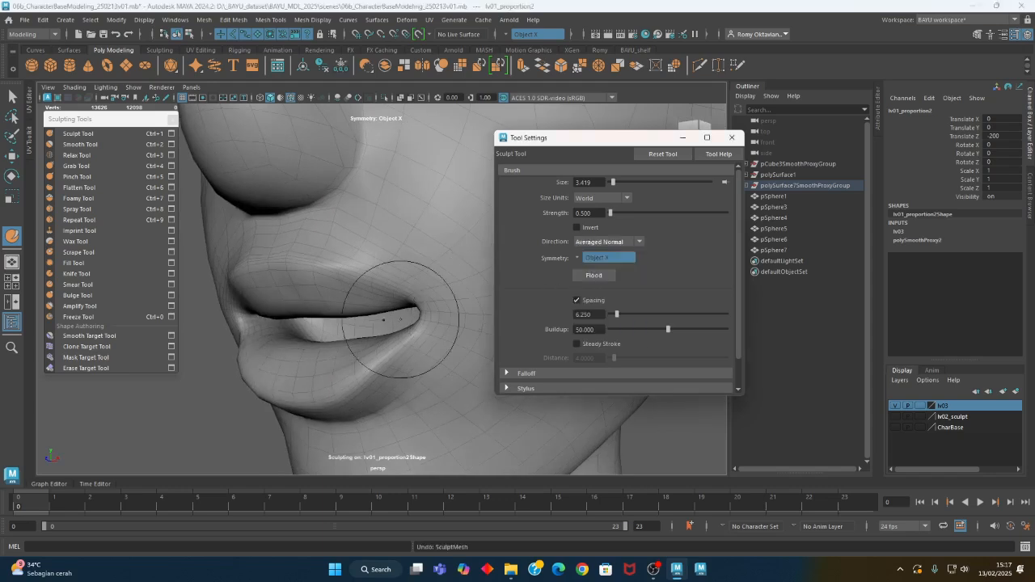
{"action": "left_click_drag", "start_coordinate": [381, 313], "coordinate": [342, 356], "text": "alt"}
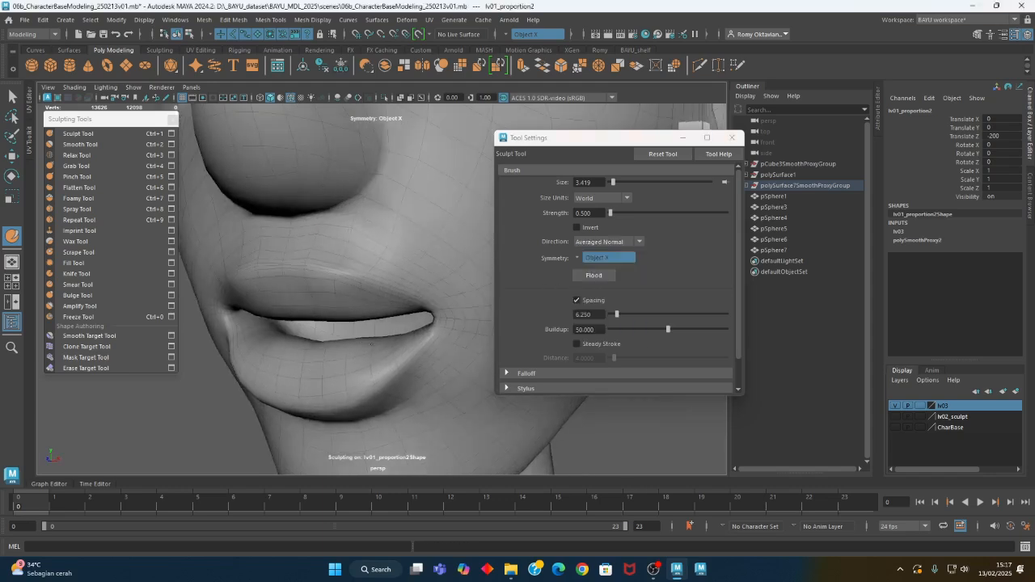
{"action": "left_click_drag", "start_coordinate": [314, 362], "coordinate": [351, 277], "text": "alt"}
{"action": "mouse_move", "coordinate": [301, 245]}
{"action": "left_mouse_down", "text": "alt"}
{"action": "mouse_move", "coordinate": [312, 312]}
{"action": "mouse_move", "coordinate": [359, 289]}
{"action": "left_mouse_up", "text": "alt"}
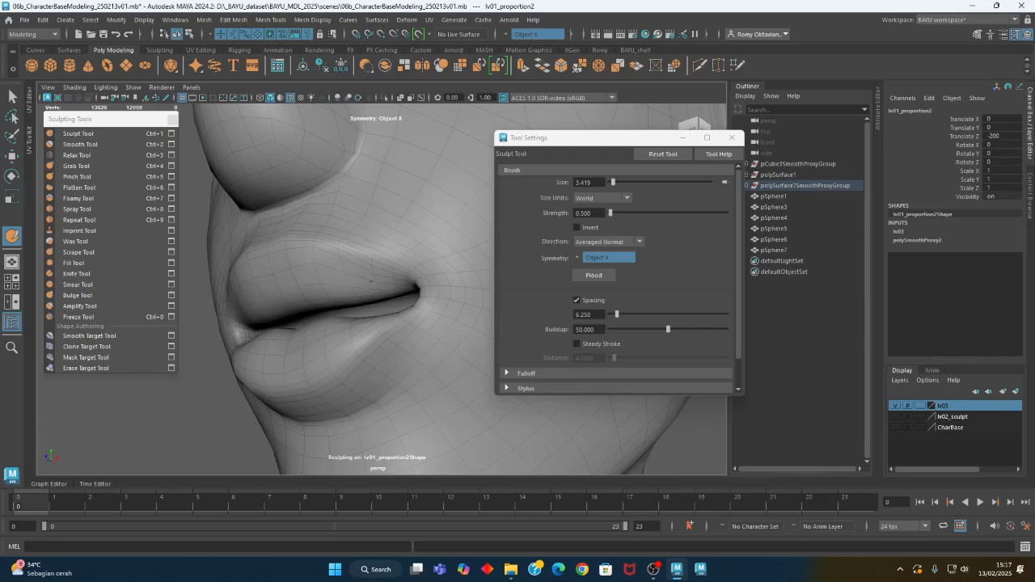
Examine the reshaped mouth from several angles and against the whole face
{"action": "left_click_drag", "start_coordinate": [312, 331], "coordinate": [349, 342], "text": "alt"}
{"action": "right_click_drag", "start_coordinate": [348, 342], "coordinate": [175, 324], "text": "alt"}
{"action": "middle_click_drag", "start_coordinate": [313, 328], "coordinate": [300, 370], "text": "alt"}
{"action": "left_click_drag", "start_coordinate": [301, 370], "coordinate": [335, 370], "text": "alt"}
{"action": "right_click_drag", "start_coordinate": [335, 370], "coordinate": [301, 355], "text": "alt"}
{"action": "left_click_drag", "start_coordinate": [348, 348], "coordinate": [323, 343], "text": "alt"}
{"action": "right_click_drag", "start_coordinate": [324, 343], "coordinate": [434, 324], "text": "alt"}
{"action": "middle_click_drag", "start_coordinate": [433, 323], "coordinate": [412, 337], "text": "alt"}
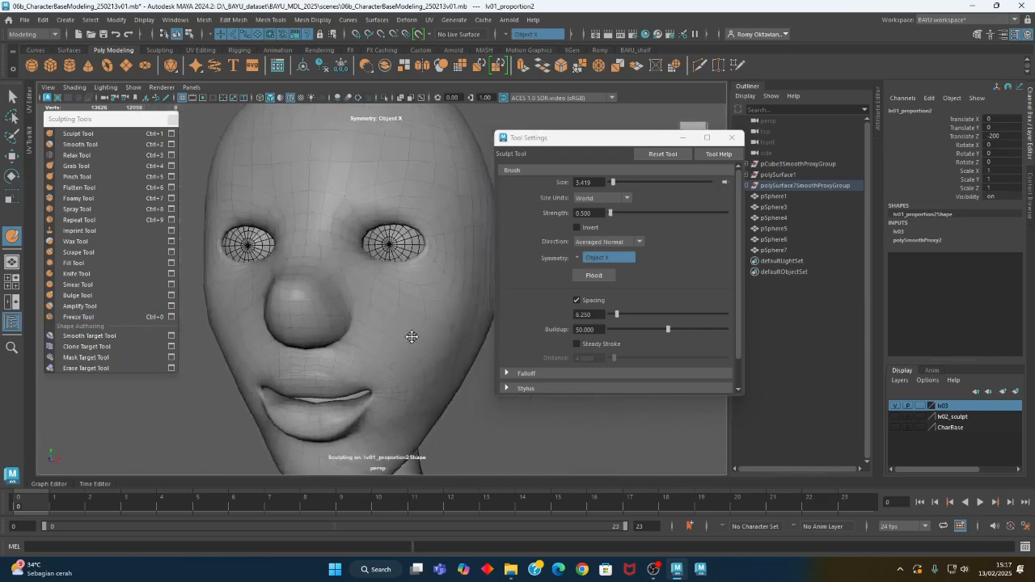
{"action": "left_click_drag", "start_coordinate": [412, 336], "coordinate": [381, 254], "text": "alt"}
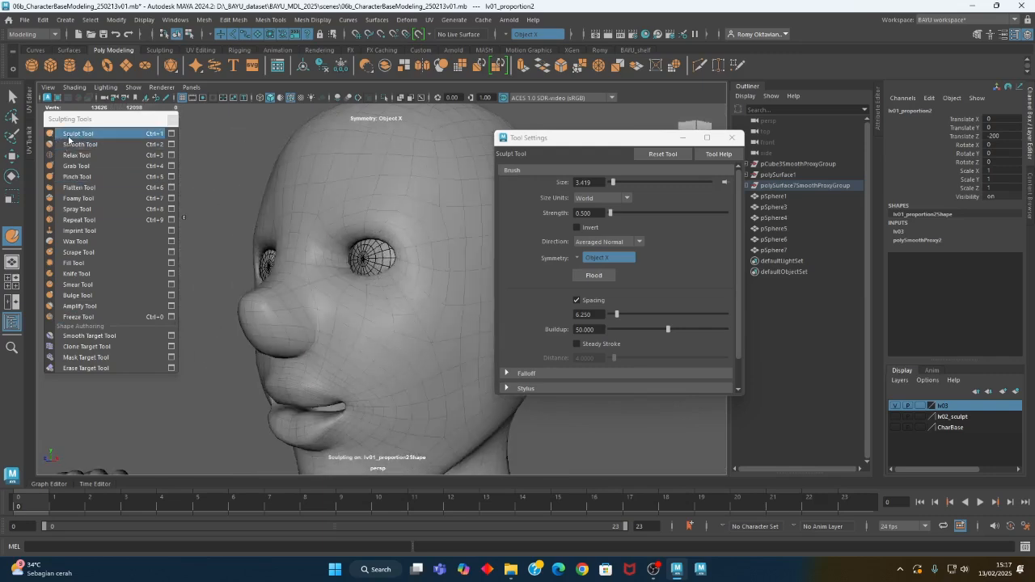
Tighten the eyelid edges around the eyes with the Pinch Tool at brush size about 3.42
{"action": "left_click", "coordinate": [77, 176]}
{"action": "left_click_drag", "start_coordinate": [323, 259], "coordinate": [378, 271], "text": "alt"}
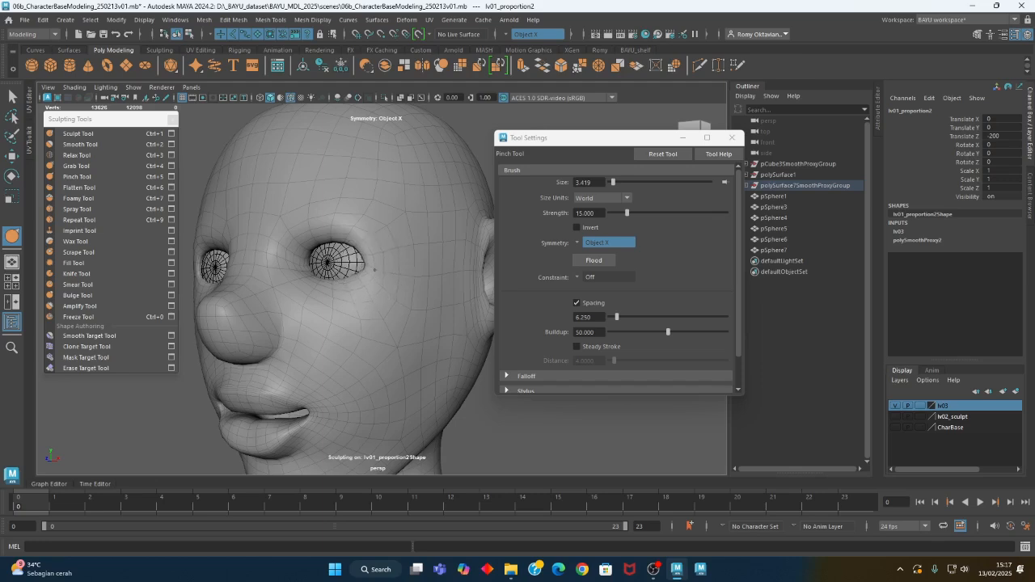
{"action": "left_click_drag", "start_coordinate": [328, 282], "coordinate": [356, 285], "text": "alt"}
{"action": "right_click_drag", "start_coordinate": [356, 284], "coordinate": [374, 286], "text": "alt"}
{"action": "mouse_move", "coordinate": [308, 279]}
{"action": "left_mouse_down", "text": "alt"}
{"action": "mouse_move", "coordinate": [333, 289]}
{"action": "mouse_move", "coordinate": [323, 266]}
{"action": "mouse_move", "coordinate": [358, 296]}
{"action": "mouse_move", "coordinate": [347, 296]}
{"action": "mouse_move", "coordinate": [363, 324]}
{"action": "mouse_move", "coordinate": [406, 305]}
{"action": "left_mouse_up", "text": "alt"}
{"action": "right_click_drag", "start_coordinate": [407, 305], "coordinate": [351, 324], "text": "alt"}
{"action": "mouse_move", "coordinate": [351, 323]}
{"action": "left_mouse_down", "text": "alt"}
{"action": "mouse_move", "coordinate": [347, 359]}
{"action": "mouse_move", "coordinate": [330, 331]}
{"action": "mouse_move", "coordinate": [359, 321]}
{"action": "mouse_move", "coordinate": [353, 340]}
{"action": "left_mouse_up", "text": "alt"}
Build up the brow and lower forehead with the Sculpt Tool at brush sizes of about 7.79 and 3.25
{"action": "left_click", "coordinate": [117, 133]}
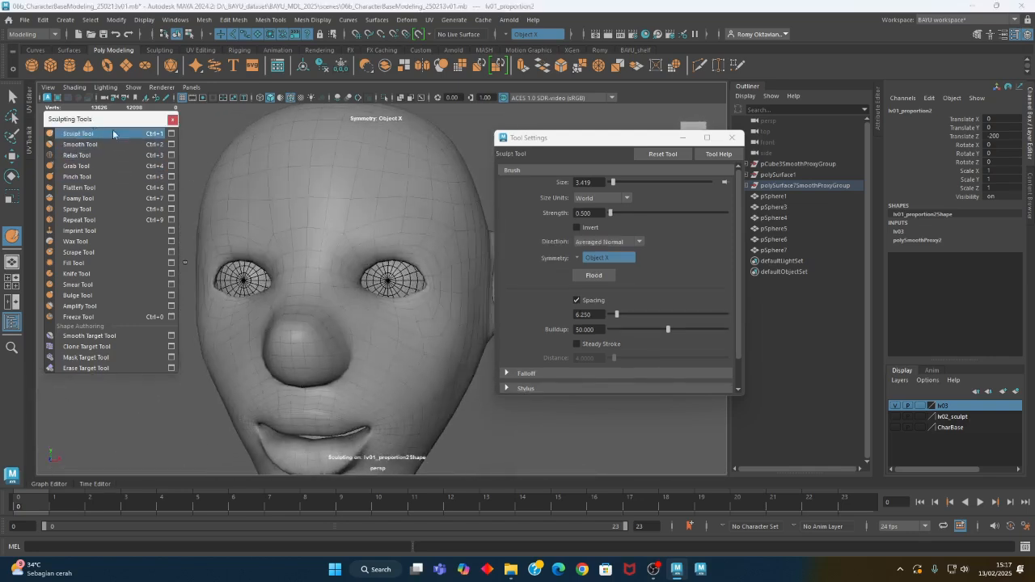
{"action": "mouse_move", "coordinate": [415, 227]}
{"action": "left_mouse_down", "text": "alt"}
{"action": "mouse_move", "coordinate": [352, 227]}
{"action": "mouse_move", "coordinate": [362, 213]}
{"action": "mouse_move", "coordinate": [411, 227]}
{"action": "mouse_move", "coordinate": [377, 220]}
{"action": "left_mouse_up", "text": "alt"}
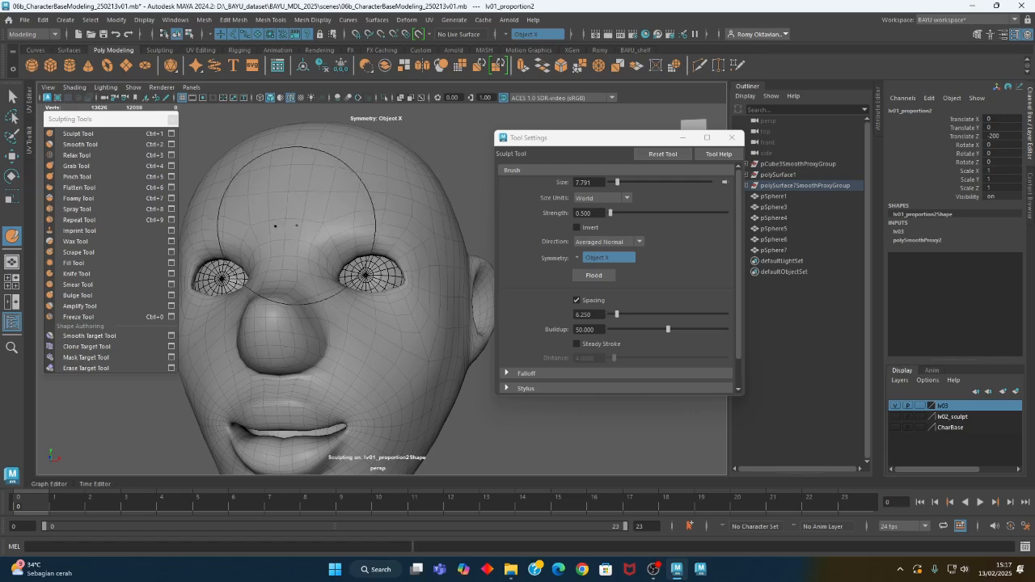
{"action": "mouse_move", "coordinate": [283, 236]}
{"action": "left_mouse_down", "text": "alt"}
{"action": "mouse_move", "coordinate": [284, 247]}
{"action": "mouse_move", "coordinate": [278, 240]}
{"action": "left_mouse_up", "text": "alt"}
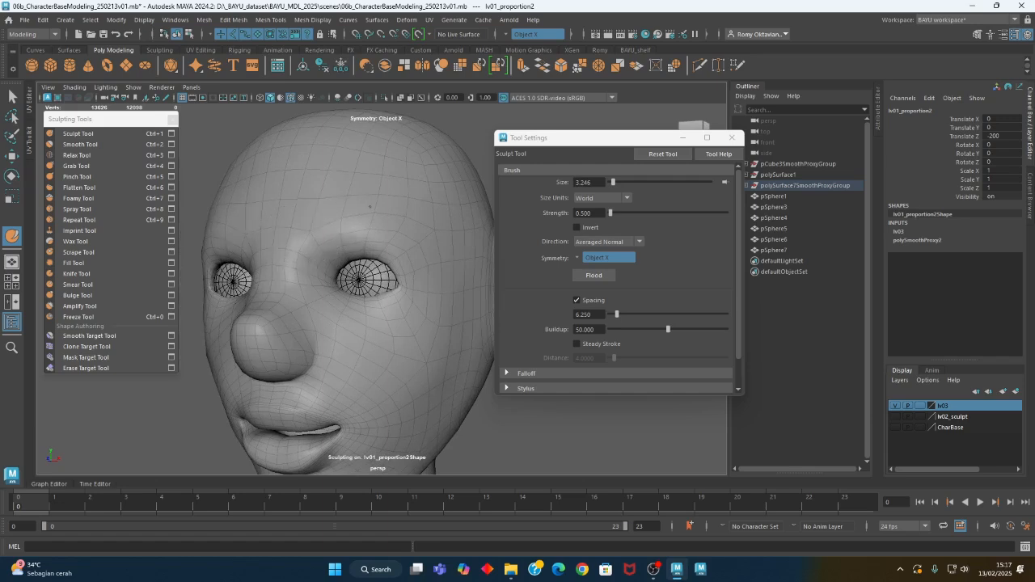
{"action": "left_click_drag", "start_coordinate": [414, 253], "coordinate": [440, 251], "text": "alt"}
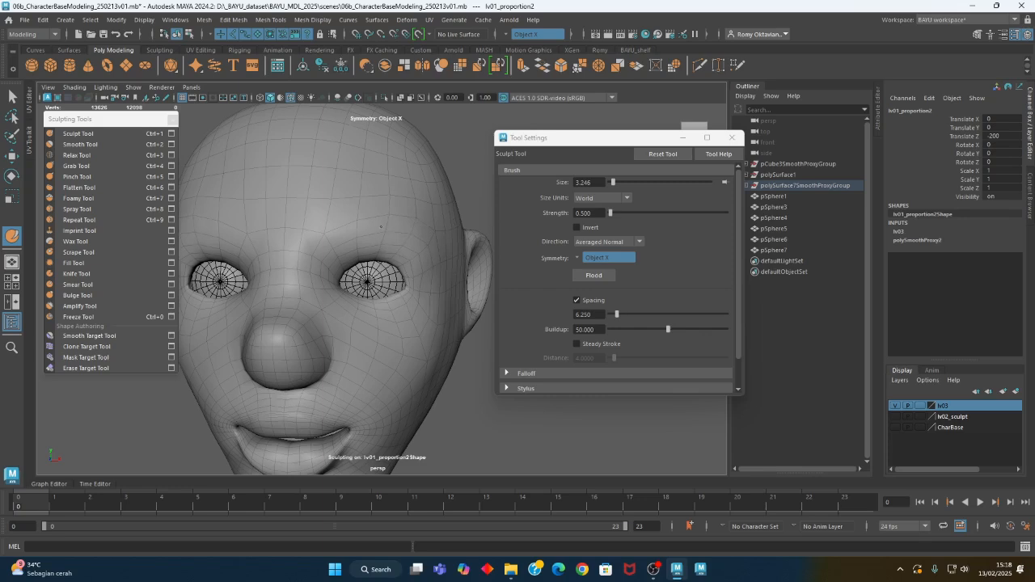
{"action": "left_click_drag", "start_coordinate": [402, 212], "coordinate": [417, 212], "text": "alt"}
{"action": "left_click_drag", "start_coordinate": [324, 217], "coordinate": [301, 226], "text": "alt"}
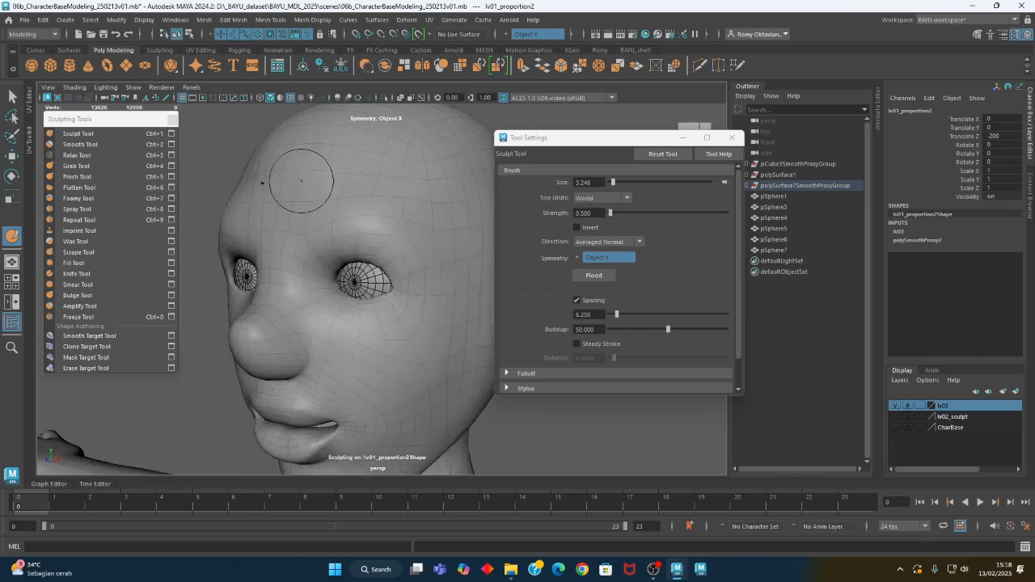
Sculpt the cheek and jaw area with the Sculpt Tool, enlarging the brush to about 10.8
{"action": "left_click_drag", "start_coordinate": [283, 247], "coordinate": [425, 238], "text": "alt"}
{"action": "right_click_drag", "start_coordinate": [426, 239], "coordinate": [285, 303], "text": "alt"}
{"action": "mouse_move", "coordinate": [285, 303]}
{"action": "left_mouse_down", "text": "alt"}
{"action": "mouse_move", "coordinate": [307, 297]}
{"action": "mouse_move", "coordinate": [283, 307]}
{"action": "left_mouse_up", "text": "alt"}
{"action": "right_click_drag", "start_coordinate": [354, 376], "coordinate": [381, 353], "text": "alt"}
{"action": "mouse_move", "coordinate": [381, 353]}
{"action": "left_mouse_down", "text": "alt"}
{"action": "mouse_move", "coordinate": [361, 321]}
{"action": "mouse_move", "coordinate": [322, 318]}
{"action": "mouse_move", "coordinate": [360, 262]}
{"action": "left_mouse_up", "text": "alt"}
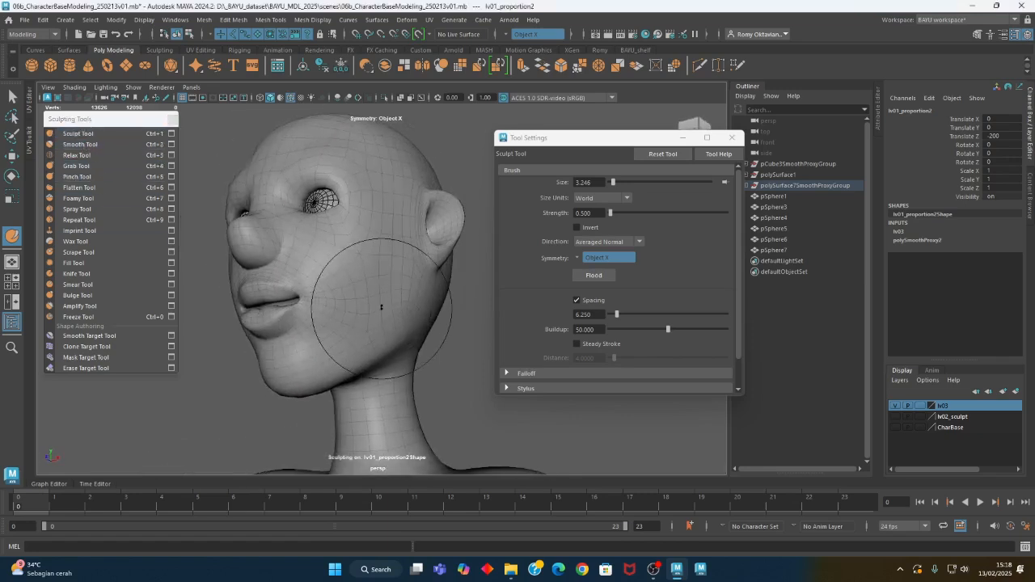
{"action": "mouse_move", "coordinate": [384, 319]}
{"action": "left_mouse_down", "text": "alt"}
{"action": "mouse_move", "coordinate": [423, 342]}
{"action": "mouse_move", "coordinate": [401, 322]}
{"action": "mouse_move", "coordinate": [397, 340]}
{"action": "mouse_move", "coordinate": [439, 354]}
{"action": "mouse_move", "coordinate": [383, 290]}
{"action": "mouse_move", "coordinate": [356, 343]}
{"action": "mouse_move", "coordinate": [347, 326]}
{"action": "mouse_move", "coordinate": [336, 356]}
{"action": "mouse_move", "coordinate": [352, 299]}
{"action": "mouse_move", "coordinate": [340, 358]}
{"action": "mouse_move", "coordinate": [358, 370]}
{"action": "mouse_move", "coordinate": [374, 339]}
{"action": "mouse_move", "coordinate": [348, 356]}
{"action": "mouse_move", "coordinate": [313, 352]}
{"action": "mouse_move", "coordinate": [377, 318]}
{"action": "mouse_move", "coordinate": [388, 323]}
{"action": "mouse_move", "coordinate": [375, 340]}
{"action": "left_mouse_up", "text": "alt"}
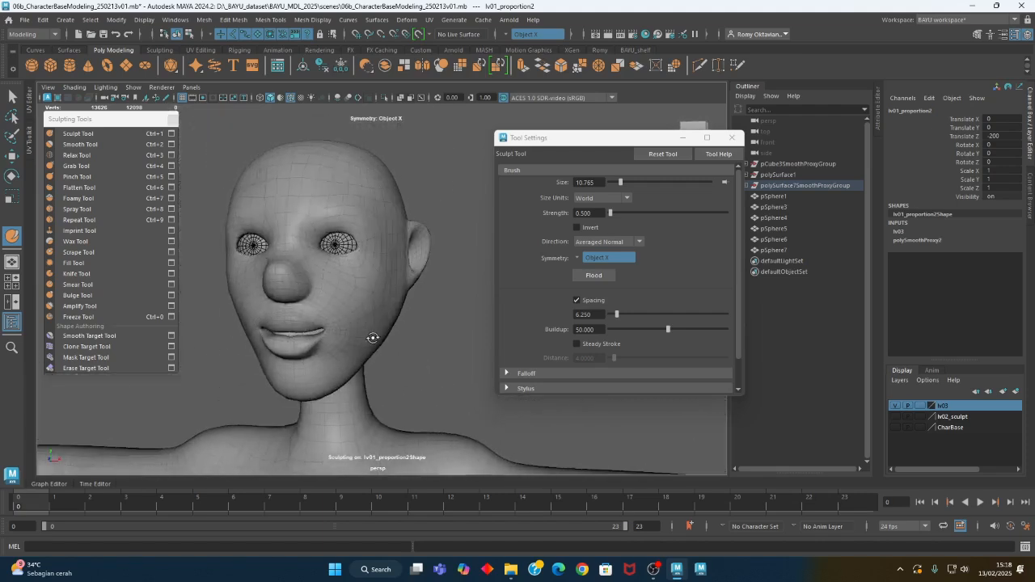
Carve into the side of the face with the Sculpt Tool inverted, and turn inversion back off
{"action": "left_click", "coordinate": [119, 134]}
{"action": "left_click", "coordinate": [577, 227]}
{"action": "mouse_move", "coordinate": [405, 283]}
{"action": "left_mouse_down", "text": "alt"}
{"action": "mouse_move", "coordinate": [373, 251]}
{"action": "mouse_move", "coordinate": [400, 279]}
{"action": "left_mouse_up", "text": "alt"}
{"action": "left_click", "coordinate": [119, 140]}
{"action": "left_click", "coordinate": [577, 227]}
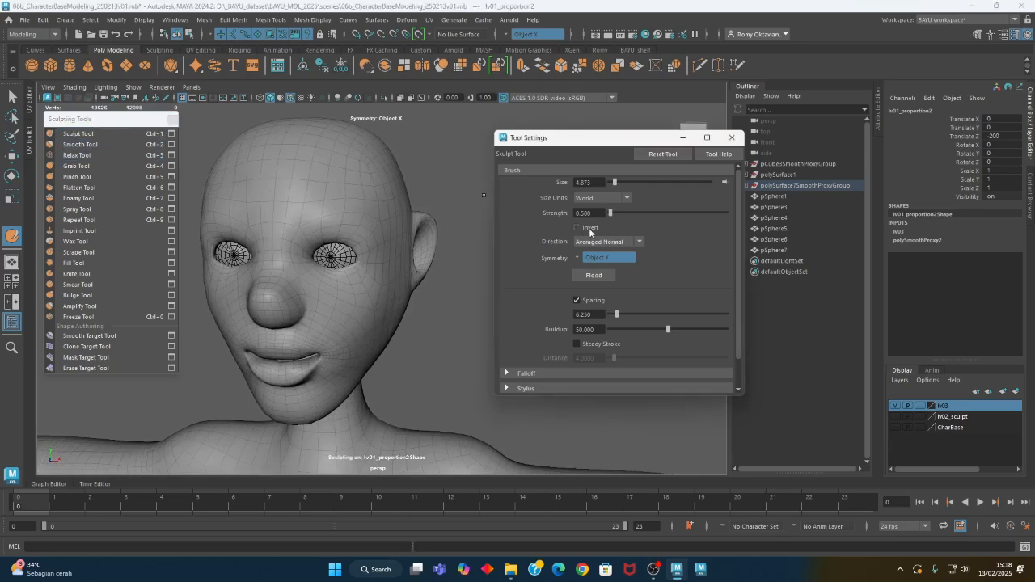
Sculpt the forehead and brow volume with the Sculpt Tool at brush size about 8.7
{"action": "left_click_drag", "start_coordinate": [453, 243], "coordinate": [404, 212], "text": "alt"}
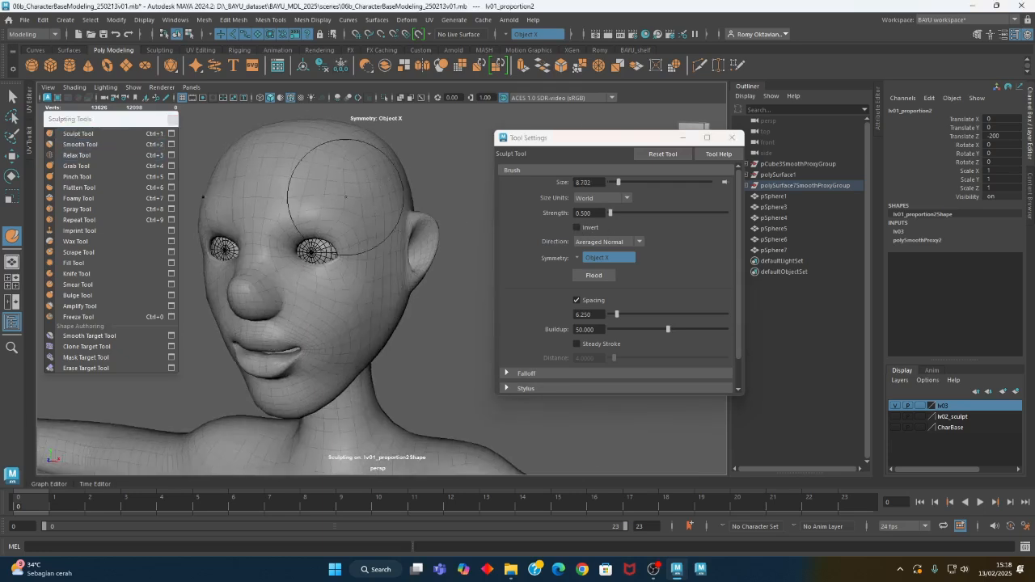
{"action": "mouse_move", "coordinate": [368, 211]}
{"action": "left_mouse_down", "text": "alt"}
{"action": "mouse_move", "coordinate": [402, 242]}
{"action": "mouse_move", "coordinate": [312, 217]}
{"action": "left_mouse_up", "text": "alt"}
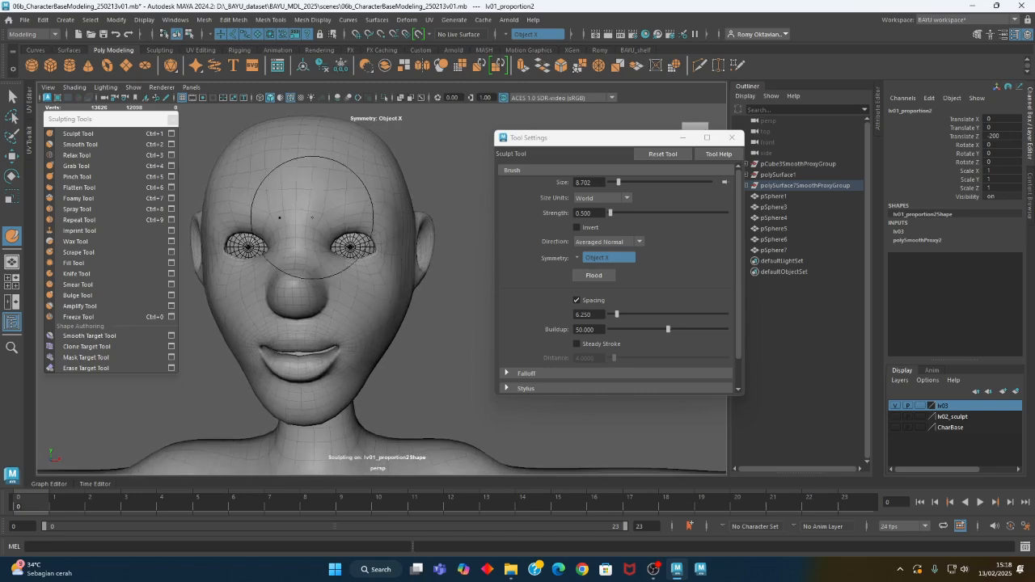
{"action": "middle_click_drag", "start_coordinate": [367, 289], "coordinate": [370, 262], "text": "alt"}
{"action": "left_click_drag", "start_coordinate": [400, 263], "coordinate": [365, 254], "text": "alt"}
{"action": "right_click_drag", "start_coordinate": [364, 254], "coordinate": [427, 291], "text": "alt"}
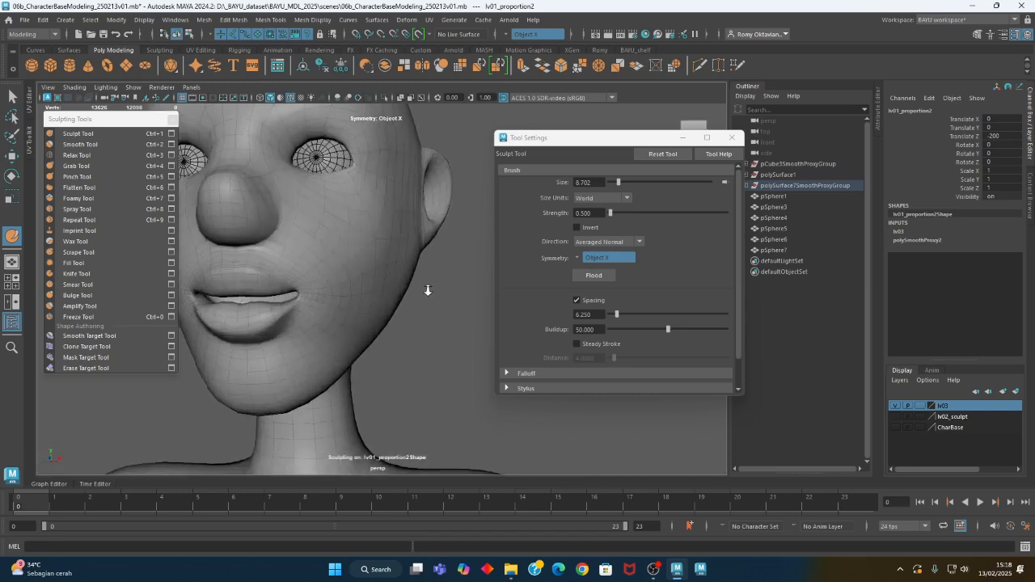
{"action": "left_click_drag", "start_coordinate": [380, 271], "coordinate": [358, 263], "text": "alt"}
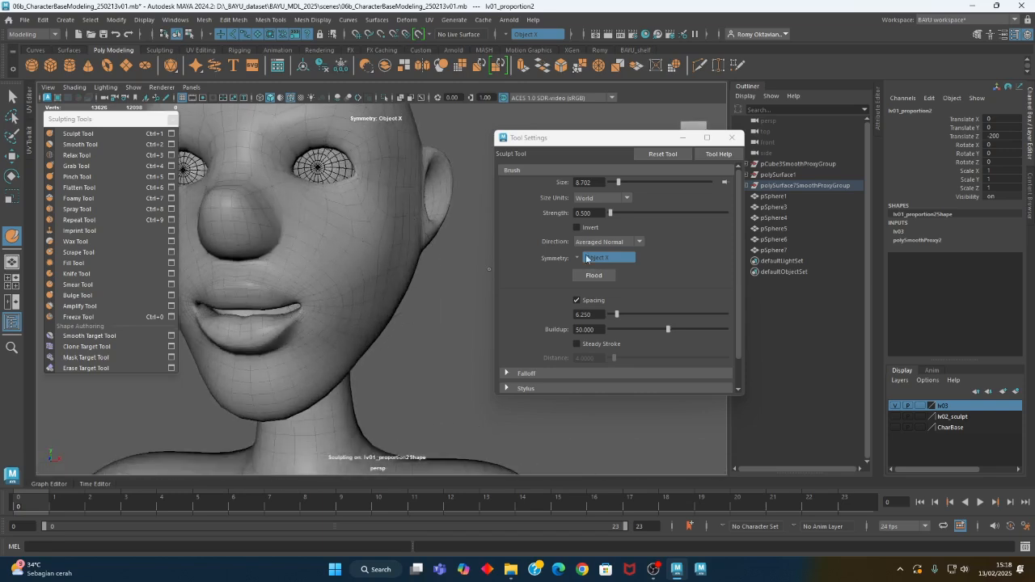
Set the sculpting direction to Z and shape the cheeks with the Sculpt Tool at brush sizes of about 8.7 and 5.85
{"action": "left_click", "coordinate": [606, 241]}
{"action": "left_click", "coordinate": [595, 330]}
{"action": "left_click_drag", "start_coordinate": [421, 242], "coordinate": [350, 308], "text": "alt"}
{"action": "right_click_drag", "start_coordinate": [350, 307], "coordinate": [308, 322], "text": "alt"}
{"action": "mouse_move", "coordinate": [308, 322]}
{"action": "left_mouse_down", "text": "alt"}
{"action": "mouse_move", "coordinate": [325, 328]}
{"action": "mouse_move", "coordinate": [289, 327]}
{"action": "mouse_move", "coordinate": [283, 273]}
{"action": "left_mouse_up", "text": "alt"}
{"action": "right_click_drag", "start_coordinate": [282, 273], "coordinate": [317, 270], "text": "alt"}
{"action": "mouse_move", "coordinate": [317, 270]}
{"action": "left_mouse_down", "text": "alt"}
{"action": "mouse_move", "coordinate": [252, 250]}
{"action": "mouse_move", "coordinate": [288, 261]}
{"action": "left_mouse_up", "text": "alt"}
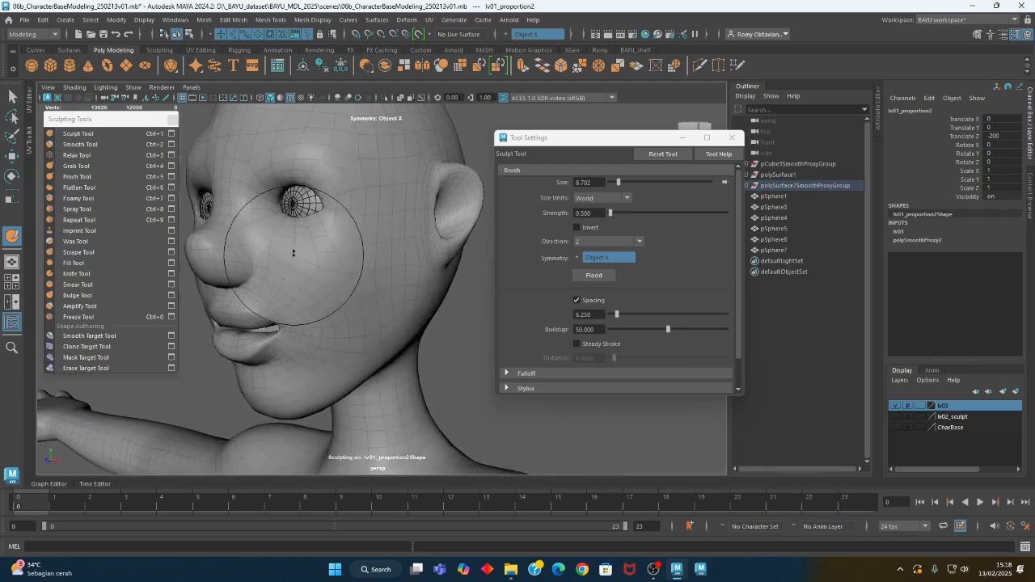
{"action": "mouse_move", "coordinate": [321, 271]}
{"action": "left_mouse_down", "text": "alt"}
{"action": "mouse_move", "coordinate": [304, 278]}
{"action": "mouse_move", "coordinate": [400, 347]}
{"action": "mouse_move", "coordinate": [392, 285]}
{"action": "left_mouse_up", "text": "alt"}
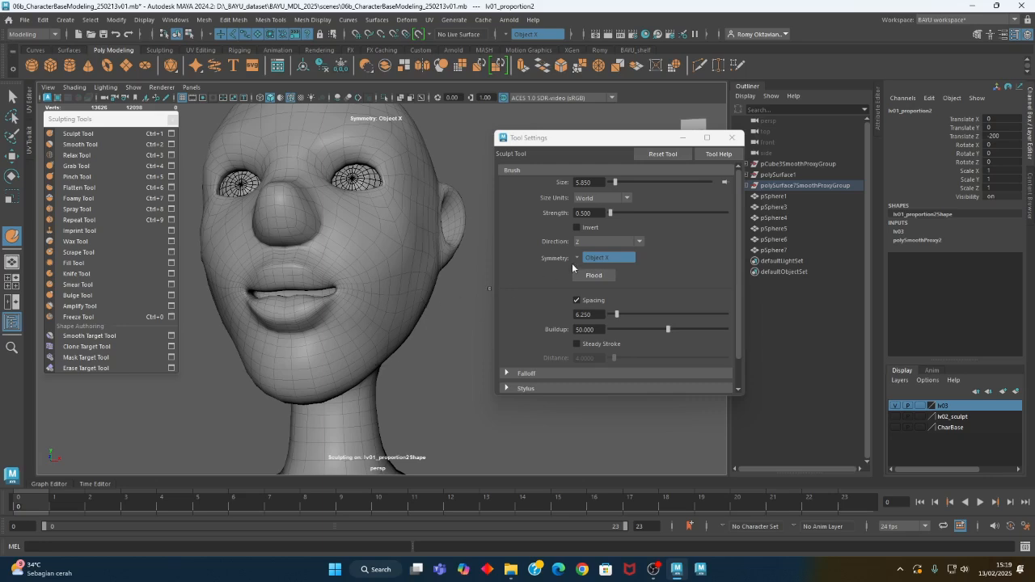
Set the sculpting direction to Averaged Normal and sculpt the cheek and mouth-side area at brush size about 9.9
{"action": "left_click", "coordinate": [594, 242]}
{"action": "left_click", "coordinate": [597, 263]}
{"action": "mouse_move", "coordinate": [429, 293]}
{"action": "left_mouse_down", "text": "alt"}
{"action": "mouse_move", "coordinate": [376, 295]}
{"action": "mouse_move", "coordinate": [361, 308]}
{"action": "mouse_move", "coordinate": [393, 338]}
{"action": "mouse_move", "coordinate": [390, 304]}
{"action": "mouse_move", "coordinate": [405, 329]}
{"action": "mouse_move", "coordinate": [380, 315]}
{"action": "mouse_move", "coordinate": [409, 338]}
{"action": "mouse_move", "coordinate": [398, 281]}
{"action": "left_mouse_up", "text": "alt"}
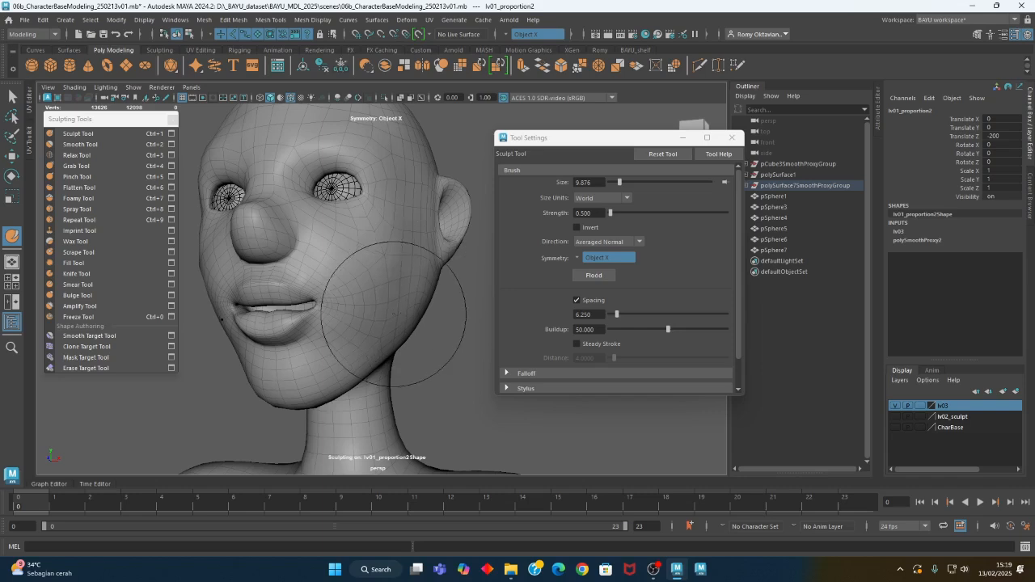
{"action": "mouse_move", "coordinate": [226, 335]}
{"action": "left_mouse_down", "text": "alt"}
{"action": "mouse_move", "coordinate": [397, 347]}
{"action": "mouse_move", "coordinate": [354, 340]}
{"action": "mouse_move", "coordinate": [376, 342]}
{"action": "mouse_move", "coordinate": [360, 340]}
{"action": "mouse_move", "coordinate": [364, 308]}
{"action": "mouse_move", "coordinate": [349, 321]}
{"action": "mouse_move", "coordinate": [405, 358]}
{"action": "mouse_move", "coordinate": [386, 351]}
{"action": "mouse_move", "coordinate": [412, 342]}
{"action": "mouse_move", "coordinate": [365, 377]}
{"action": "mouse_move", "coordinate": [365, 351]}
{"action": "mouse_move", "coordinate": [300, 347]}
{"action": "mouse_move", "coordinate": [348, 381]}
{"action": "mouse_move", "coordinate": [323, 367]}
{"action": "mouse_move", "coordinate": [361, 369]}
{"action": "left_mouse_up", "text": "alt"}
{"action": "right_click_drag", "start_coordinate": [361, 369], "coordinate": [217, 326], "text": "alt"}
Build up the back of the head with the Sculpt Tool at brush size about 17.2
{"action": "mouse_move", "coordinate": [320, 333]}
{"action": "left_mouse_down", "text": "alt"}
{"action": "mouse_move", "coordinate": [360, 324]}
{"action": "mouse_move", "coordinate": [407, 342]}
{"action": "mouse_move", "coordinate": [476, 331]}
{"action": "mouse_move", "coordinate": [488, 340]}
{"action": "mouse_move", "coordinate": [455, 303]}
{"action": "mouse_move", "coordinate": [364, 292]}
{"action": "mouse_move", "coordinate": [371, 270]}
{"action": "left_mouse_up", "text": "alt"}
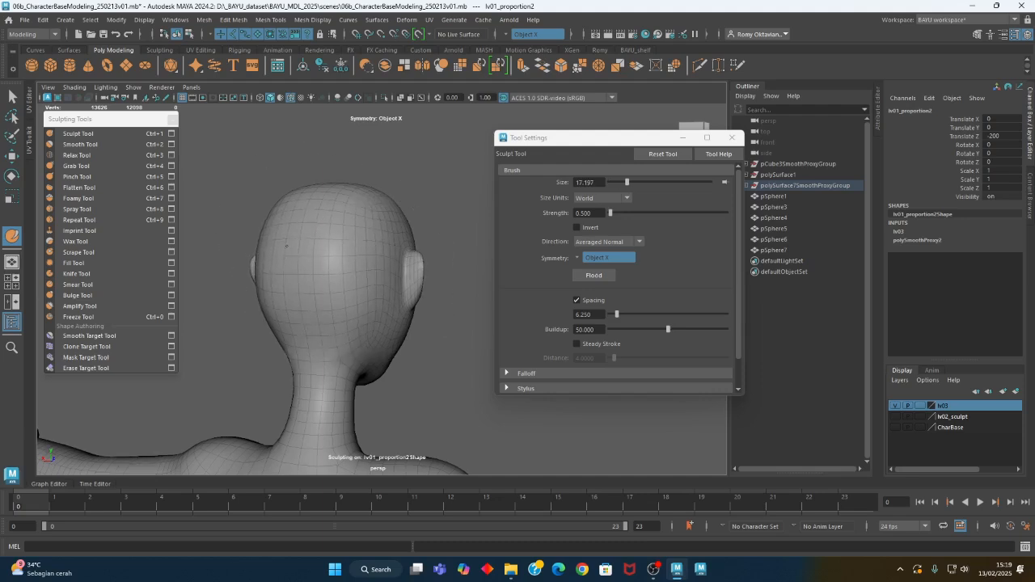
{"action": "left_click_drag", "start_coordinate": [299, 310], "coordinate": [250, 324], "text": "alt"}
{"action": "right_click_drag", "start_coordinate": [250, 324], "coordinate": [546, 310], "text": "alt"}
{"action": "middle_click_drag", "start_coordinate": [271, 218], "coordinate": [275, 305], "text": "alt"}
{"action": "mouse_move", "coordinate": [275, 305]}
{"action": "left_mouse_down", "text": "alt"}
{"action": "mouse_move", "coordinate": [347, 301]}
{"action": "mouse_move", "coordinate": [344, 291]}
{"action": "left_mouse_up", "text": "alt"}
Reshape the brow and eye area with the Grab Tool, reducing the brush size to about 6
{"action": "left_click", "coordinate": [106, 167]}
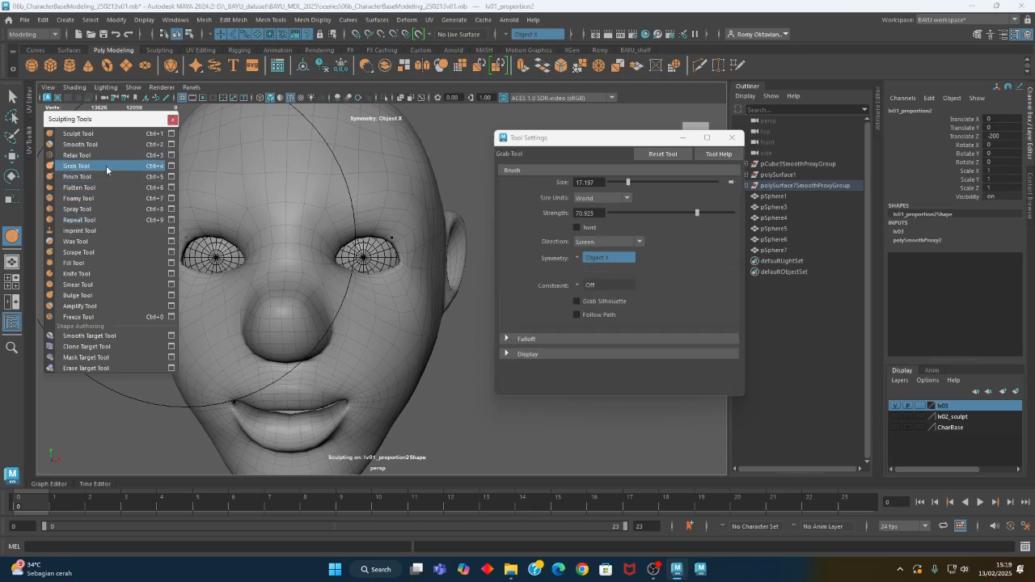
{"action": "left_click_drag", "start_coordinate": [356, 219], "coordinate": [340, 219], "text": "alt"}
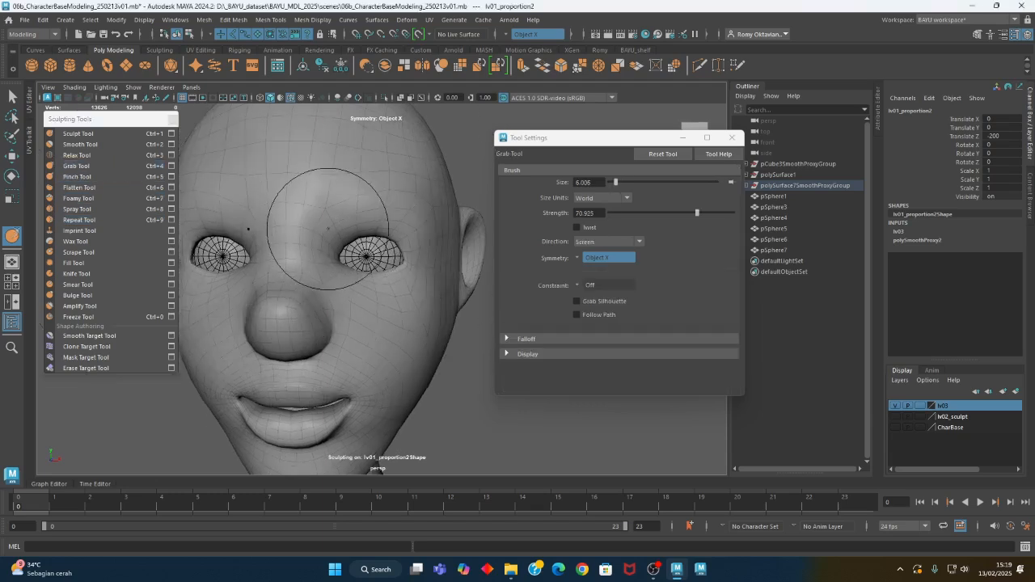
{"action": "mouse_move", "coordinate": [346, 228]}
{"action": "left_mouse_down", "text": "alt"}
{"action": "mouse_move", "coordinate": [416, 241]}
{"action": "mouse_move", "coordinate": [388, 294]}
{"action": "mouse_move", "coordinate": [342, 286]}
{"action": "mouse_move", "coordinate": [331, 300]}
{"action": "mouse_move", "coordinate": [386, 284]}
{"action": "mouse_move", "coordinate": [375, 279]}
{"action": "left_mouse_up", "text": "alt"}
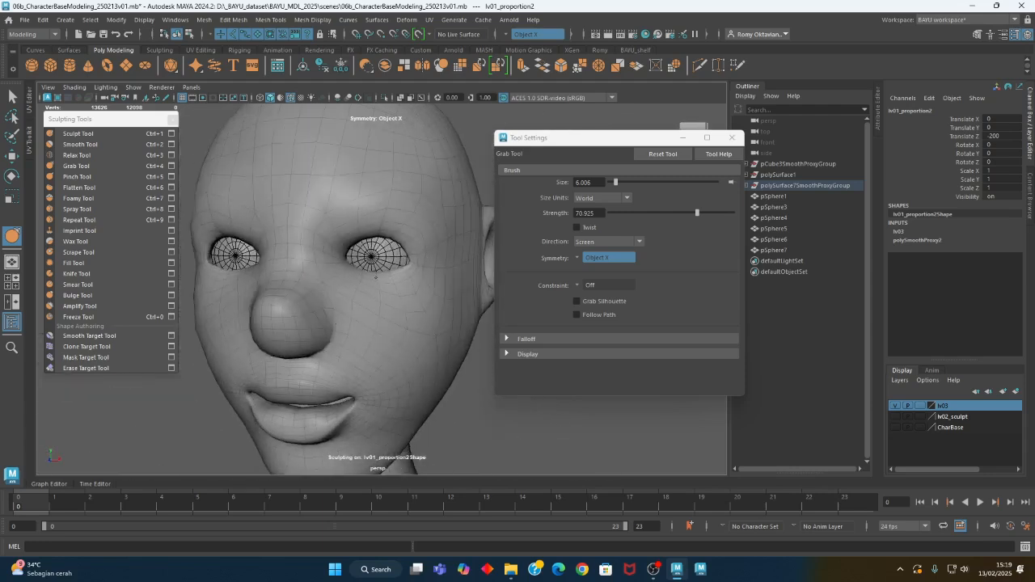
{"action": "right_click_drag", "start_coordinate": [395, 294], "coordinate": [304, 316], "text": "alt"}
{"action": "left_click_drag", "start_coordinate": [304, 316], "coordinate": [325, 307], "text": "alt"}
{"action": "right_click_drag", "start_coordinate": [325, 308], "coordinate": [364, 304], "text": "alt"}
{"action": "middle_click_drag", "start_coordinate": [364, 304], "coordinate": [386, 305], "text": "alt"}
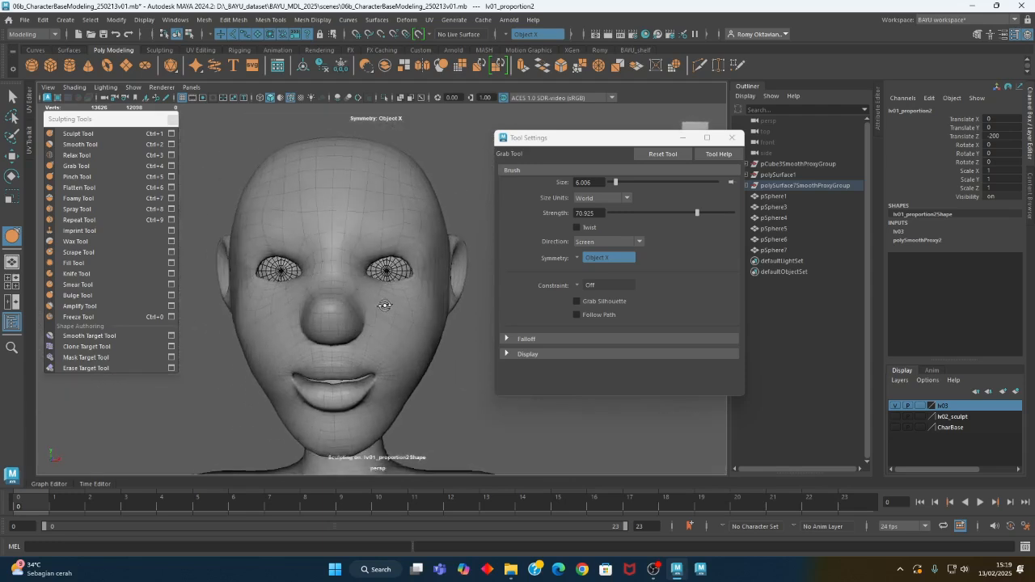
Adjust the nose in side profile with the Grab Tool, enlarging the brush to about 12.7
{"action": "mouse_move", "coordinate": [369, 300]}
{"action": "left_mouse_down", "text": "alt"}
{"action": "mouse_move", "coordinate": [332, 349]}
{"action": "mouse_move", "coordinate": [358, 351]}
{"action": "mouse_move", "coordinate": [347, 369]}
{"action": "mouse_move", "coordinate": [296, 302]}
{"action": "mouse_move", "coordinate": [283, 307]}
{"action": "left_mouse_up", "text": "alt"}
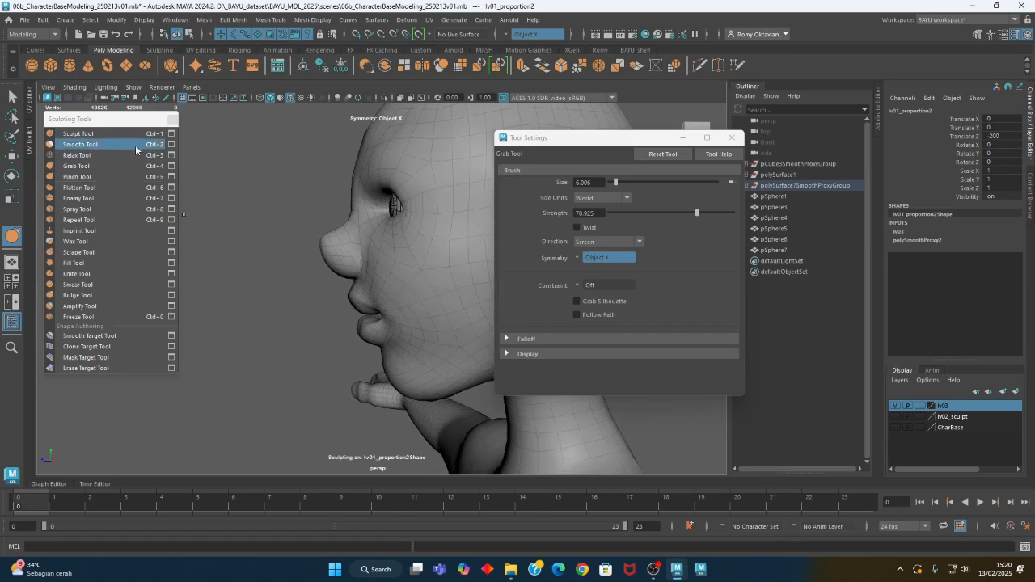
{"action": "mouse_move", "coordinate": [342, 241]}
{"action": "left_mouse_down", "text": "alt"}
{"action": "mouse_move", "coordinate": [326, 250]}
{"action": "mouse_move", "coordinate": [355, 258]}
{"action": "left_mouse_up", "text": "alt"}
{"action": "key", "text": "b"}
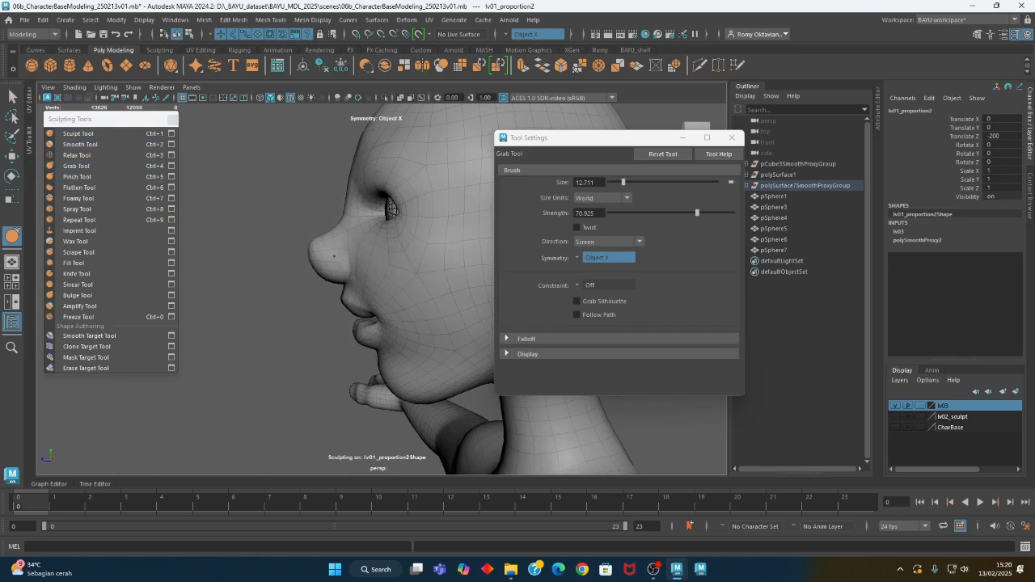
{"action": "mouse_move", "coordinate": [338, 257]}
{"action": "left_mouse_down", "text": "alt"}
{"action": "mouse_move", "coordinate": [369, 235]}
{"action": "mouse_move", "coordinate": [409, 259]}
{"action": "mouse_move", "coordinate": [400, 301]}
{"action": "mouse_move", "coordinate": [338, 270]}
{"action": "left_mouse_up", "text": "alt"}
Sculpt the forehead and brow with the Sculpt Tool at brush size about 12.7, switching the direction from Averaged Normal to Z
{"action": "left_click", "coordinate": [79, 135]}
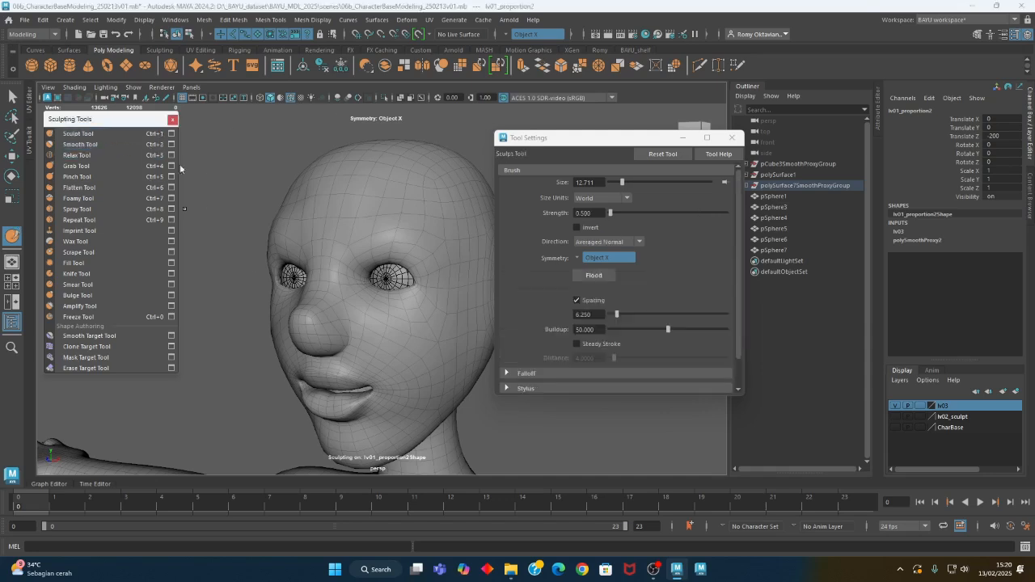
{"action": "left_click_drag", "start_coordinate": [180, 163], "coordinate": [299, 199], "text": "alt"}
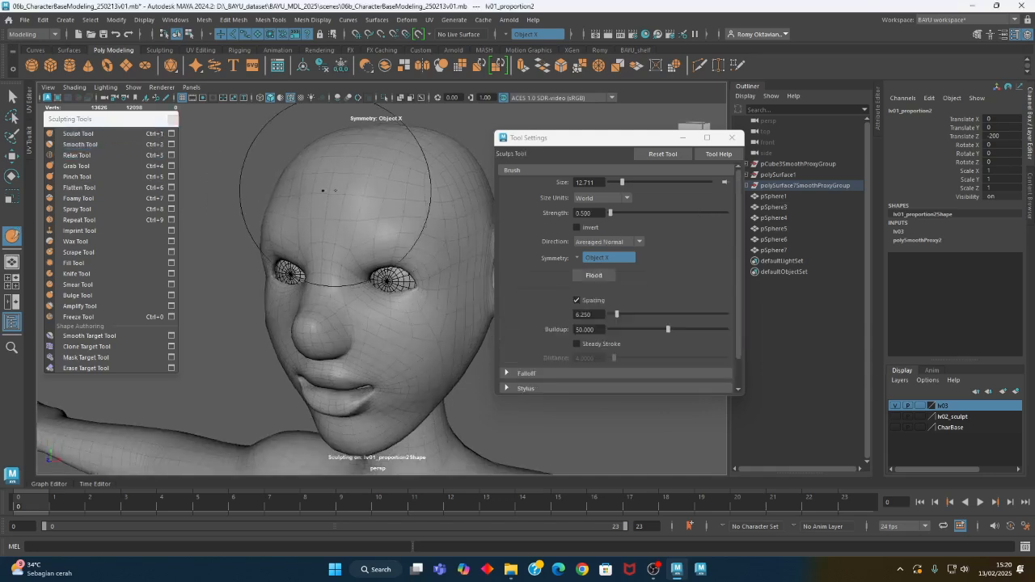
{"action": "left_click_drag", "start_coordinate": [372, 194], "coordinate": [404, 210], "text": "alt"}
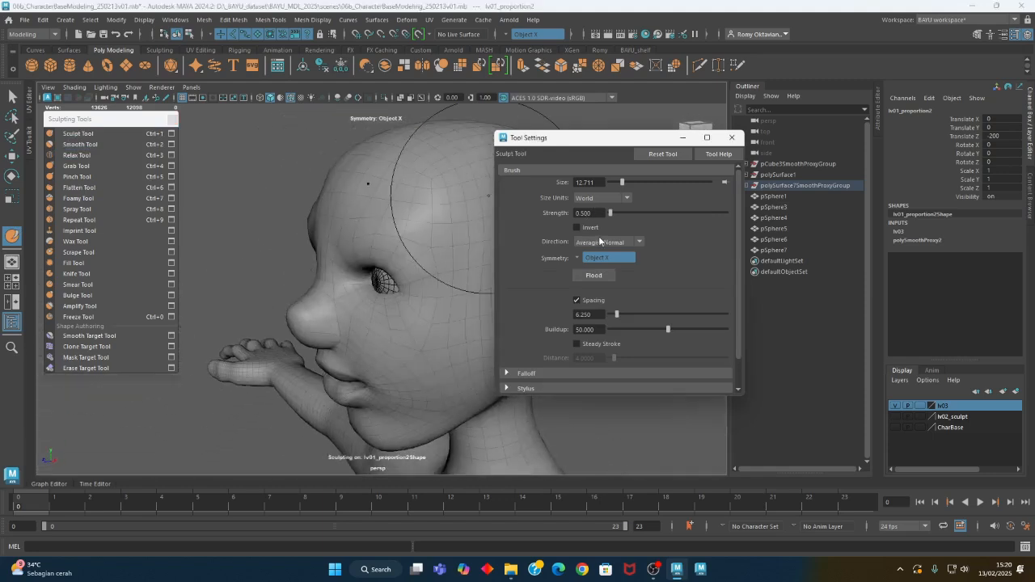
{"action": "left_click", "coordinate": [605, 242]}
{"action": "left_click", "coordinate": [588, 328]}
{"action": "mouse_move", "coordinate": [373, 204]}
{"action": "left_mouse_down", "text": "alt"}
{"action": "mouse_move", "coordinate": [434, 212]}
{"action": "mouse_move", "coordinate": [421, 195]}
{"action": "mouse_move", "coordinate": [334, 190]}
{"action": "left_mouse_up", "text": "alt"}
{"action": "left_click_drag", "start_coordinate": [348, 264], "coordinate": [417, 225], "text": "alt"}
Soften the forehead and brow with the Smooth Tool, leave sculpting mode and close the tool settings
{"action": "left_click", "coordinate": [80, 144]}
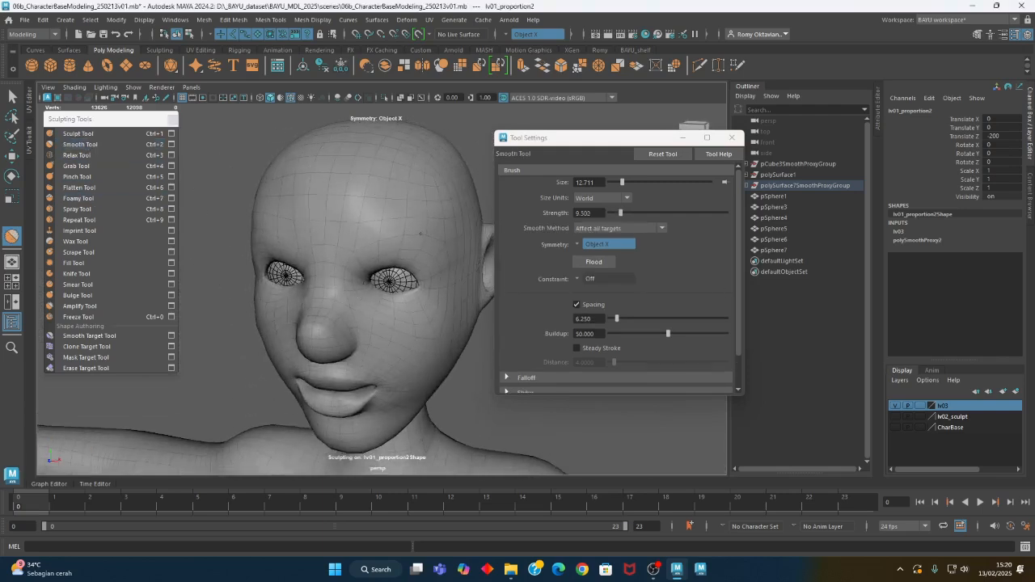
{"action": "right_click_drag", "start_coordinate": [413, 279], "coordinate": [259, 280], "text": "alt"}
{"action": "left_click_drag", "start_coordinate": [259, 280], "coordinate": [326, 314], "text": "alt"}
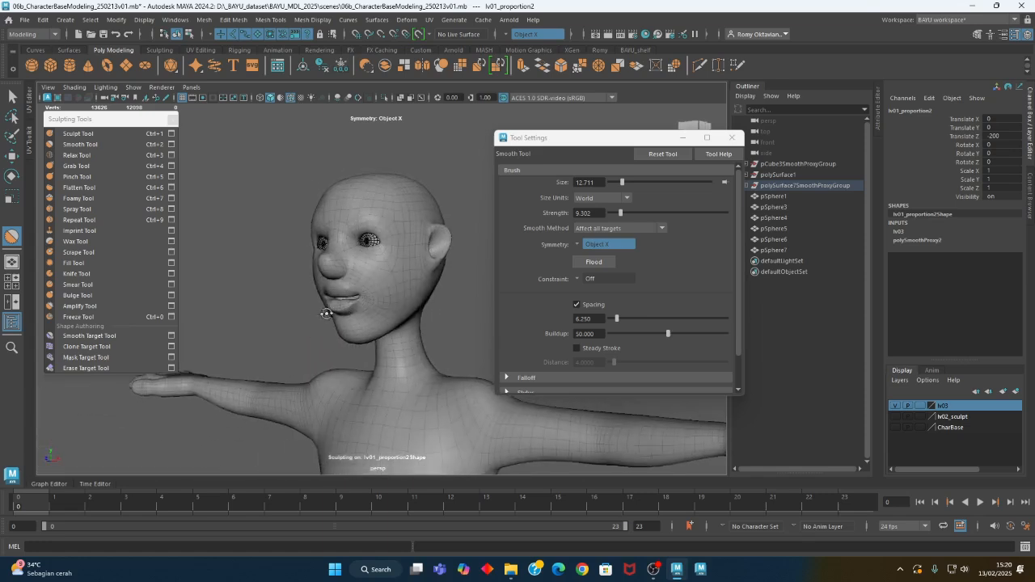
{"action": "key", "text": "w"}
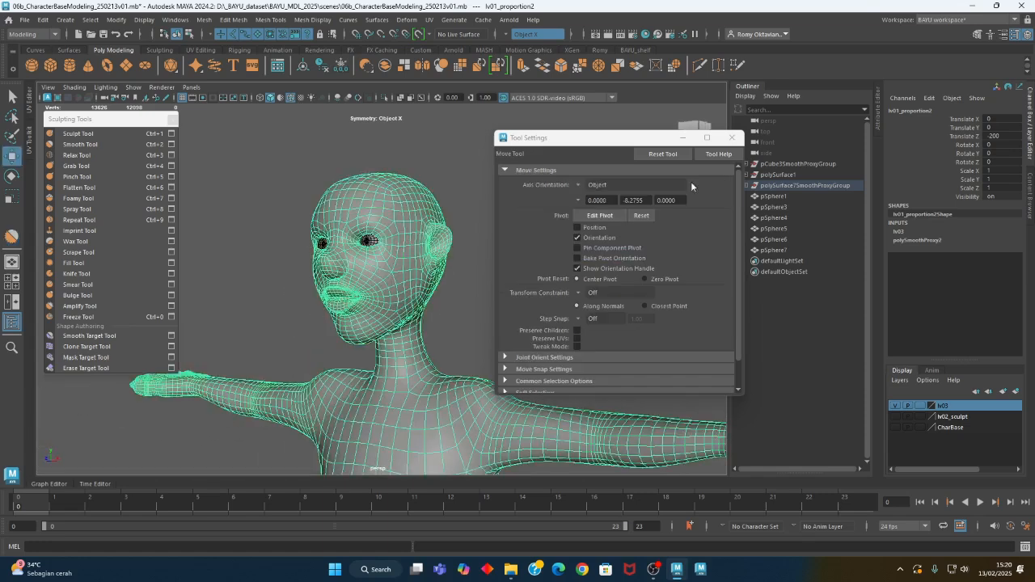
{"action": "left_click", "coordinate": [734, 138]}
Carve the collarbone and neck base with the inverted Sculpt Tool in direction Y at brush size about 12.7
{"action": "left_click_drag", "start_coordinate": [428, 324], "coordinate": [471, 308], "text": "alt"}
{"action": "middle_click_drag", "start_coordinate": [429, 348], "coordinate": [445, 306], "text": "alt"}
{"action": "left_click", "coordinate": [96, 136]}
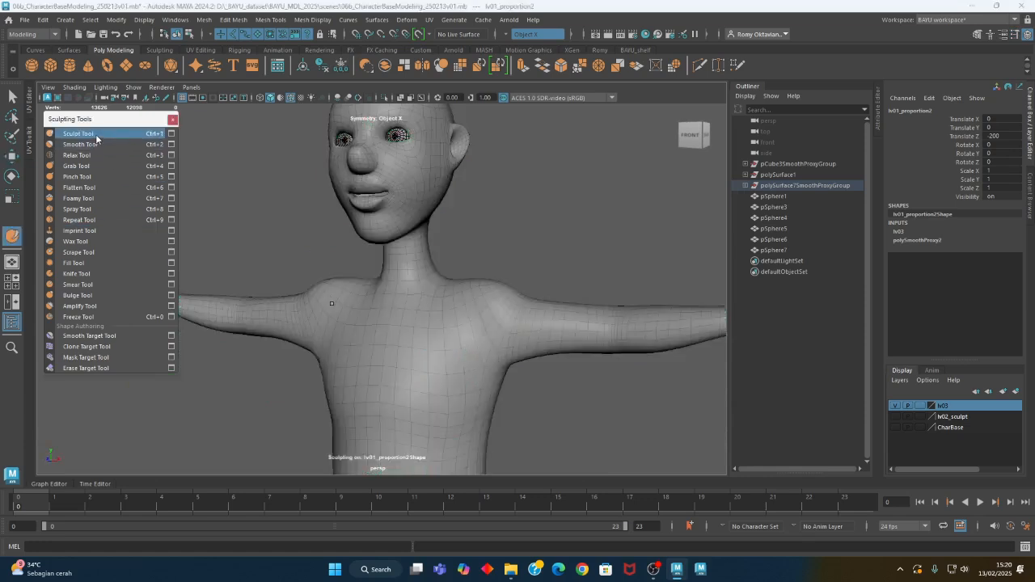
{"action": "left_click", "coordinate": [170, 134]}
{"action": "left_click", "coordinate": [584, 240]}
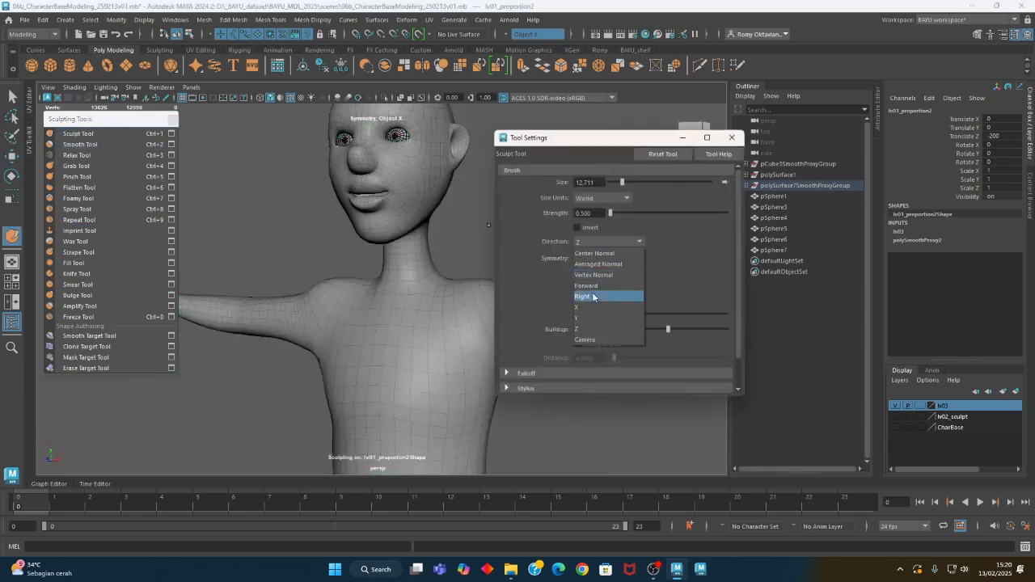
{"action": "left_click", "coordinate": [585, 320]}
{"action": "left_click", "coordinate": [577, 229]}
{"action": "middle_click_drag", "start_coordinate": [429, 305], "coordinate": [379, 275], "text": "alt"}
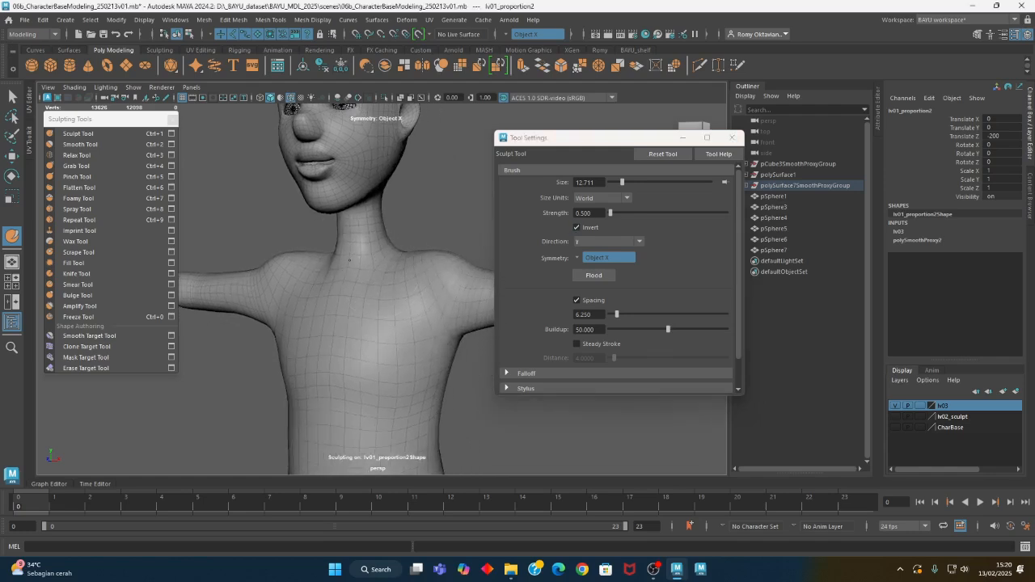
{"action": "mouse_move", "coordinate": [397, 280]}
{"action": "left_mouse_down", "text": "alt"}
{"action": "mouse_move", "coordinate": [474, 289]}
{"action": "mouse_move", "coordinate": [366, 278]}
{"action": "mouse_move", "coordinate": [430, 300]}
{"action": "left_mouse_up", "text": "alt"}
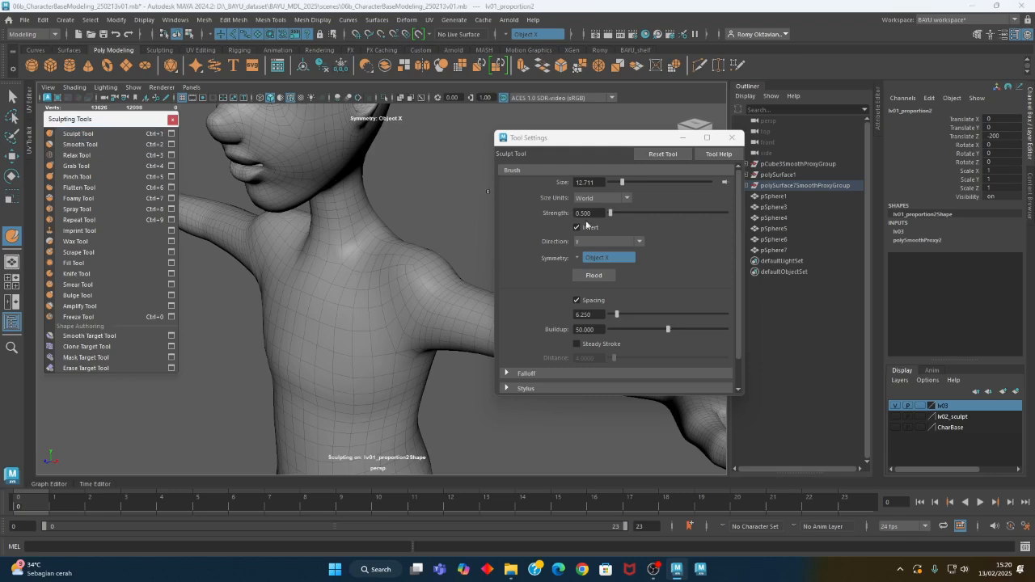
Turn inversion off, set the direction to Averaged Normal and sculpt the shoulder at brush size about 8.7
{"action": "left_click", "coordinate": [586, 245]}
{"action": "left_click", "coordinate": [598, 242]}
{"action": "mouse_move", "coordinate": [444, 279]}
{"action": "left_mouse_down", "text": "alt"}
{"action": "mouse_move", "coordinate": [367, 303]}
{"action": "mouse_move", "coordinate": [410, 298]}
{"action": "mouse_move", "coordinate": [320, 300]}
{"action": "mouse_move", "coordinate": [365, 331]}
{"action": "mouse_move", "coordinate": [337, 336]}
{"action": "left_mouse_up", "text": "alt"}
{"action": "key", "text": "b"}
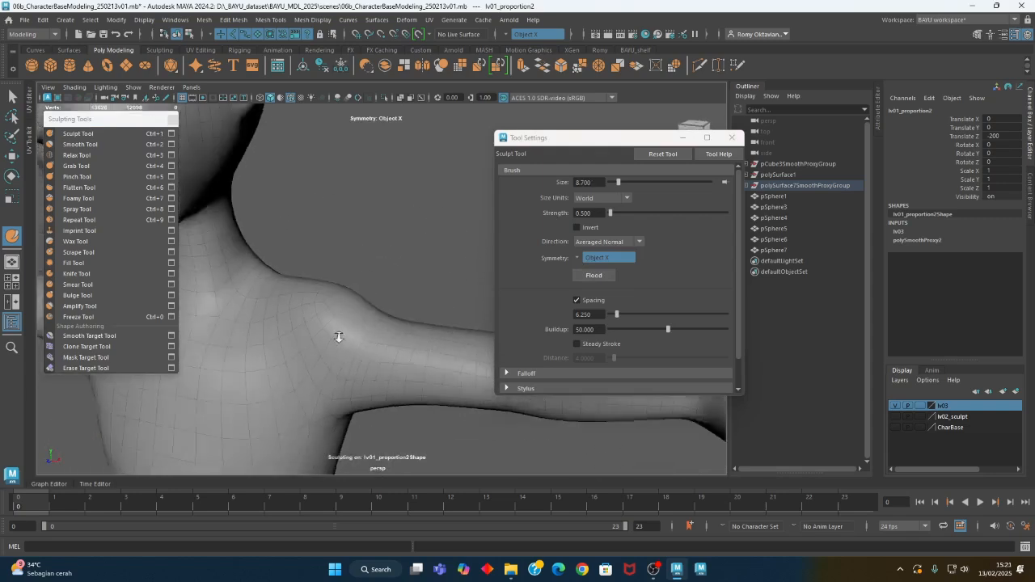
Tighten the mesh along the lower edge of the chest with the Pinch Tool, starting at brush size about 8.7
{"action": "scroll", "coordinate": [339, 332], "scroll_direction": "down", "scroll_amount": 5}
{"action": "middle_click_drag", "start_coordinate": [342, 327], "coordinate": [370, 270], "text": "alt"}
{"action": "left_click_drag", "start_coordinate": [371, 270], "coordinate": [352, 316], "text": "alt"}
{"action": "middle_click_drag", "start_coordinate": [353, 316], "coordinate": [428, 273], "text": "alt"}
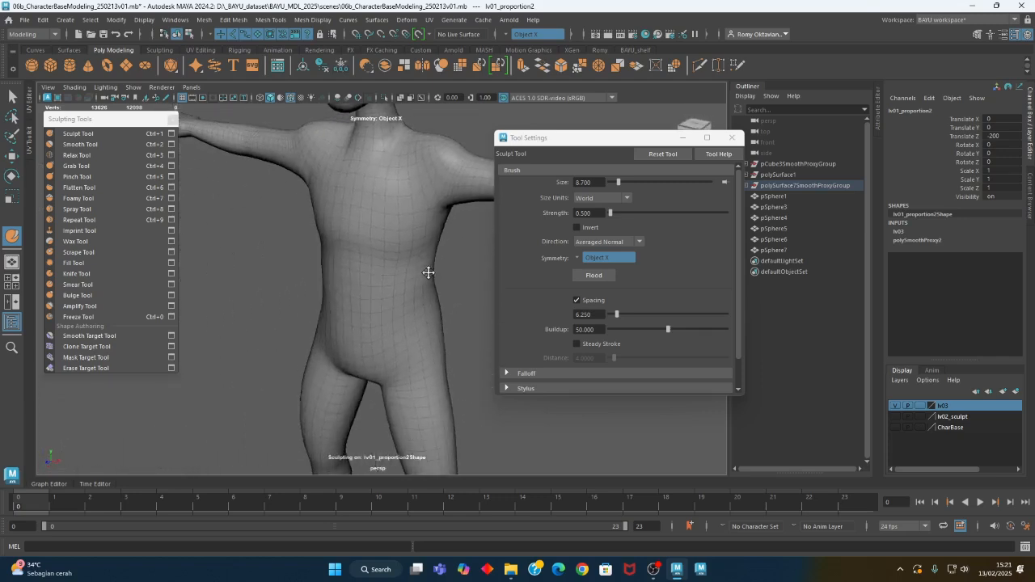
{"action": "scroll", "coordinate": [347, 243], "scroll_direction": "down", "scroll_amount": 4}
{"action": "middle_click_drag", "start_coordinate": [333, 245], "coordinate": [333, 260], "text": "alt"}
{"action": "mouse_move", "coordinate": [332, 260]}
{"action": "left_mouse_down", "text": "alt"}
{"action": "mouse_move", "coordinate": [440, 312]}
{"action": "mouse_move", "coordinate": [439, 303]}
{"action": "mouse_move", "coordinate": [437, 324]}
{"action": "mouse_move", "coordinate": [323, 308]}
{"action": "mouse_move", "coordinate": [355, 309]}
{"action": "mouse_move", "coordinate": [342, 339]}
{"action": "left_mouse_up", "text": "alt"}
{"action": "middle_click_drag", "start_coordinate": [342, 340], "coordinate": [325, 305], "text": "alt"}
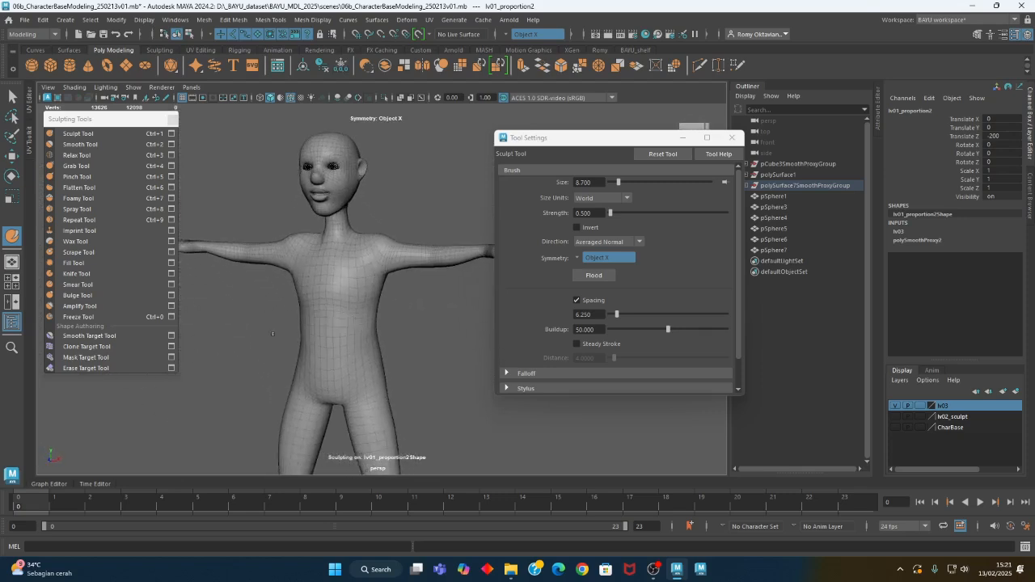
{"action": "scroll", "coordinate": [323, 304], "scroll_direction": "up", "scroll_amount": 4}
{"action": "left_click", "coordinate": [77, 177]}
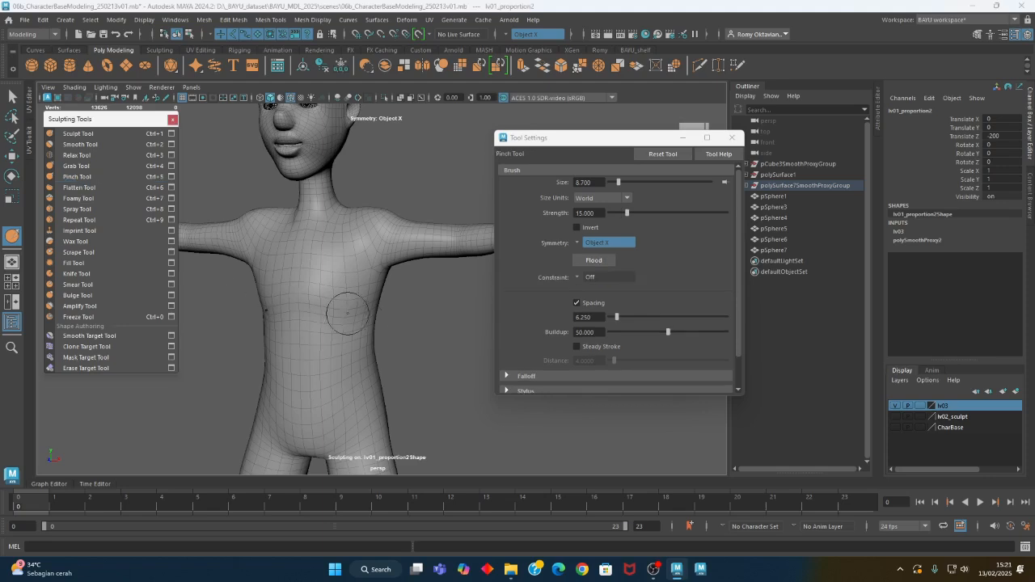
{"action": "left_click_drag", "start_coordinate": [343, 315], "coordinate": [331, 314], "text": "alt"}
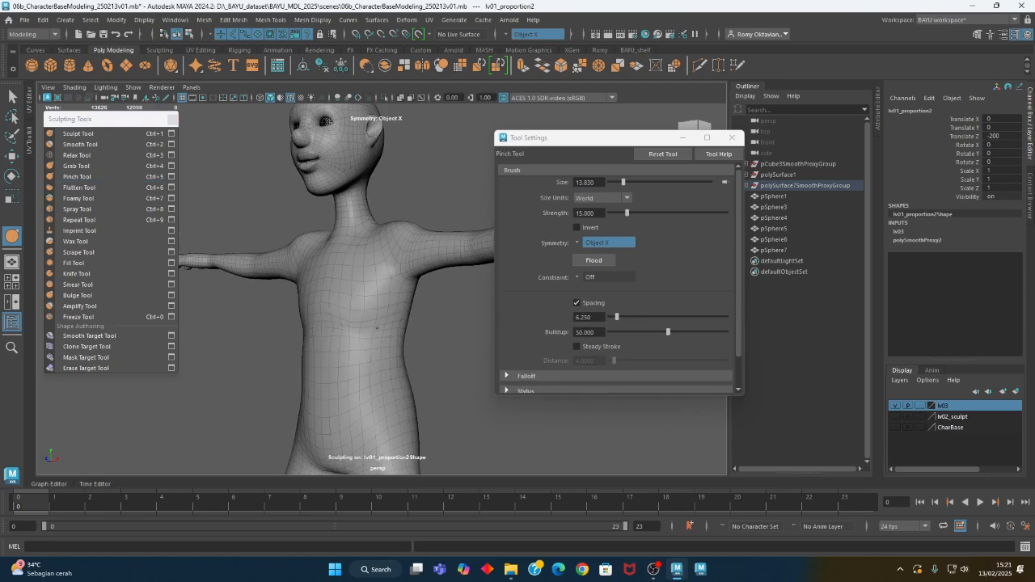
Pinch the hip and upper thigh area with the Pinch Tool at brush size about 13.8
{"action": "left_click_drag", "start_coordinate": [340, 353], "coordinate": [369, 380], "text": "alt"}
{"action": "middle_click_drag", "start_coordinate": [370, 380], "coordinate": [366, 327], "text": "alt"}
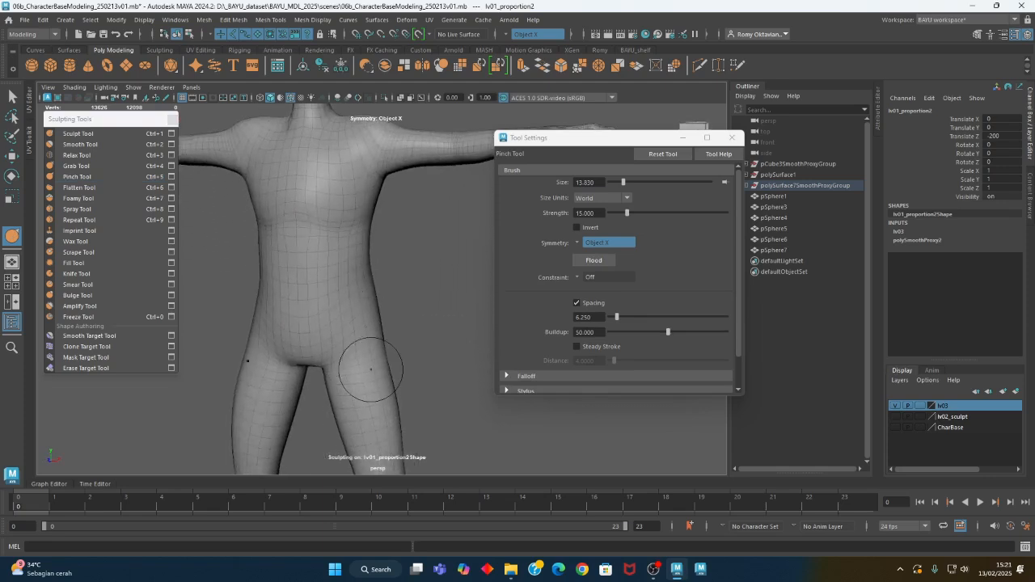
{"action": "left_click_drag", "start_coordinate": [370, 369], "coordinate": [359, 370], "text": "alt"}
{"action": "mouse_move", "coordinate": [411, 394]}
{"action": "left_mouse_down", "text": "alt"}
{"action": "mouse_move", "coordinate": [299, 365]}
{"action": "mouse_move", "coordinate": [324, 342]}
{"action": "mouse_move", "coordinate": [331, 381]}
{"action": "mouse_move", "coordinate": [291, 348]}
{"action": "left_mouse_up", "text": "alt"}
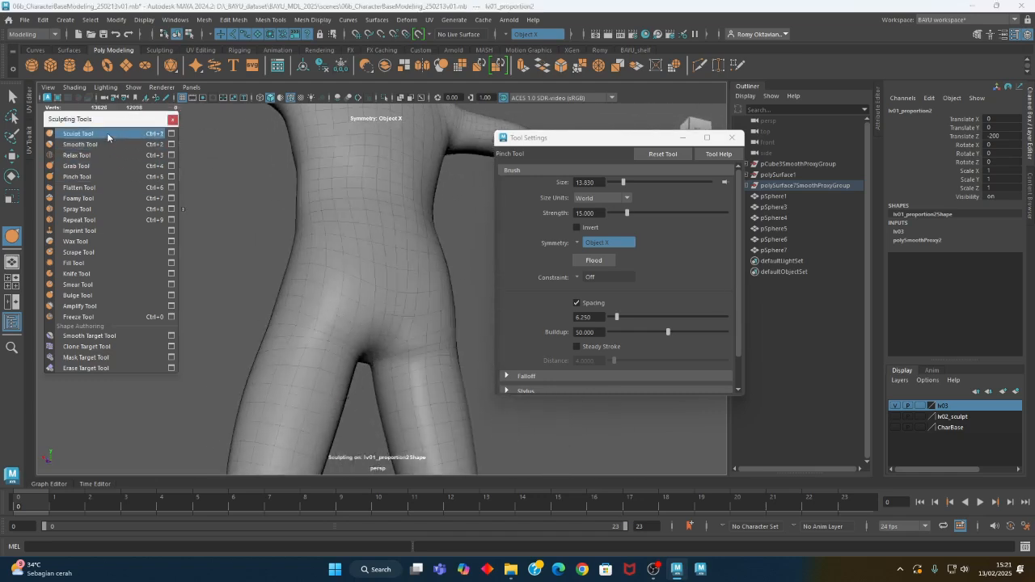
Build up the buttocks with the Sculpt Tool, enlarging the brush to about 20.7
{"action": "left_click", "coordinate": [107, 136]}
{"action": "mouse_move", "coordinate": [386, 296]}
{"action": "left_mouse_down", "text": "alt"}
{"action": "mouse_move", "coordinate": [400, 329]}
{"action": "mouse_move", "coordinate": [377, 322]}
{"action": "mouse_move", "coordinate": [372, 311]}
{"action": "mouse_move", "coordinate": [397, 321]}
{"action": "mouse_move", "coordinate": [373, 296]}
{"action": "left_mouse_up", "text": "alt"}
{"action": "key", "text": "b"}
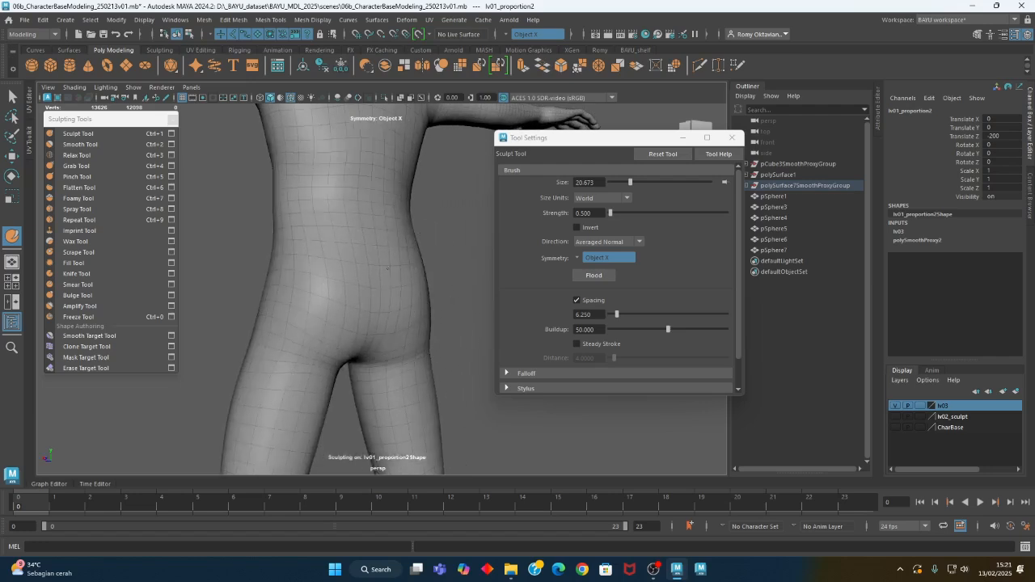
{"action": "mouse_move", "coordinate": [350, 194]}
{"action": "left_mouse_down", "text": "alt"}
{"action": "mouse_move", "coordinate": [301, 257]}
{"action": "mouse_move", "coordinate": [377, 229]}
{"action": "mouse_move", "coordinate": [261, 271]}
{"action": "mouse_move", "coordinate": [335, 359]}
{"action": "mouse_move", "coordinate": [453, 356]}
{"action": "mouse_move", "coordinate": [266, 288]}
{"action": "mouse_move", "coordinate": [347, 326]}
{"action": "mouse_move", "coordinate": [340, 335]}
{"action": "mouse_move", "coordinate": [323, 257]}
{"action": "left_mouse_up", "text": "alt"}
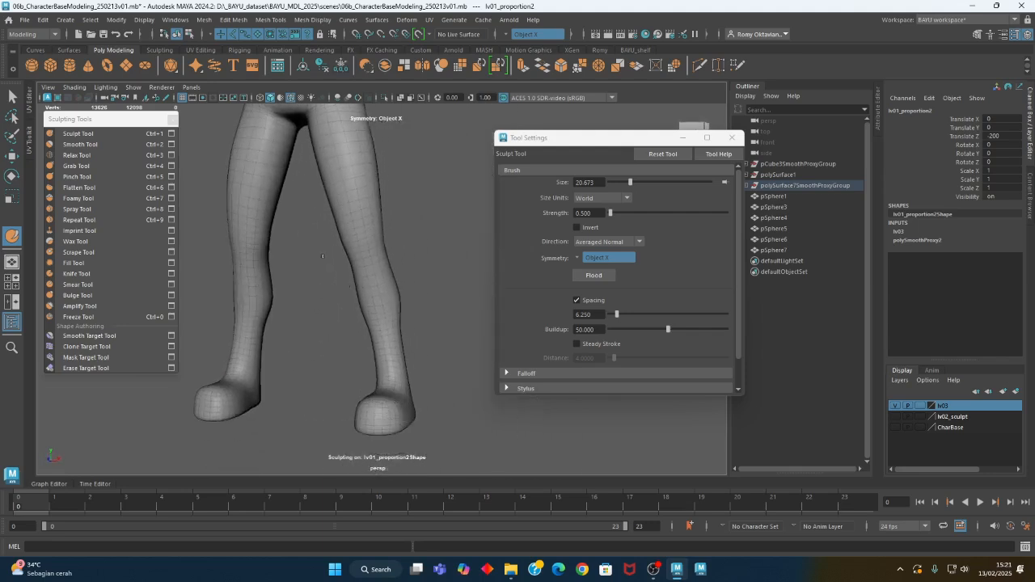
Sculpt the knees in Averaged Normal direction, reducing the brush size to about 9.8
{"action": "middle_click_drag", "start_coordinate": [383, 335], "coordinate": [381, 312], "text": "alt"}
{"action": "right_click_drag", "start_coordinate": [381, 312], "coordinate": [468, 315], "text": "alt"}
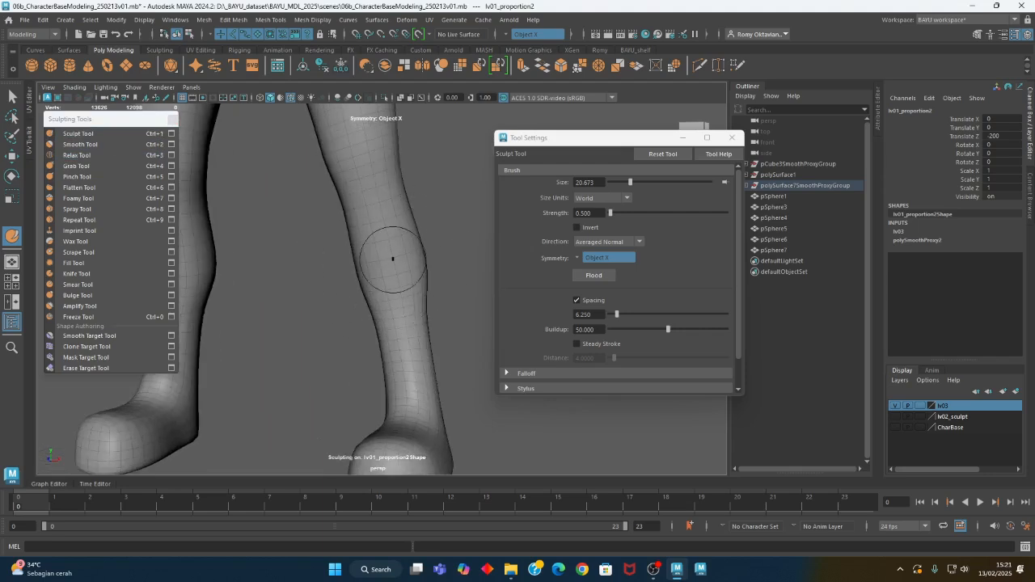
{"action": "mouse_move", "coordinate": [393, 259]}
{"action": "left_mouse_down", "text": "alt"}
{"action": "mouse_move", "coordinate": [388, 289]}
{"action": "mouse_move", "coordinate": [399, 283]}
{"action": "left_mouse_up", "text": "alt"}
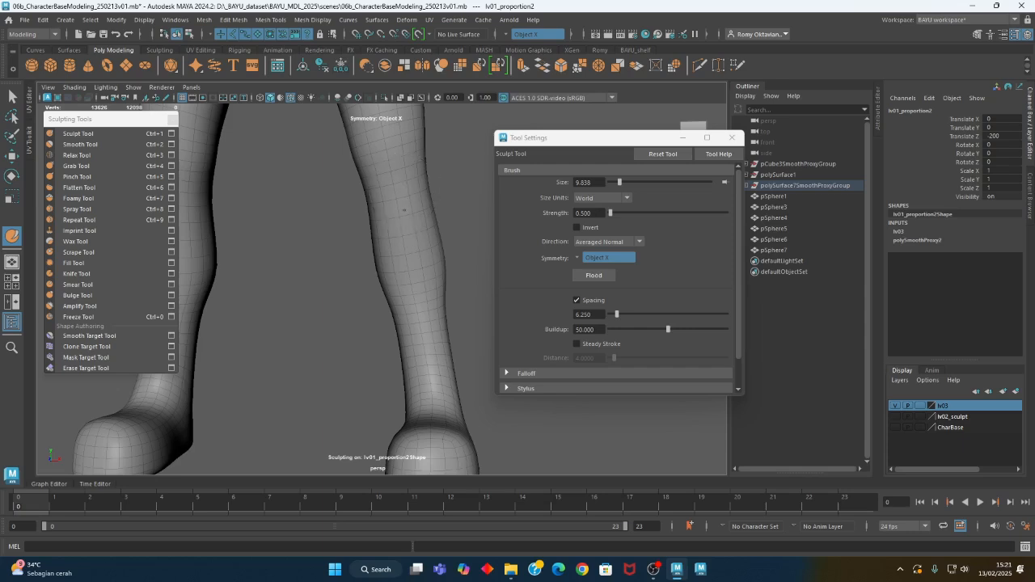
{"action": "mouse_move", "coordinate": [419, 270]}
{"action": "left_mouse_down", "text": "alt"}
{"action": "mouse_move", "coordinate": [396, 331]}
{"action": "mouse_move", "coordinate": [370, 331]}
{"action": "mouse_move", "coordinate": [408, 322]}
{"action": "left_mouse_up", "text": "alt"}
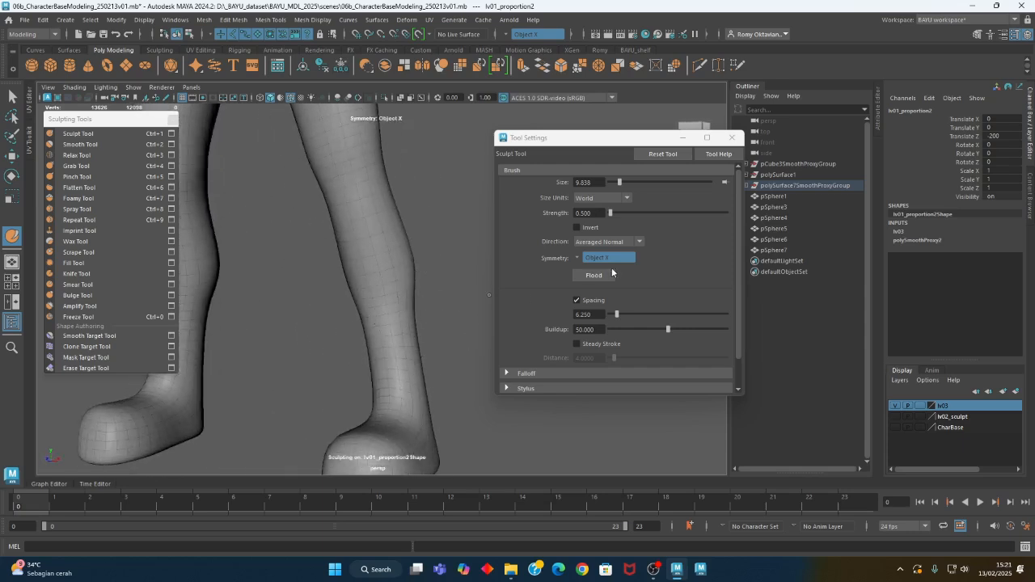
Set the sculpting direction to Z and push out the fronts of the knees at brush size about 9.8
{"action": "left_click", "coordinate": [608, 242]}
{"action": "left_click", "coordinate": [591, 328]}
{"action": "left_click", "coordinate": [348, 220]}
{"action": "left_click_drag", "start_coordinate": [364, 245], "coordinate": [387, 288], "text": "alt"}
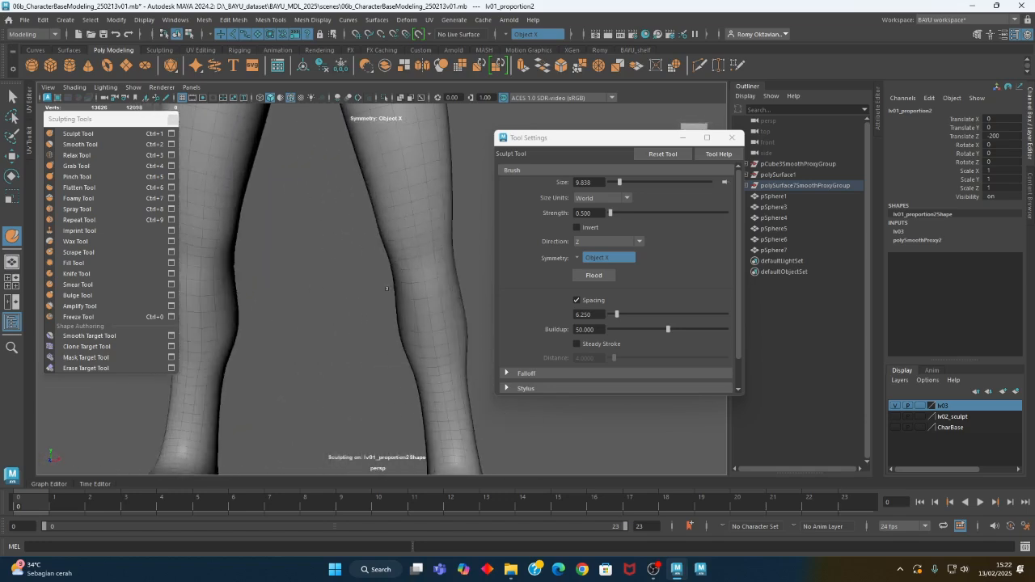
{"action": "left_click_drag", "start_coordinate": [437, 226], "coordinate": [421, 226], "text": "alt"}
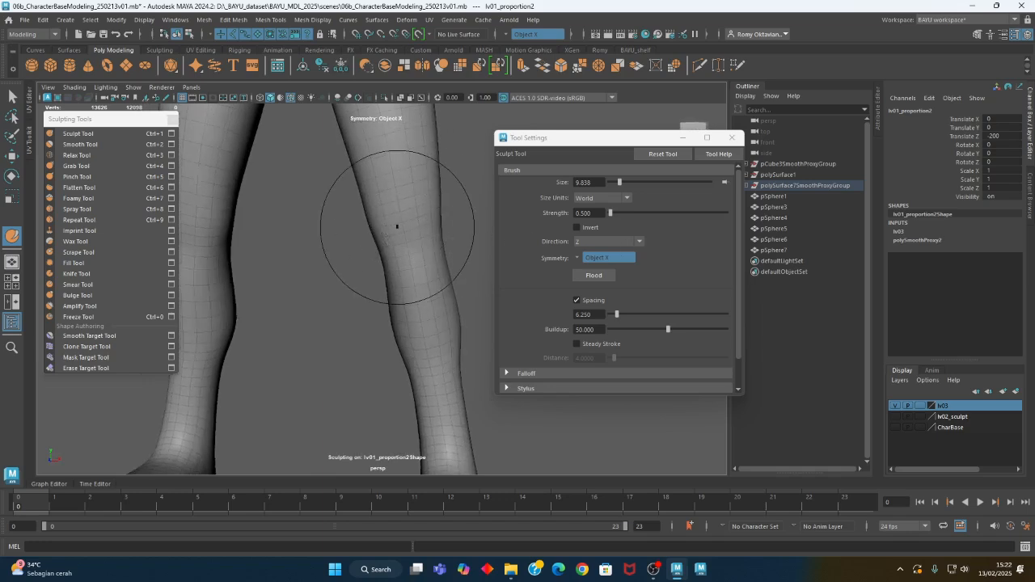
Raise the Sculpt Tool strength to 1 and shape the knees at brush sizes of about 21 and 11.8
{"action": "double_click", "coordinate": [590, 213]}
{"action": "left_click_drag", "start_coordinate": [427, 246], "coordinate": [381, 240], "text": "alt"}
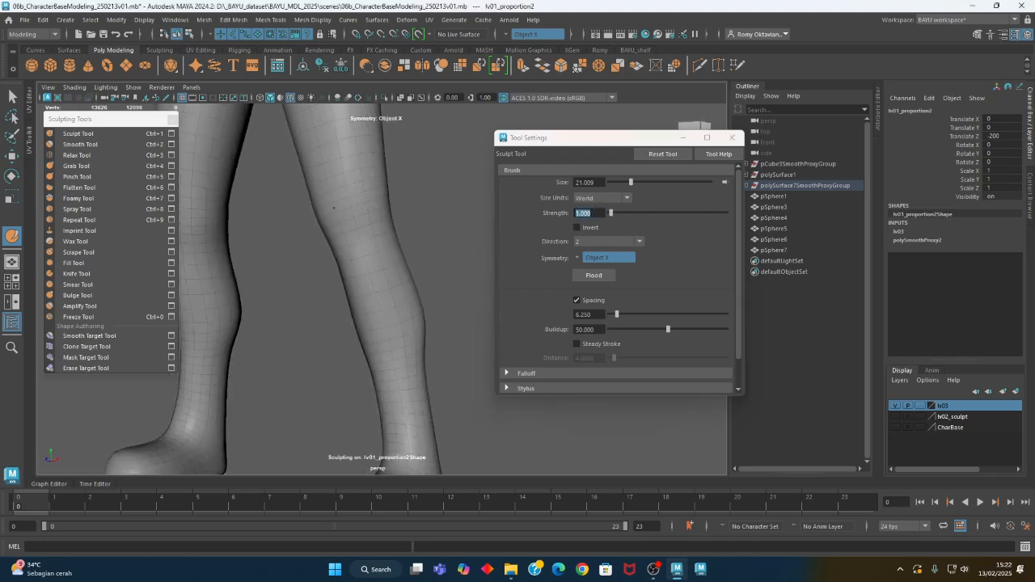
{"action": "left_click_drag", "start_coordinate": [333, 229], "coordinate": [340, 228], "text": "alt"}
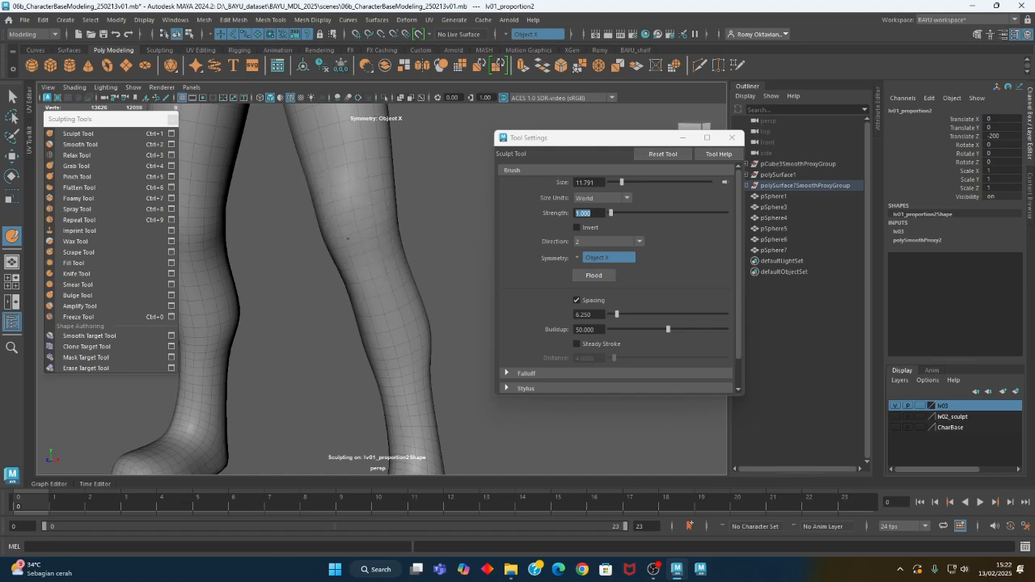
{"action": "left_click_drag", "start_coordinate": [382, 260], "coordinate": [353, 275], "text": "alt"}
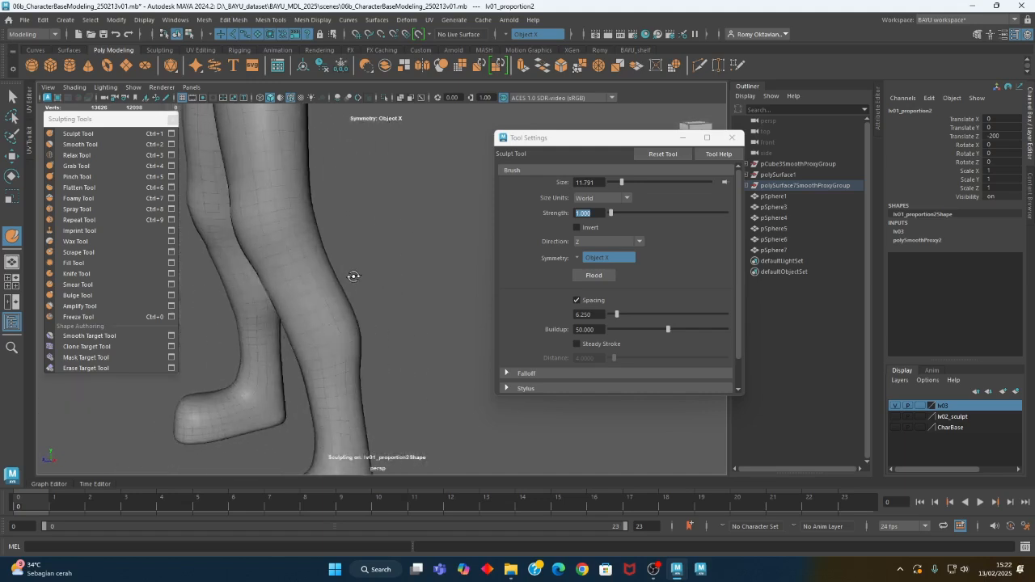
Refine the leg shape around the thighs and knees with the Grab Tool at brush size about 30.3
{"action": "middle_click_drag", "start_coordinate": [354, 275], "coordinate": [377, 314], "text": "alt"}
{"action": "right_click_drag", "start_coordinate": [377, 314], "coordinate": [312, 301], "text": "alt"}
{"action": "mouse_move", "coordinate": [311, 301]}
{"action": "left_mouse_down", "text": "alt"}
{"action": "mouse_move", "coordinate": [358, 302]}
{"action": "mouse_move", "coordinate": [300, 298]}
{"action": "left_mouse_up", "text": "alt"}
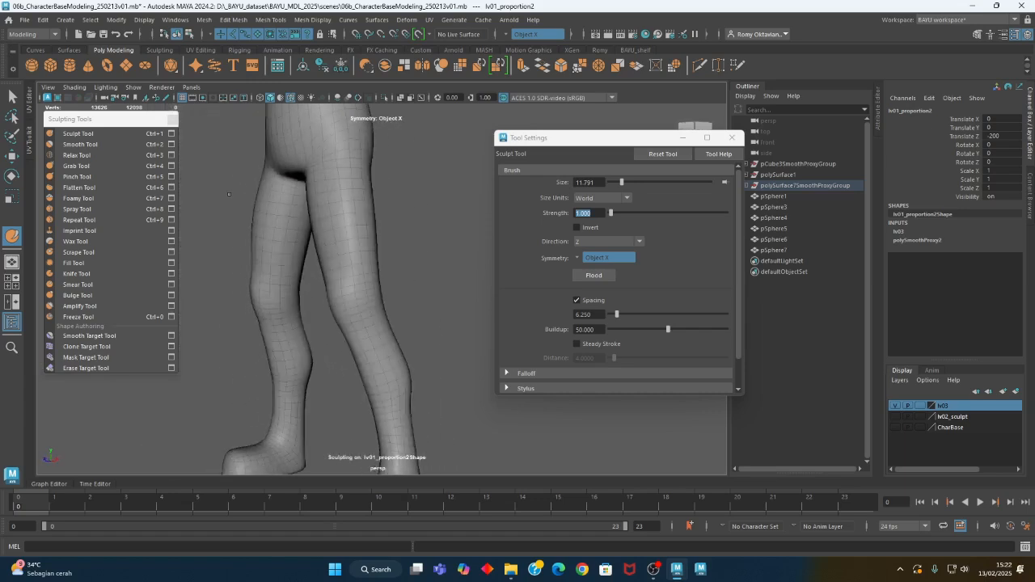
{"action": "left_click", "coordinate": [76, 166]}
{"action": "left_click_drag", "start_coordinate": [345, 231], "coordinate": [339, 237], "text": "alt"}
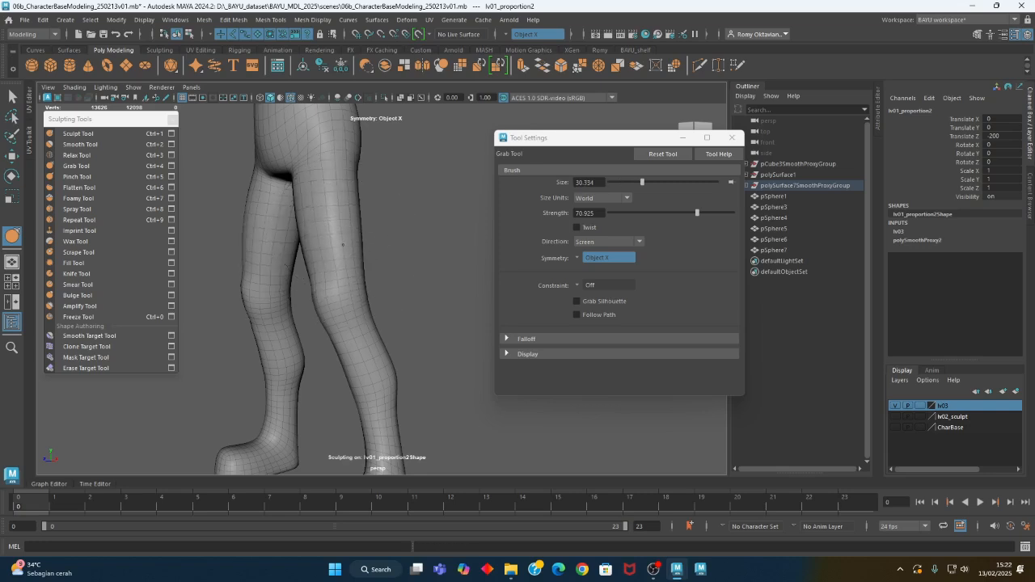
{"action": "mouse_move", "coordinate": [334, 271]}
{"action": "left_mouse_down", "text": "alt"}
{"action": "mouse_move", "coordinate": [455, 259]}
{"action": "mouse_move", "coordinate": [449, 238]}
{"action": "left_mouse_up", "text": "alt"}
{"action": "mouse_move", "coordinate": [488, 280]}
{"action": "left_mouse_down", "text": "alt"}
{"action": "mouse_move", "coordinate": [377, 308]}
{"action": "mouse_move", "coordinate": [363, 280]}
{"action": "mouse_move", "coordinate": [380, 321]}
{"action": "mouse_move", "coordinate": [208, 302]}
{"action": "mouse_move", "coordinate": [240, 292]}
{"action": "mouse_move", "coordinate": [366, 305]}
{"action": "mouse_move", "coordinate": [348, 318]}
{"action": "mouse_move", "coordinate": [354, 302]}
{"action": "left_mouse_up", "text": "alt"}
{"action": "scroll", "coordinate": [366, 304], "scroll_direction": "down", "scroll_amount": 3}
{"action": "middle_click_drag", "start_coordinate": [354, 302], "coordinate": [353, 322], "text": "alt"}
{"action": "right_click_drag", "start_coordinate": [390, 276], "coordinate": [385, 279], "text": "alt"}
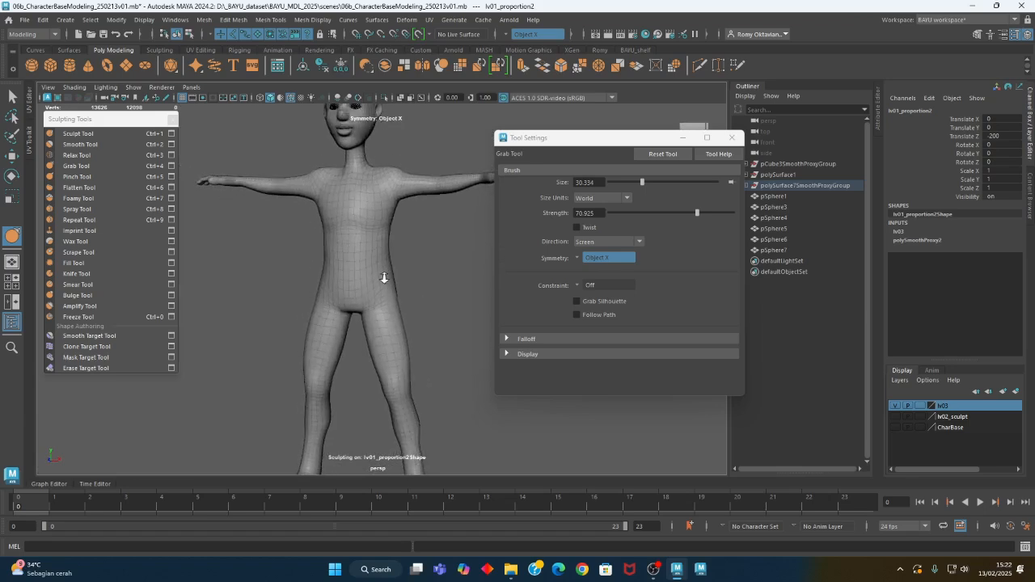
{"action": "middle_click_drag", "start_coordinate": [384, 279], "coordinate": [356, 317], "text": "alt"}
{"action": "right_click_drag", "start_coordinate": [356, 316], "coordinate": [489, 277], "text": "alt"}
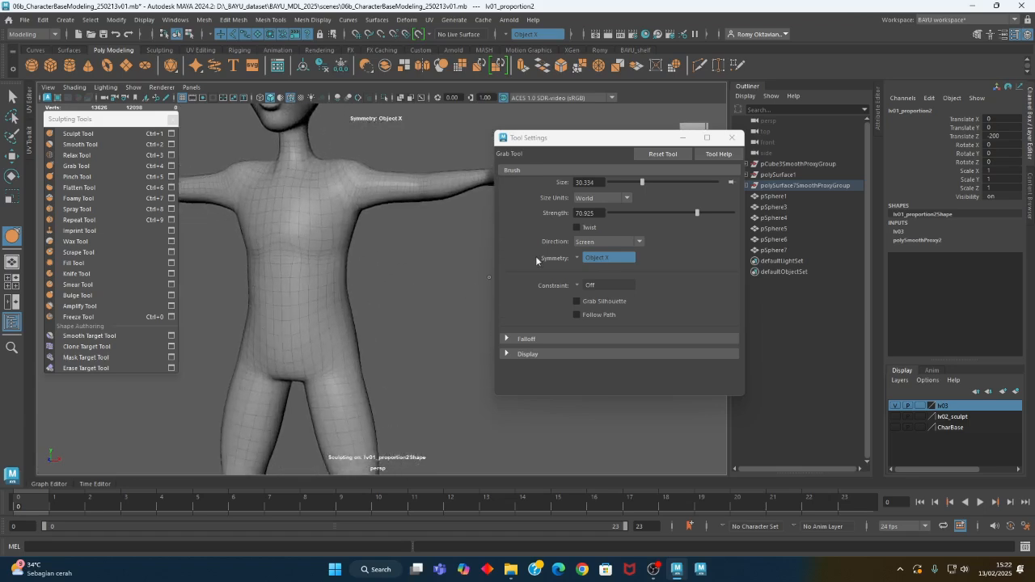
Close the sculpting tool windows, leave sculpting for the Move tool and deselect the character
{"action": "left_click", "coordinate": [733, 138]}
{"action": "left_click", "coordinate": [172, 119]}
{"action": "right_click_drag", "start_coordinate": [256, 192], "coordinate": [212, 271], "text": "alt"}
{"action": "middle_click_drag", "start_coordinate": [357, 283], "coordinate": [351, 250], "text": "alt"}
{"action": "key", "text": "w"}
{"action": "left_click", "coordinate": [439, 282]}
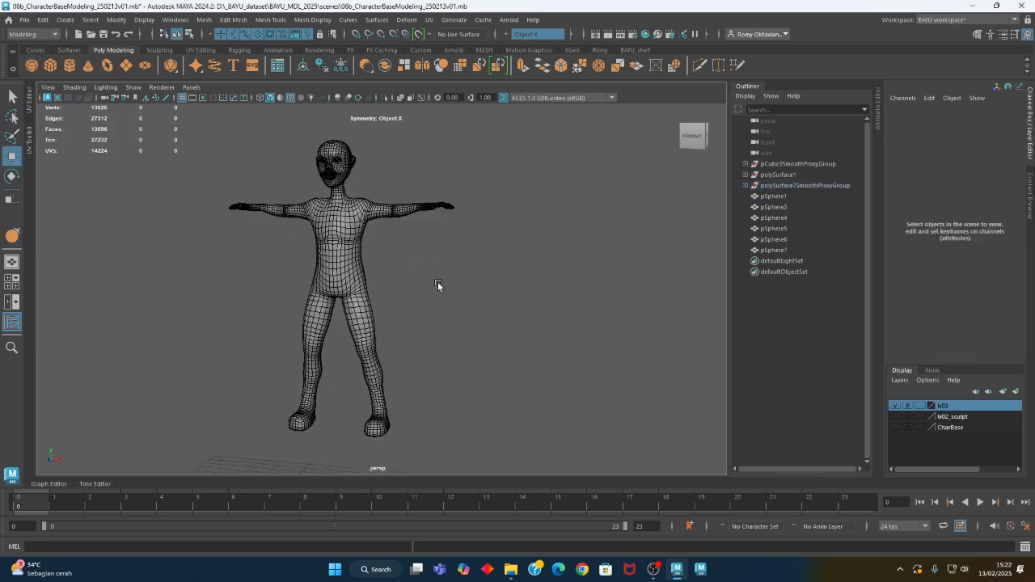
Hide the wireframe overlay and examine the character's smooth shaded body and head from the front and side
{"action": "left_click_drag", "start_coordinate": [434, 296], "coordinate": [261, 319], "text": "alt"}
{"action": "right_click_drag", "start_coordinate": [261, 319], "coordinate": [396, 312], "text": "alt"}
{"action": "middle_click_drag", "start_coordinate": [429, 280], "coordinate": [437, 271], "text": "alt"}
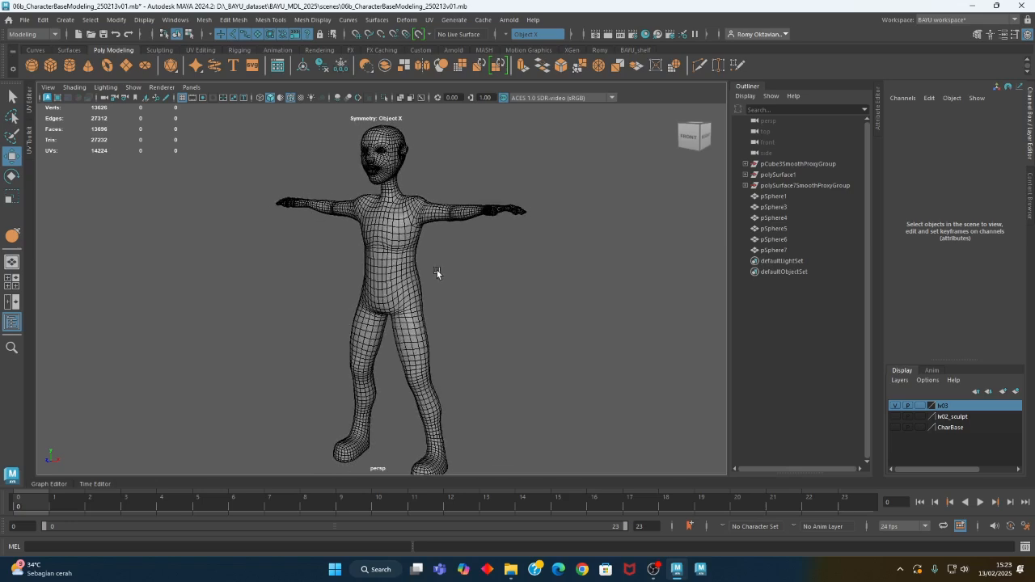
{"action": "left_click", "coordinate": [292, 98]}
{"action": "mouse_move", "coordinate": [308, 135]}
{"action": "left_mouse_down", "text": "alt"}
{"action": "mouse_move", "coordinate": [423, 208]}
{"action": "mouse_move", "coordinate": [449, 208]}
{"action": "mouse_move", "coordinate": [381, 182]}
{"action": "left_mouse_up", "text": "alt"}
{"action": "middle_click_drag", "start_coordinate": [381, 182], "coordinate": [385, 230], "text": "alt"}
{"action": "right_click_drag", "start_coordinate": [281, 267], "coordinate": [473, 216], "text": "alt"}
{"action": "middle_click_drag", "start_coordinate": [474, 216], "coordinate": [463, 369], "text": "alt"}
{"action": "left_click_drag", "start_coordinate": [463, 369], "coordinate": [358, 307], "text": "alt"}
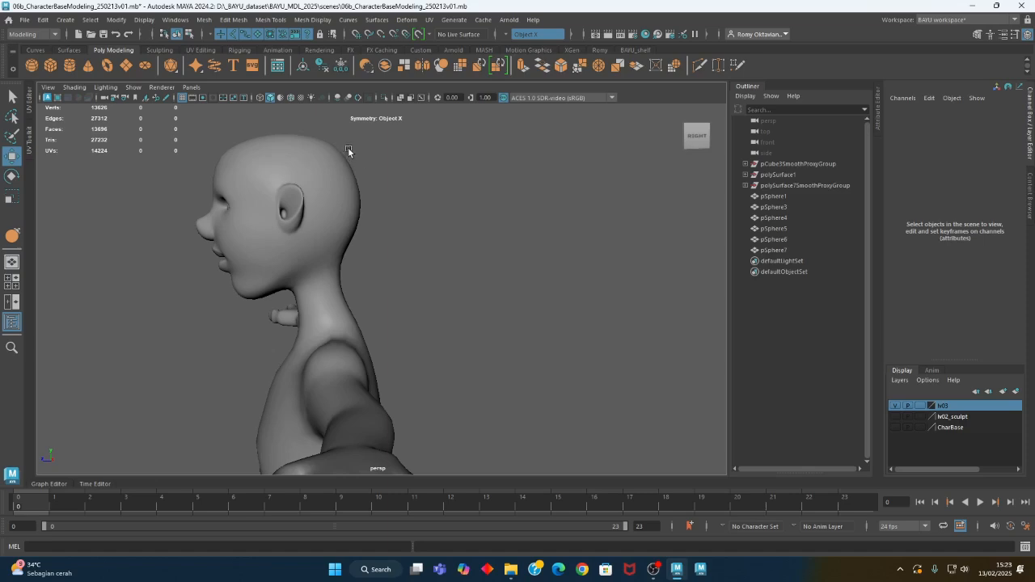
{"action": "mouse_move", "coordinate": [327, 166]}
{"action": "left_mouse_down", "text": "alt"}
{"action": "mouse_move", "coordinate": [339, 246]}
{"action": "mouse_move", "coordinate": [455, 249]}
{"action": "mouse_move", "coordinate": [421, 246]}
{"action": "left_mouse_up", "text": "alt"}
{"action": "key", "text": "5"}
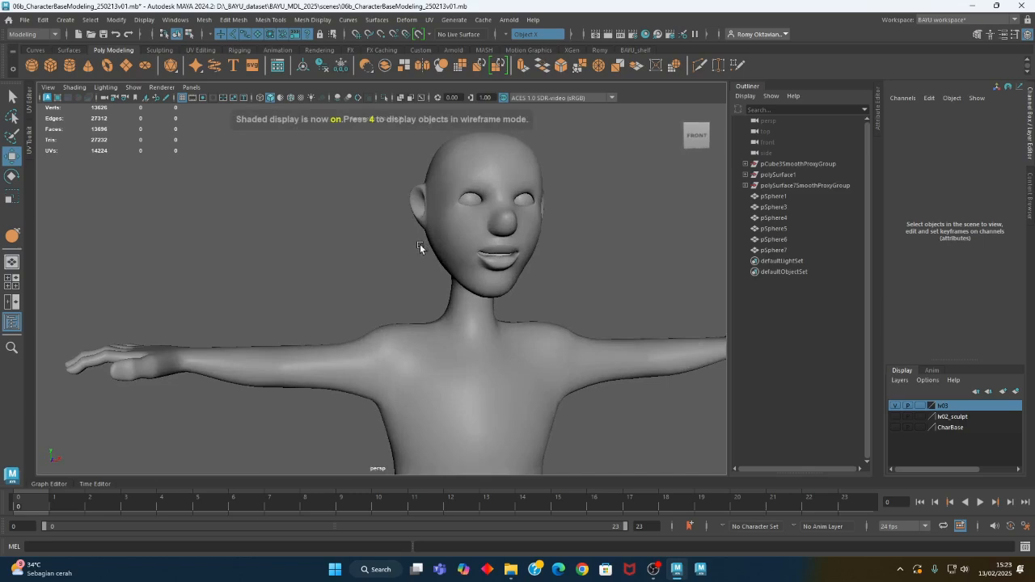
Show the wireframe on the shaded model again and inspect the face topology and the eyeball sphere
{"action": "left_click", "coordinate": [281, 97]}
{"action": "left_click_drag", "start_coordinate": [333, 120], "coordinate": [409, 291], "text": "alt"}
{"action": "scroll", "coordinate": [408, 291], "scroll_direction": "up", "scroll_amount": 4}
{"action": "middle_click_drag", "start_coordinate": [356, 205], "coordinate": [342, 294], "text": "alt"}
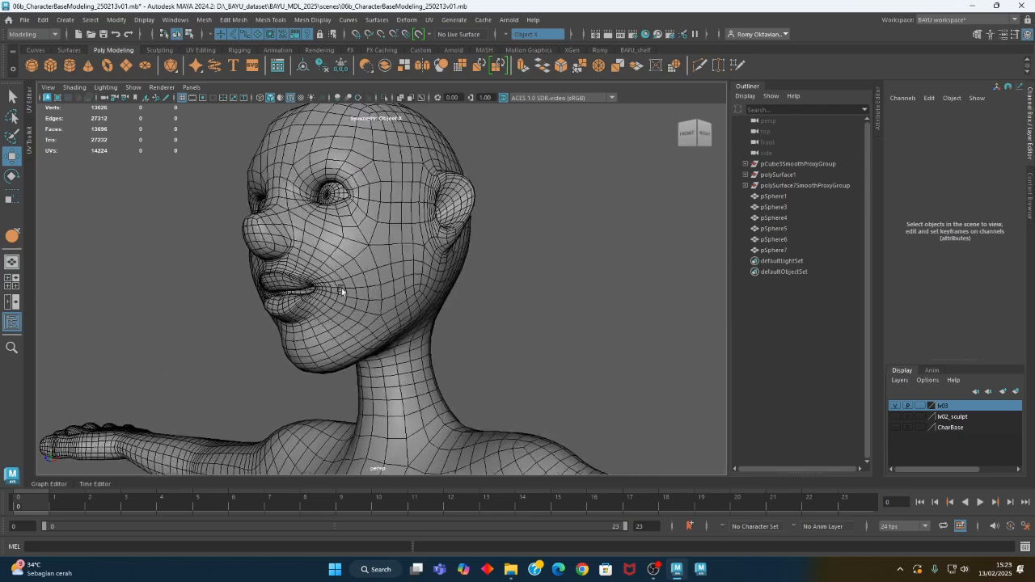
{"action": "left_click_drag", "start_coordinate": [342, 294], "coordinate": [393, 286], "text": "alt"}
{"action": "left_click", "coordinate": [443, 251]}
{"action": "left_click", "coordinate": [357, 246], "text": "shift"}
{"action": "left_click_drag", "start_coordinate": [356, 247], "coordinate": [380, 303], "text": "alt"}
{"action": "key", "text": "e"}
{"action": "left_click", "coordinate": [195, 280]}
{"action": "left_click_drag", "start_coordinate": [195, 280], "coordinate": [222, 250], "text": "alt"}
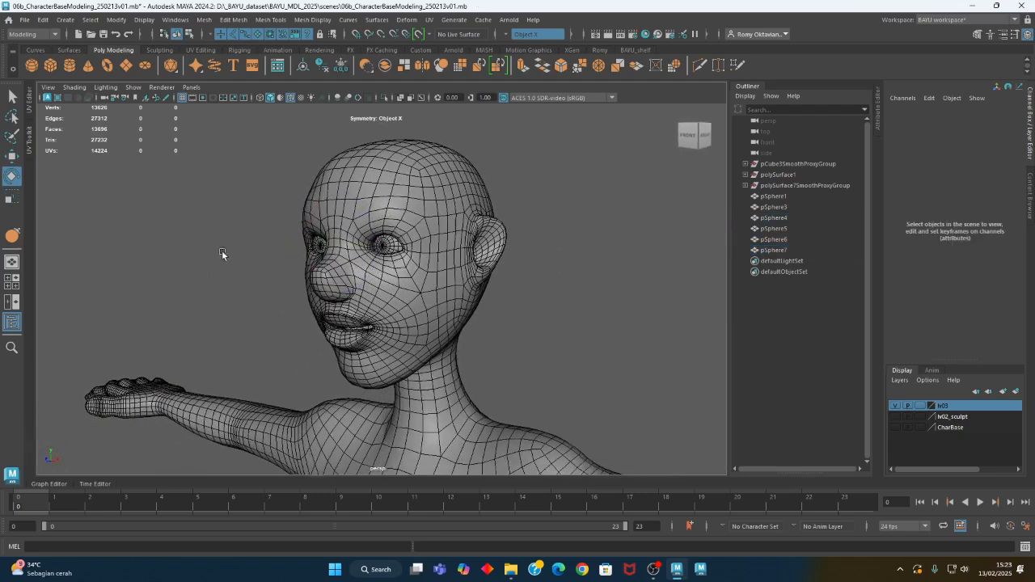
{"action": "left_click", "coordinate": [384, 254]}
{"action": "key", "text": "w"}
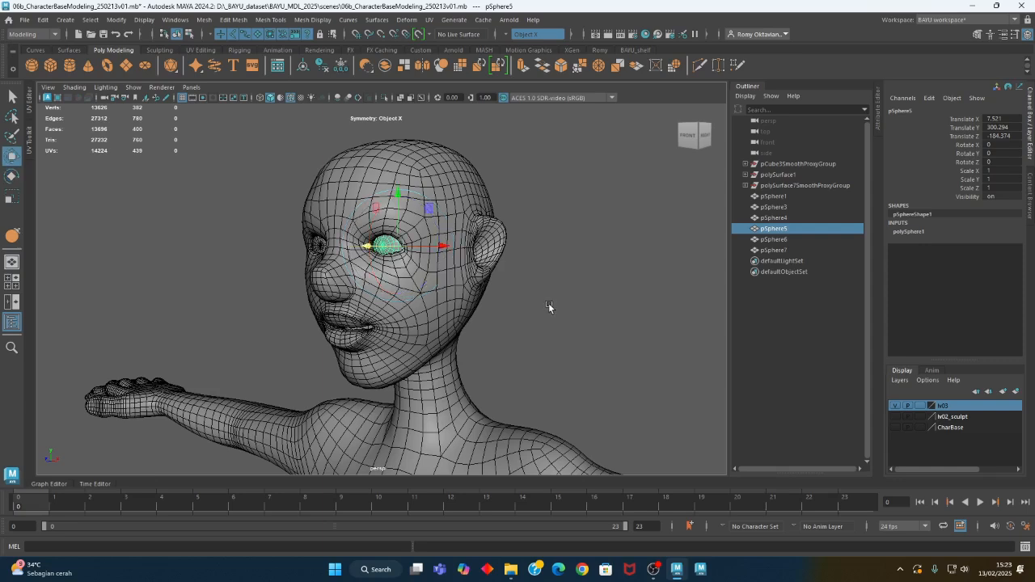
{"action": "left_click", "coordinate": [547, 190]}
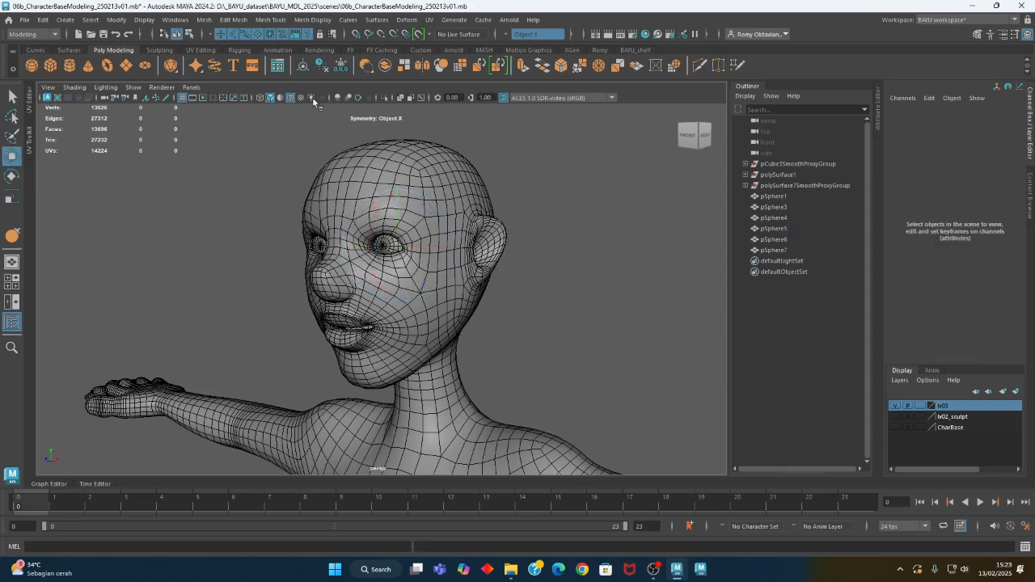
Save the scene as a new version named 06b_CharacterBaseModeling_250213v02.mb
{"action": "left_click", "coordinate": [25, 20]}
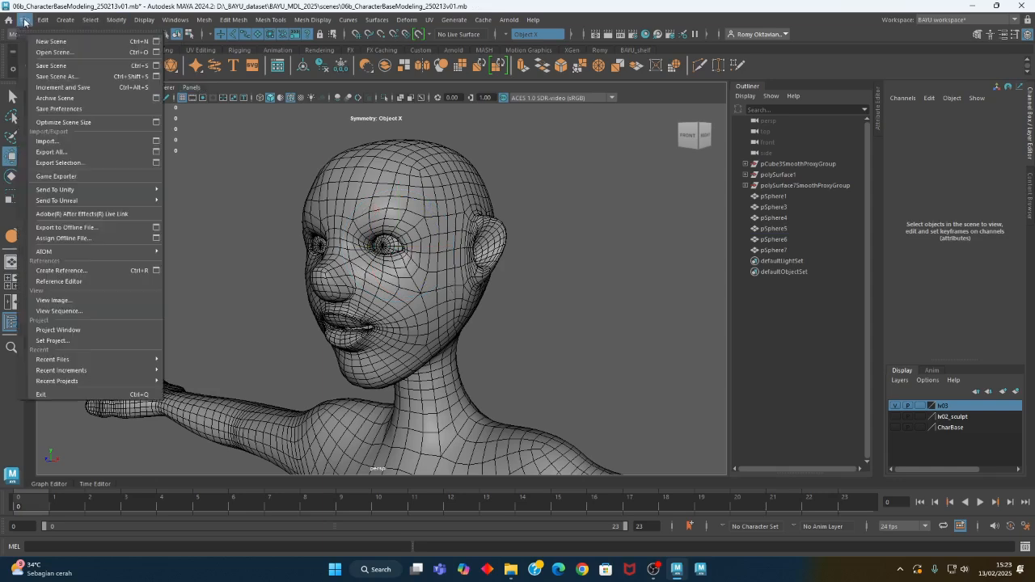
{"action": "left_click", "coordinate": [57, 76]}
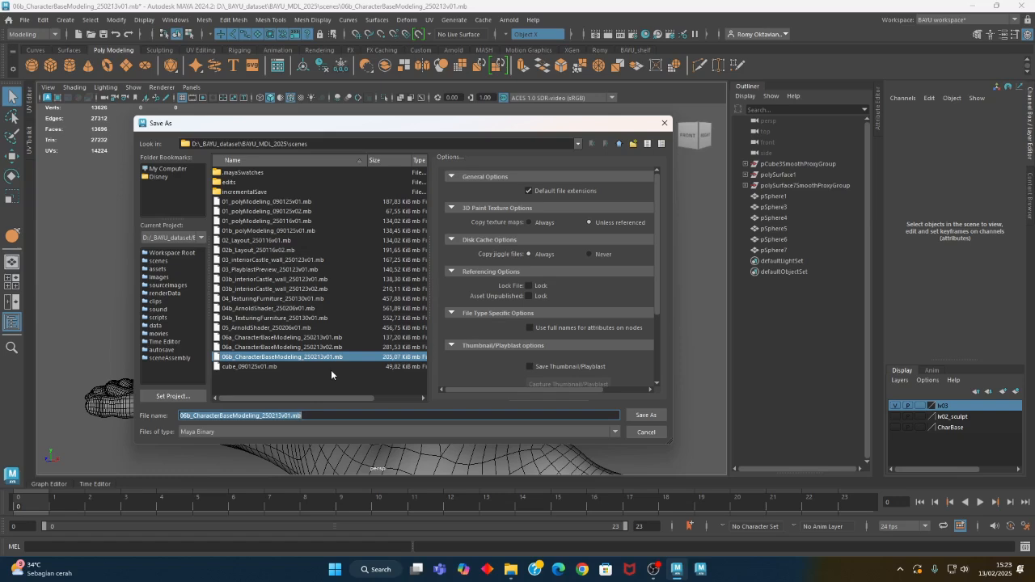
{"action": "key", "text": "Left"}
{"action": "key", "text": "Left"}
{"action": "key", "text": "BackSpace"}
{"action": "type", "text": "2"}
{"action": "key", "text": "Return"}
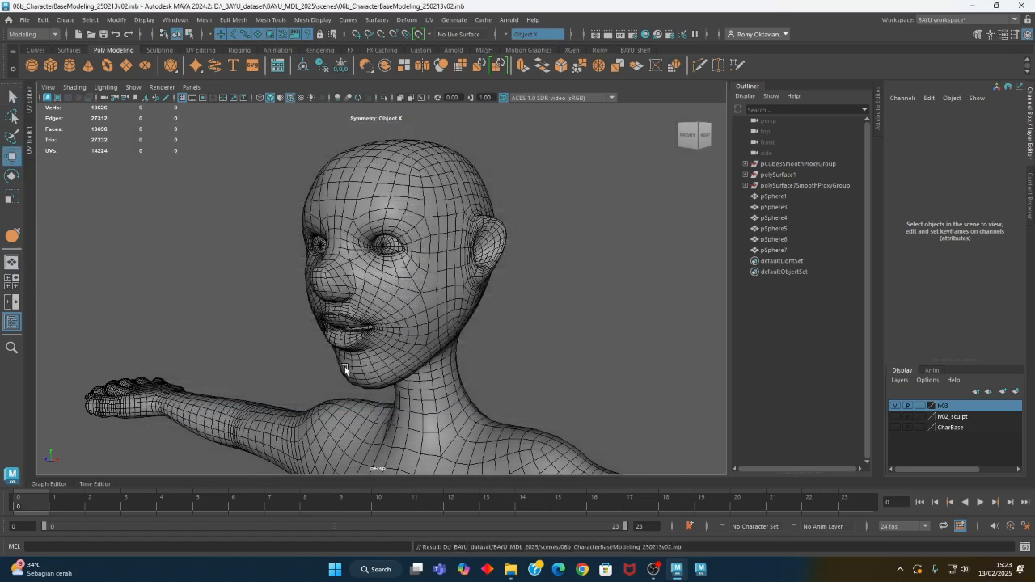
Create a locator and move it in front of the face, to about Y 304 and Z -105.7
{"action": "middle_click_drag", "start_coordinate": [346, 370], "coordinate": [307, 373], "text": "alt"}
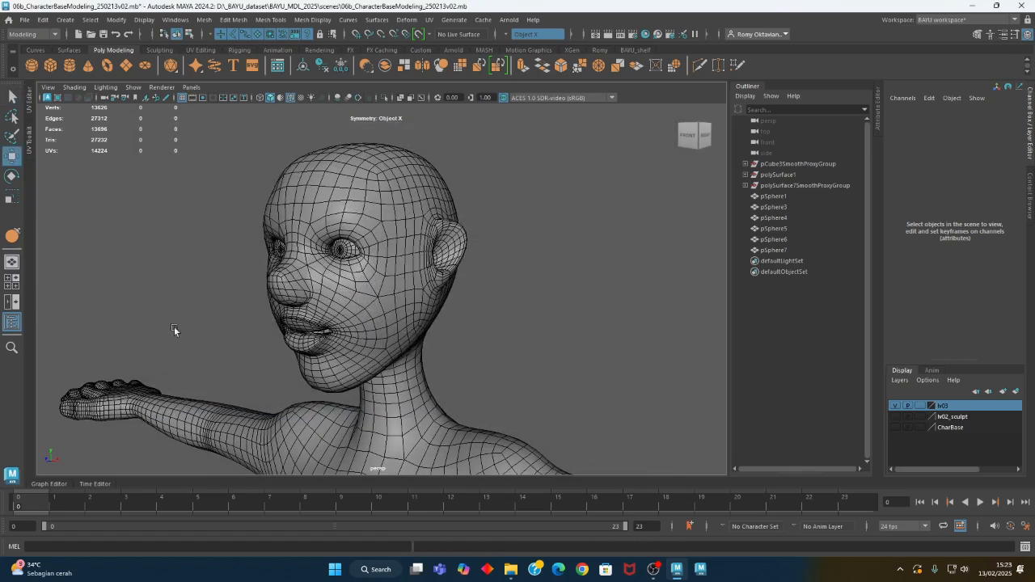
{"action": "left_click", "coordinate": [64, 19]}
{"action": "mouse_move", "coordinate": [91, 50]}
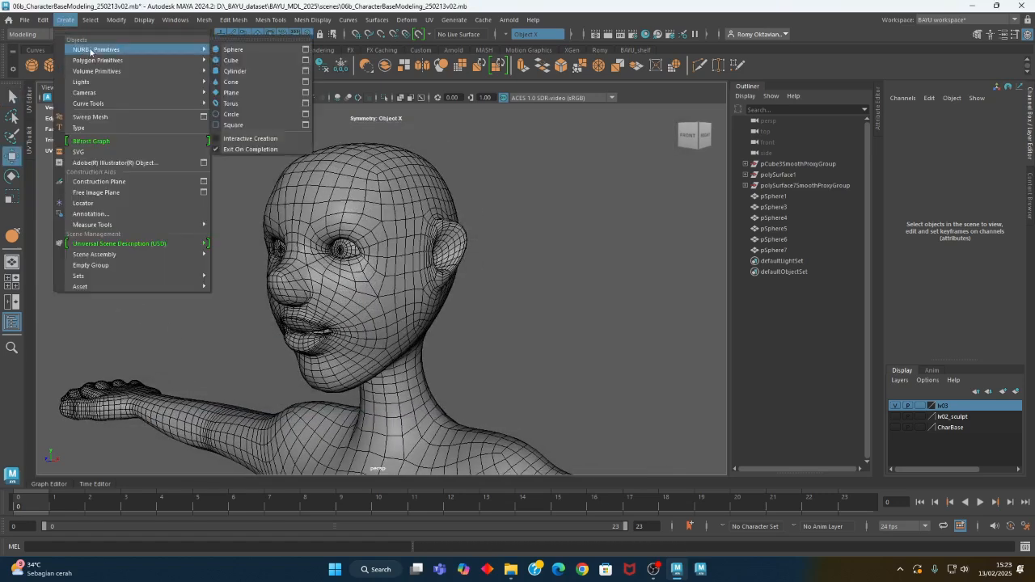
{"action": "left_click", "coordinate": [112, 205]}
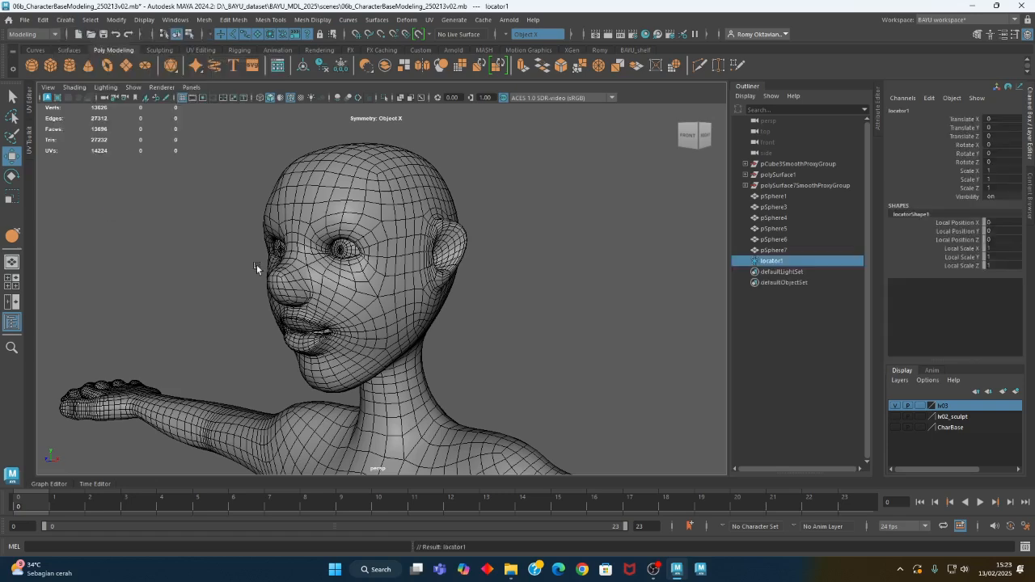
{"action": "scroll", "coordinate": [291, 259], "scroll_direction": "down", "scroll_amount": 6}
{"action": "left_click_drag", "start_coordinate": [326, 255], "coordinate": [370, 321], "text": "alt"}
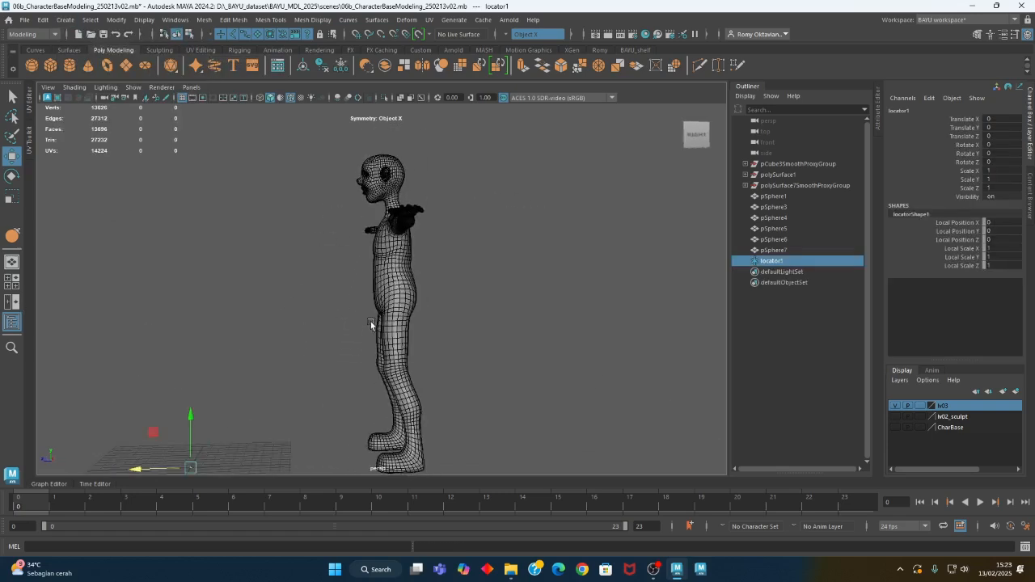
{"action": "left_click_drag", "start_coordinate": [162, 429], "coordinate": [318, 247]}
{"action": "right_click_drag", "start_coordinate": [418, 264], "coordinate": [404, 342], "text": "alt"}
{"action": "middle_click_drag", "start_coordinate": [405, 342], "coordinate": [401, 372], "text": "alt"}
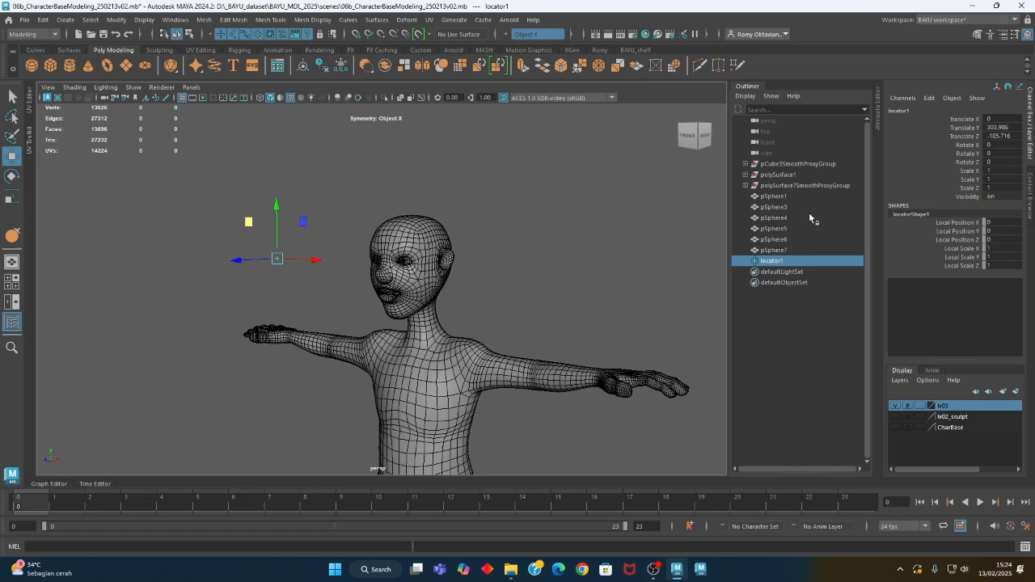
Scale the locator to 5 on all axes and lower it to about Y 302.8, near eye level
{"action": "left_click_drag", "start_coordinate": [1005, 172], "coordinate": [1011, 187]}
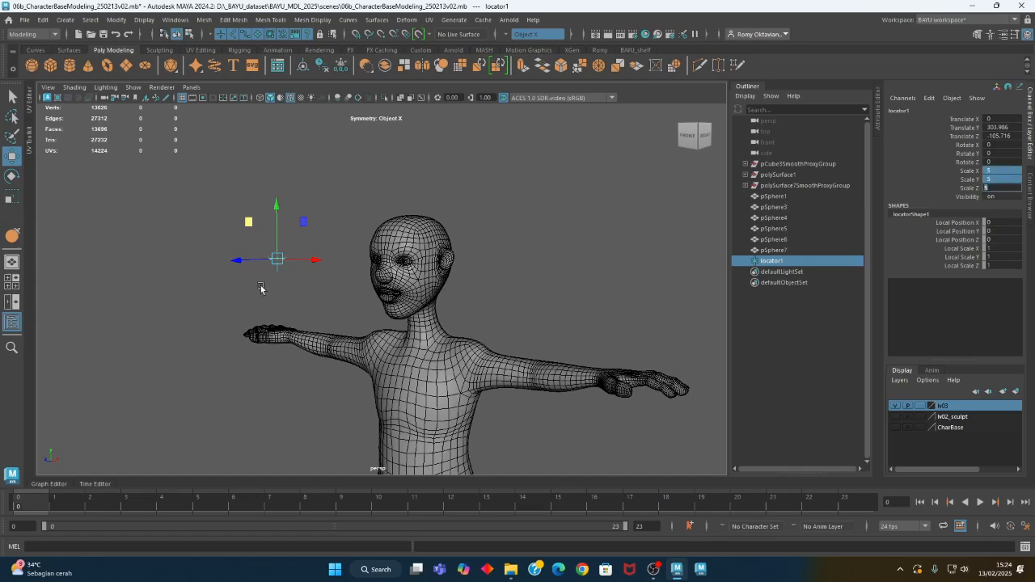
{"action": "right_click_drag", "start_coordinate": [261, 288], "coordinate": [423, 339], "text": "alt"}
{"action": "middle_click_drag", "start_coordinate": [345, 305], "coordinate": [449, 325], "text": "alt"}
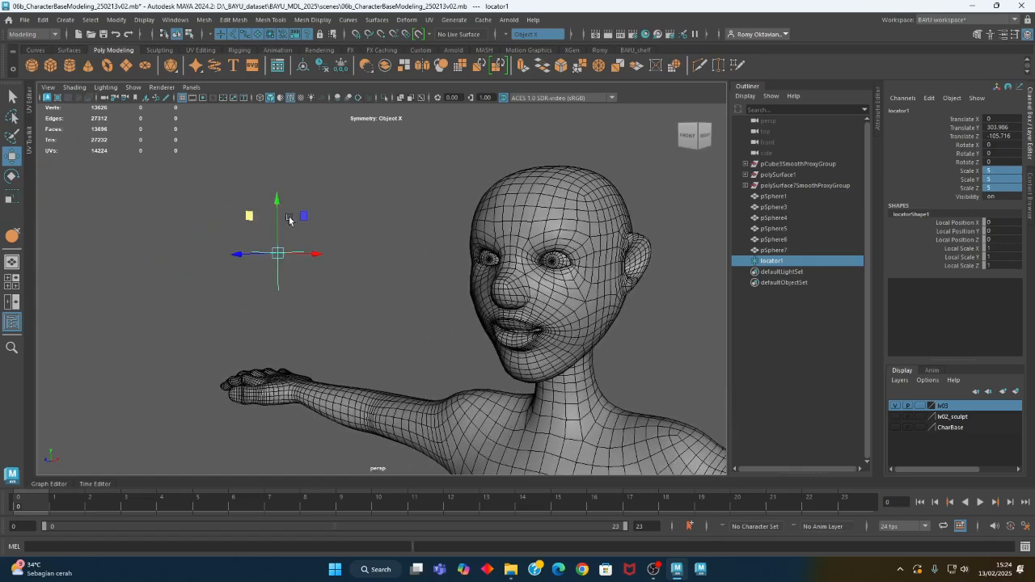
{"action": "left_click", "coordinate": [291, 284]}
{"action": "left_click", "coordinate": [279, 282]}
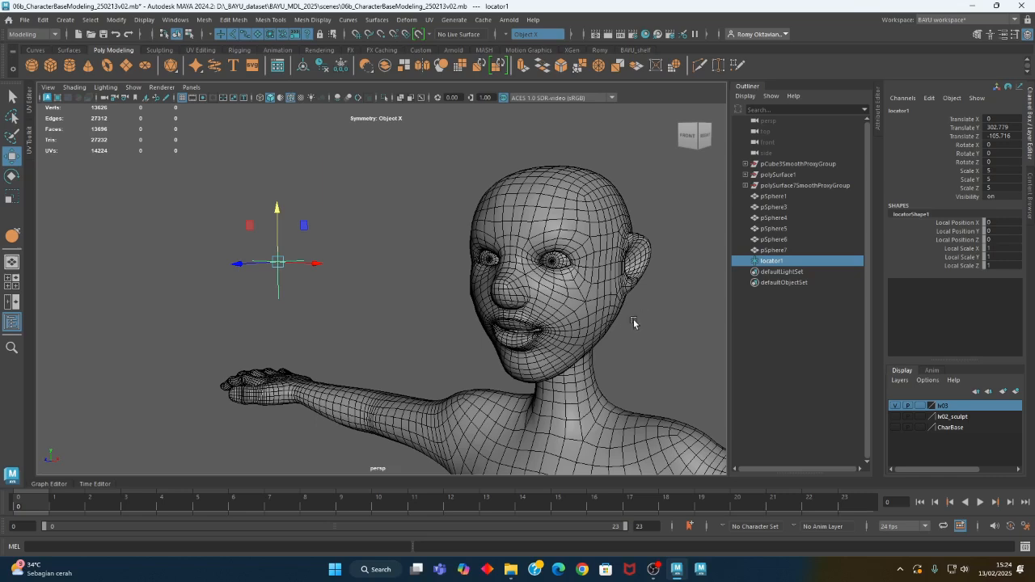
Add the character's left eyeball to the locator selection, open the Aim constraint options in the Animation menu set and reset them
{"action": "left_click", "coordinate": [558, 264], "text": "shift"}
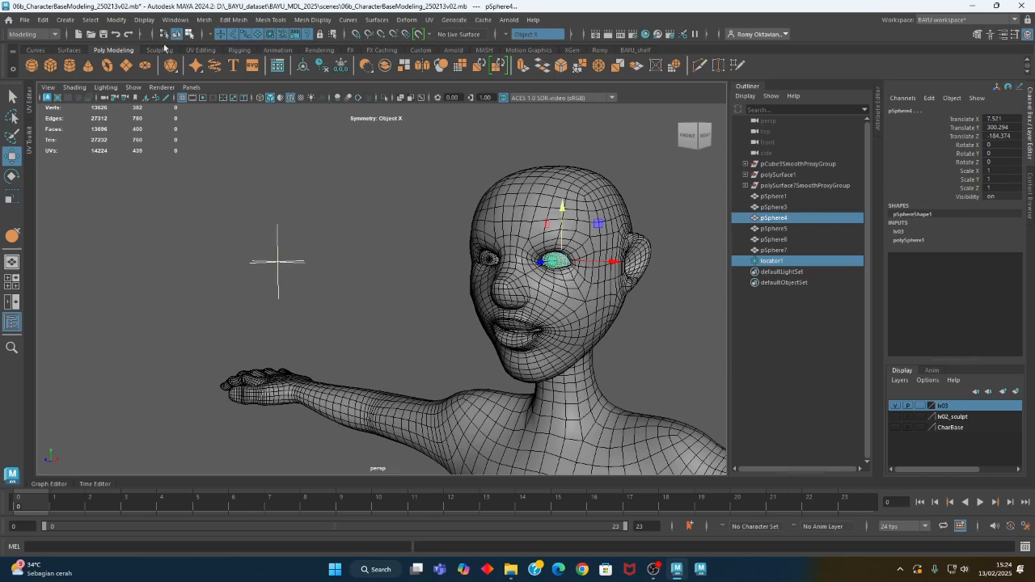
{"action": "left_click", "coordinate": [47, 35]}
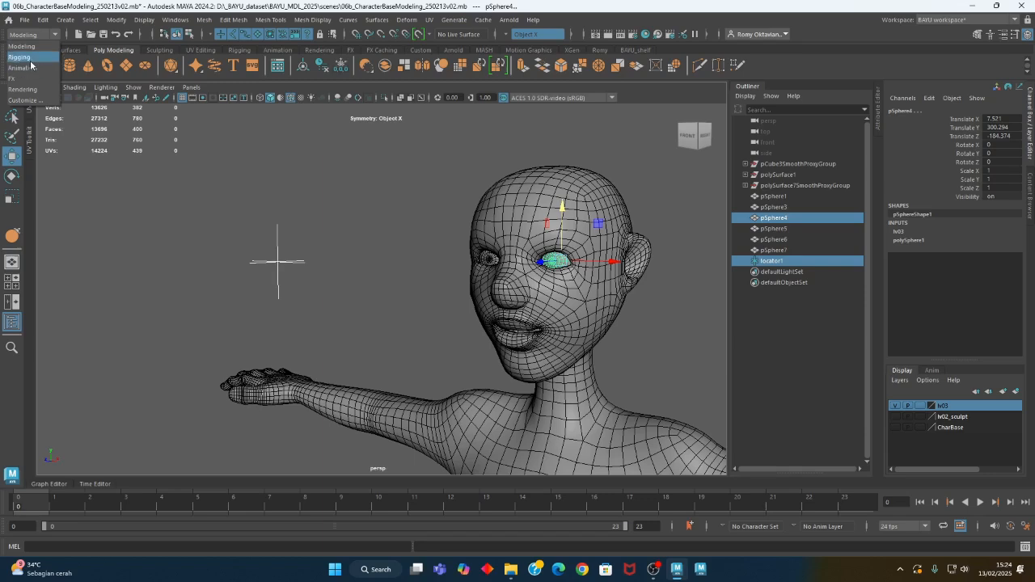
{"action": "left_click", "coordinate": [29, 68]}
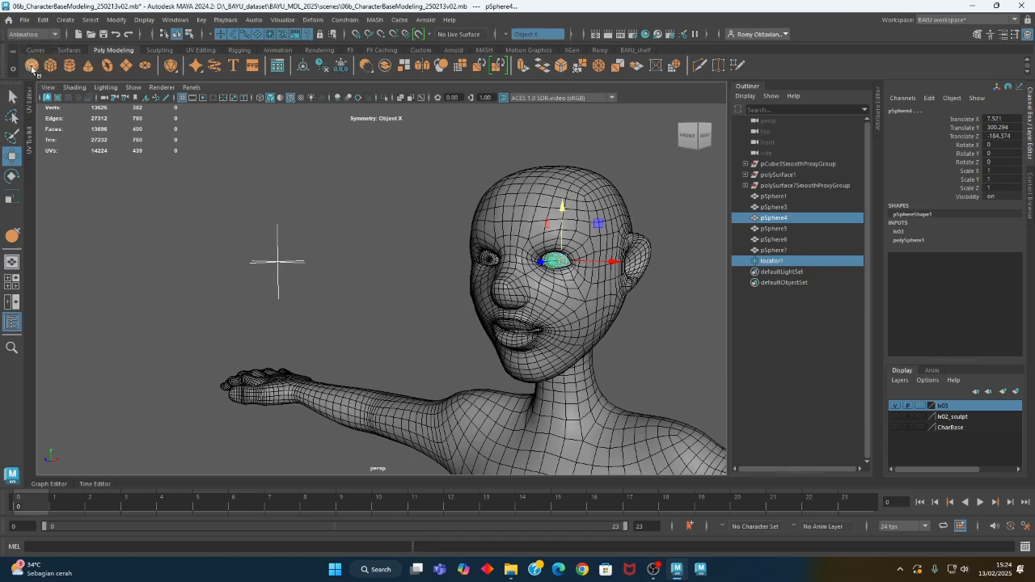
{"action": "left_click", "coordinate": [345, 20]}
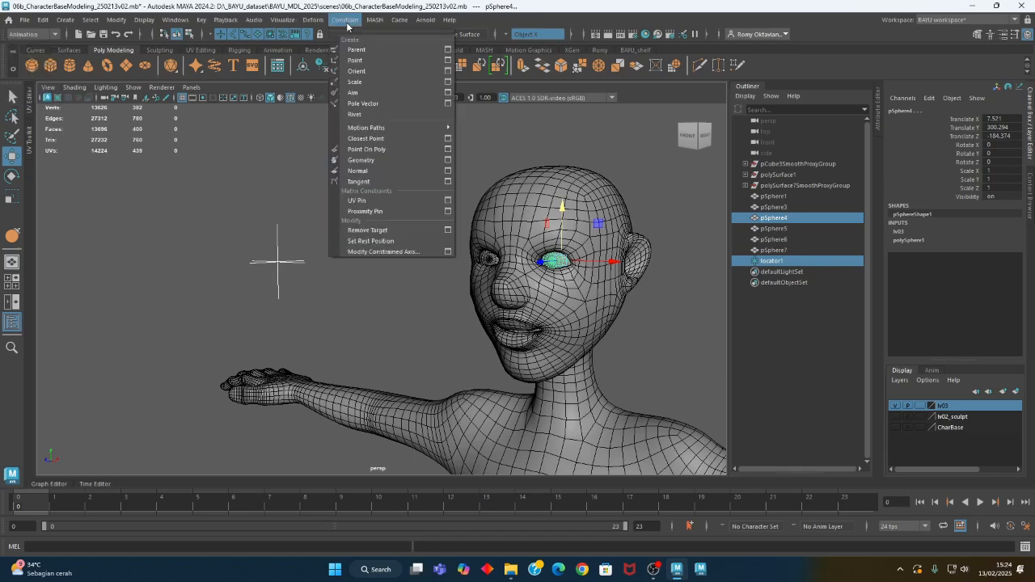
{"action": "left_click", "coordinate": [447, 93]}
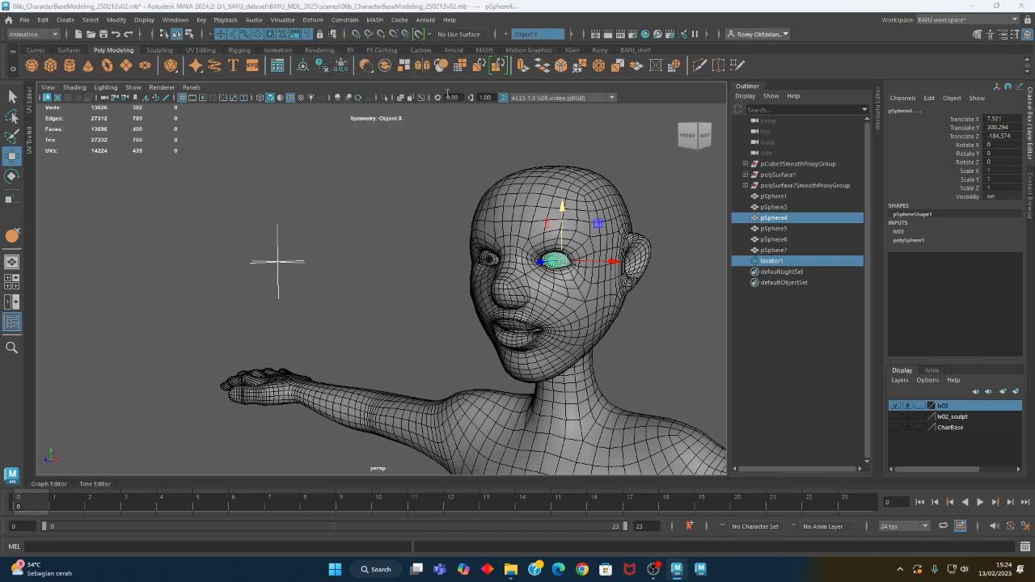
{"action": "left_click", "coordinate": [365, 155]}
{"action": "left_click", "coordinate": [374, 175]}
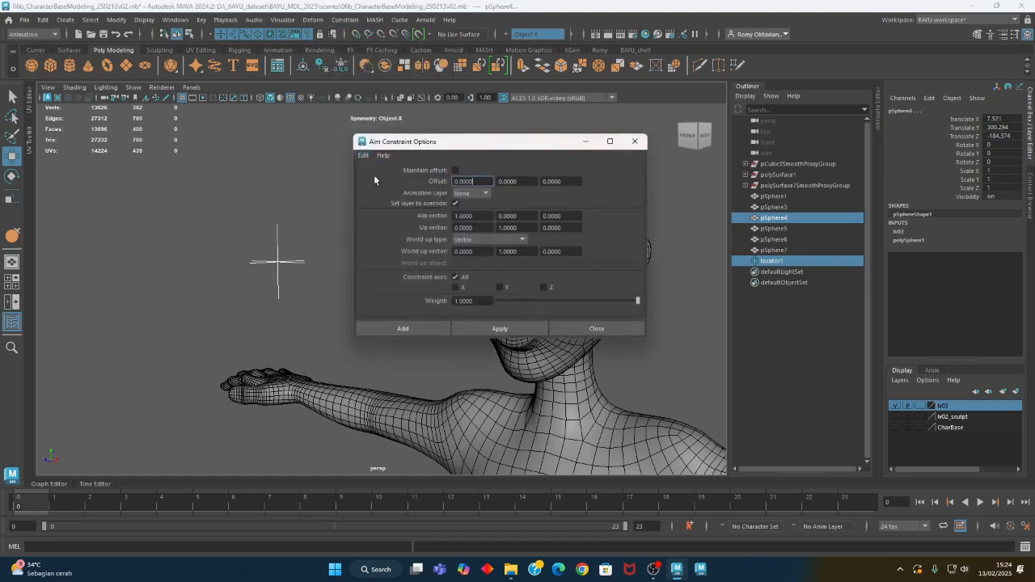
Aim-constrain the left eyeball to the locator with Maintain offset on and the aim vector set to 0, 0, 1
{"action": "left_click", "coordinate": [456, 172]}
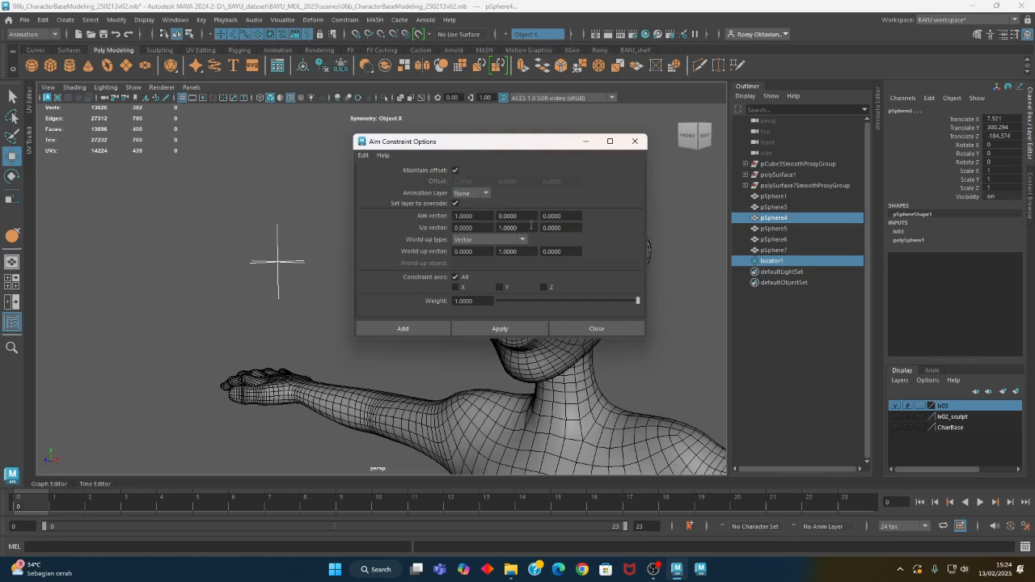
{"action": "left_click", "coordinate": [486, 215]}
{"action": "type", "text": "0"}
{"action": "key", "text": "Tab"}
{"action": "key", "text": "Tab"}
{"action": "left_click", "coordinate": [500, 329]}
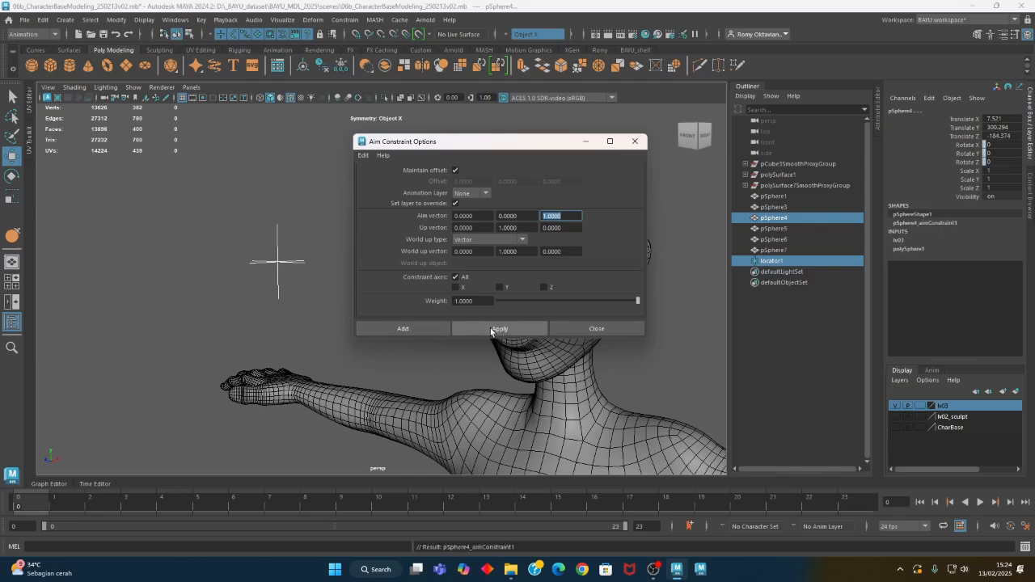
Aim-constrain the character's right eyeball to the locator with the same options and close the options window
{"action": "left_click_drag", "start_coordinate": [503, 149], "coordinate": [732, 208]}
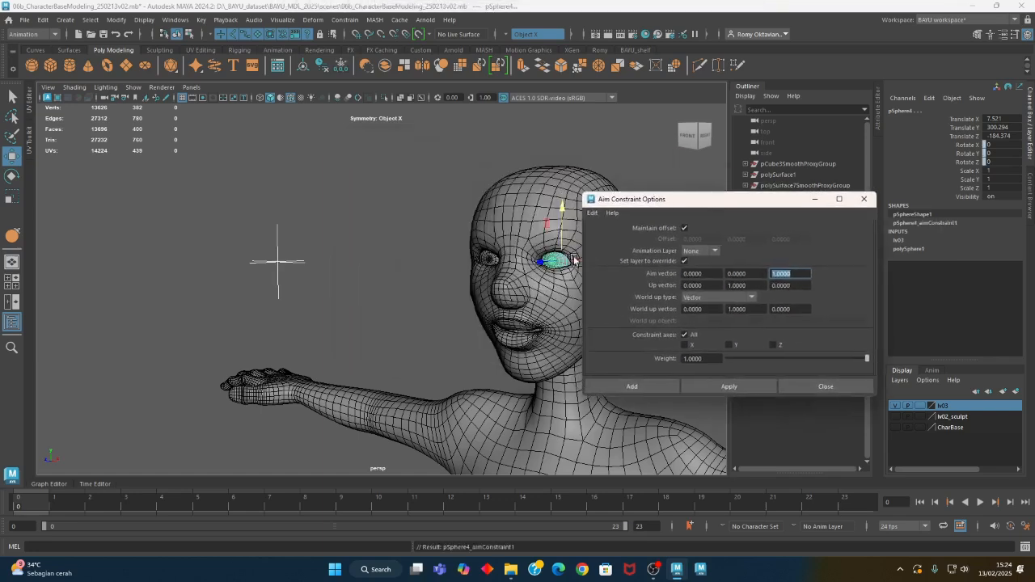
{"action": "left_click", "coordinate": [276, 236]}
{"action": "left_click", "coordinate": [488, 263], "text": "shift"}
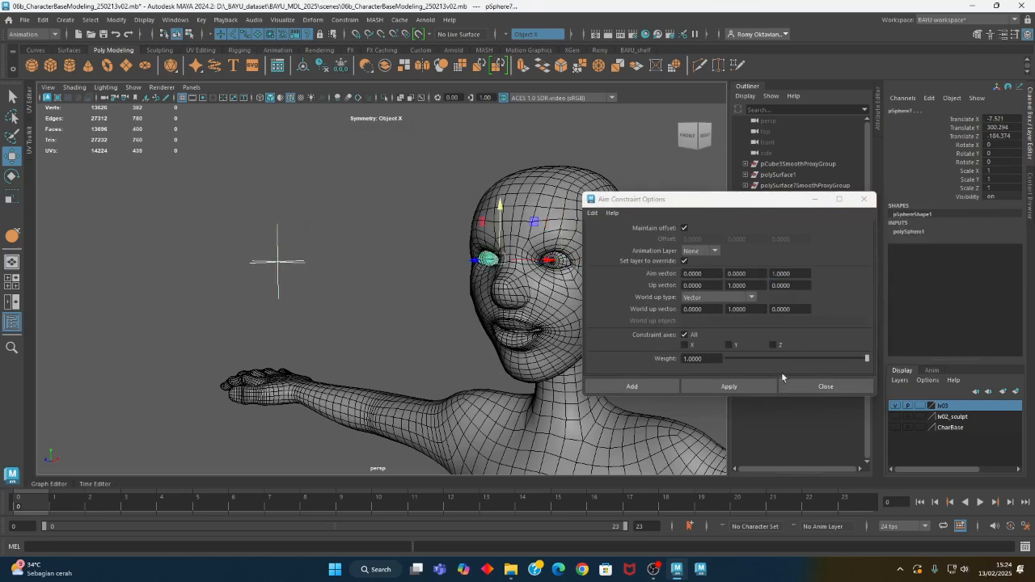
{"action": "left_click", "coordinate": [712, 386]}
{"action": "left_click", "coordinate": [825, 386]}
Move the locator sideways and down to test how the eyes follow it, inspecting the eyeballs up close
{"action": "left_click", "coordinate": [279, 275]}
{"action": "mouse_move", "coordinate": [315, 294]}
{"action": "left_mouse_down", "text": "alt"}
{"action": "mouse_move", "coordinate": [291, 290]}
{"action": "mouse_move", "coordinate": [313, 298]}
{"action": "left_mouse_up", "text": "alt"}
{"action": "left_click_drag", "start_coordinate": [297, 183], "coordinate": [542, 278]}
{"action": "right_click_drag", "start_coordinate": [300, 296], "coordinate": [400, 325], "text": "alt"}
Delete the duplicate unconstrained spheres pSphere5 and pSphere6 inside the eye sockets
{"action": "left_click", "coordinate": [276, 224]}
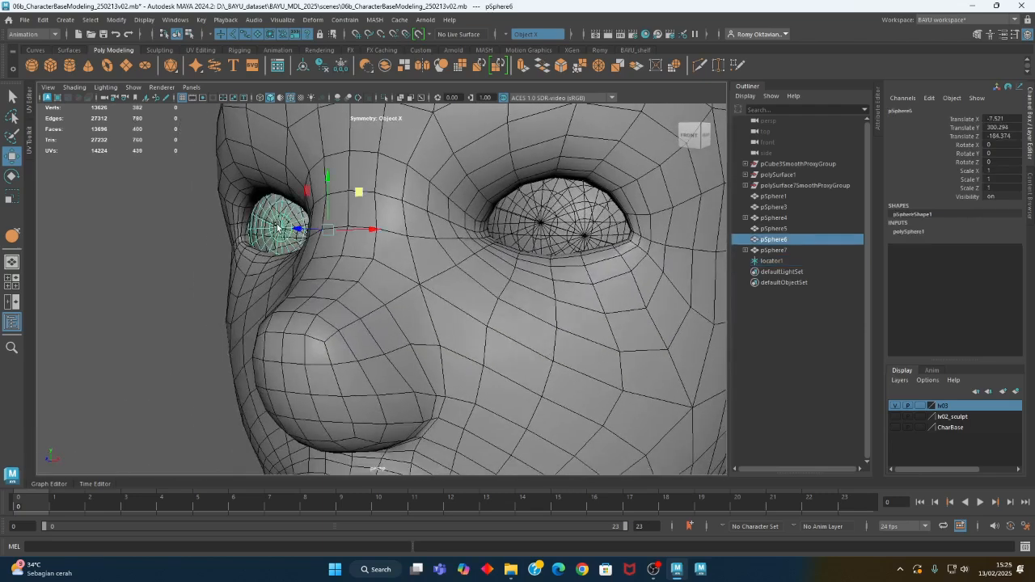
{"action": "left_click", "coordinate": [546, 225], "text": "shift"}
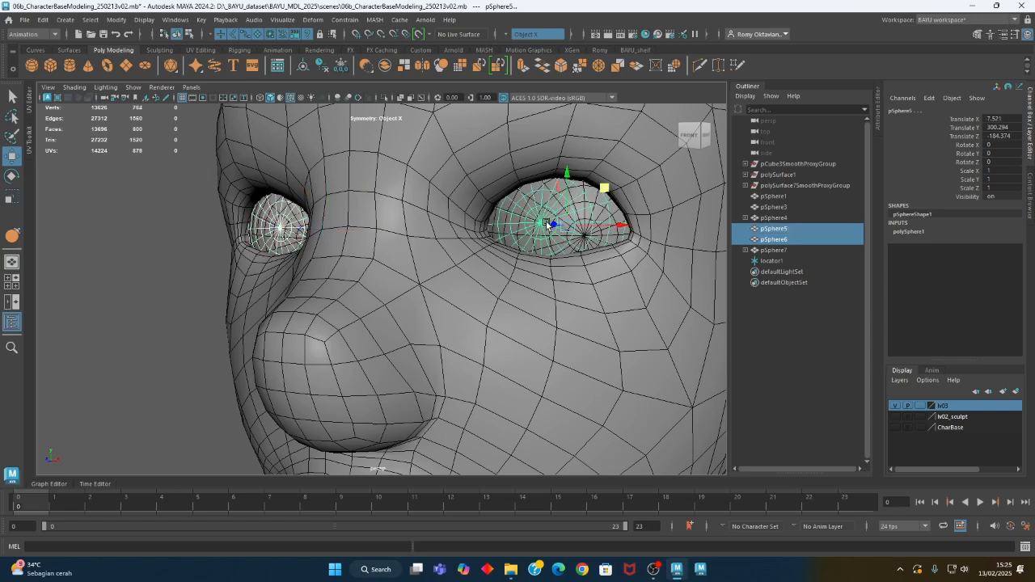
{"action": "key", "text": "Delete"}
{"action": "right_click_drag", "start_coordinate": [578, 273], "coordinate": [368, 331], "text": "alt"}
Move the locator around to check the eye aim, place it at about Y 297.7 and set its Translate X to 0
{"action": "left_click", "coordinate": [353, 344]}
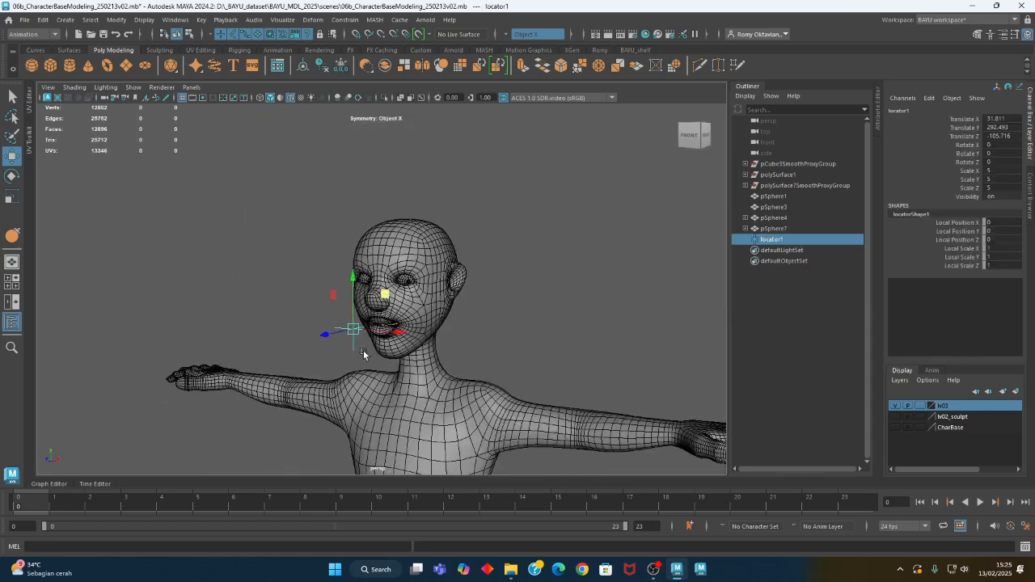
{"action": "left_click_drag", "start_coordinate": [383, 294], "coordinate": [353, 271]}
{"action": "right_click_drag", "start_coordinate": [335, 305], "coordinate": [507, 317], "text": "alt"}
{"action": "left_click_drag", "start_coordinate": [396, 315], "coordinate": [464, 328], "text": "alt"}
{"action": "right_click_drag", "start_coordinate": [598, 340], "coordinate": [416, 336], "text": "alt"}
{"action": "double_click", "coordinate": [1004, 120]}
{"action": "type", "text": "0"}
{"action": "key", "text": "Return"}
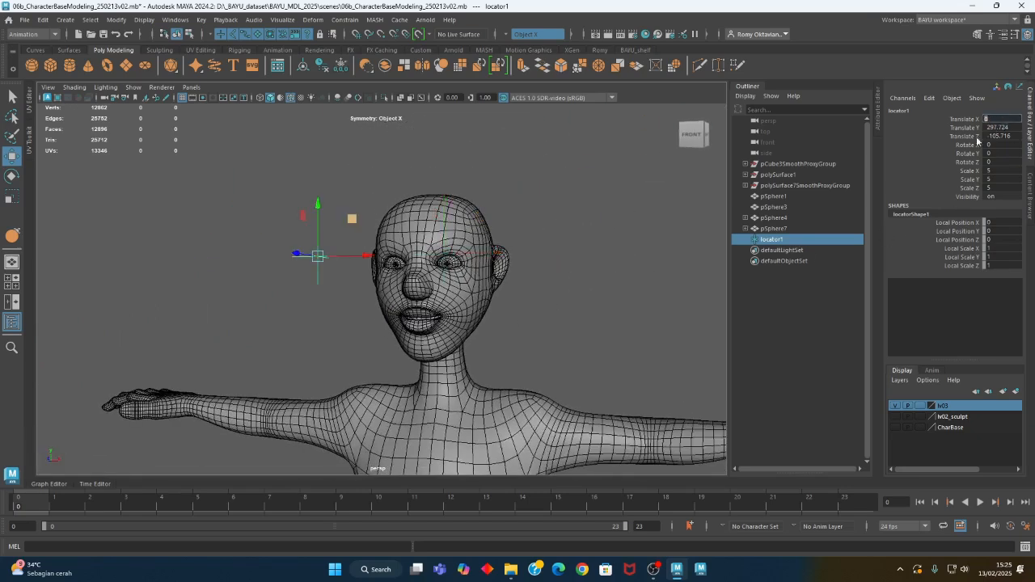
Try moving the locator up above the head to test the eye aim, and undo the move
{"action": "left_click_drag", "start_coordinate": [351, 220], "coordinate": [372, 12]}
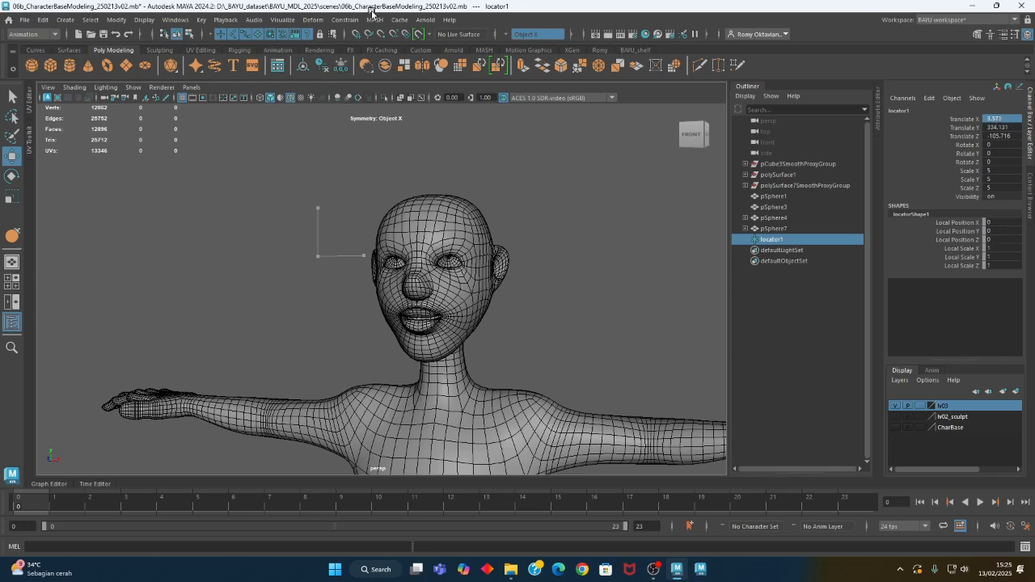
{"action": "key", "text": "ctrl+z"}
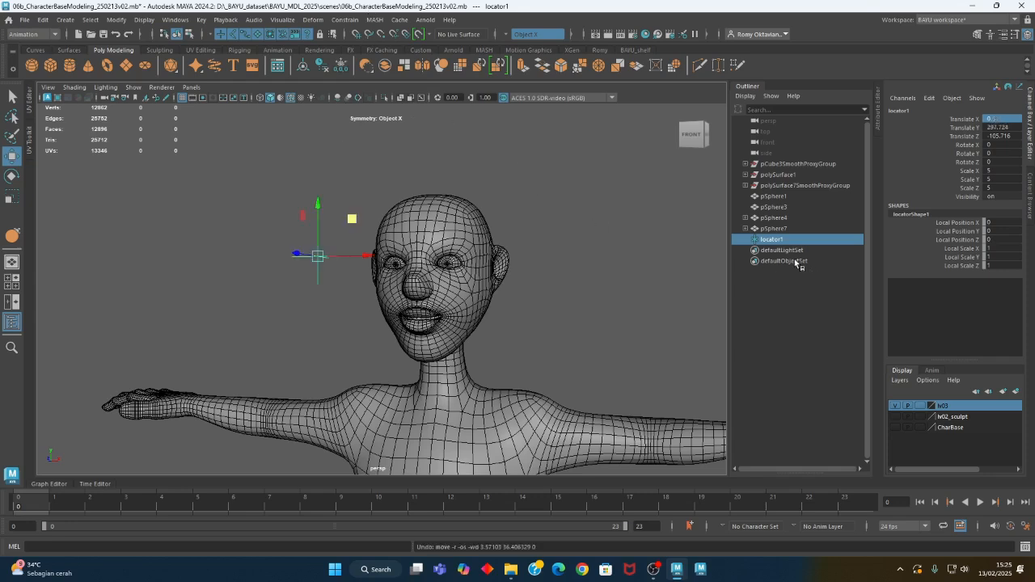
{"action": "left_click_drag", "start_coordinate": [484, 294], "coordinate": [522, 293], "text": "alt"}
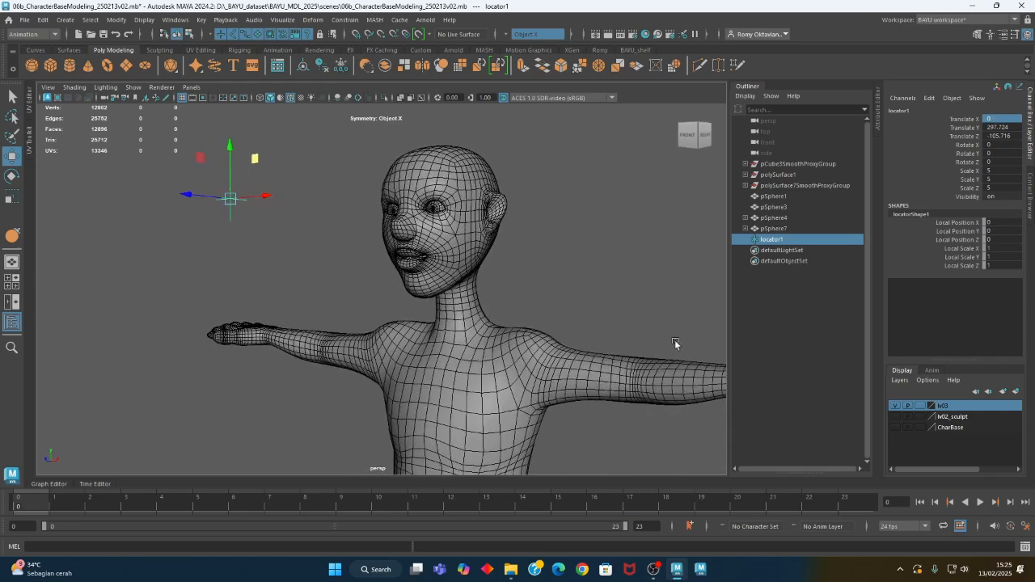